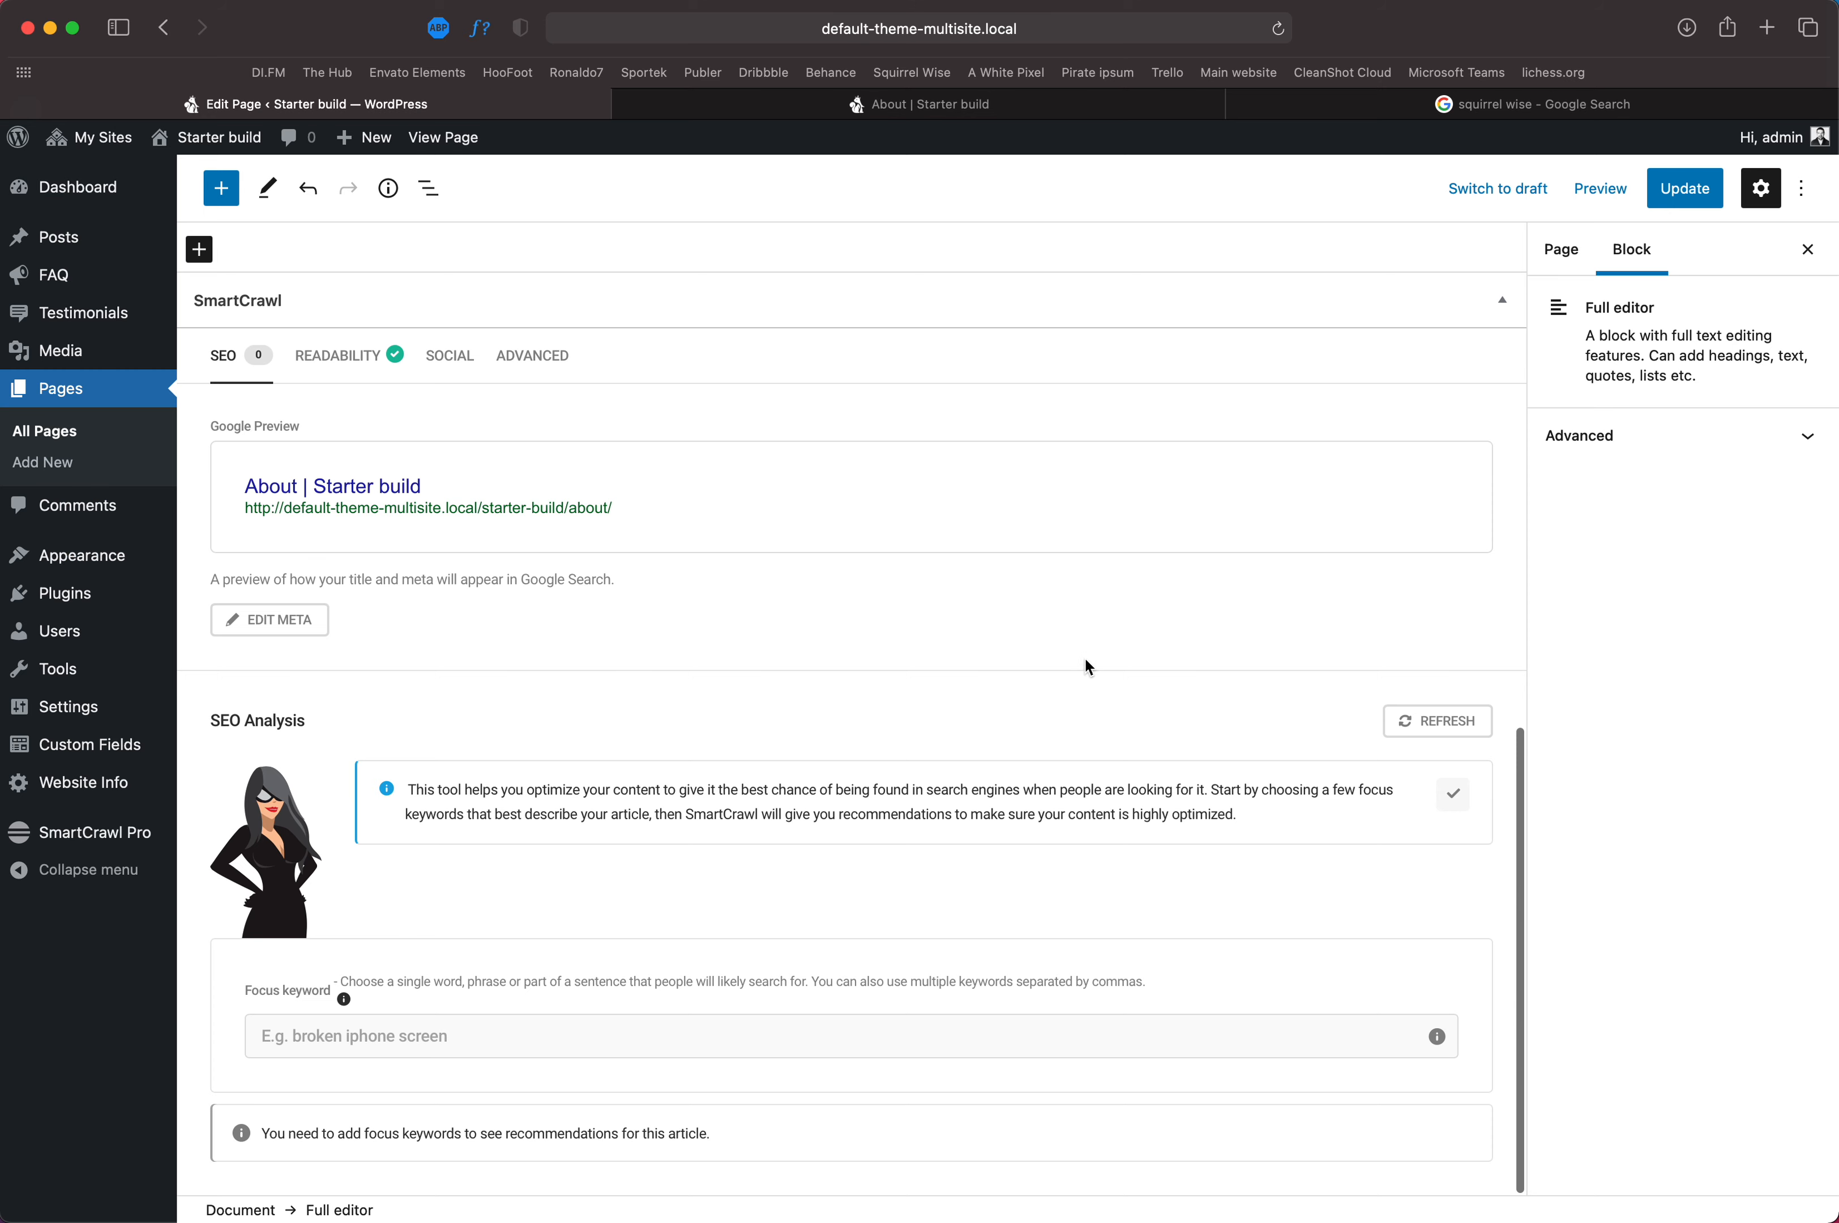
# Step: Collapse and re-expand the SmartCrawl section beneath the About page's content to check where it sits
pyautogui.scroll(3, 651, 720)
pyautogui.click(1499, 476)
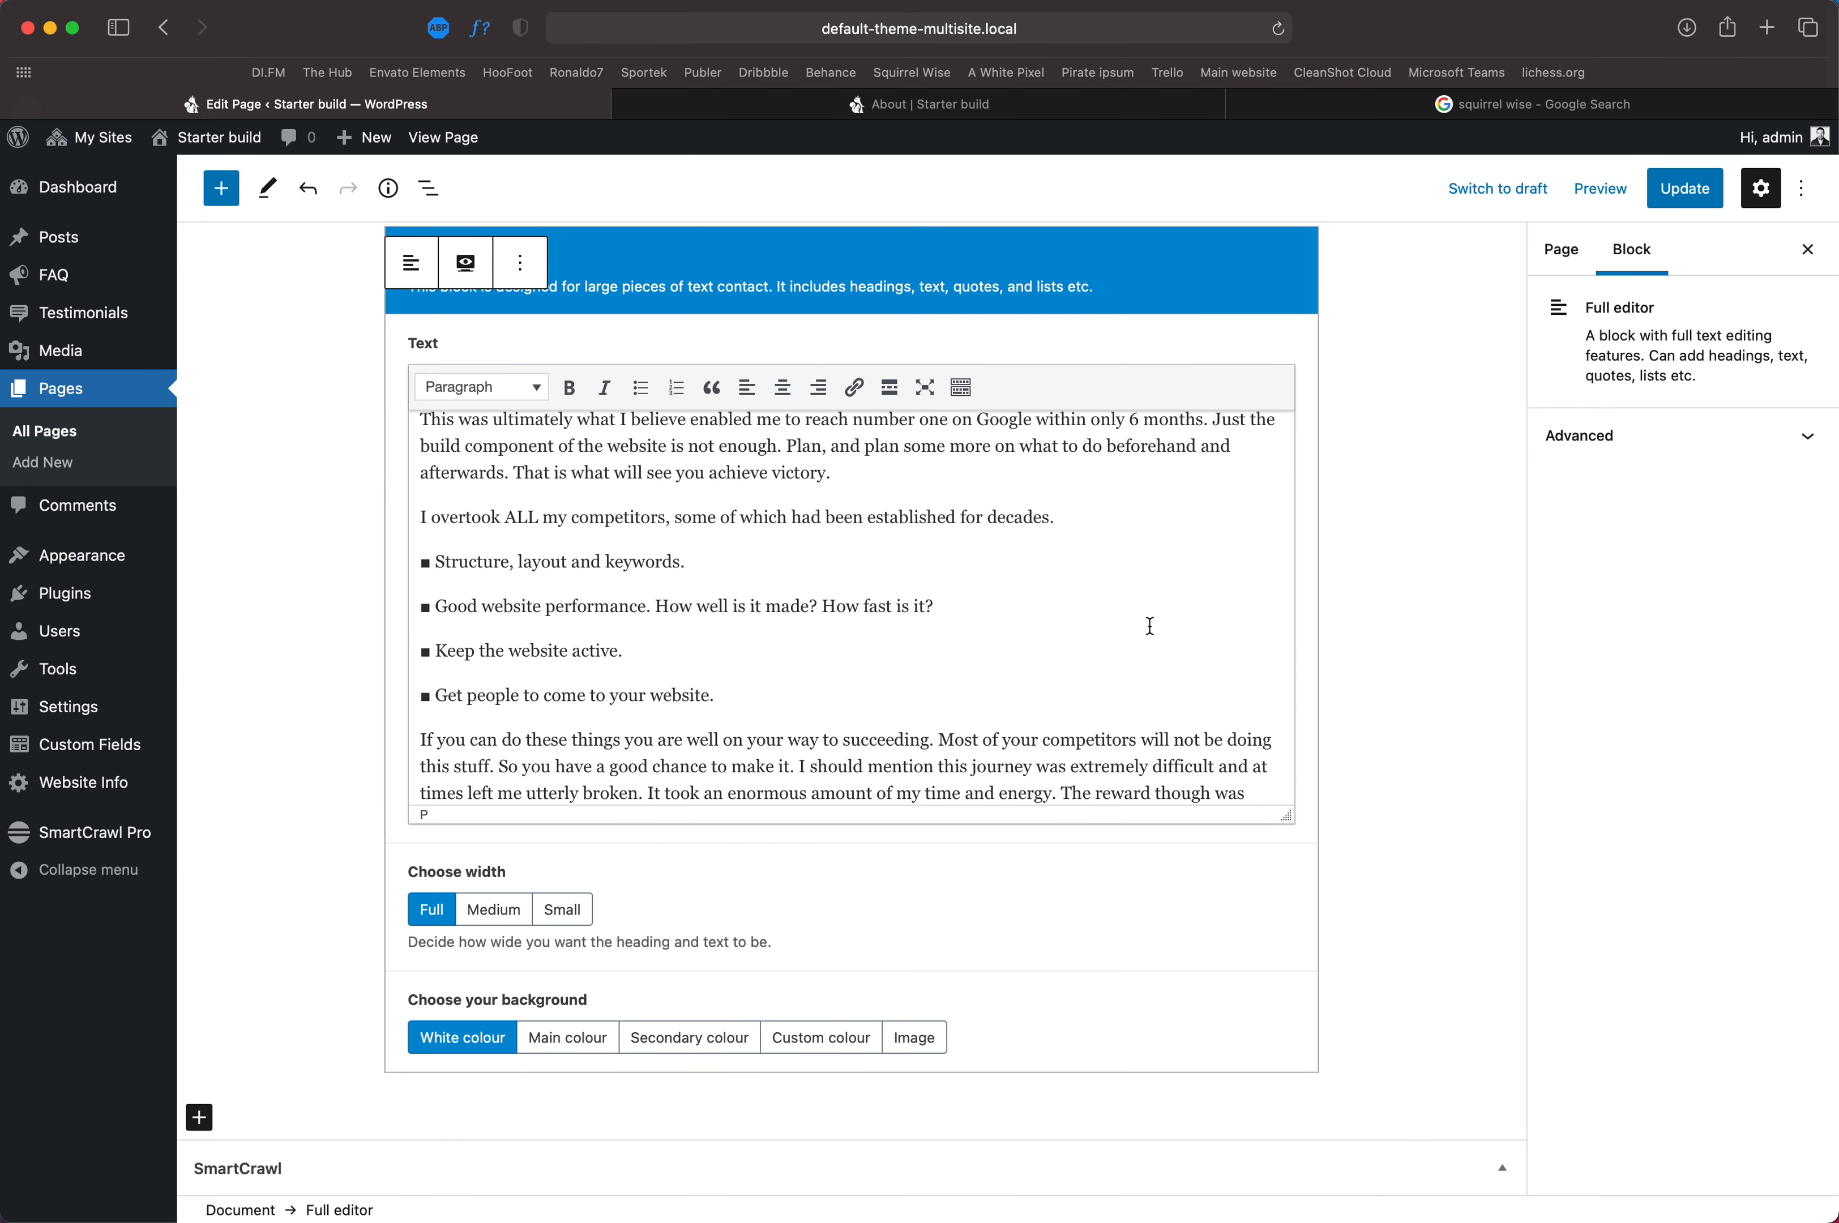
pyautogui.click(1483, 1174)
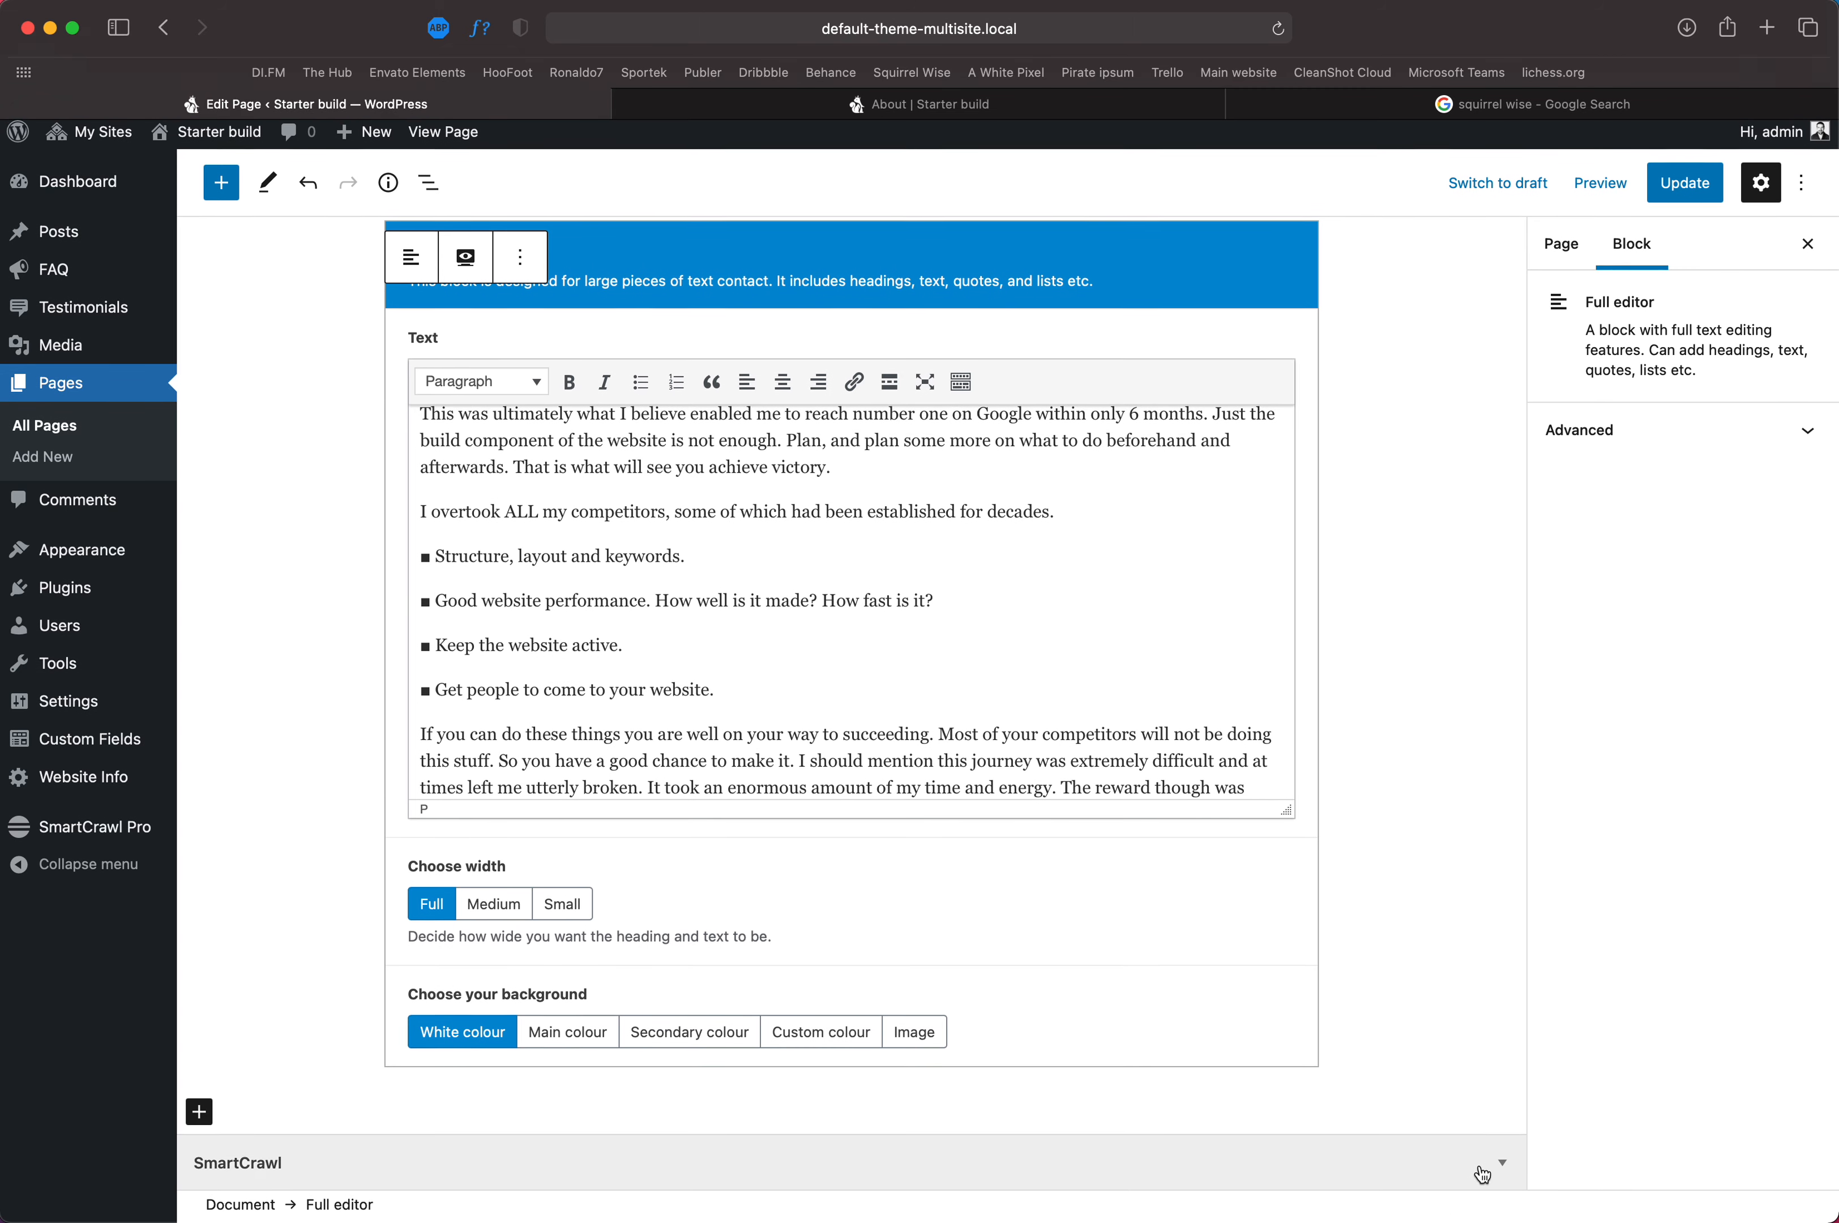
pyautogui.scroll(-10, 1445, 933)
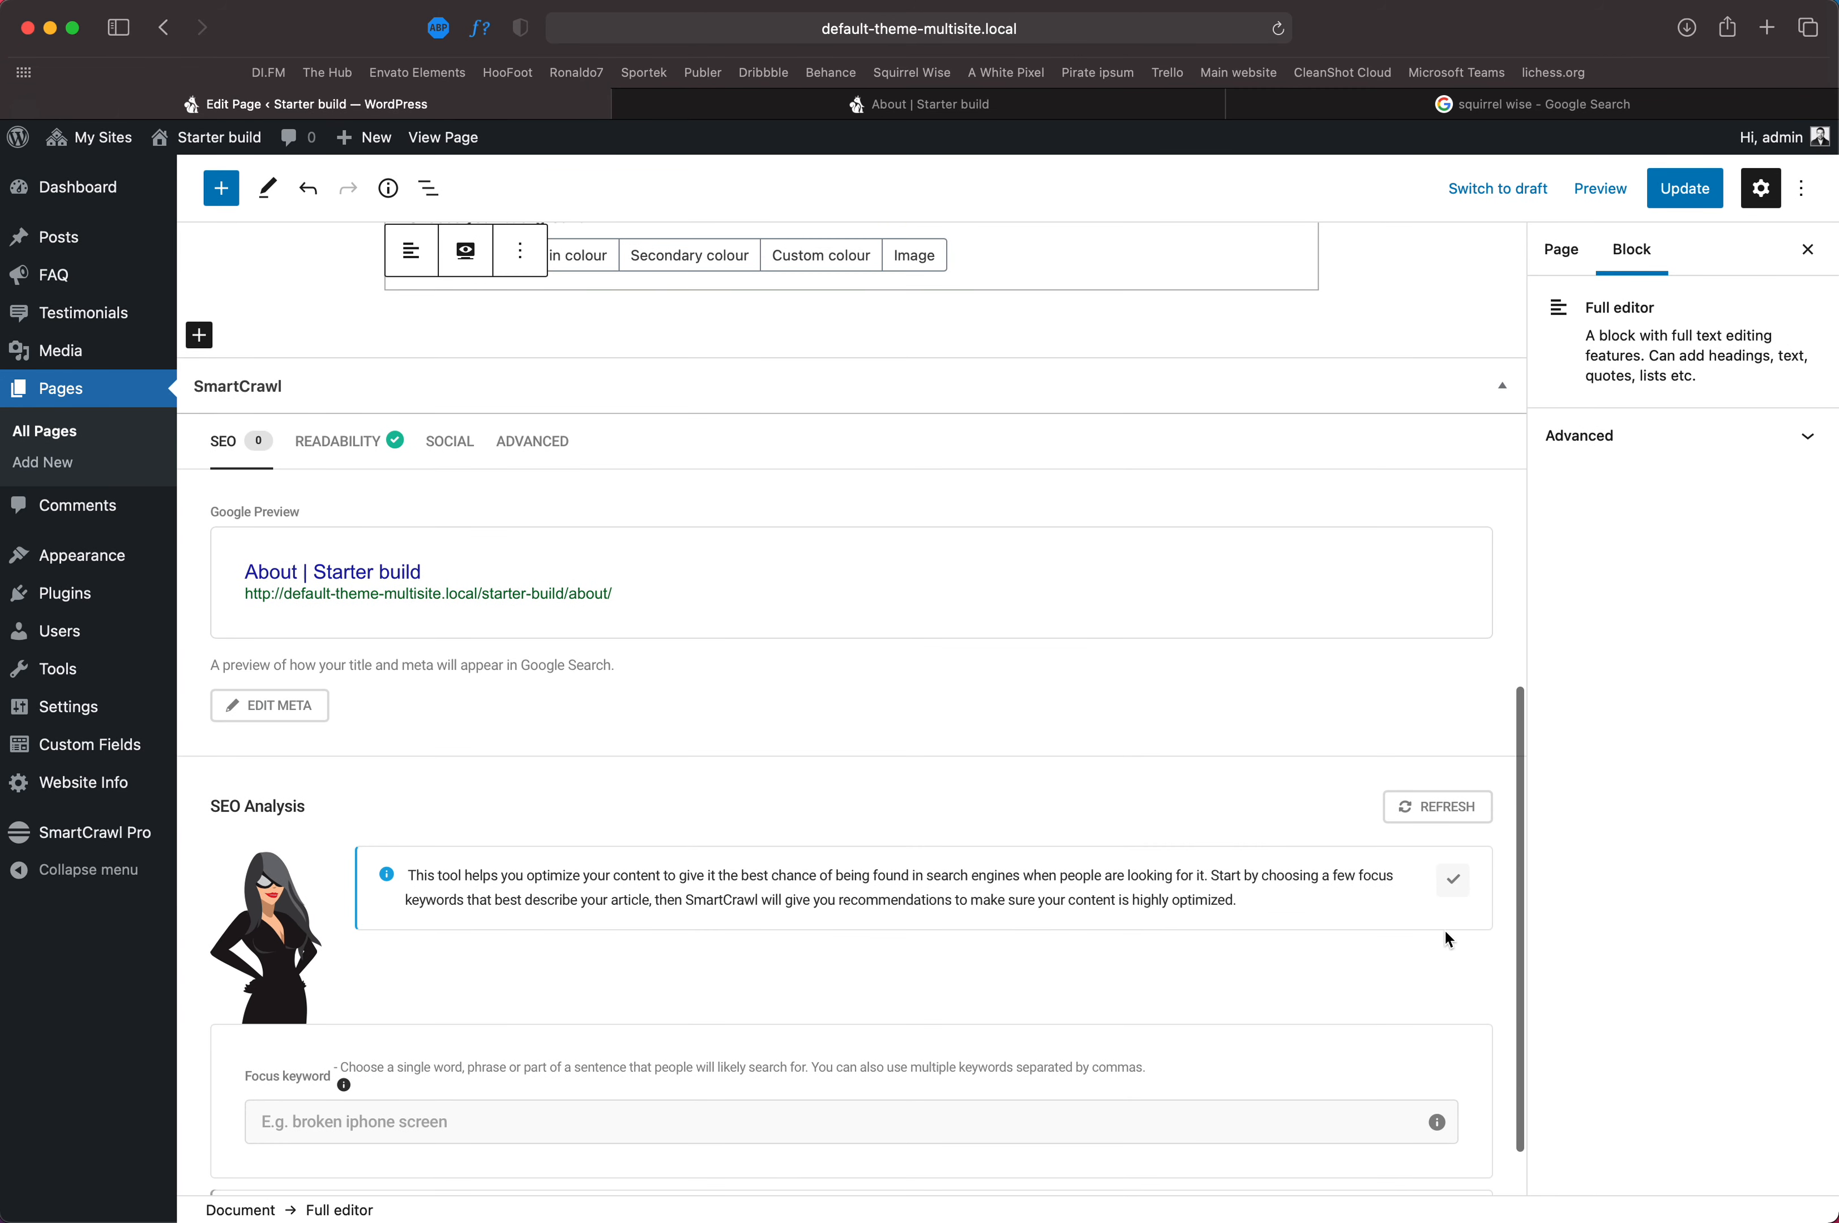
pyautogui.scroll(10, 651, 444)
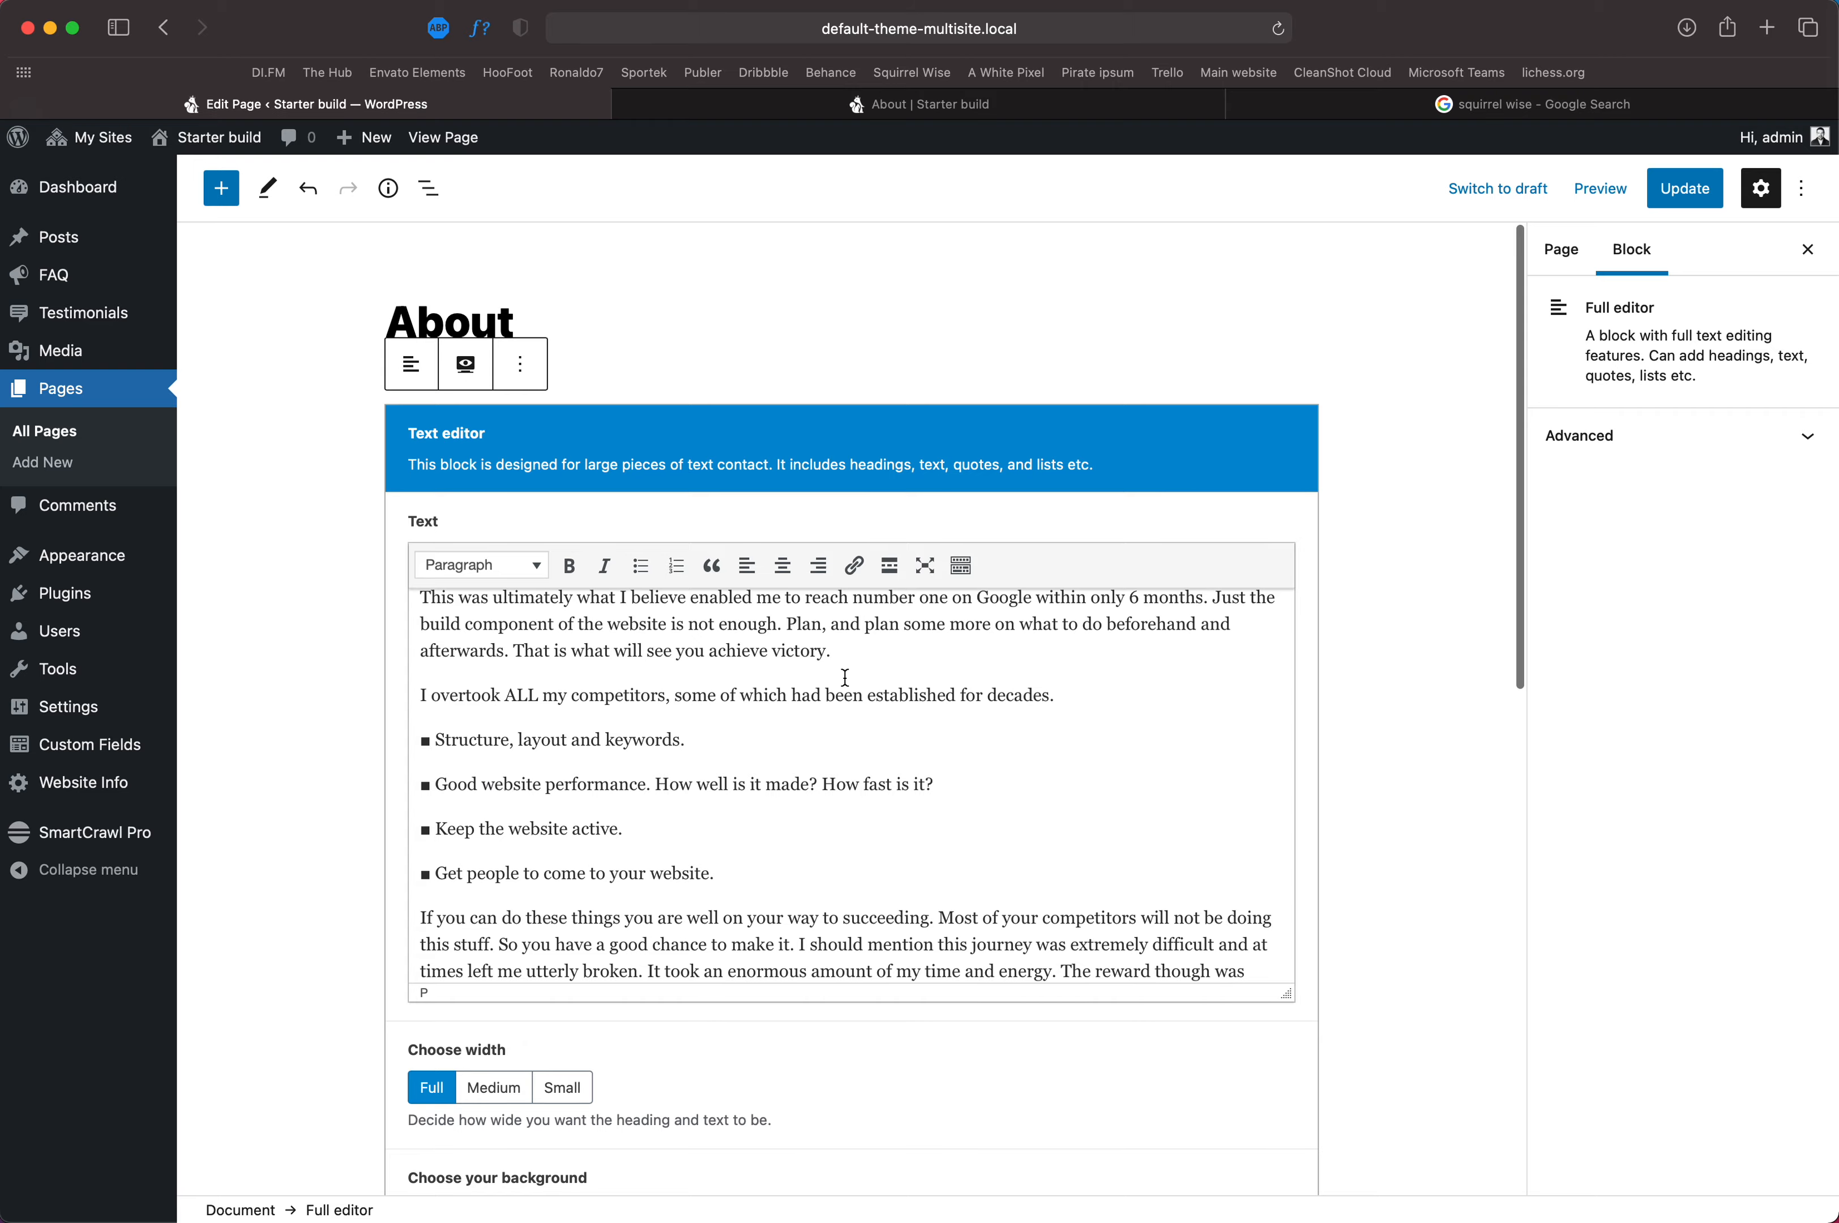
# Step: Review the About page's body text through to its end, along with the SmartCrawl section and its Google preview
pyautogui.scroll(-5, 625, 815)
pyautogui.scroll(15, 625, 813)
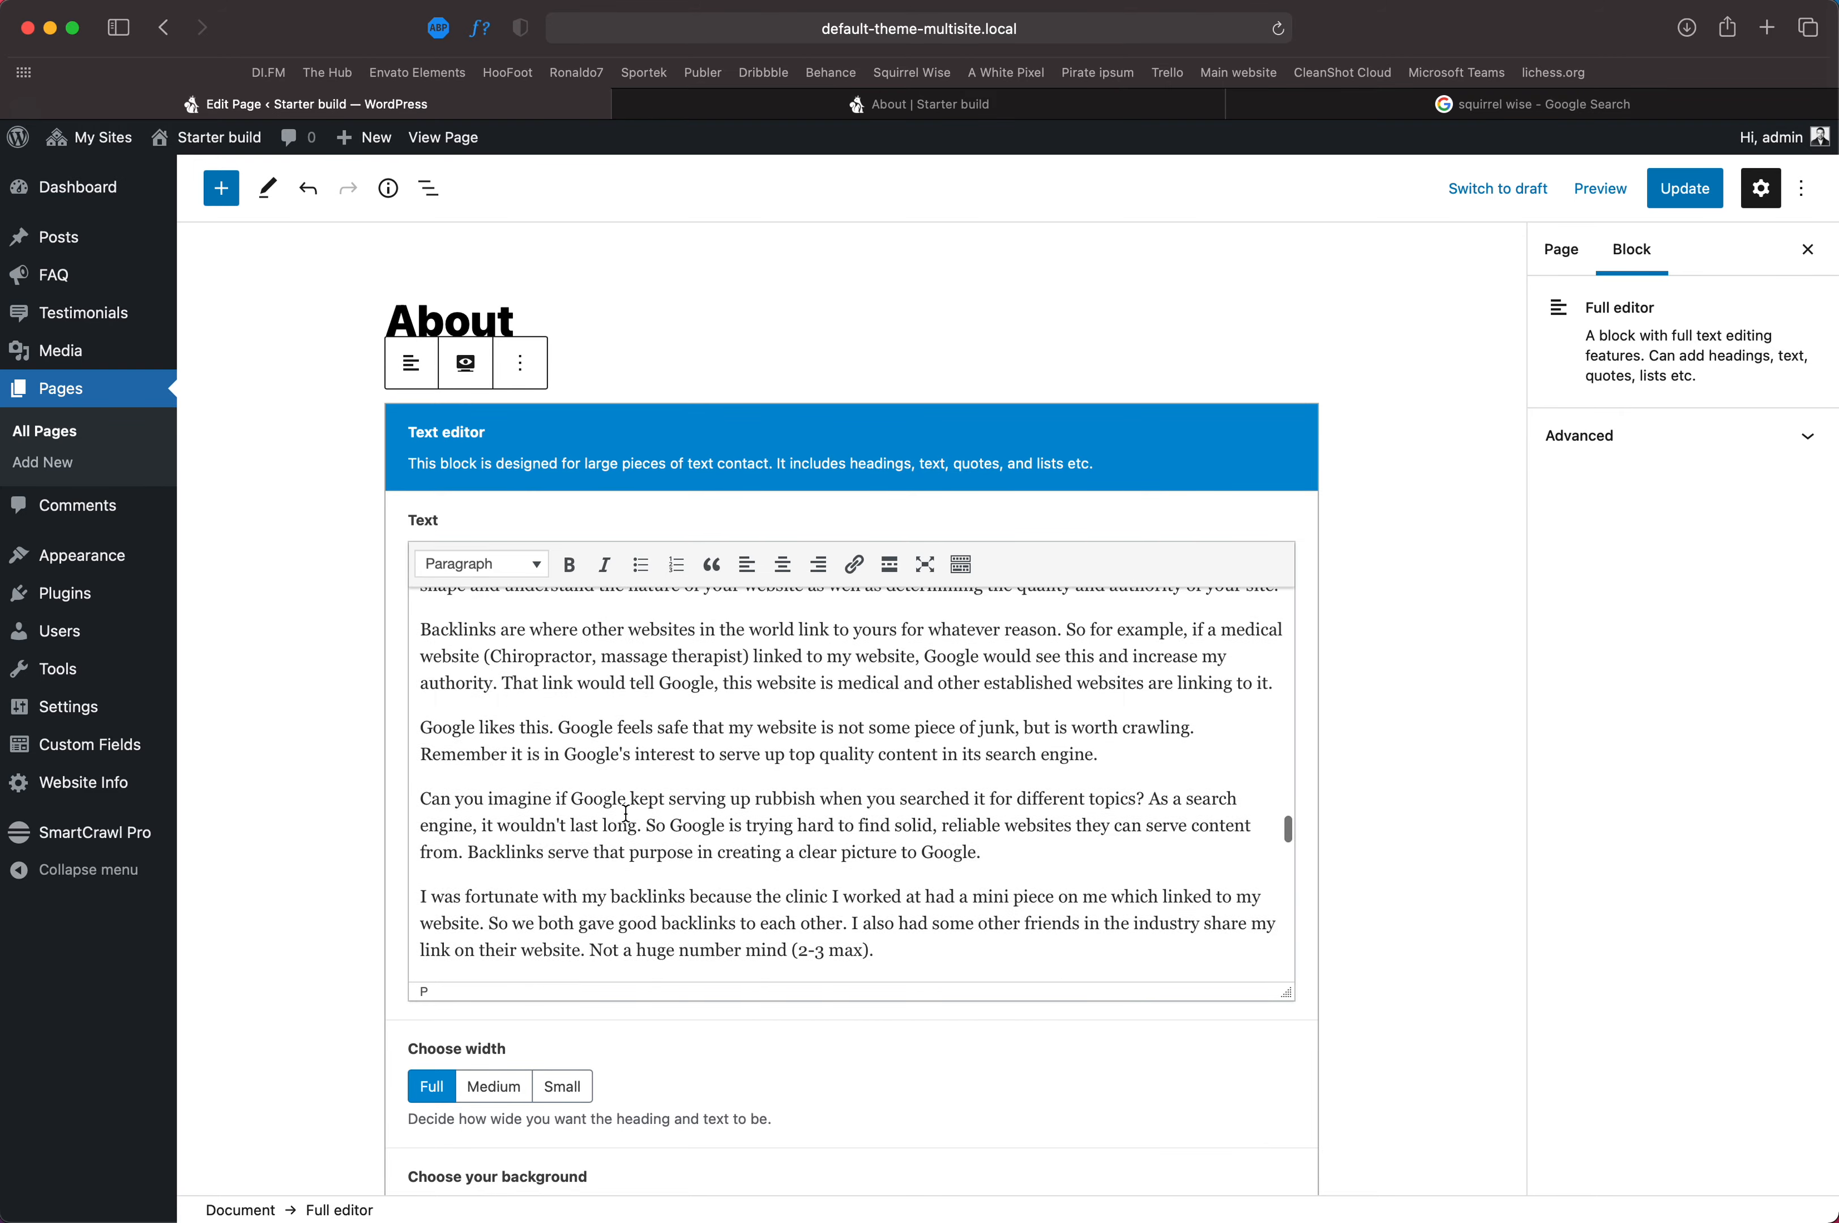
pyautogui.scroll(-5, 625, 813)
pyautogui.scroll(-15, 625, 813)
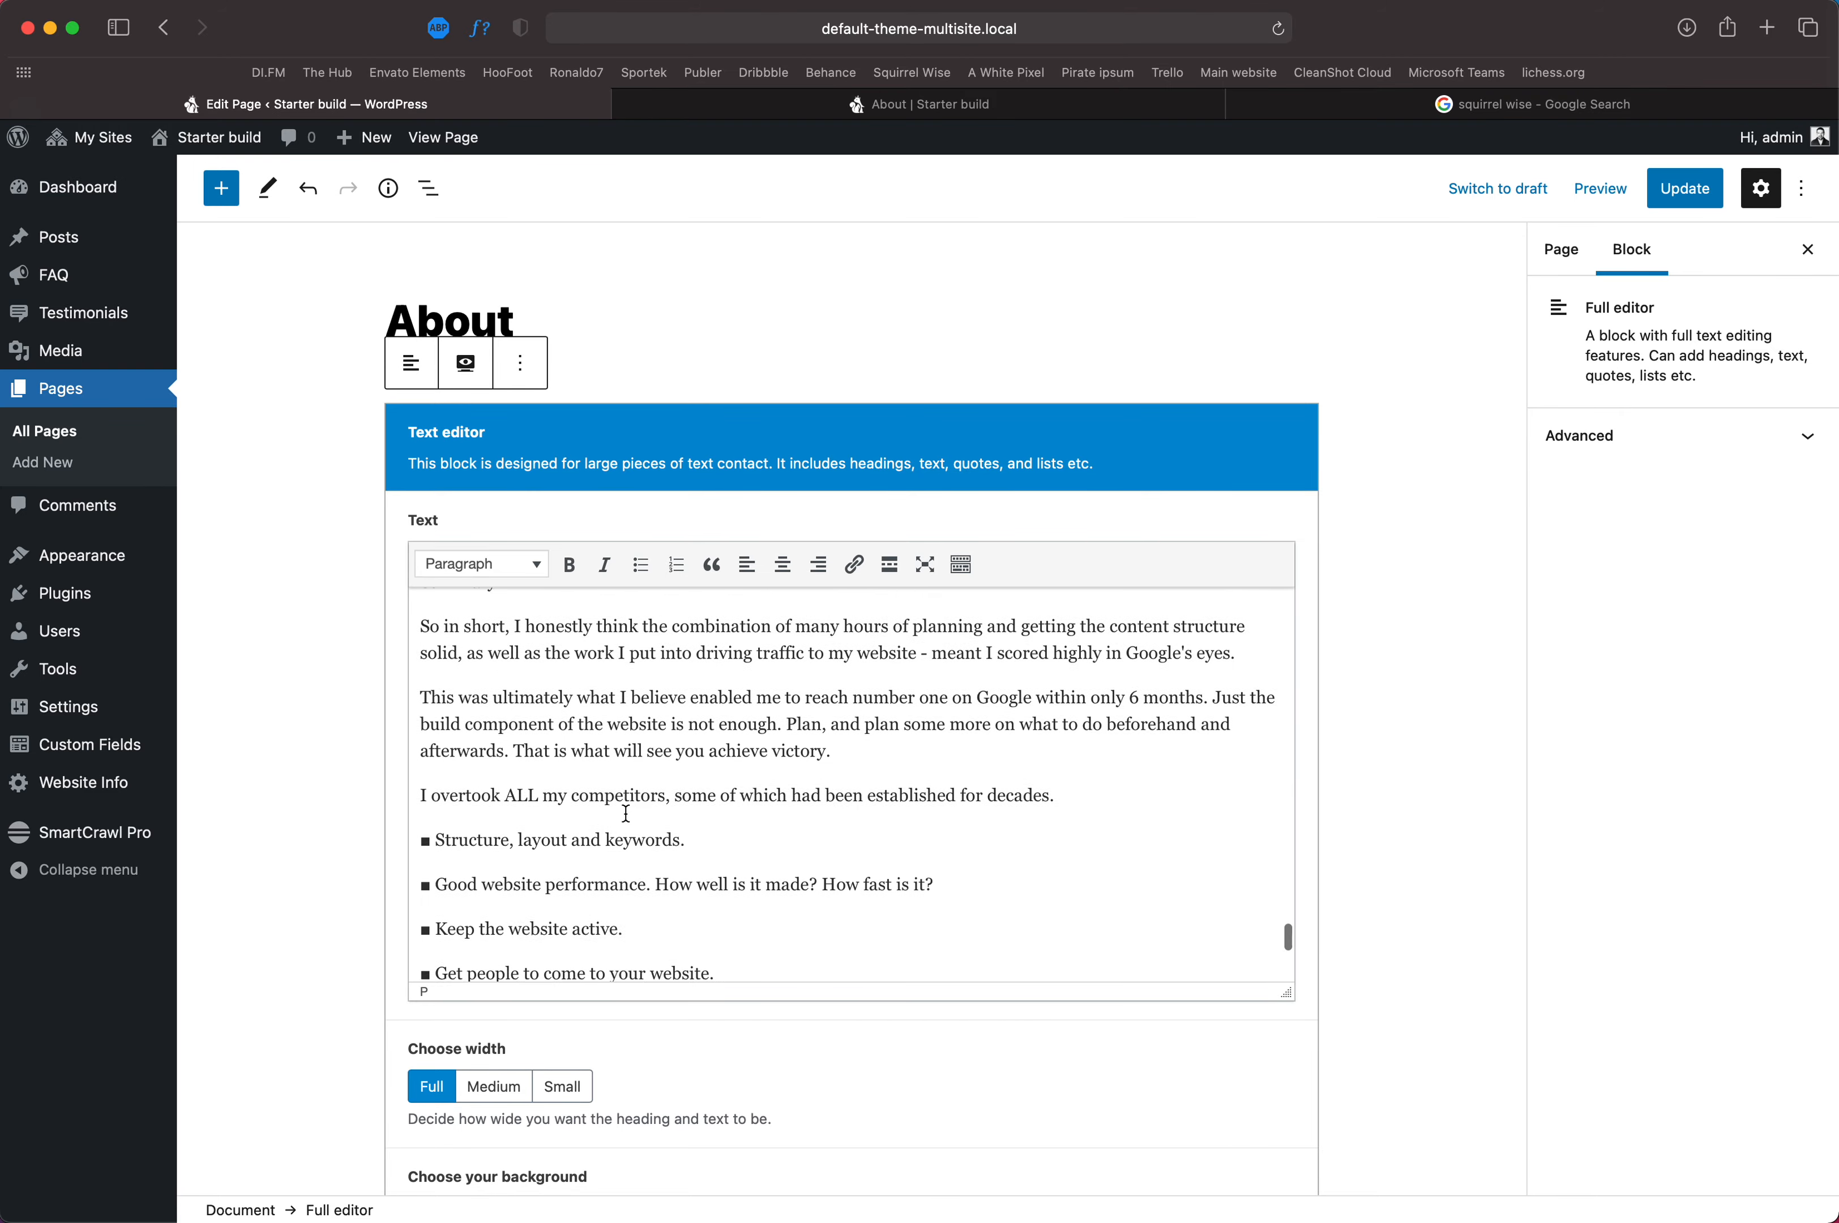
pyautogui.scroll(-3, 636, 845)
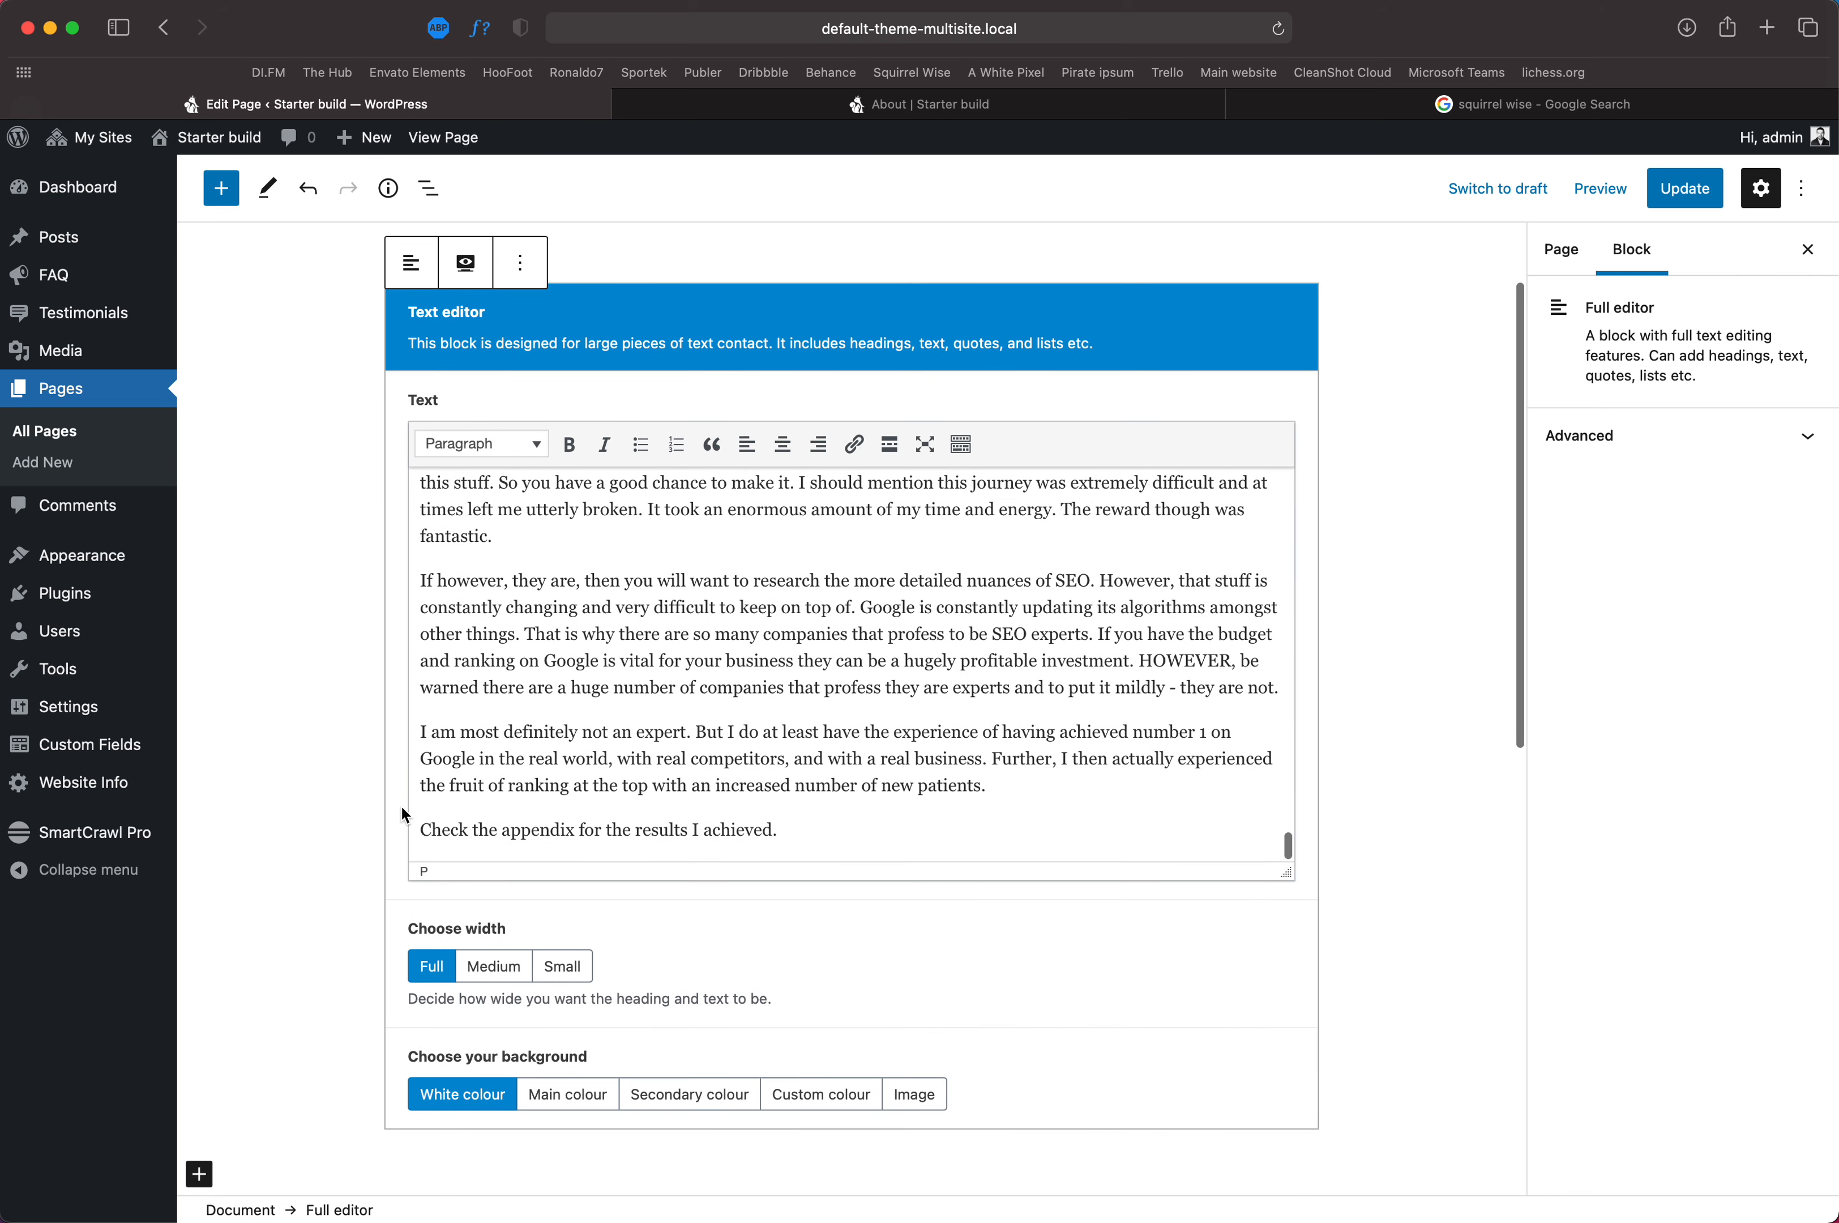
pyautogui.scroll(-3, 1238, 785)
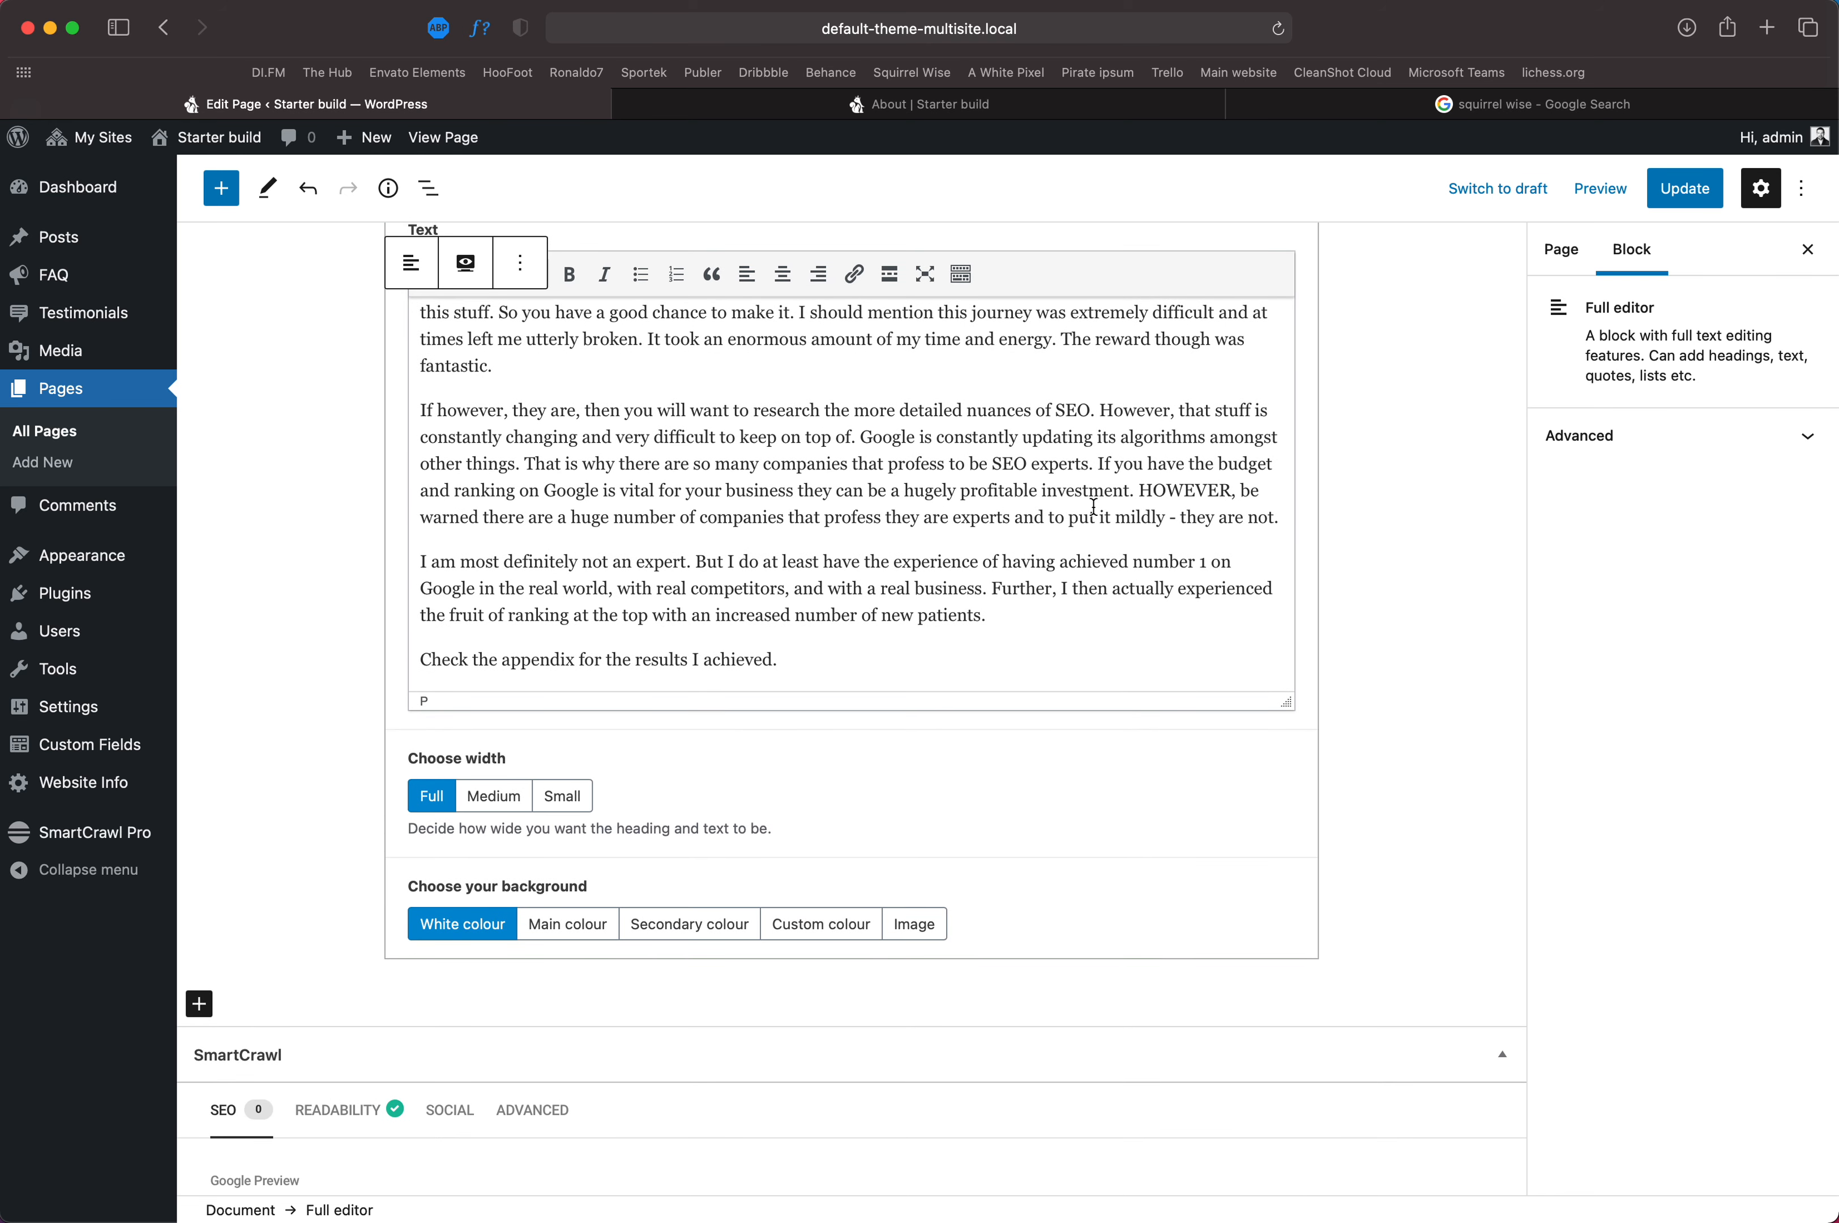
pyautogui.scroll(-1, 800, 645)
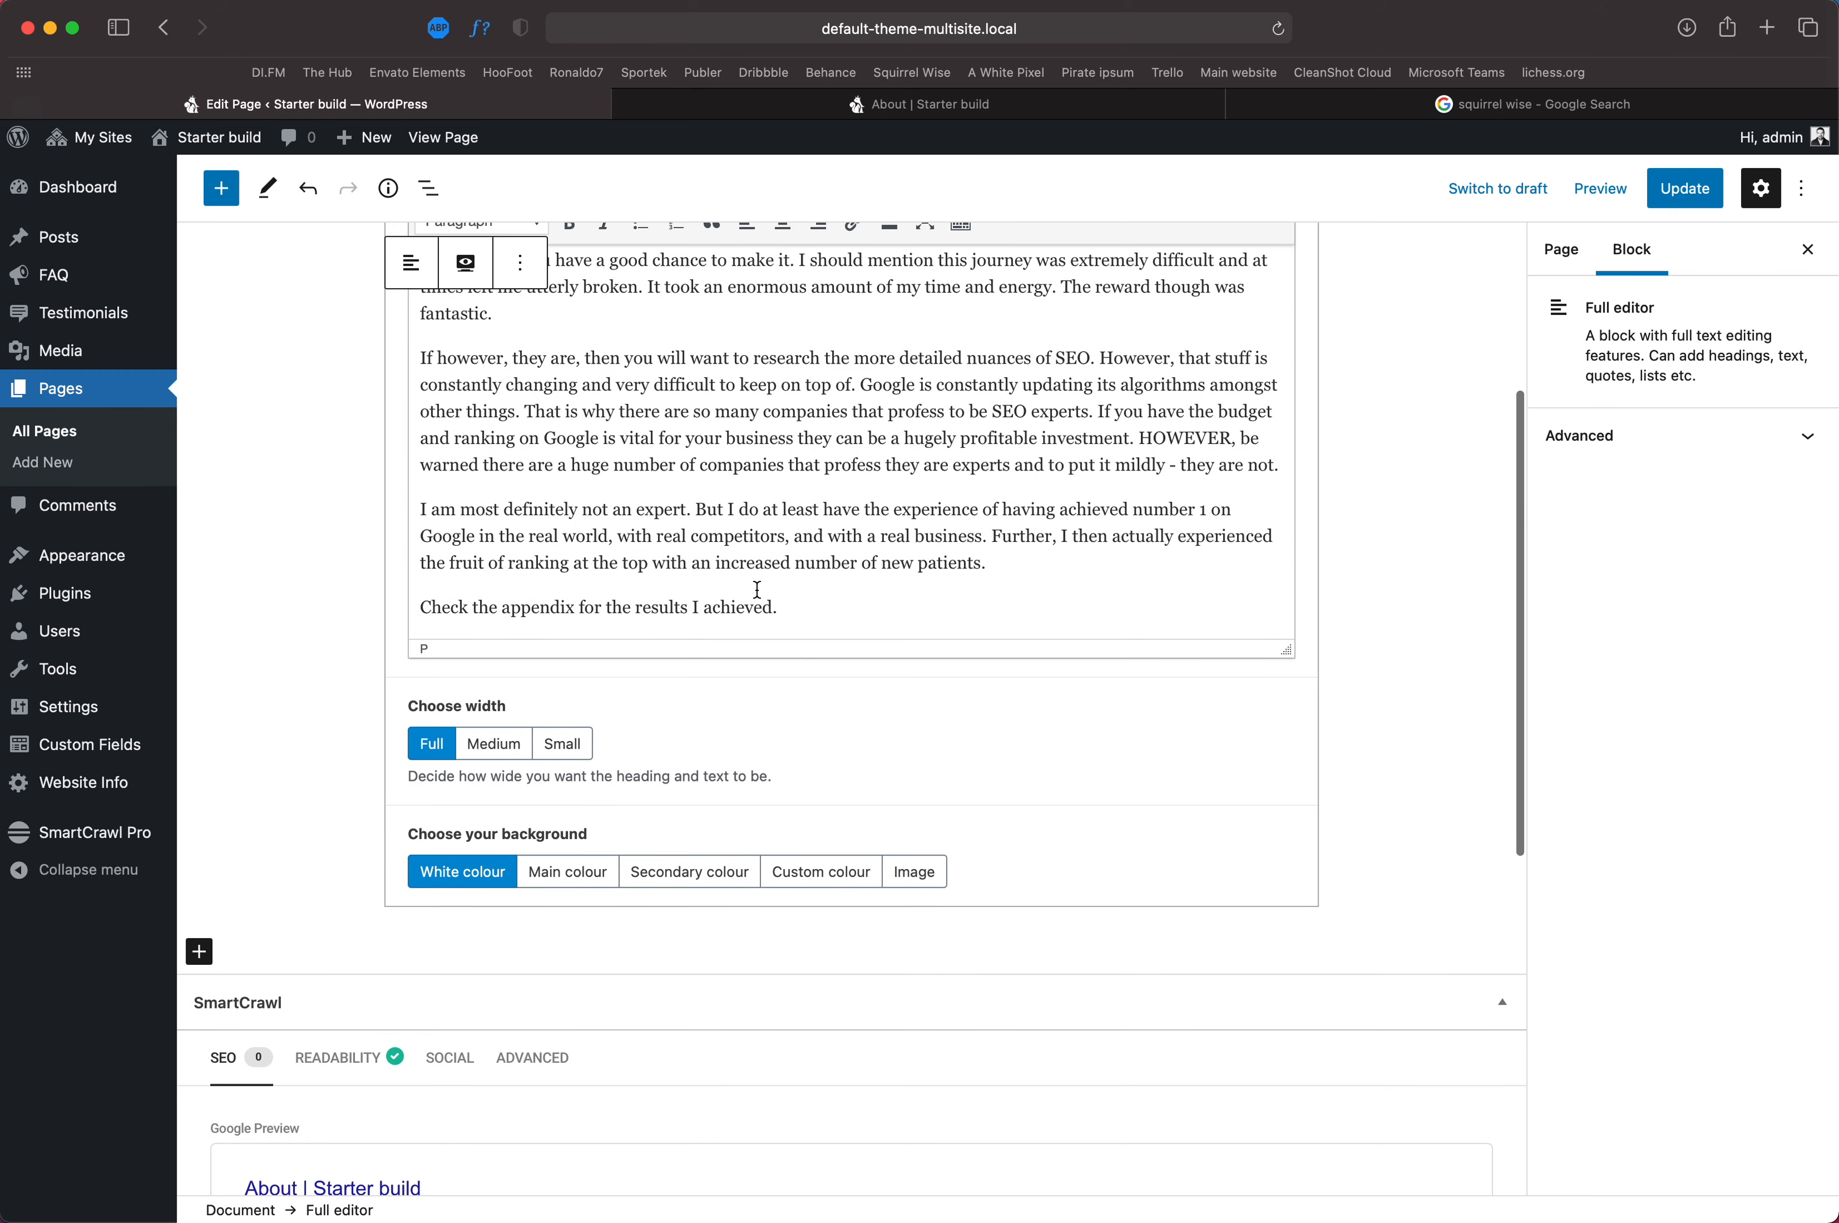
pyautogui.scroll(-8, 637, 995)
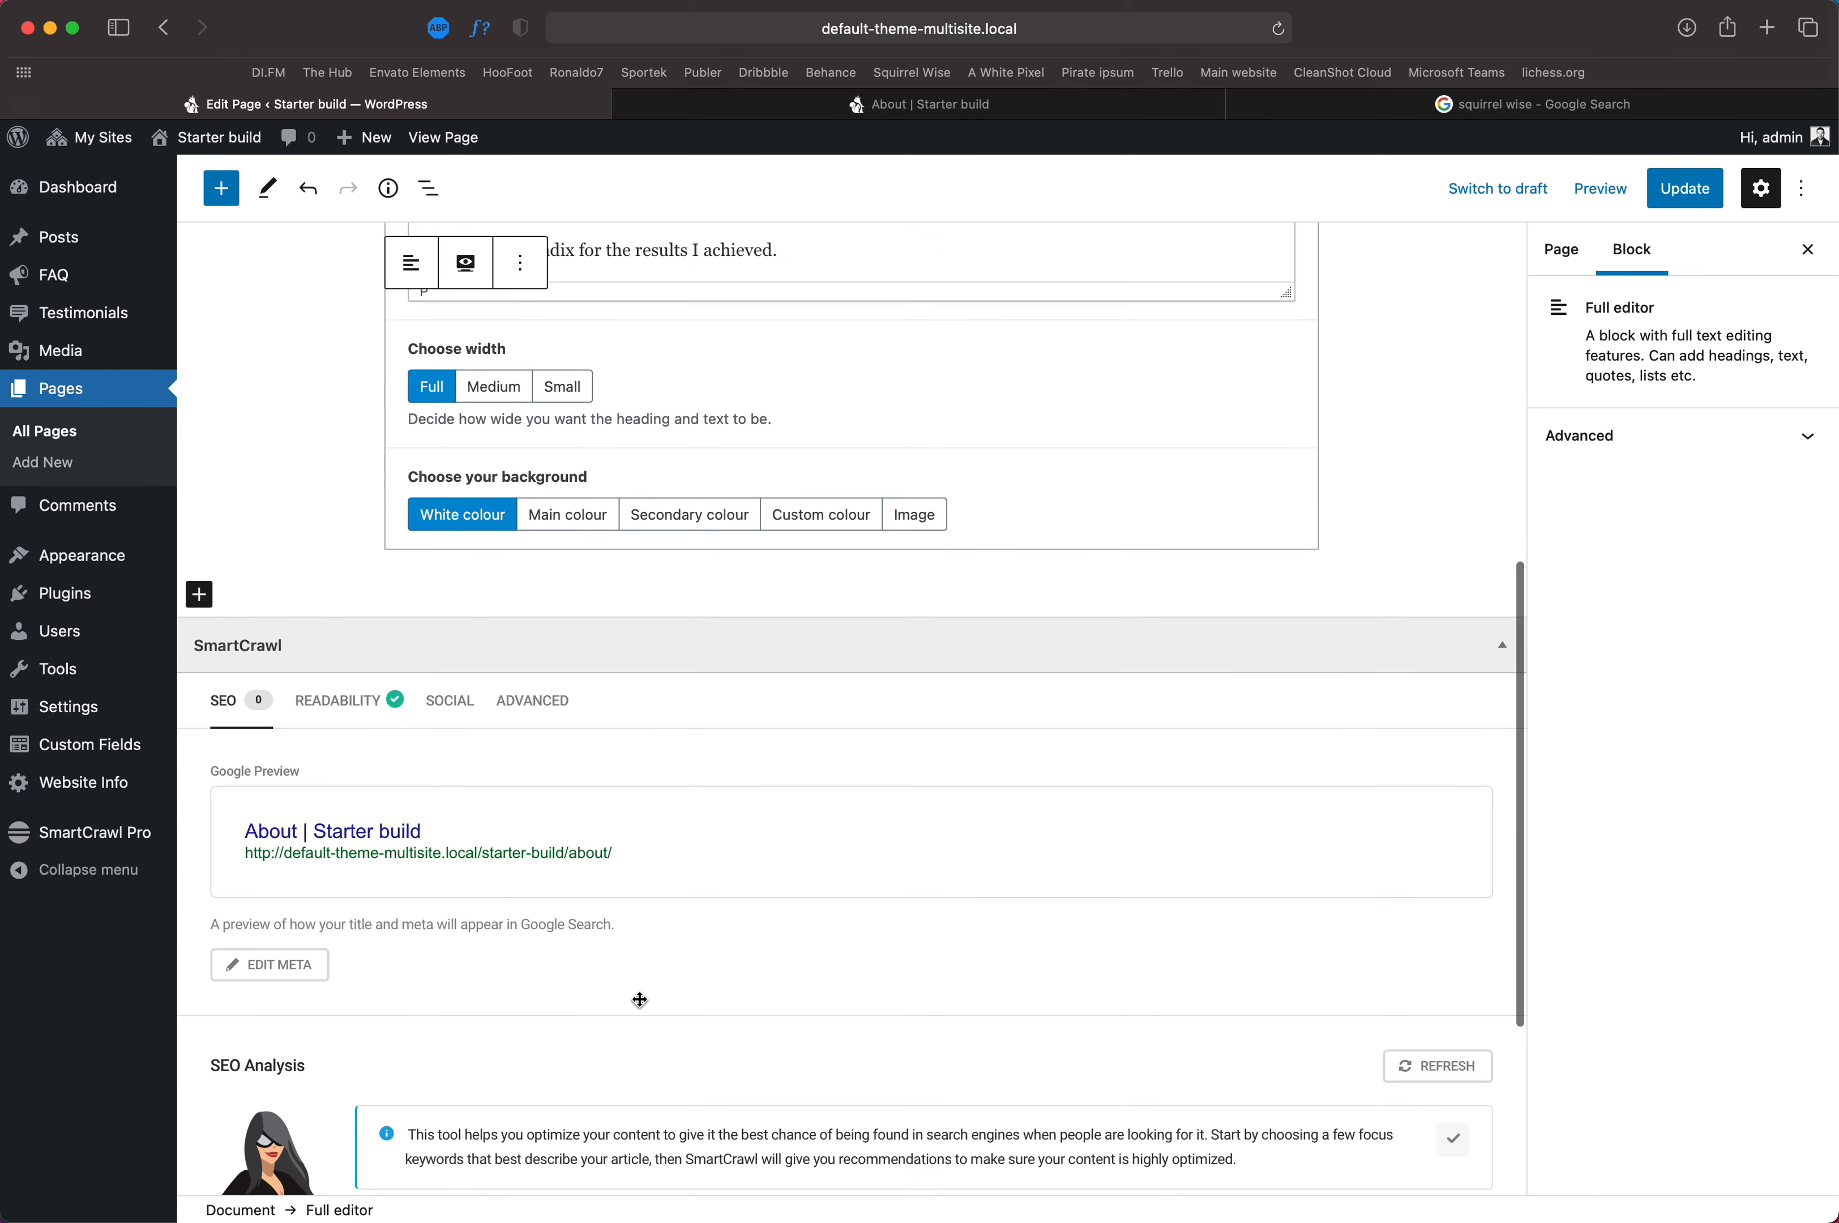
pyautogui.scroll(-3, 757, 851)
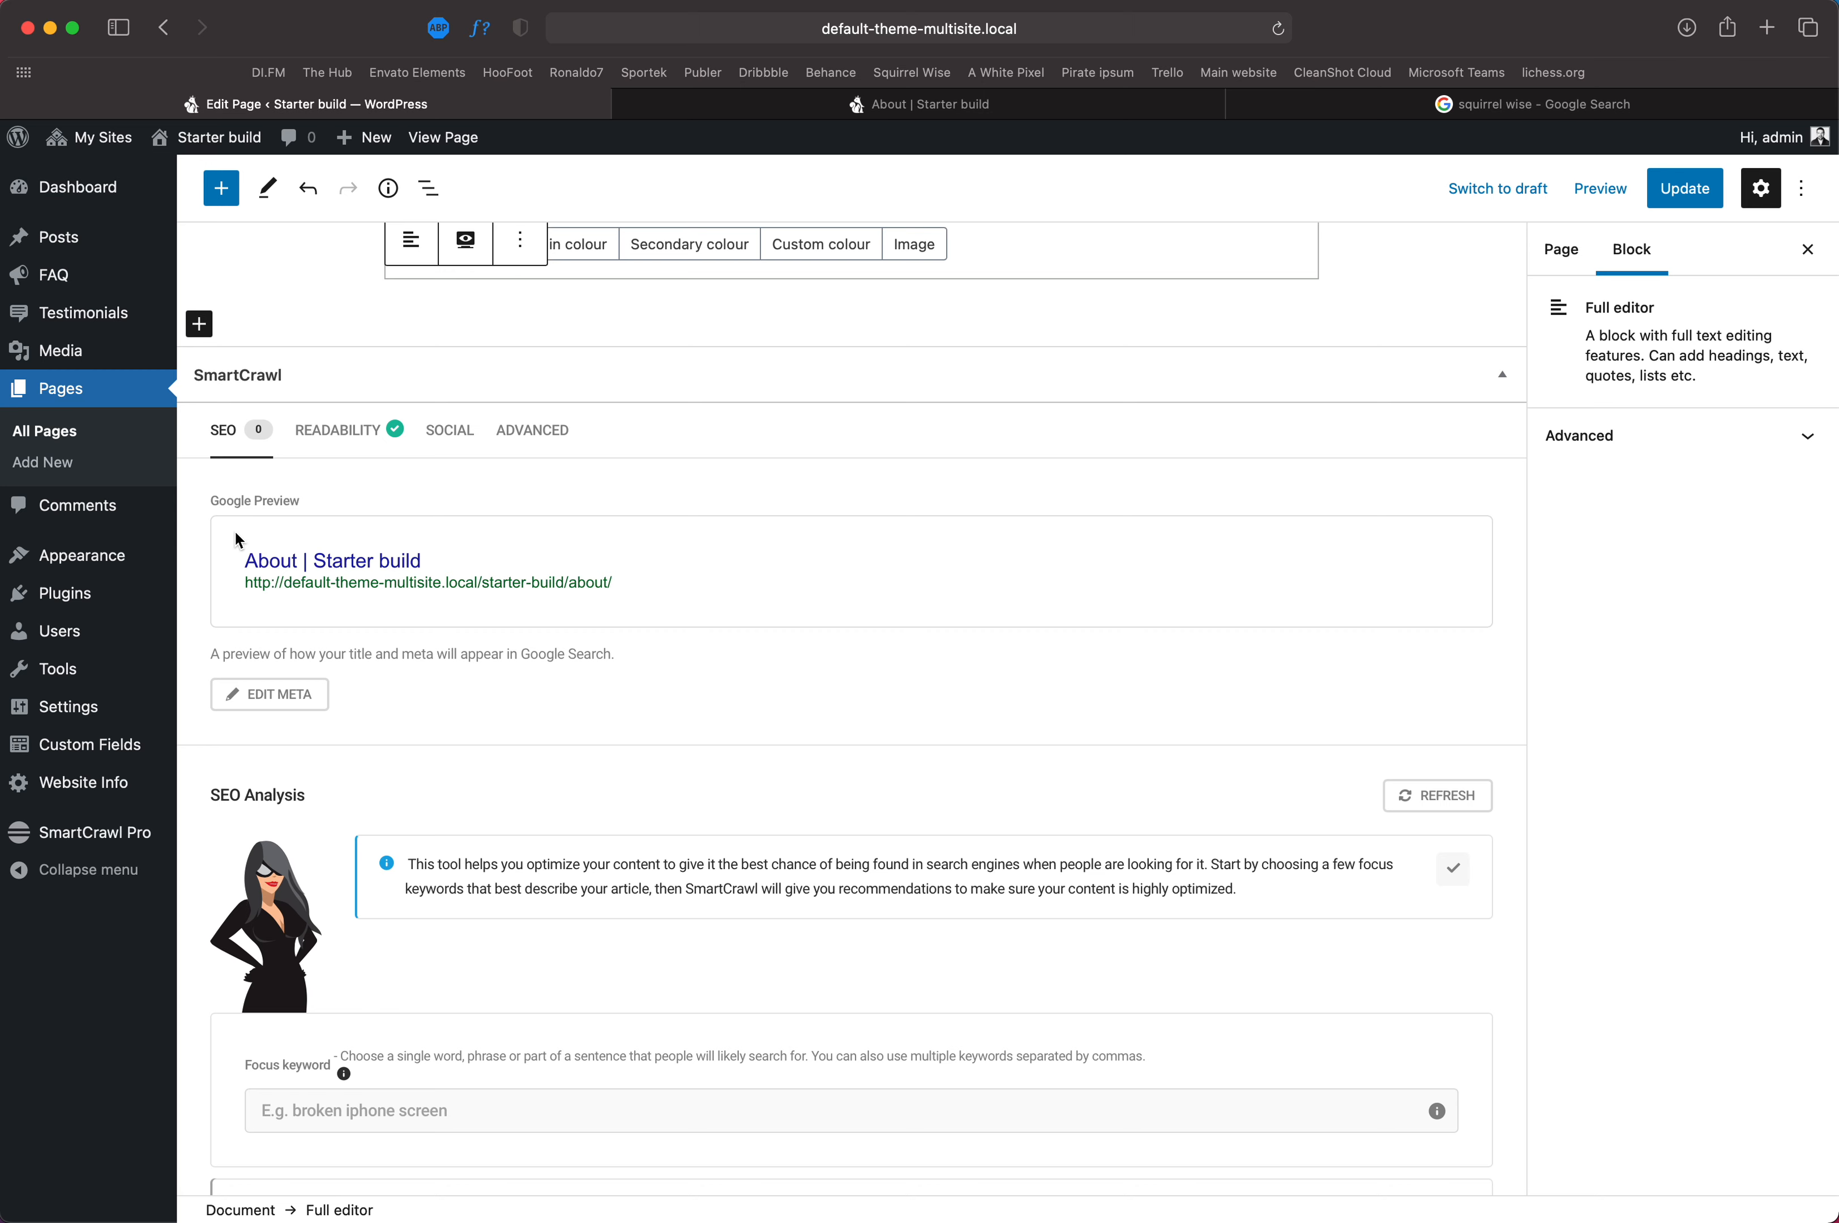
# Step: Compare the About page's Google preview with the title and description of the Squirrel Wise listing in the Google search results
pyautogui.moveTo(237, 540)
pyautogui.mouseDown()
pyautogui.moveTo(488, 607)
pyautogui.moveTo(677, 616)
pyautogui.moveTo(645, 595)
pyautogui.moveTo(236, 552)
pyautogui.mouseUp()
pyautogui.click(641, 587)
pyautogui.click(352, 530)
pyautogui.click(1374, 99)
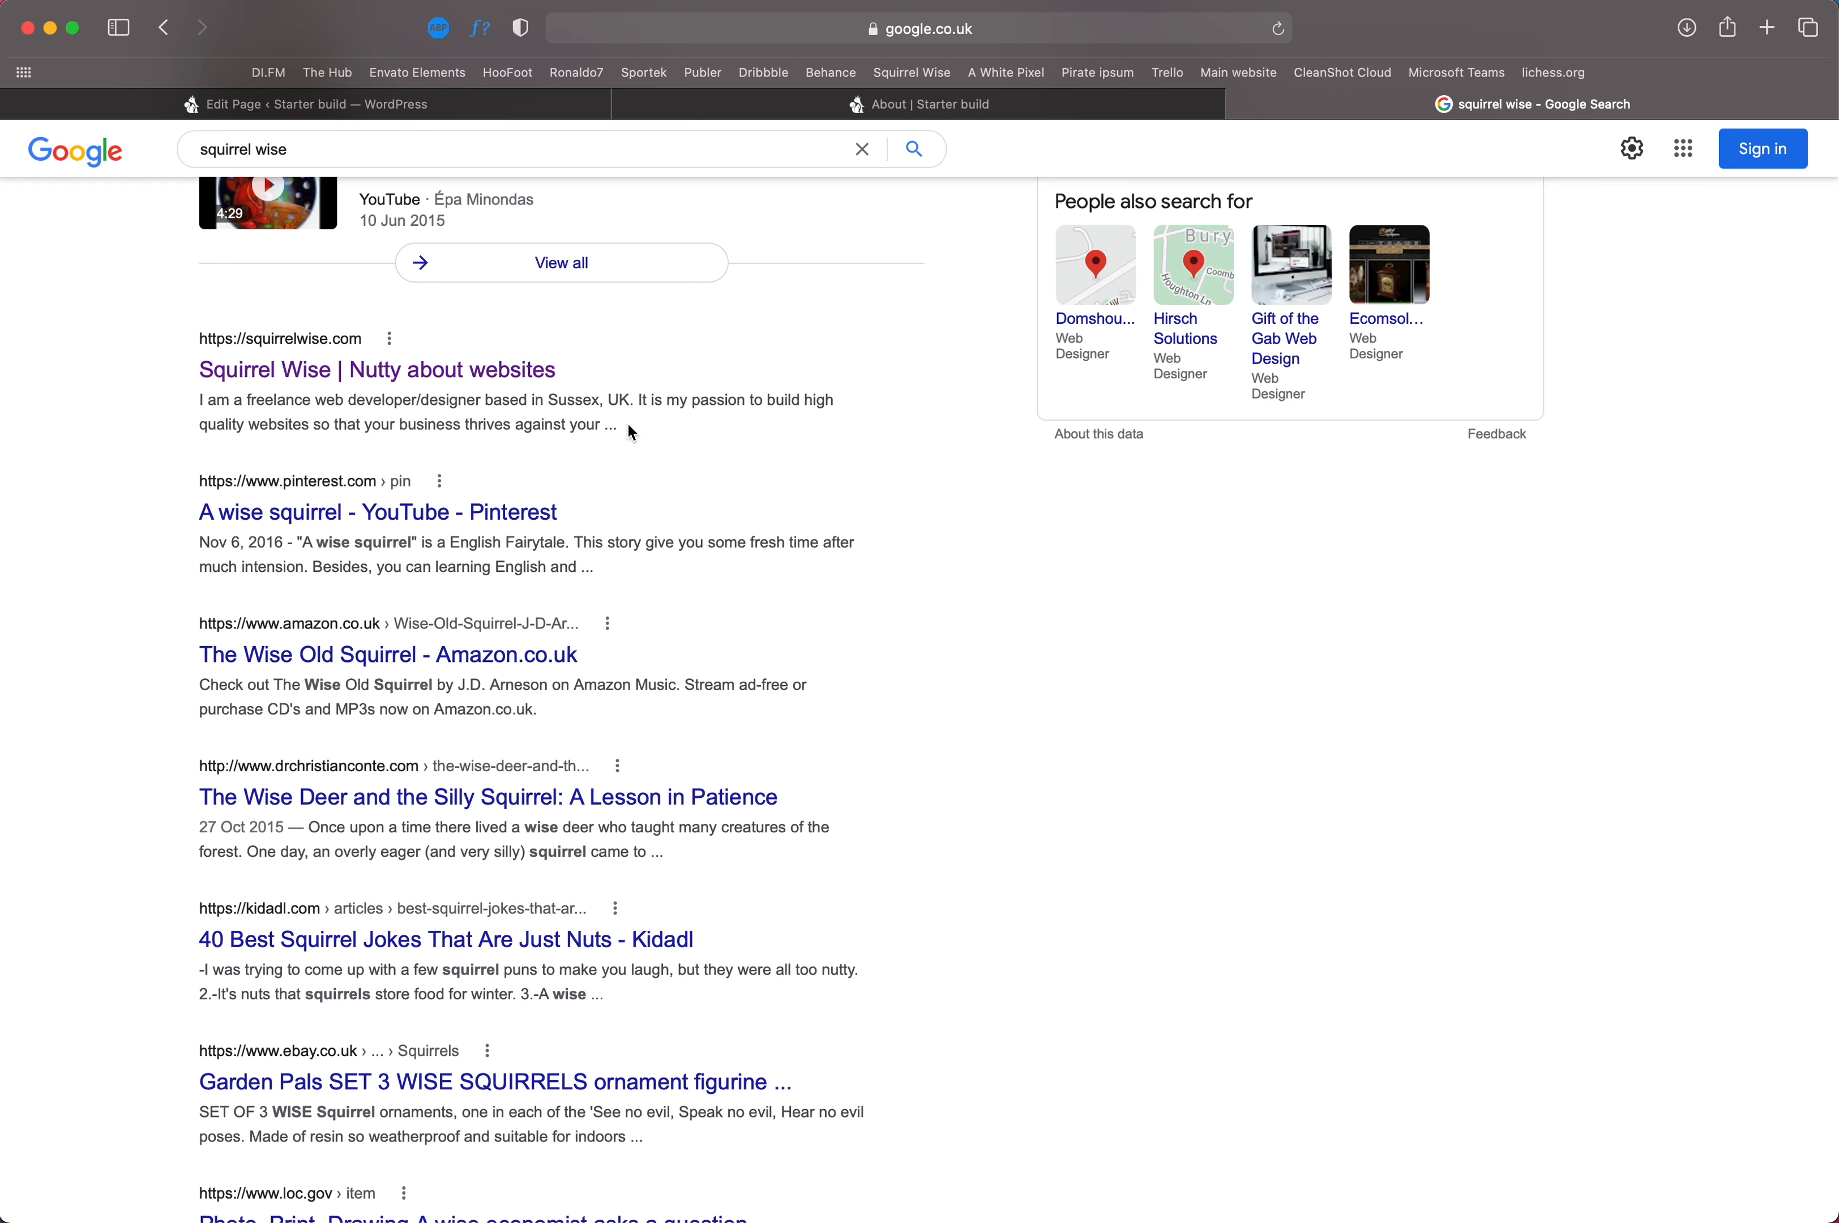
pyautogui.moveTo(621, 423); pyautogui.dragTo(205, 360)
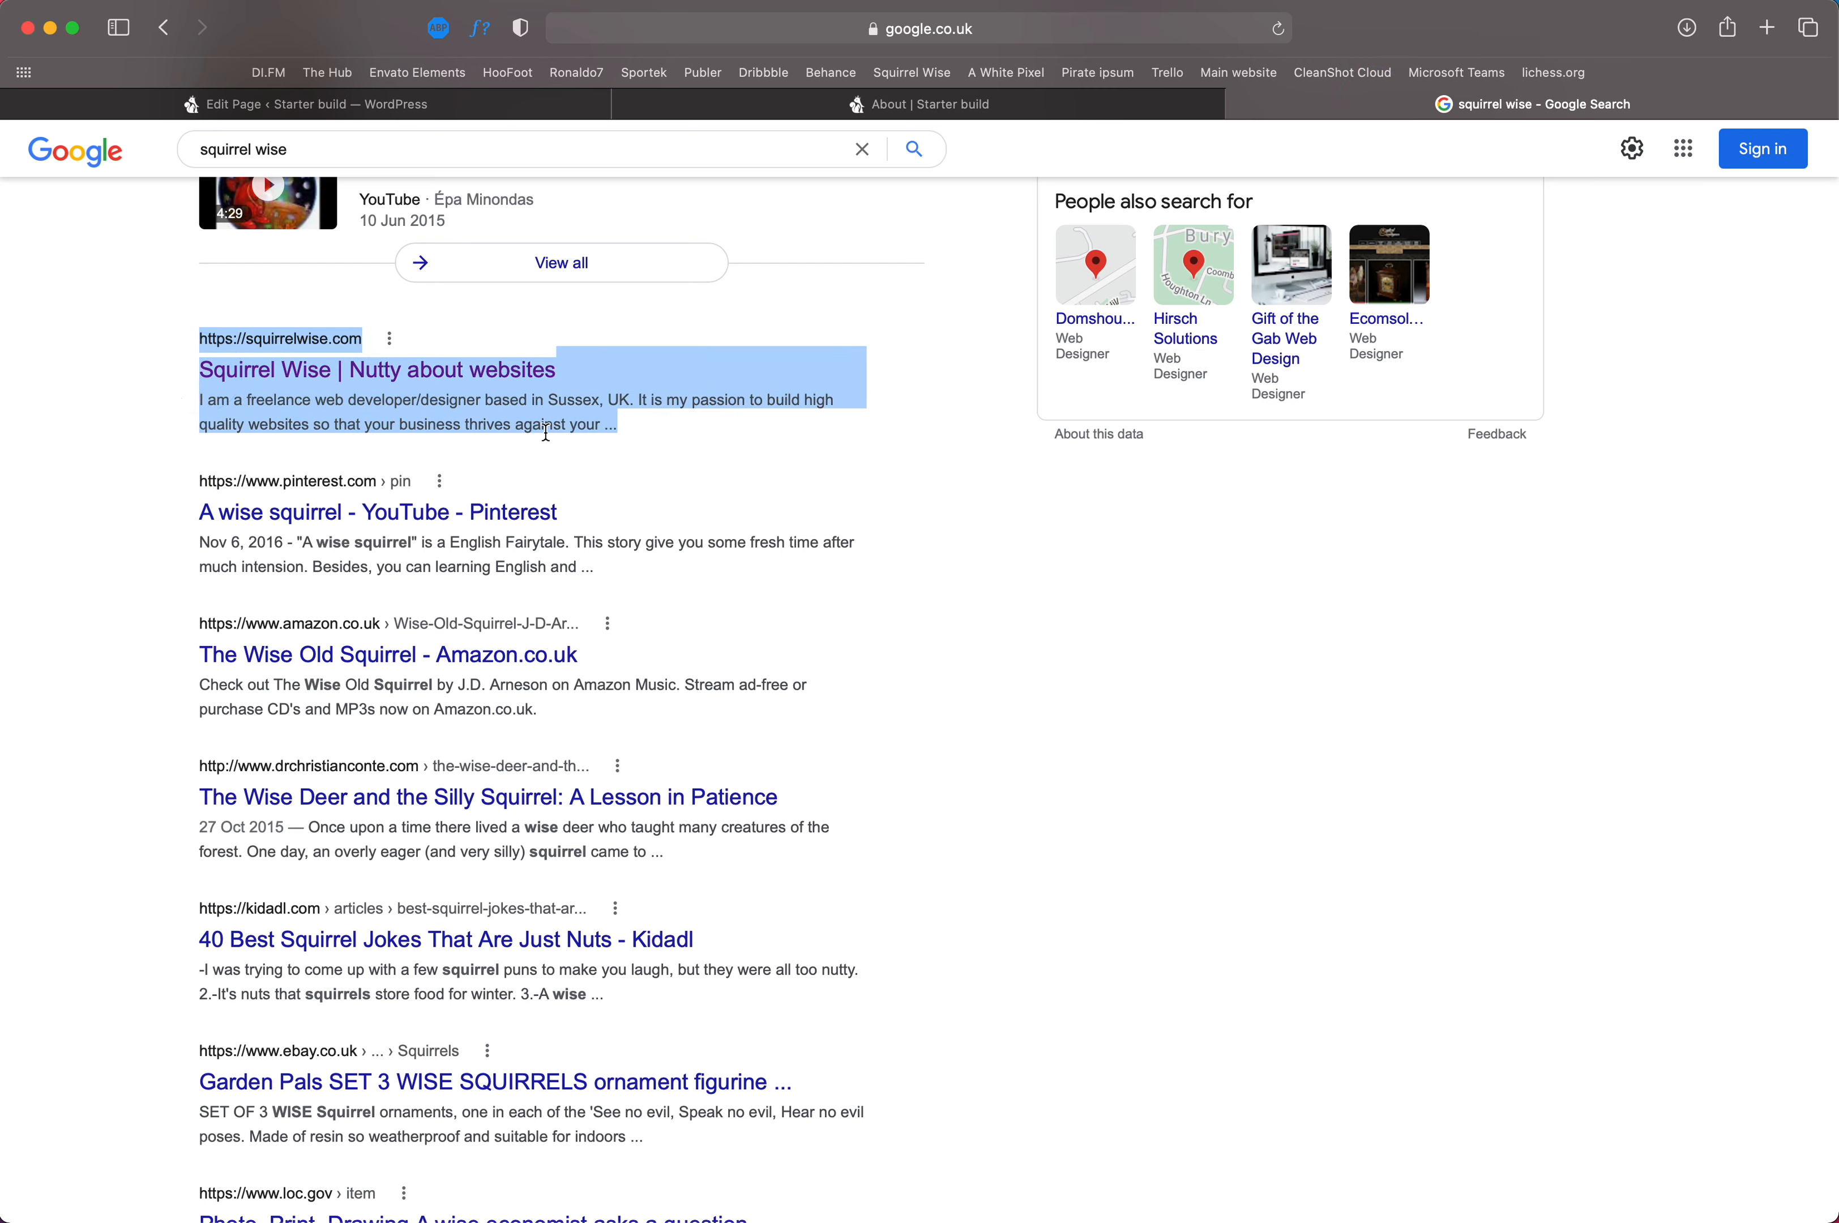
pyautogui.click(696, 435)
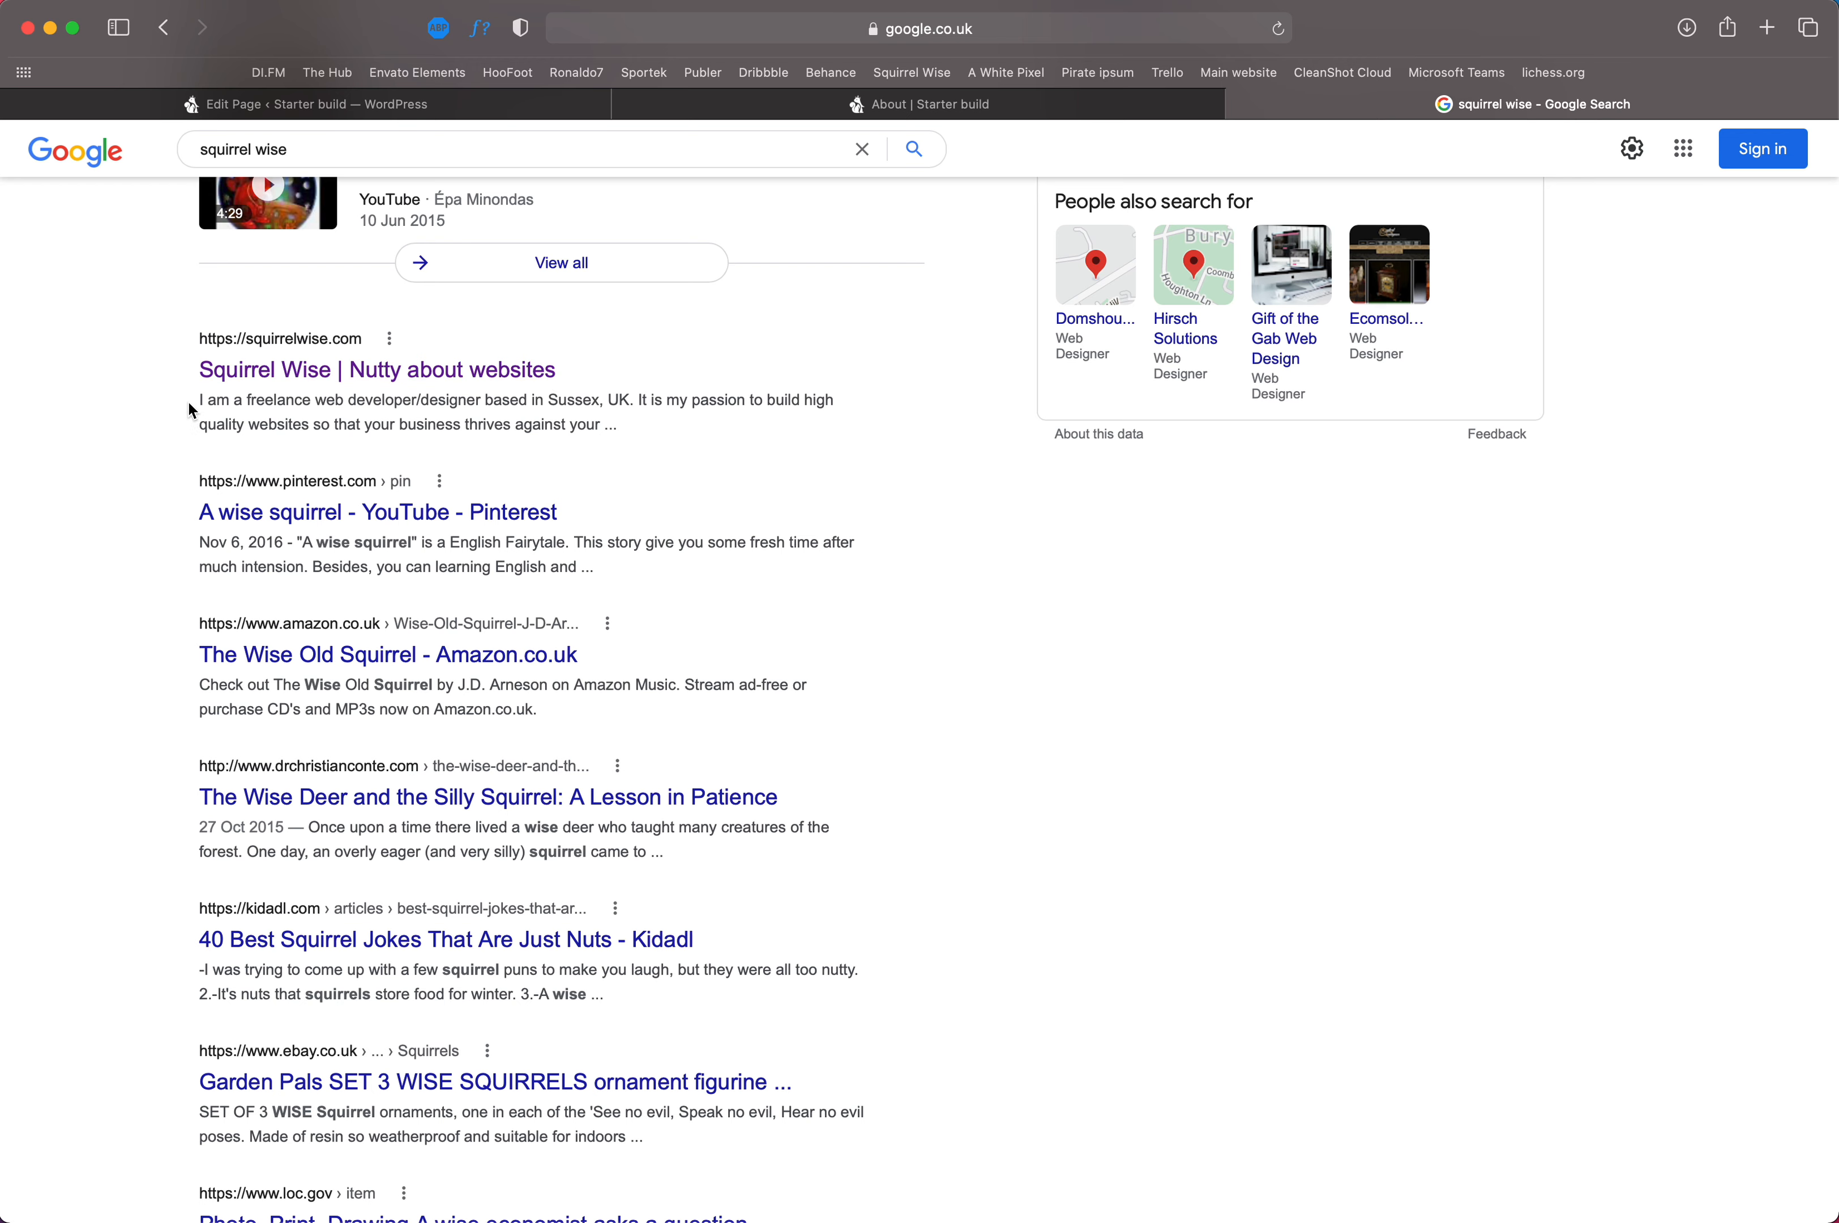
pyautogui.moveTo(201, 400); pyautogui.dragTo(645, 427)
pyautogui.click(529, 106)
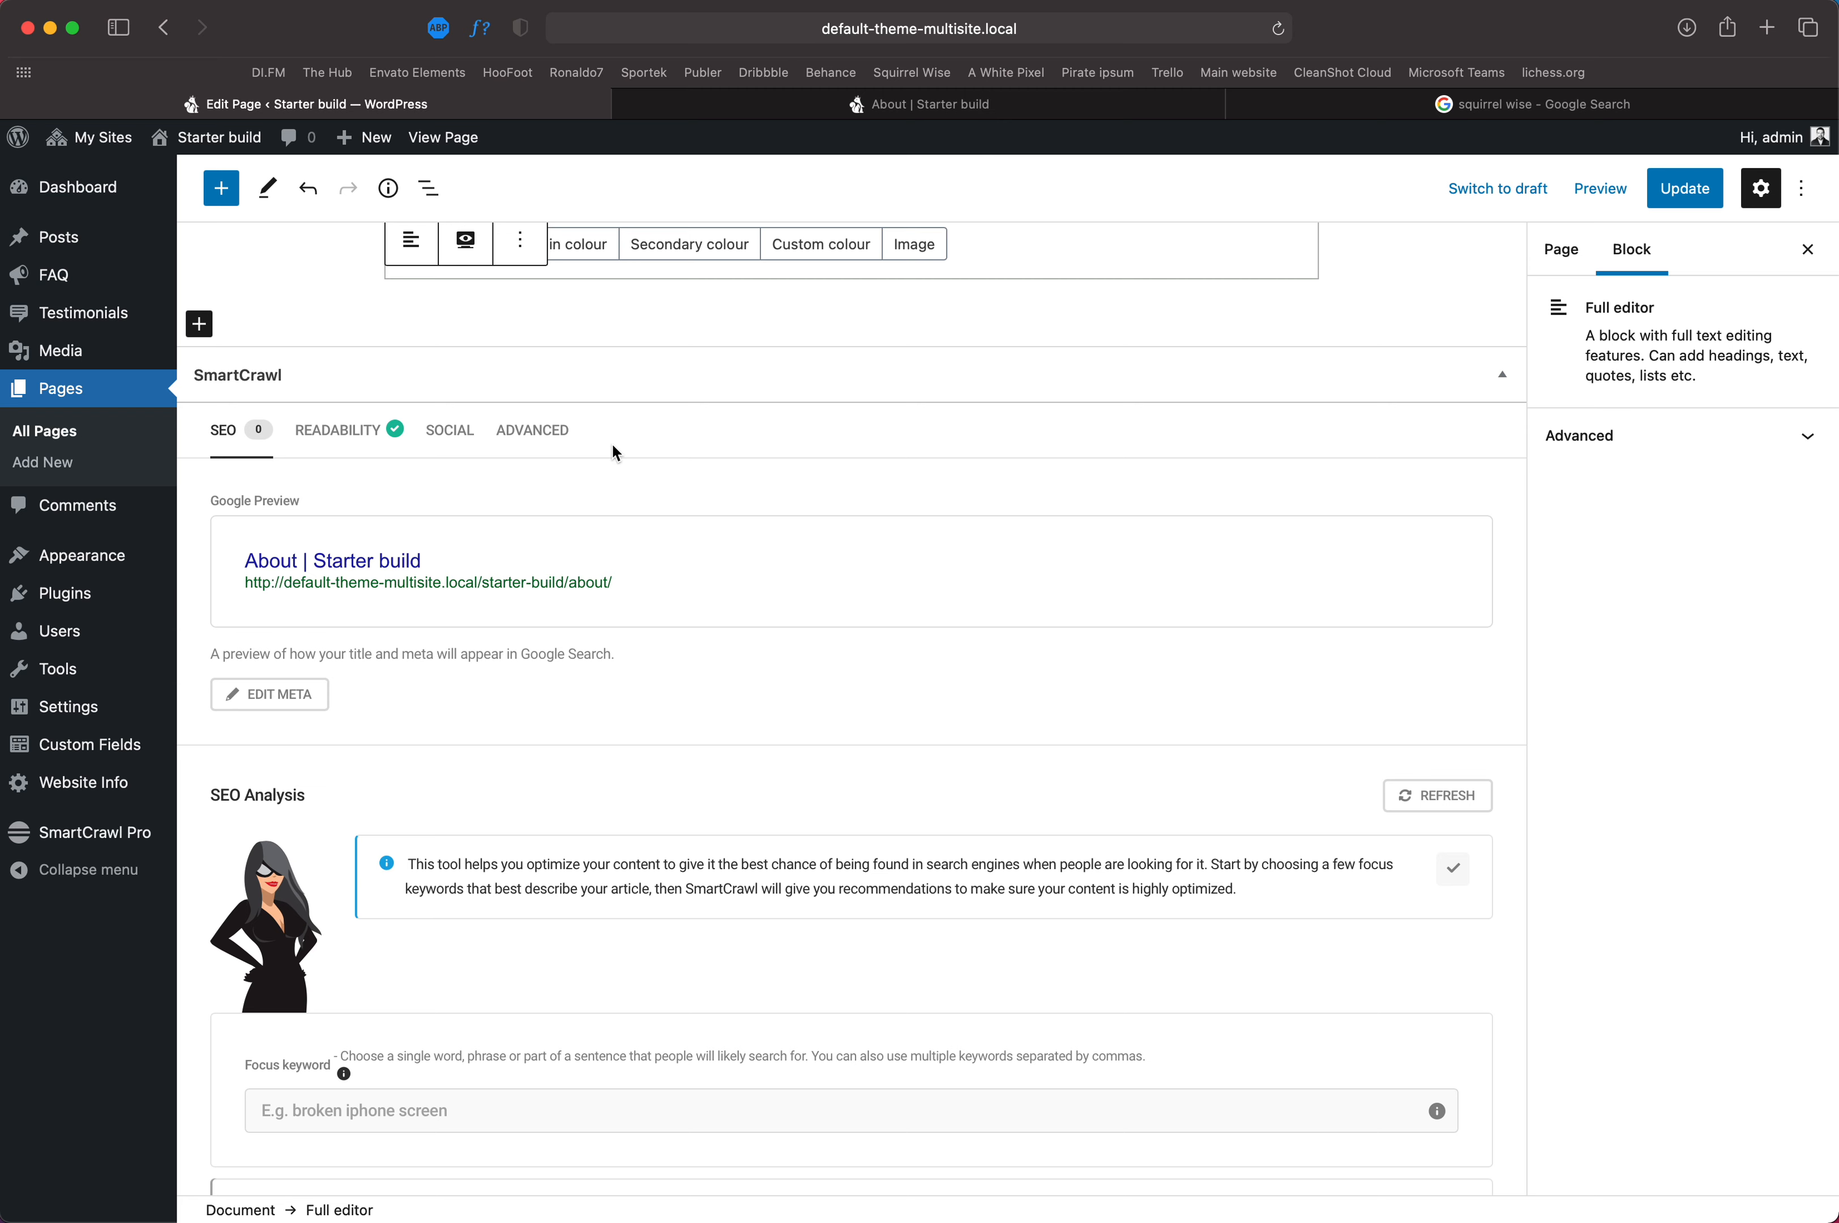
pyautogui.click(1310, 99)
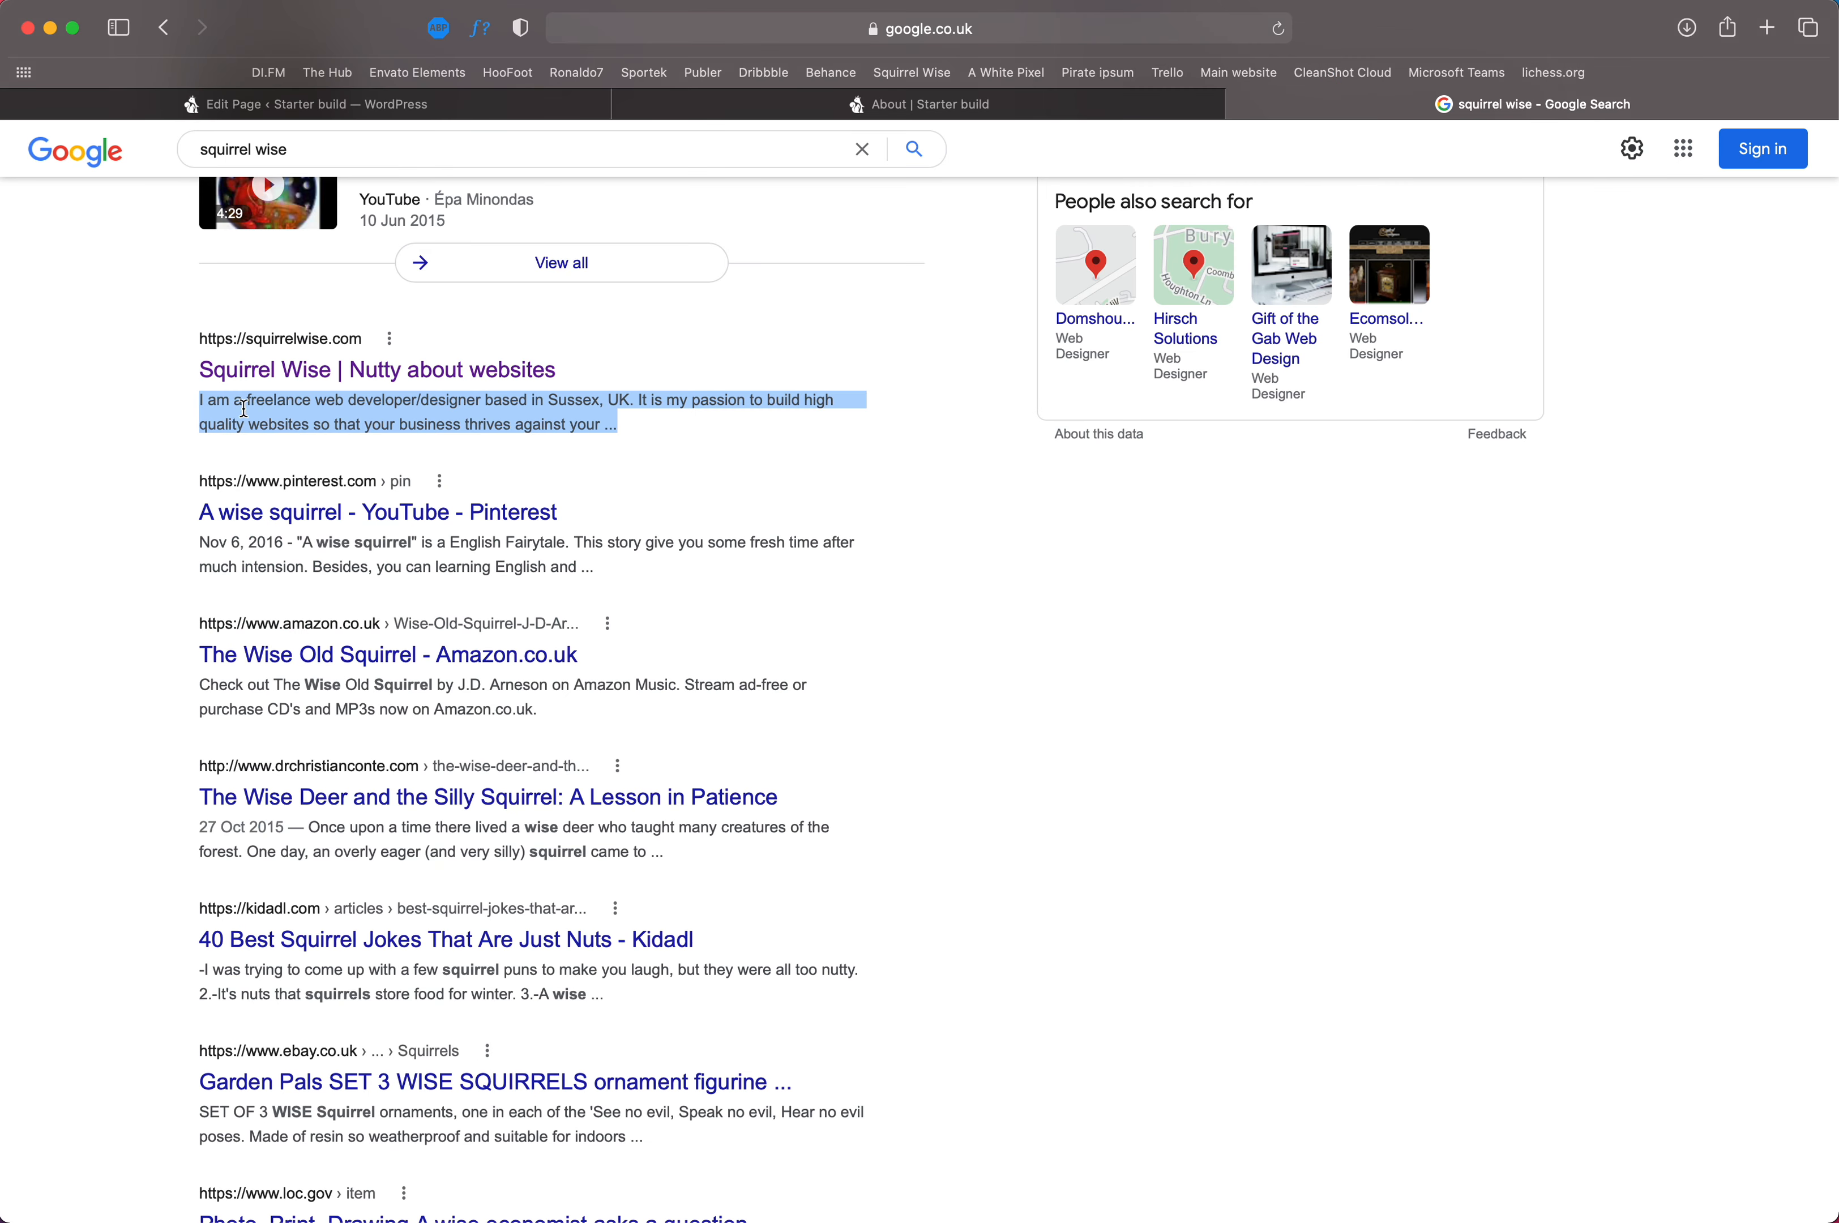
# Step: Open the About page's SmartCrawl meta fields for editing and go to the SEO title
pyautogui.click(530, 104)
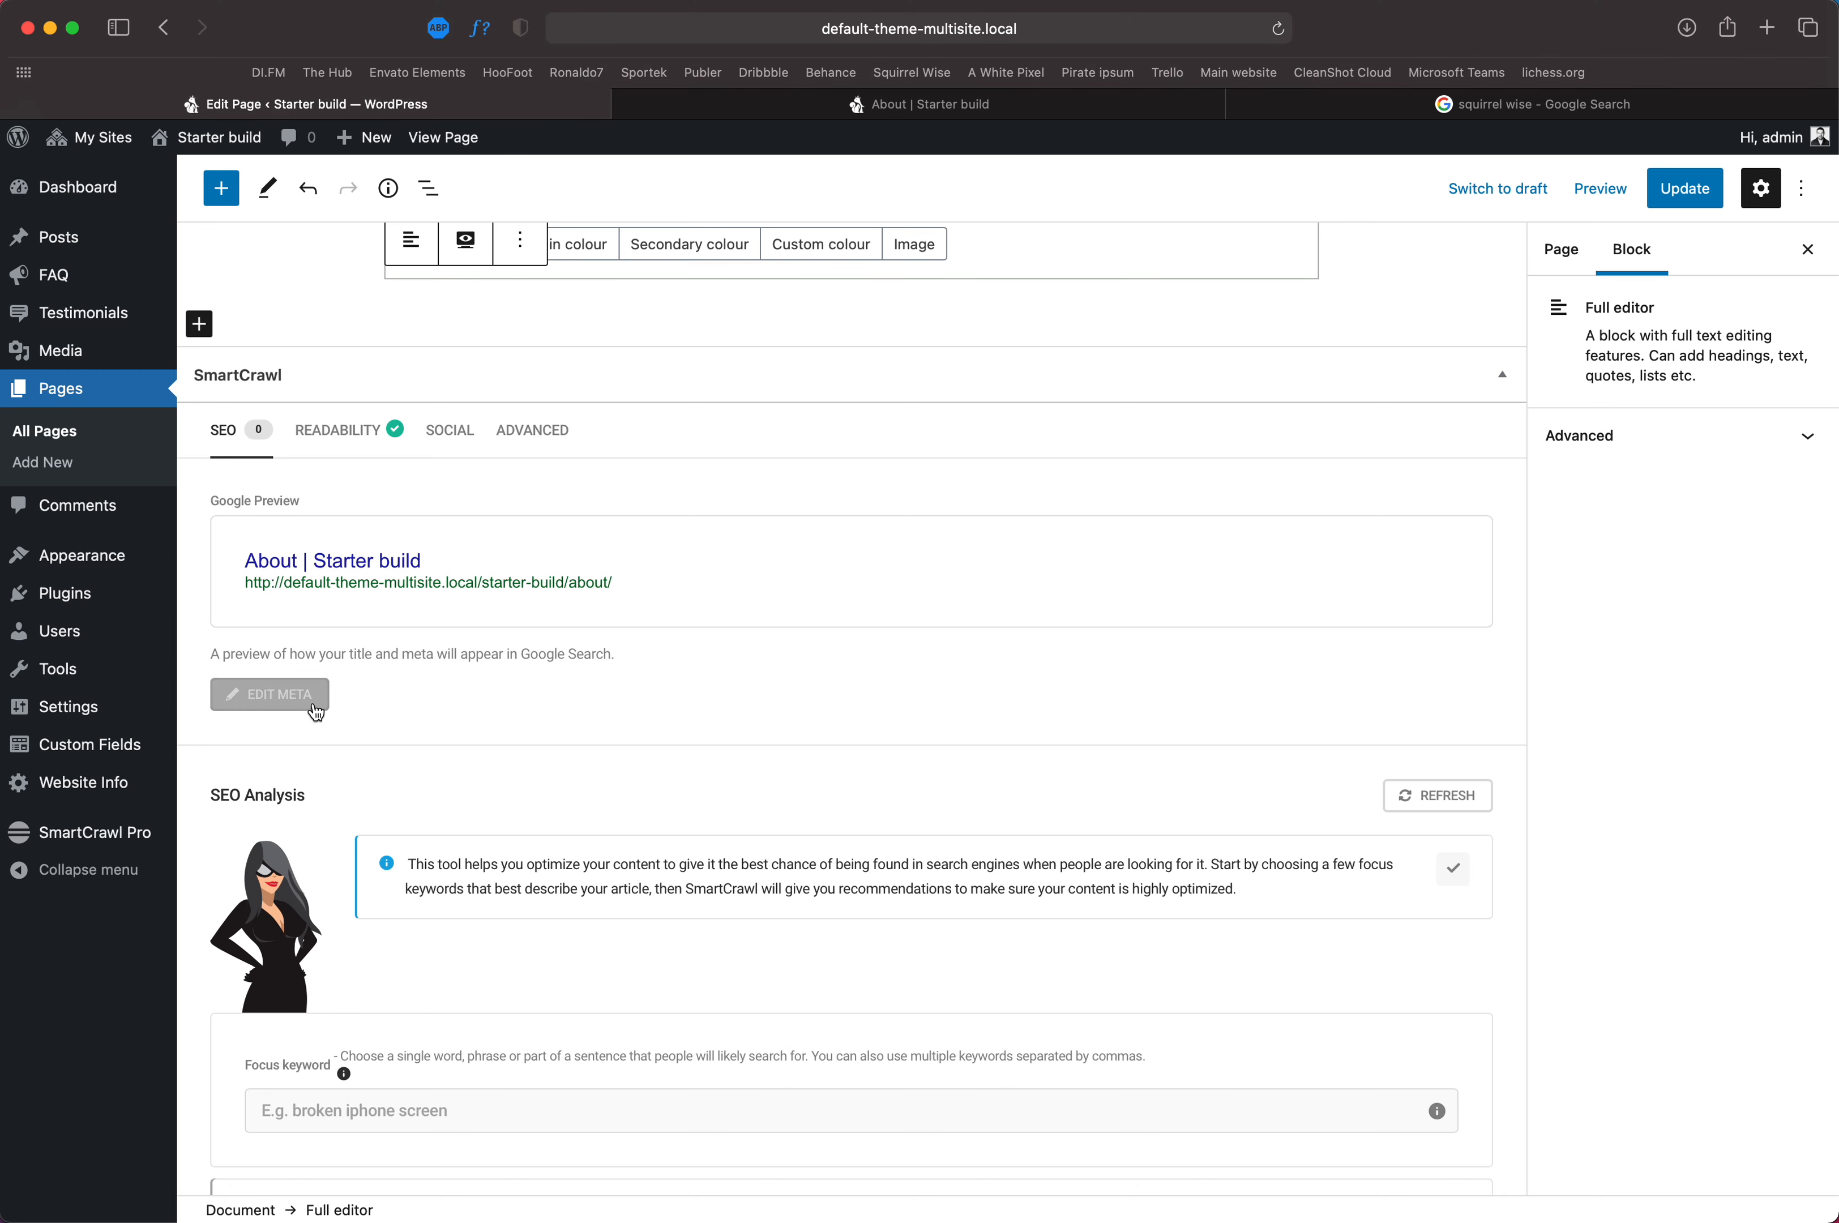
pyautogui.click(290, 709)
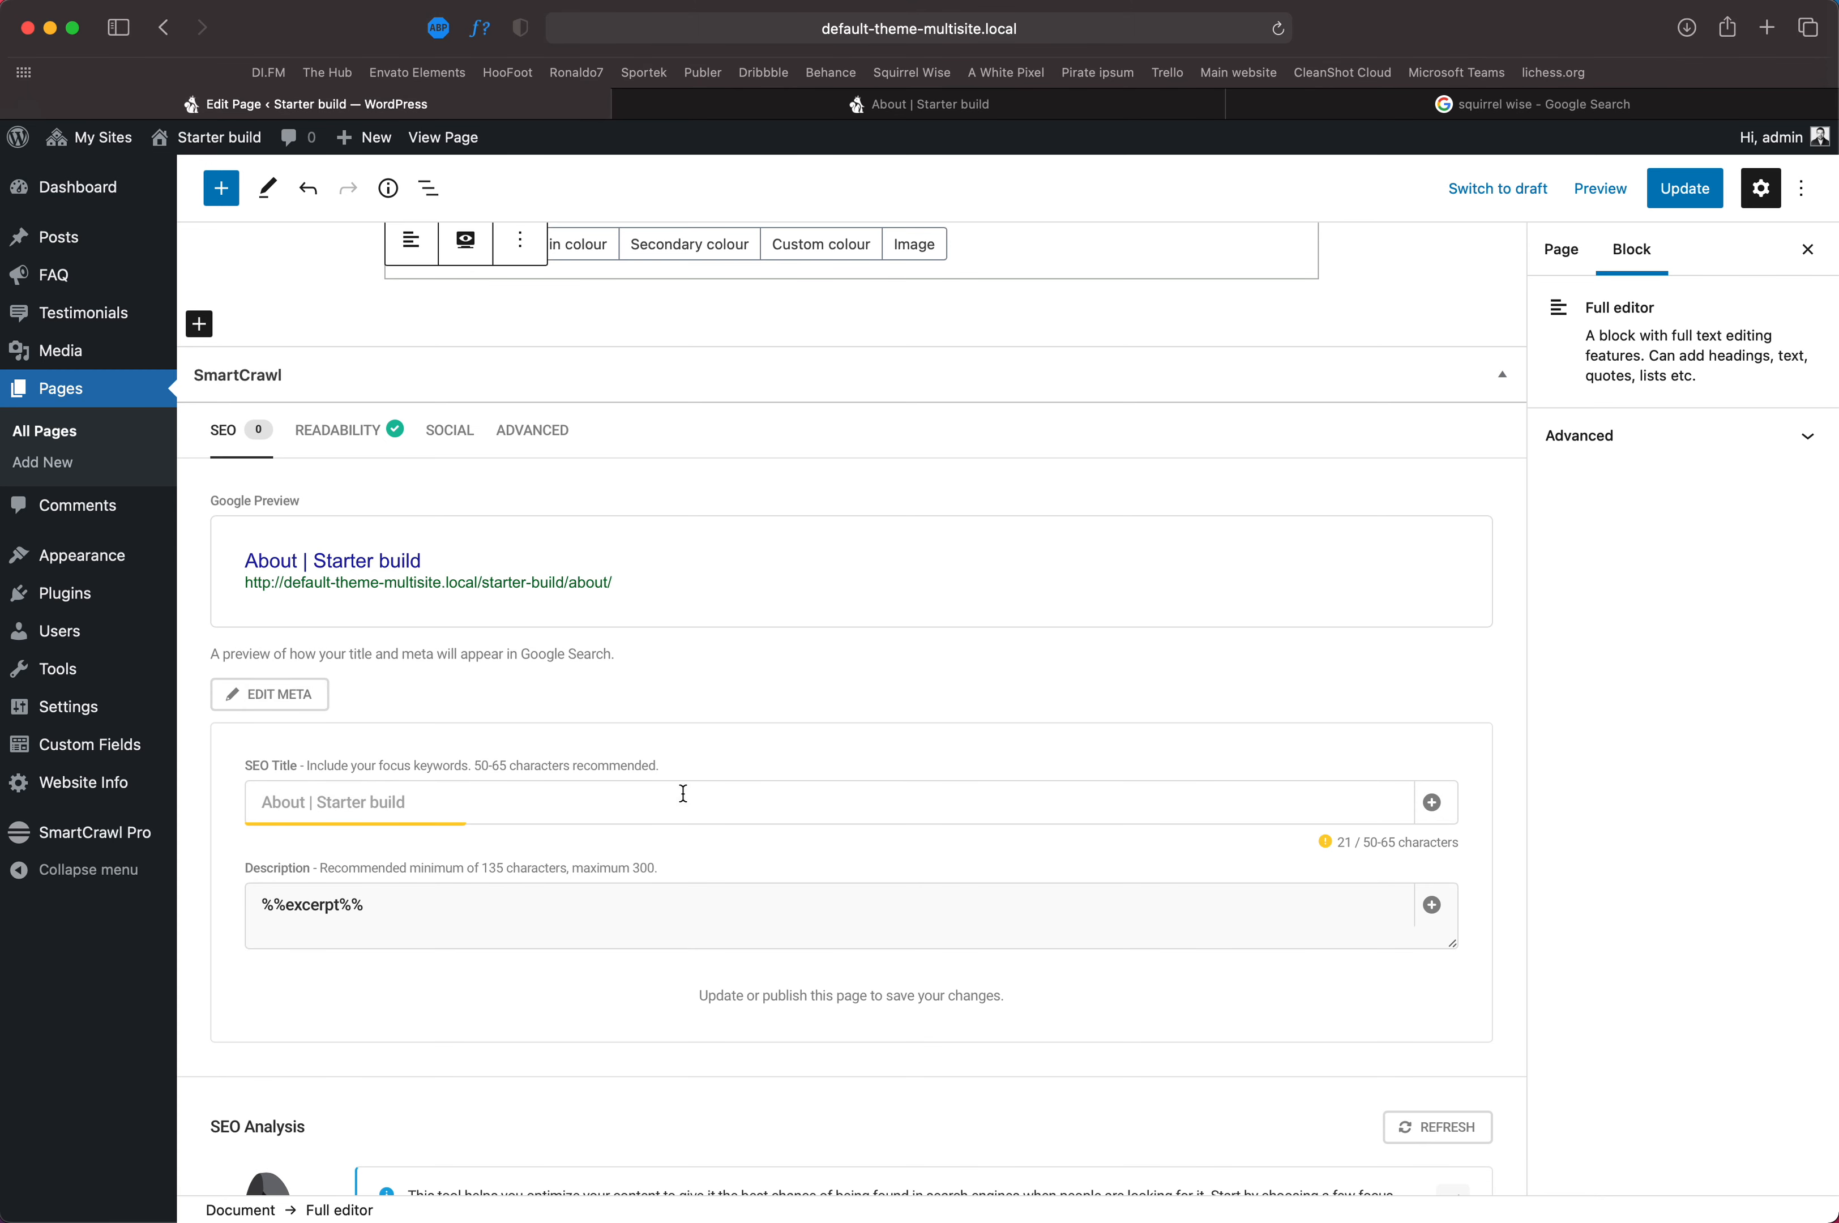
pyautogui.scroll(-2, 545, 791)
pyautogui.moveTo(422, 701)
pyautogui.mouseDown()
pyautogui.moveTo(311, 700)
pyautogui.moveTo(402, 701)
pyautogui.mouseUp()
pyautogui.click(382, 701)
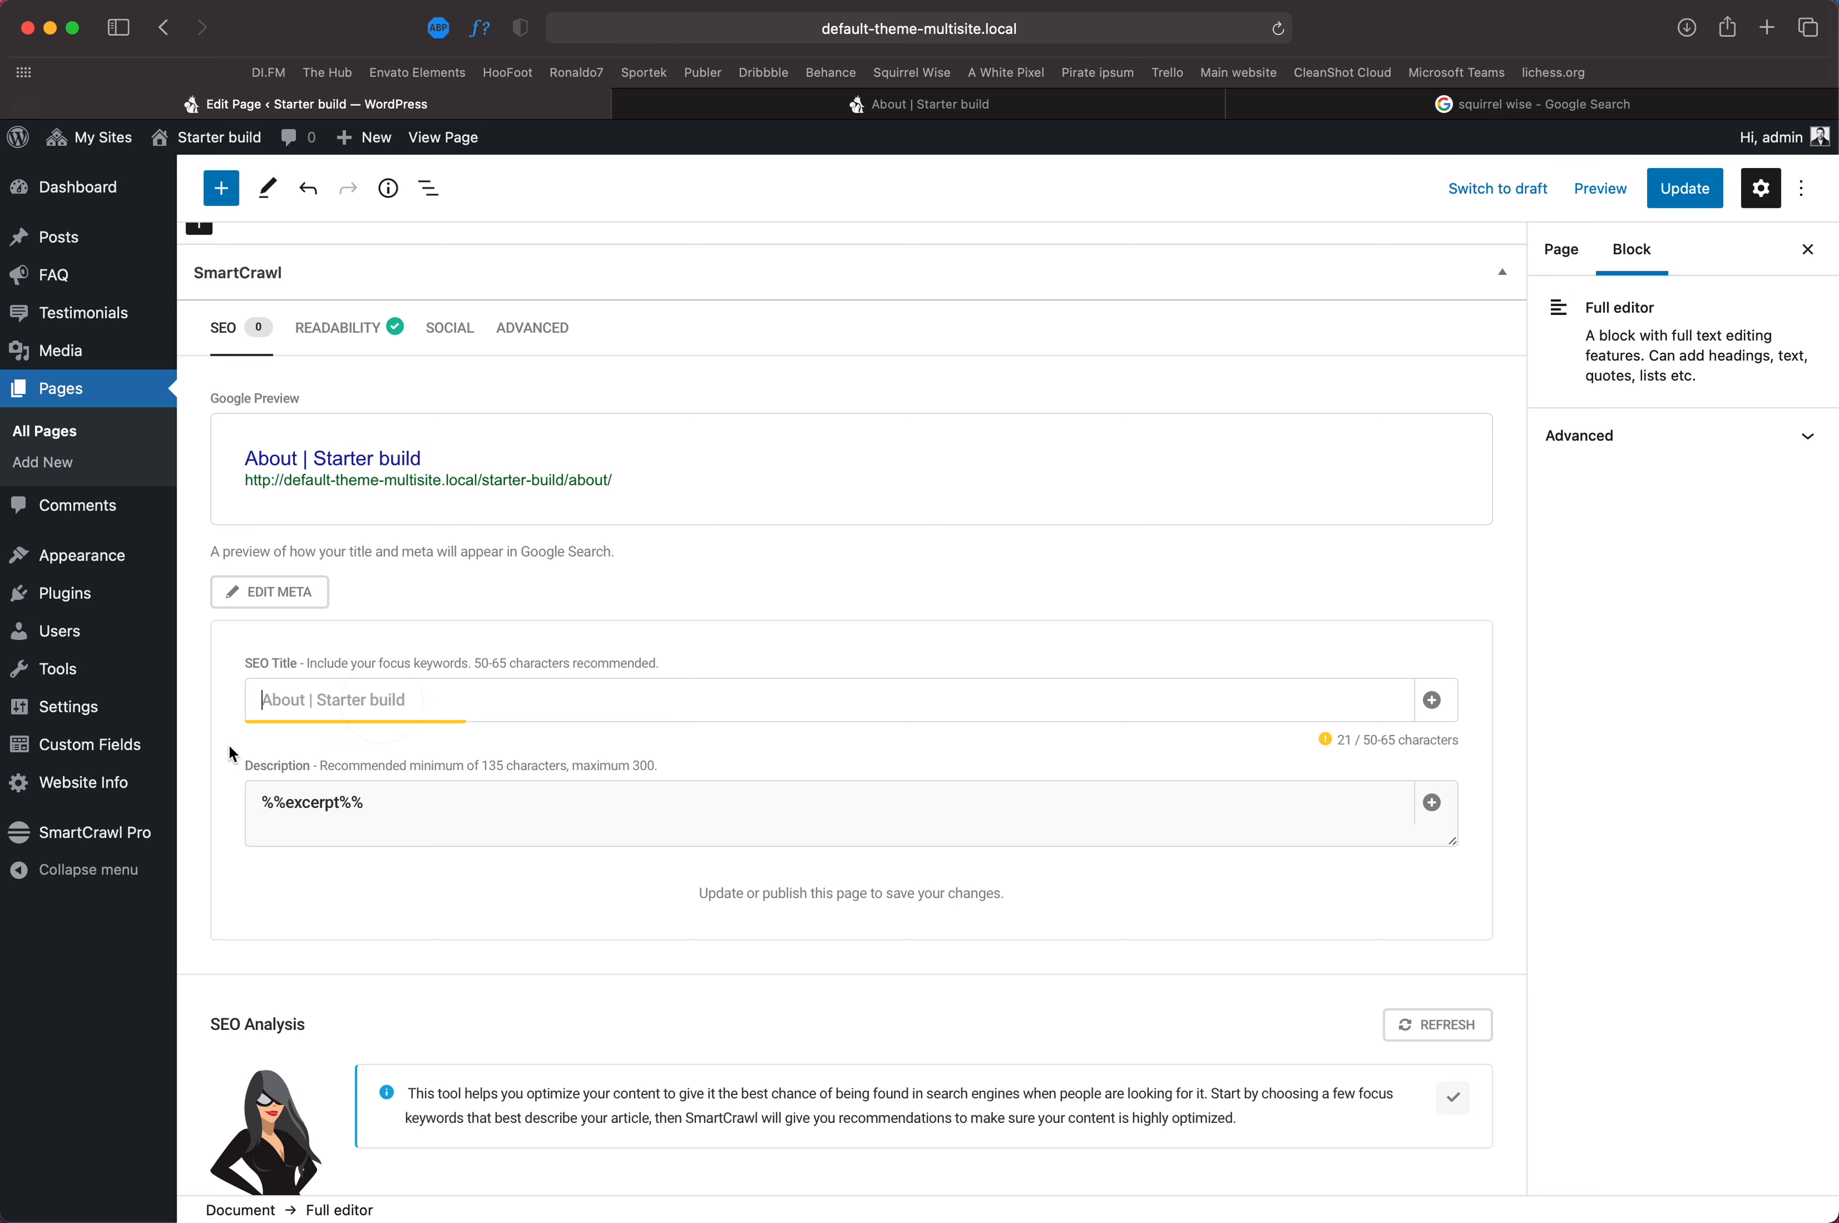
pyautogui.click(307, 701)
# Step: Compare the page's main heading with the SmartCrawl SEO title field
pyautogui.scroll(10, 549, 505)
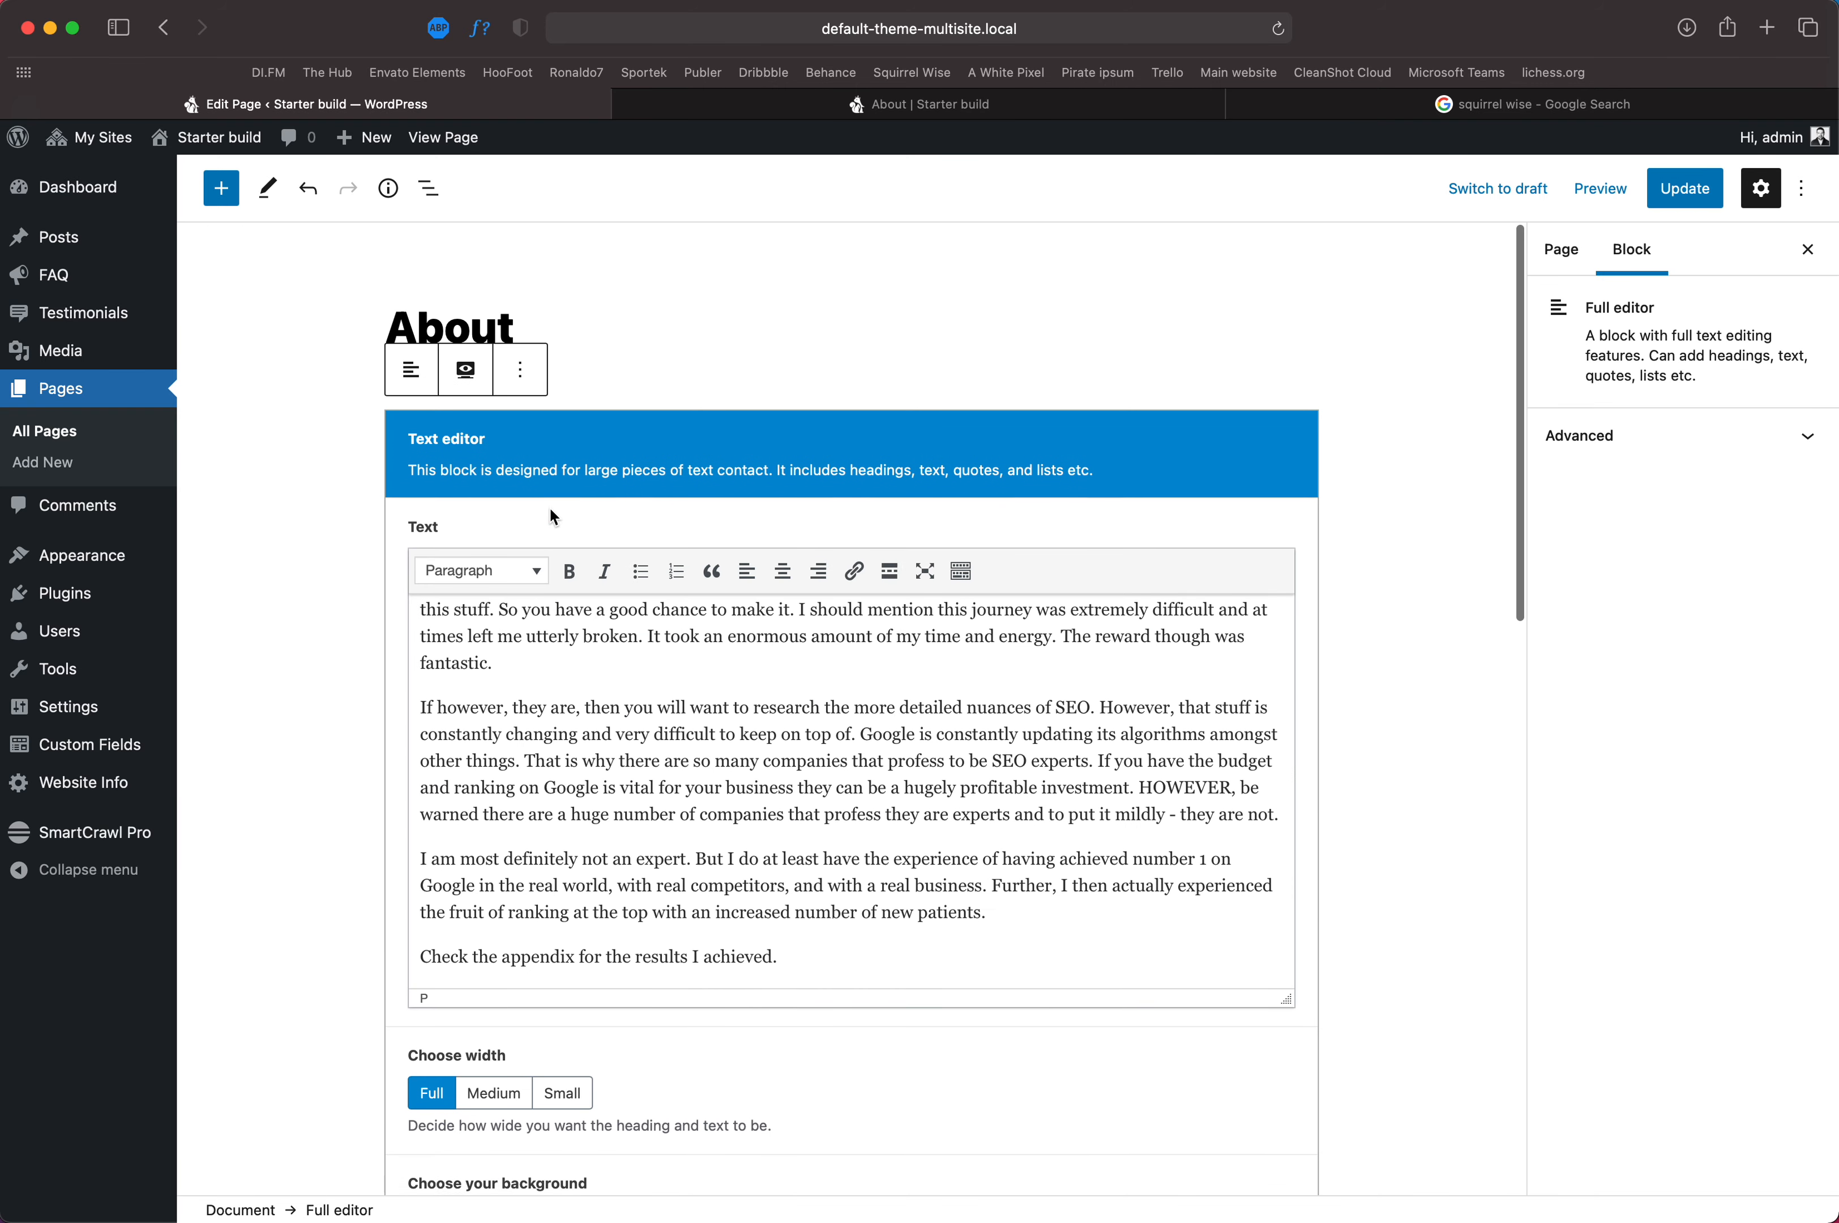
pyautogui.moveTo(386, 318); pyautogui.dragTo(529, 325)
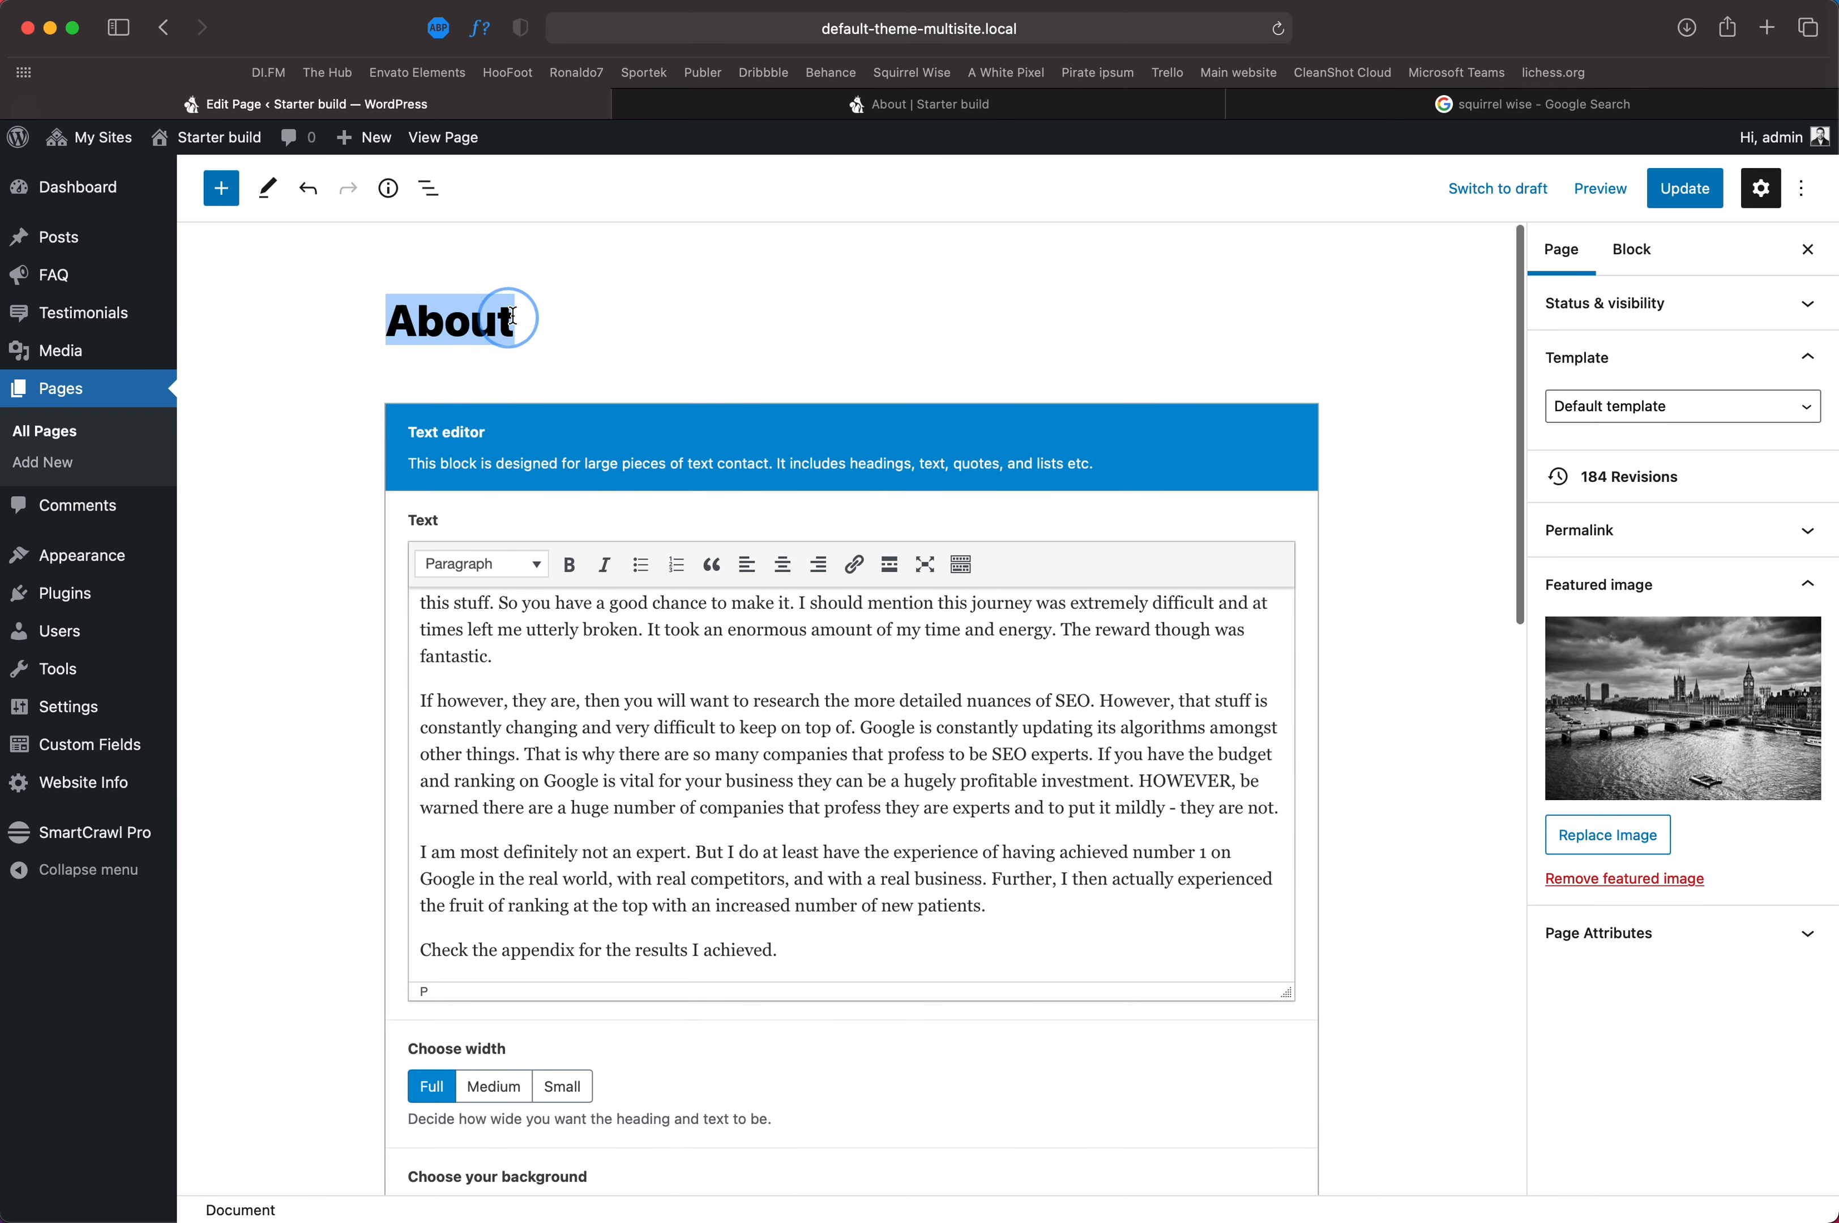
pyautogui.scroll(-15, 612, 627)
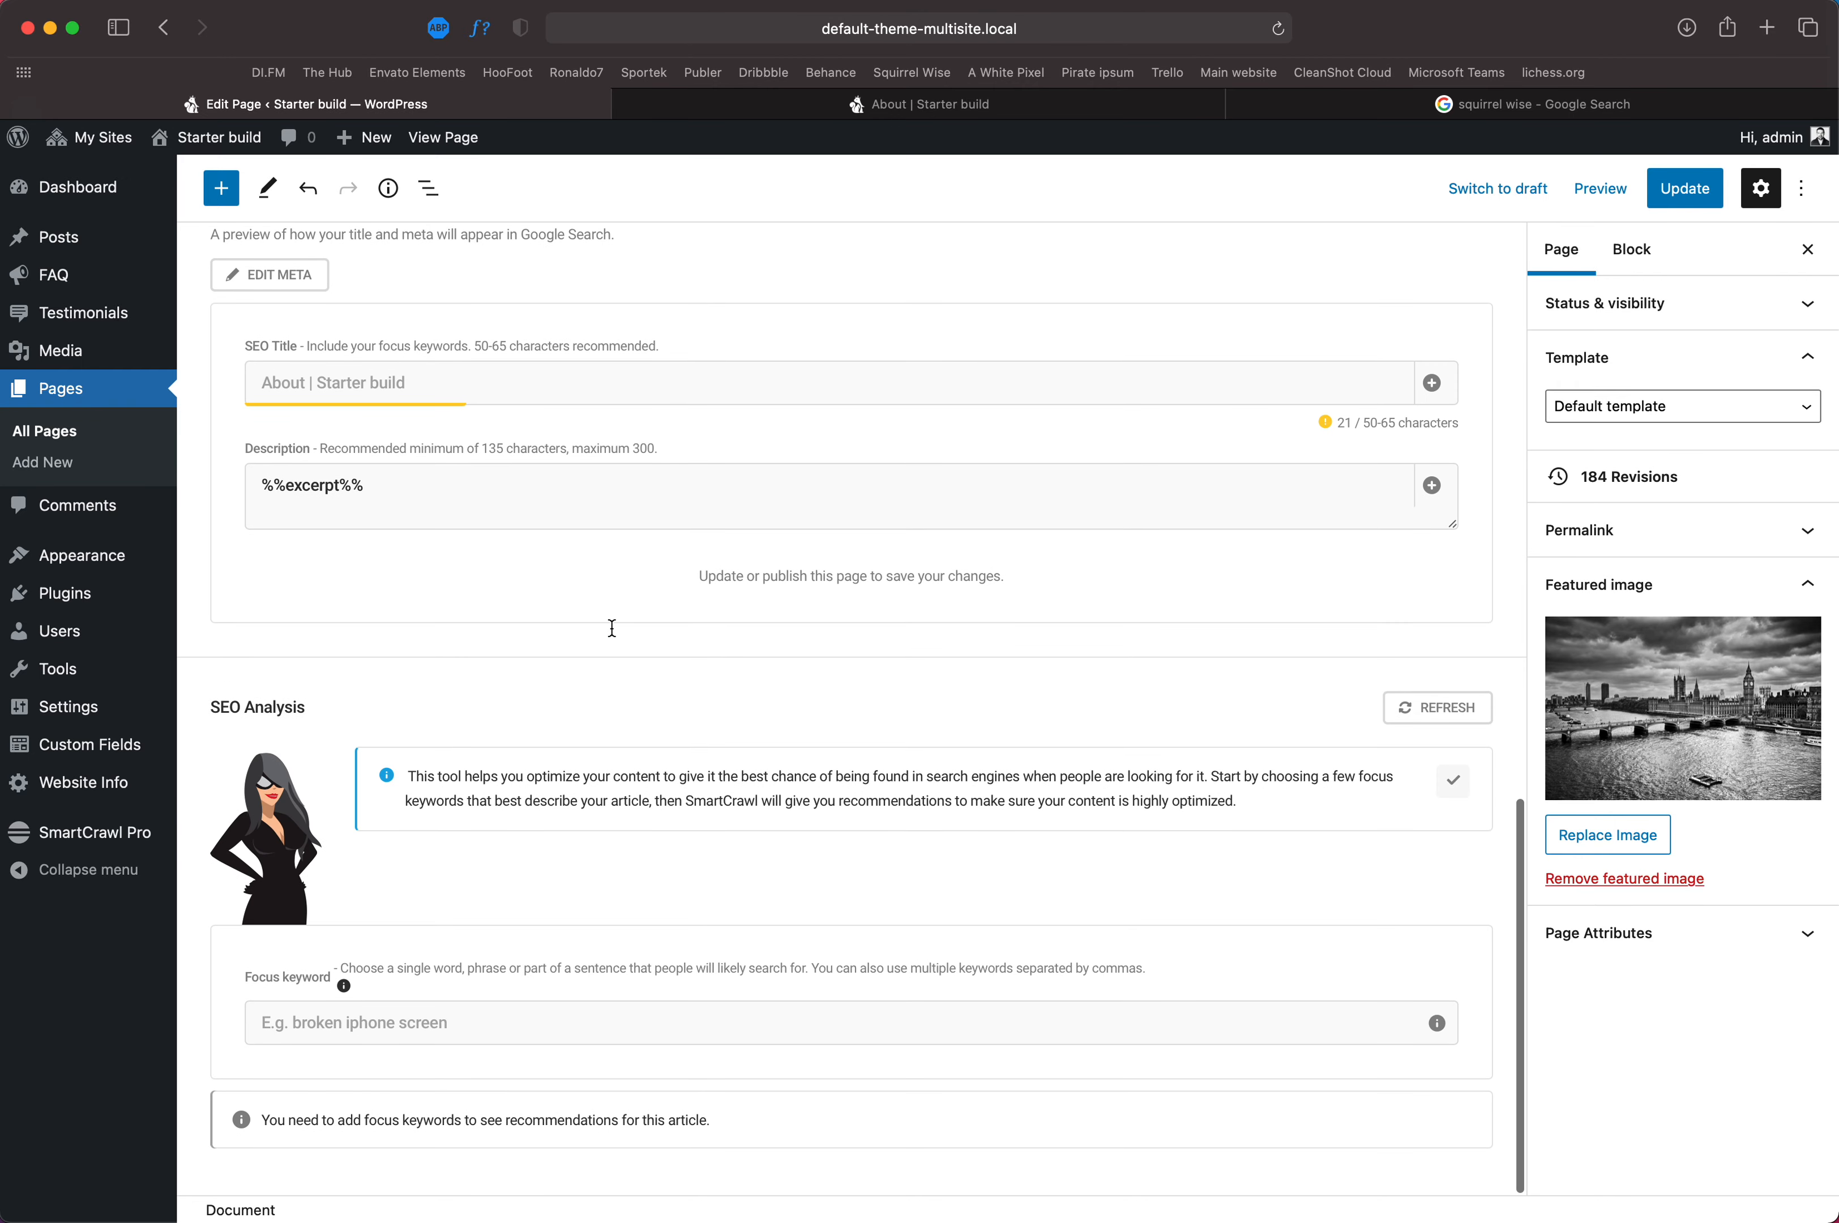
pyautogui.click(377, 396)
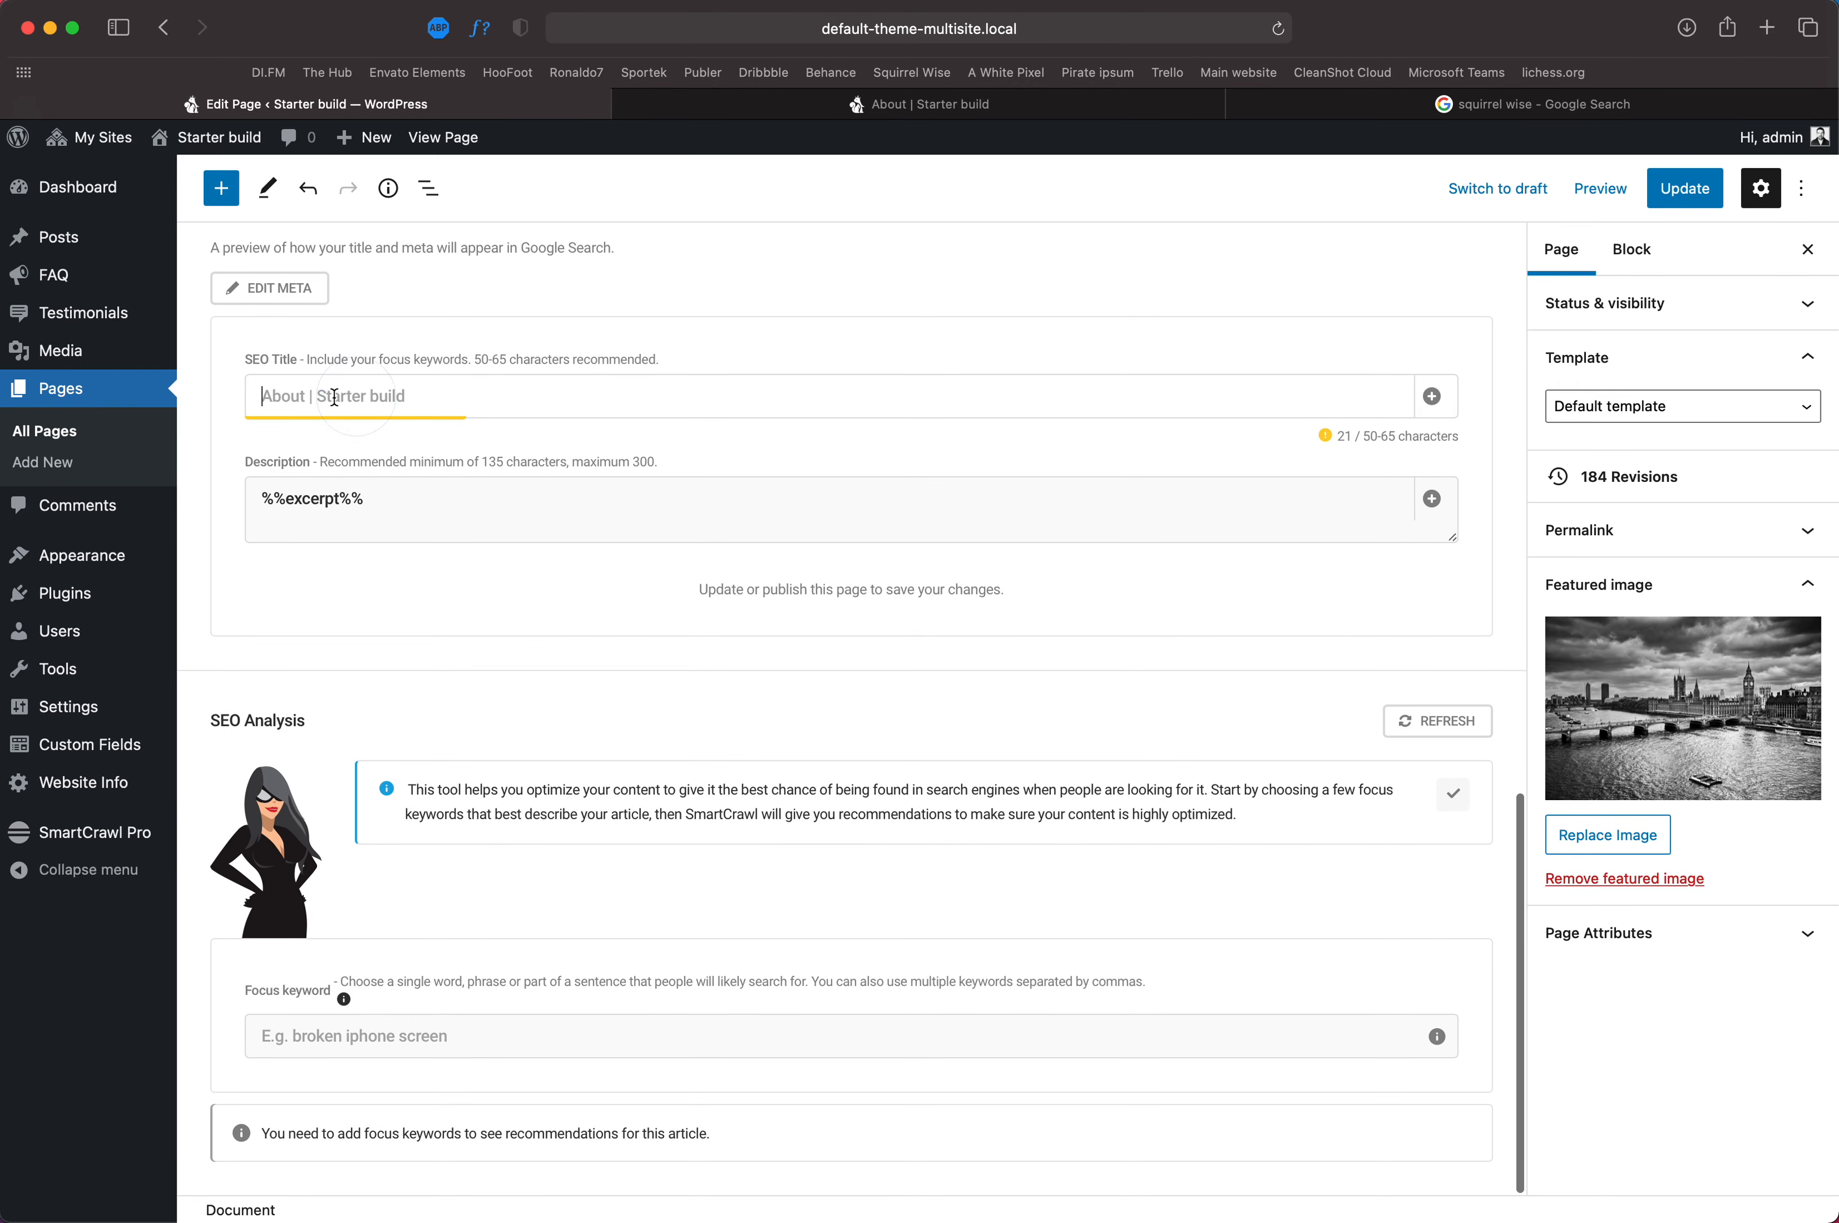
pyautogui.click(382, 396)
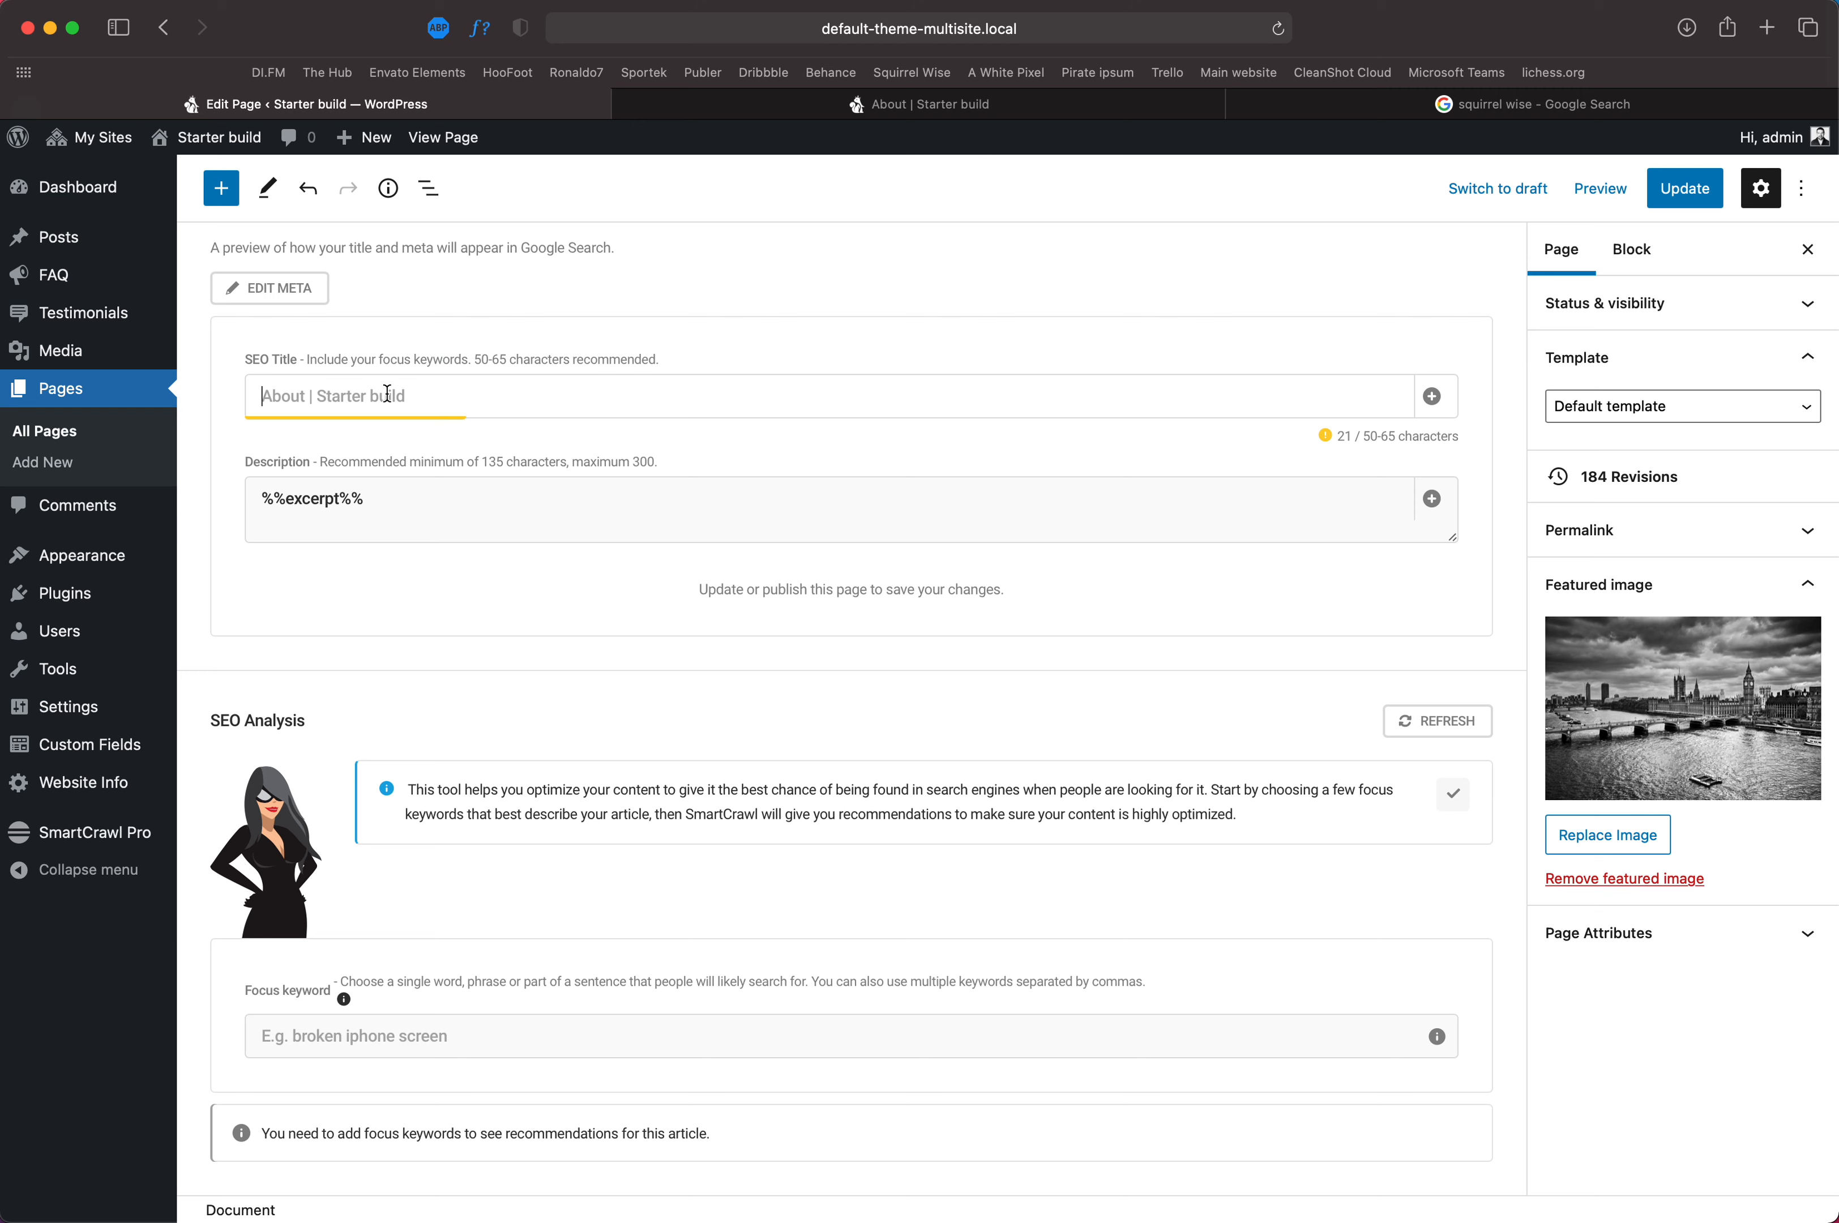
# Step: Examine the %%excerpt%% variable in the SmartCrawl description field
pyautogui.moveTo(384, 494); pyautogui.dragTo(243, 496)
pyautogui.click(419, 504)
pyautogui.moveTo(381, 496); pyautogui.dragTo(254, 496)
pyautogui.scroll(3, 1348, 507)
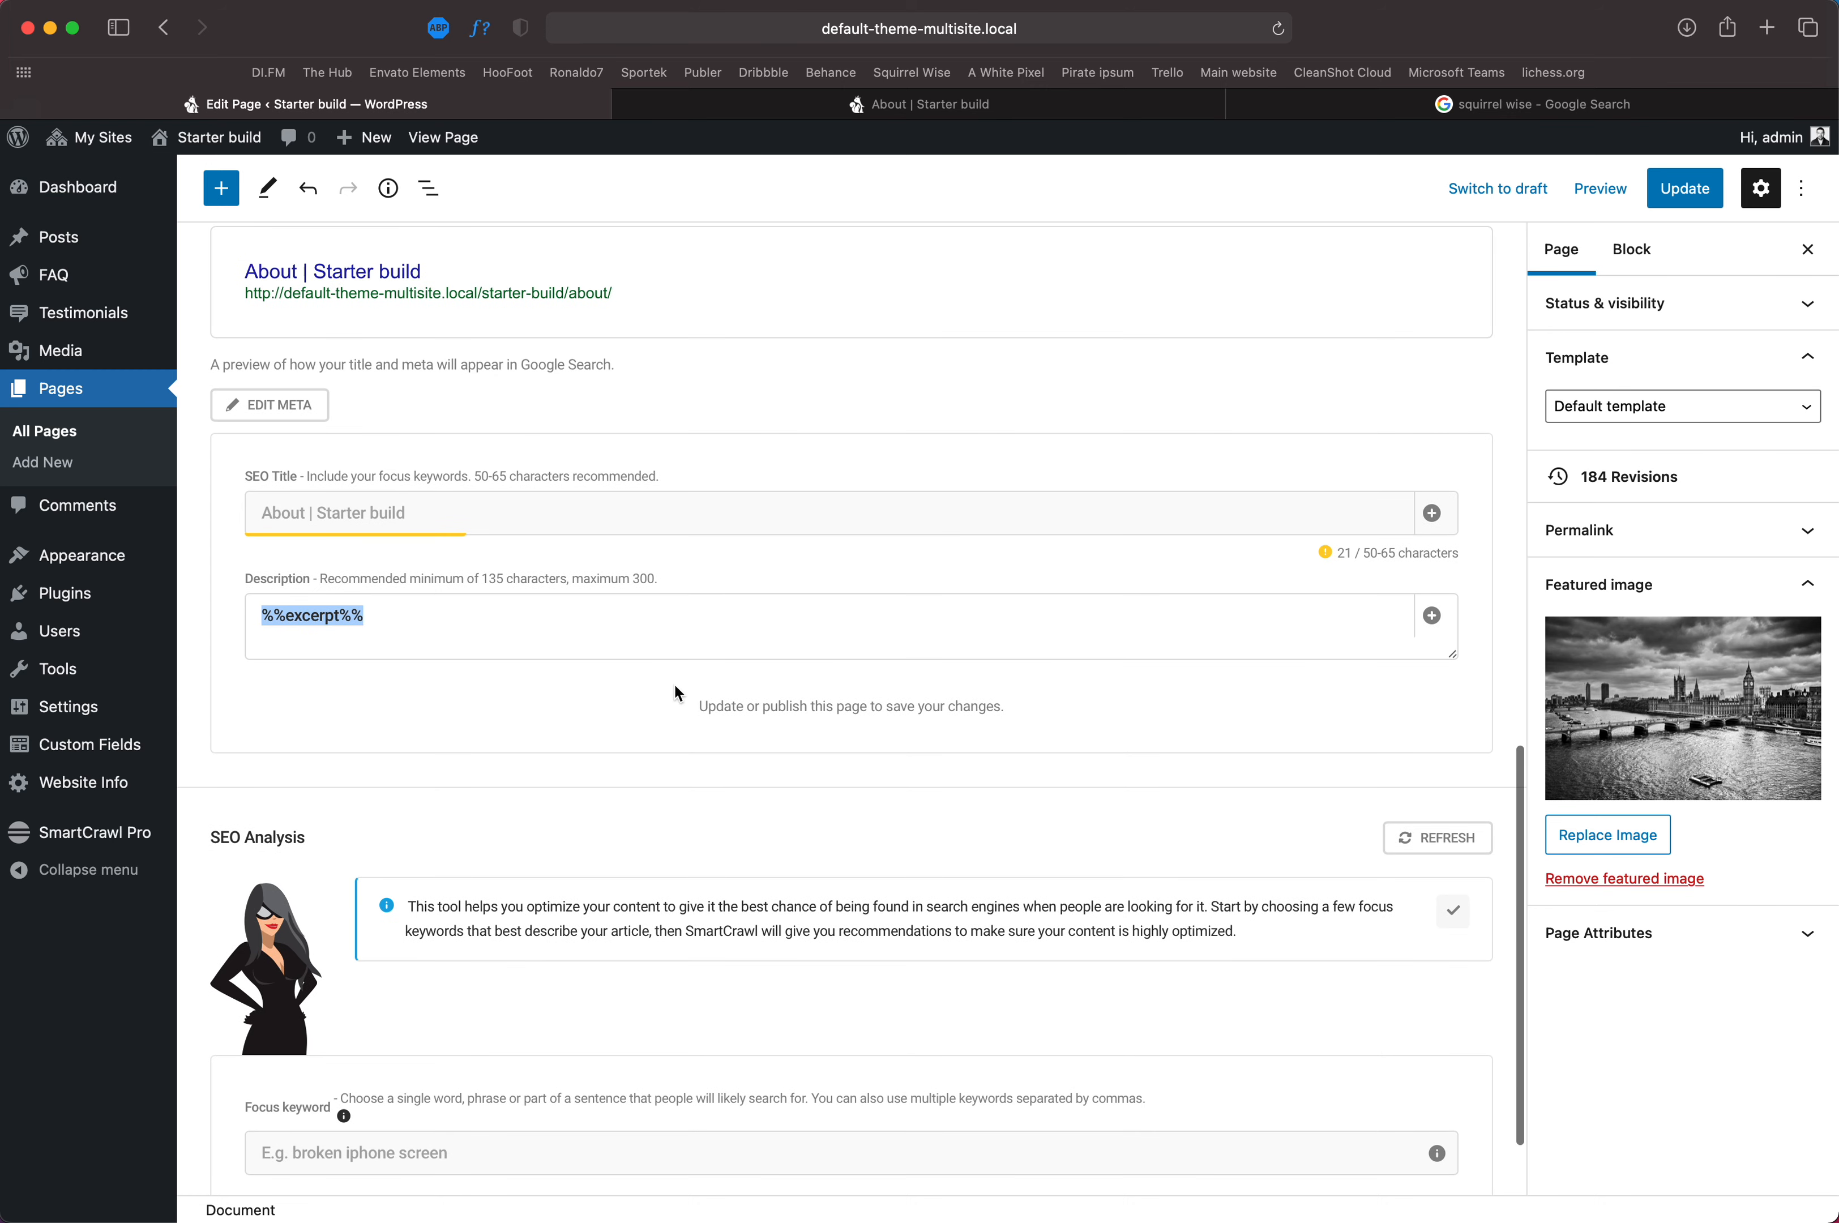
pyautogui.click(396, 621)
pyautogui.moveTo(398, 618); pyautogui.dragTo(253, 616)
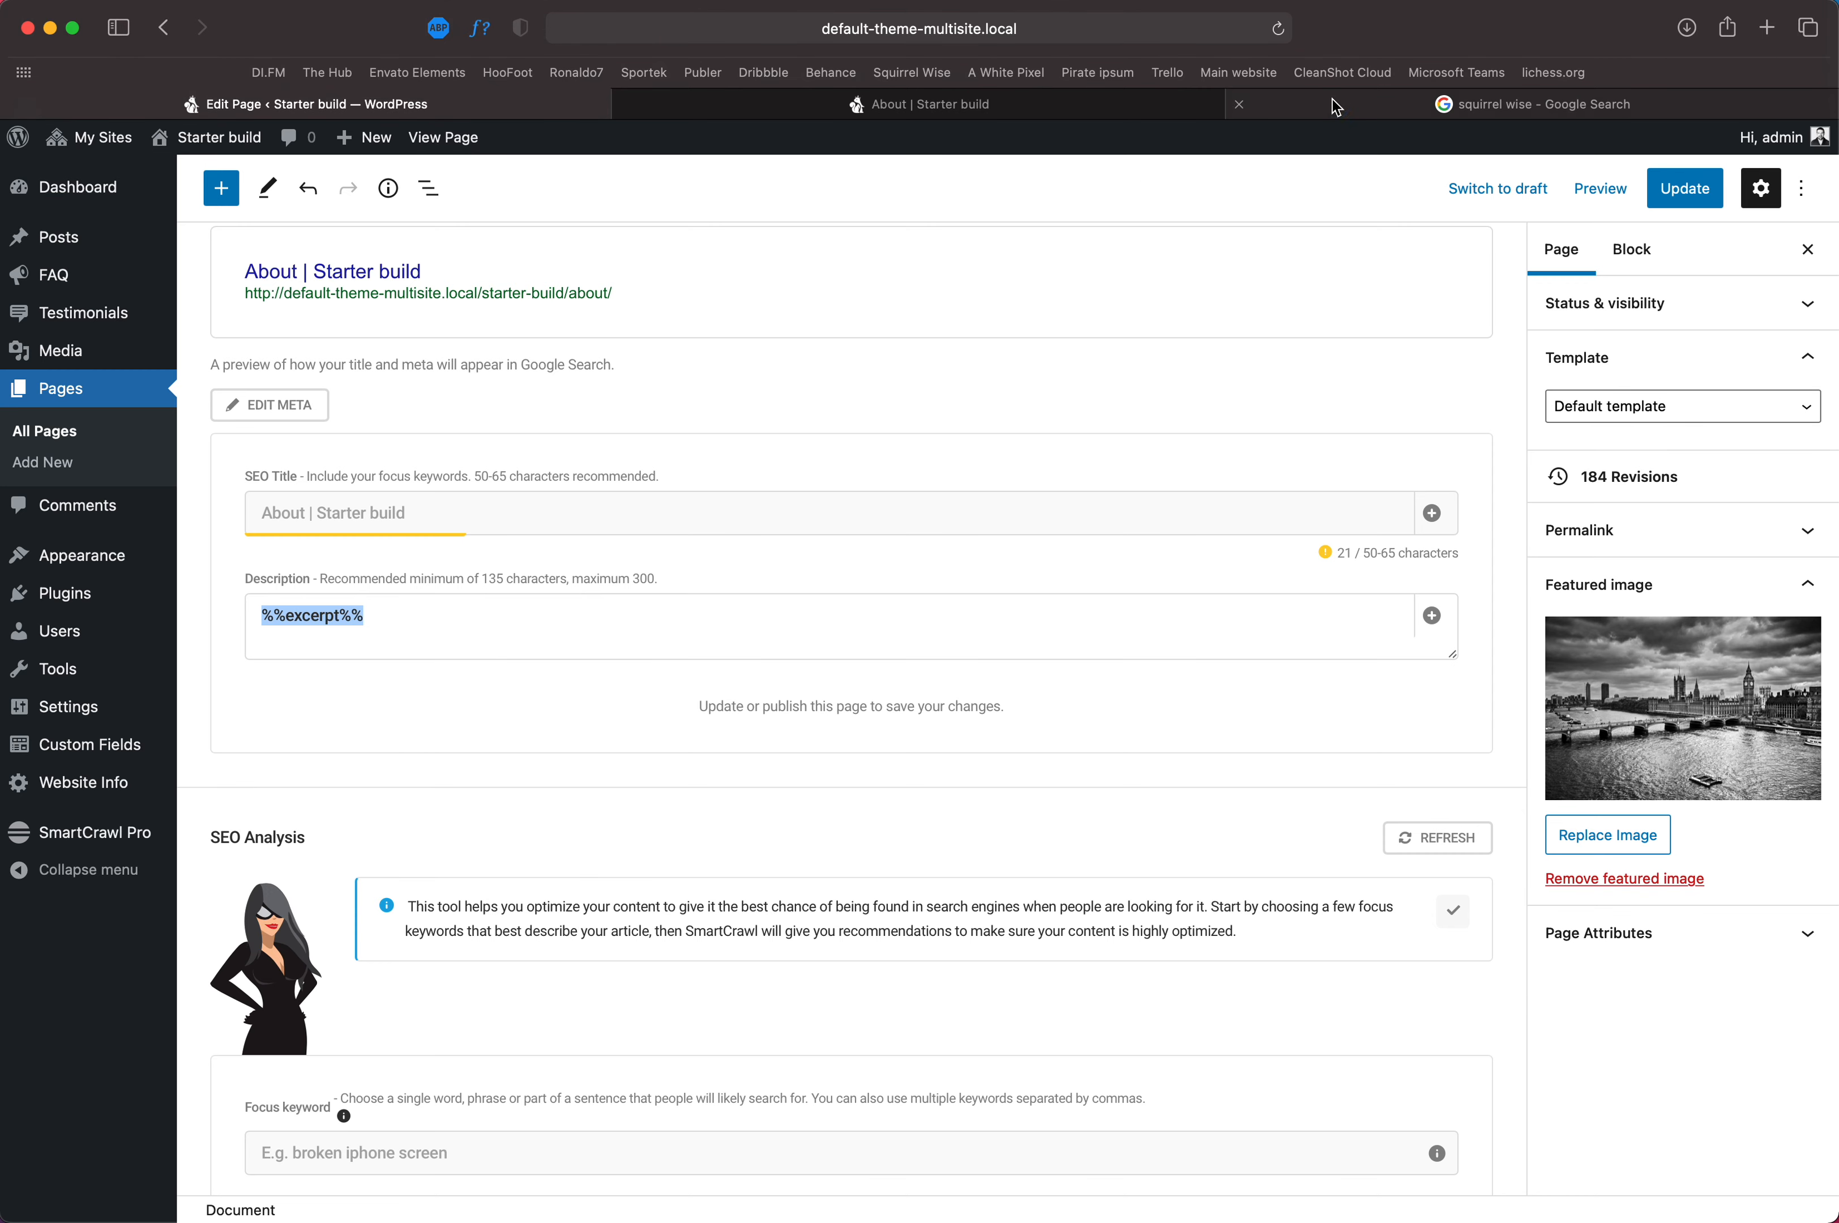
# Step: Check the description under the Squirrel Wise listing in the Google results, and return to the page editor
pyautogui.click(1392, 104)
pyautogui.moveTo(643, 427); pyautogui.dragTo(200, 401)
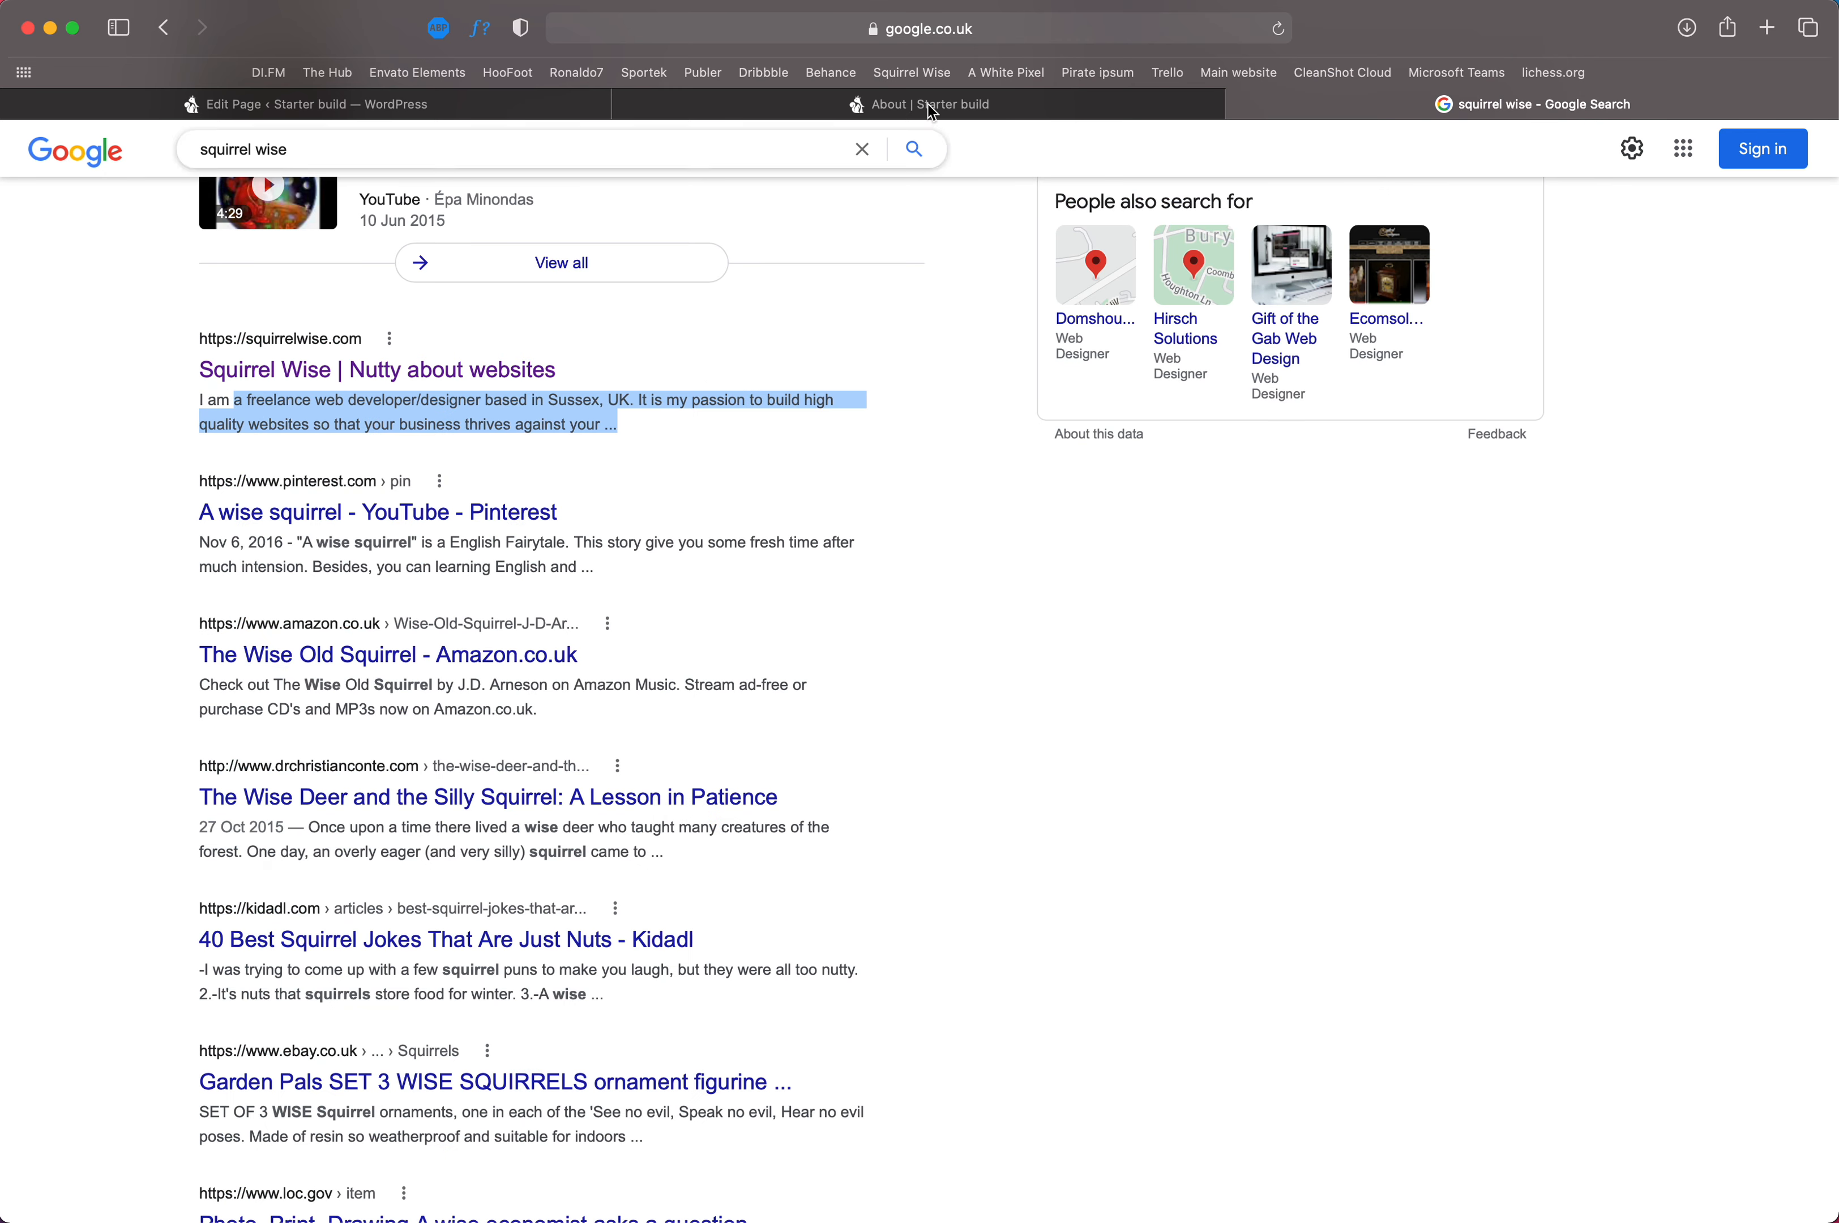
pyautogui.click(522, 107)
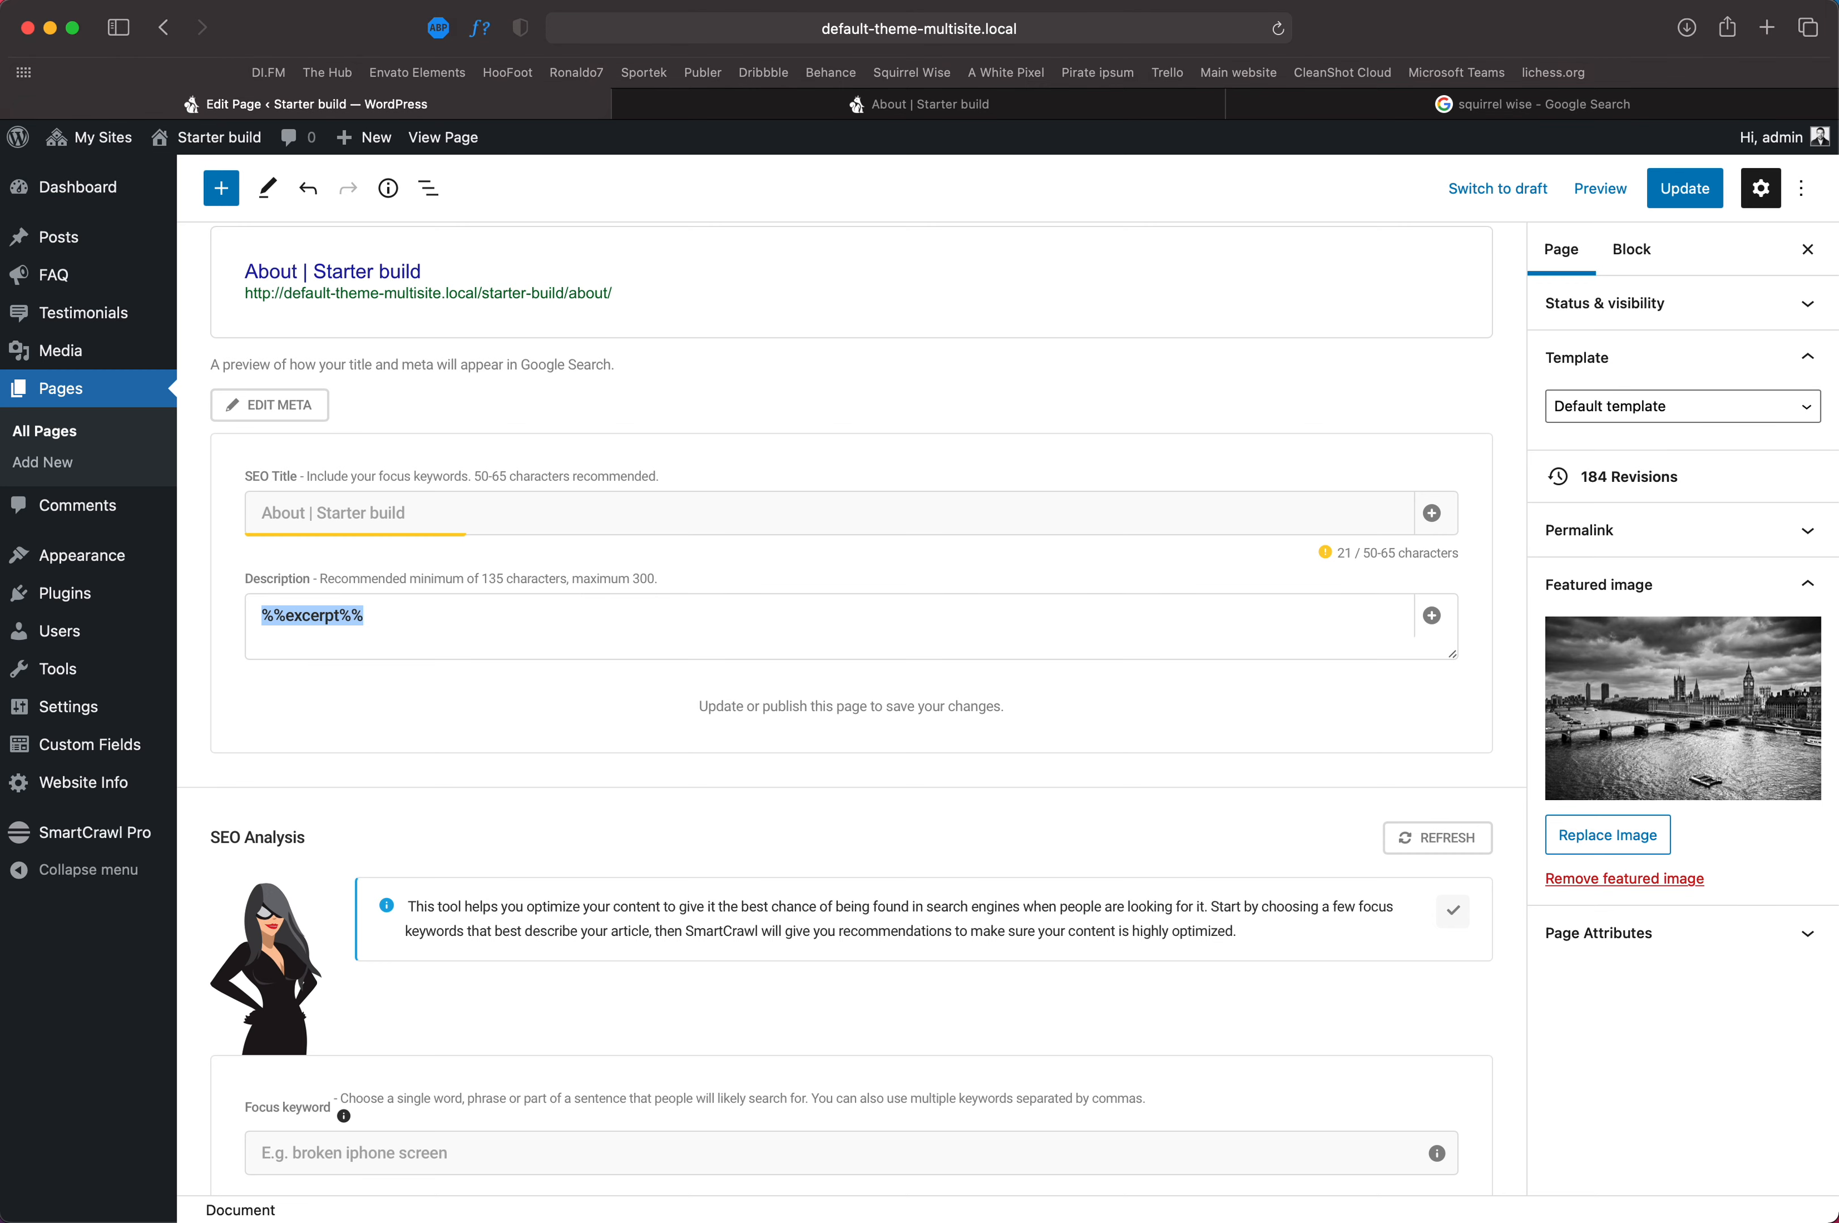
# Step: Examine the SEO Analysis section together with the %%excerpt%% description above it
pyautogui.scroll(-3, 549, 705)
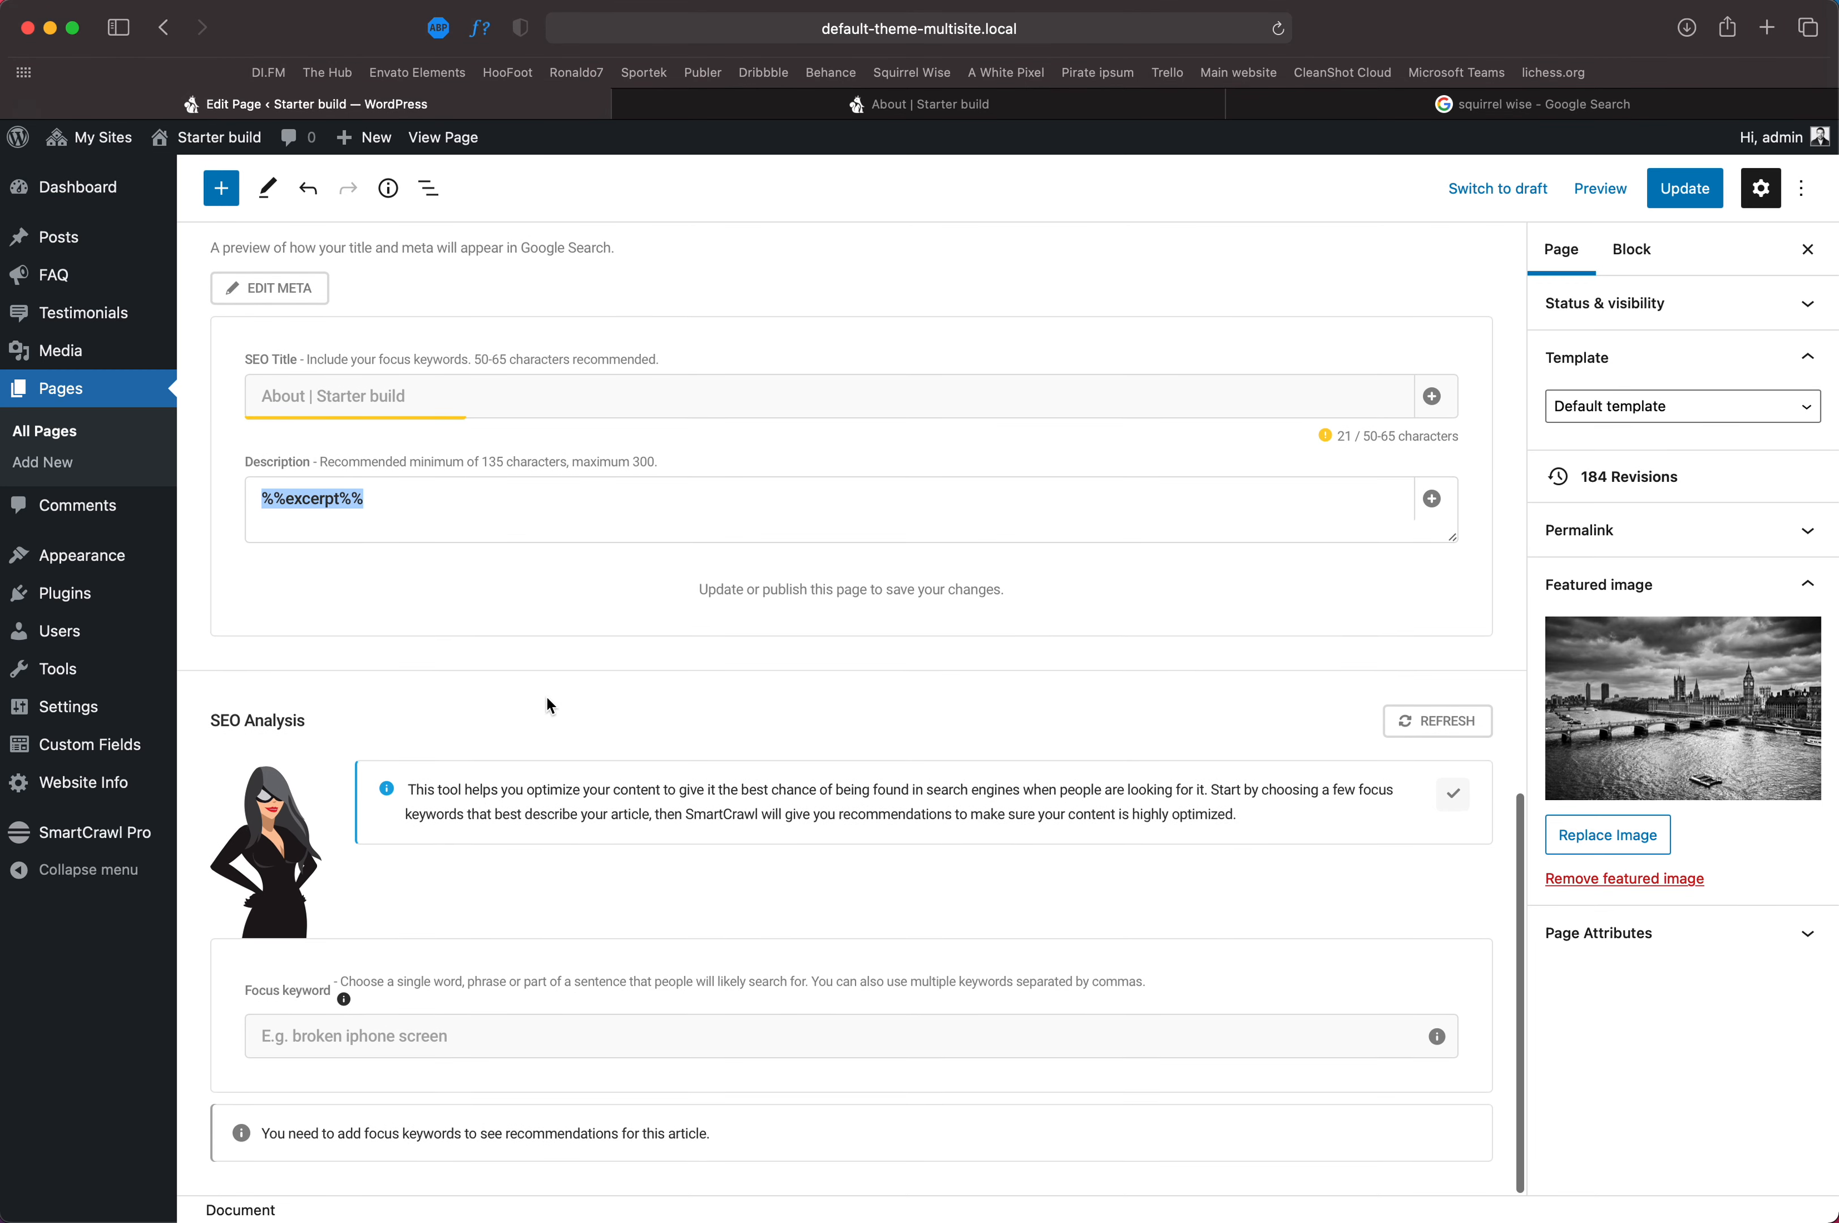
pyautogui.click(253, 721)
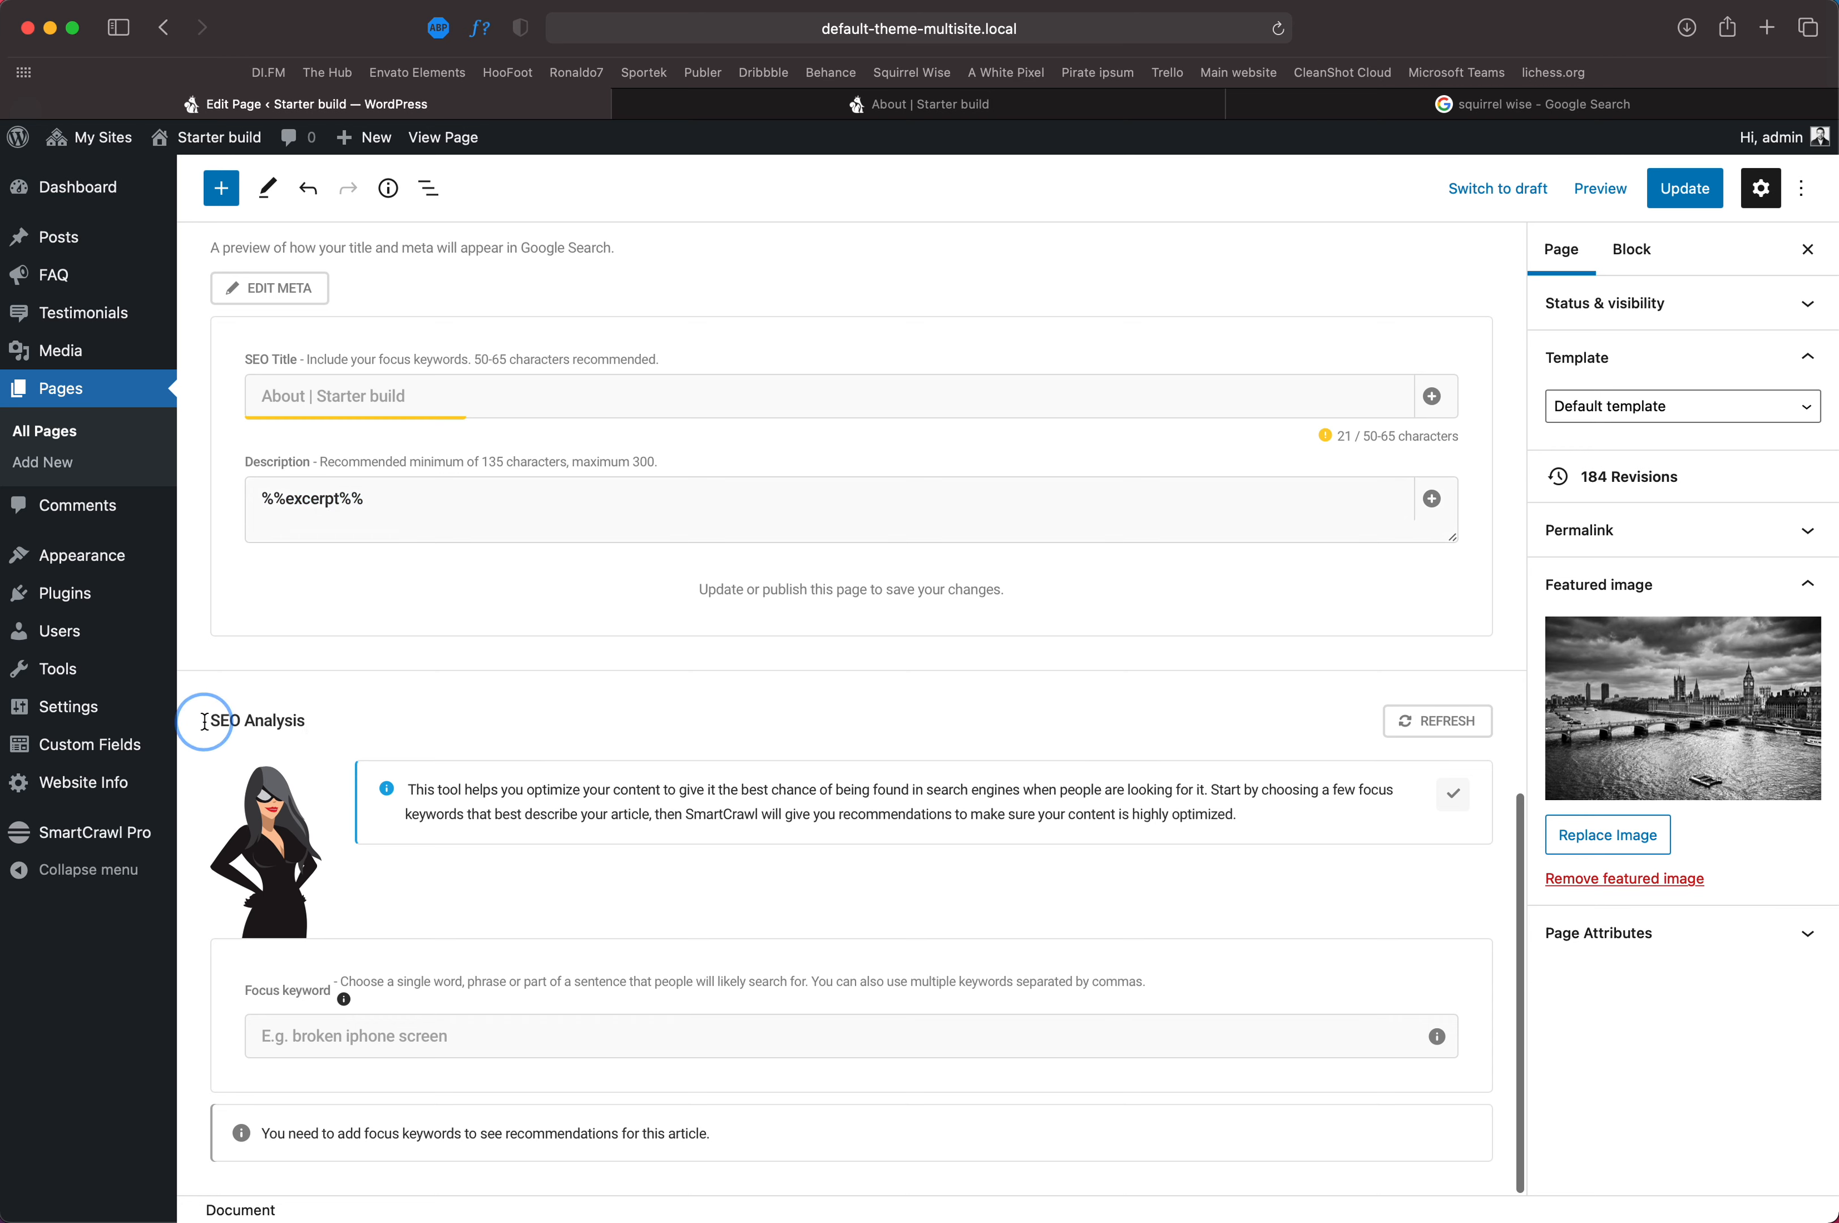
pyautogui.moveTo(361, 508); pyautogui.dragTo(251, 498)
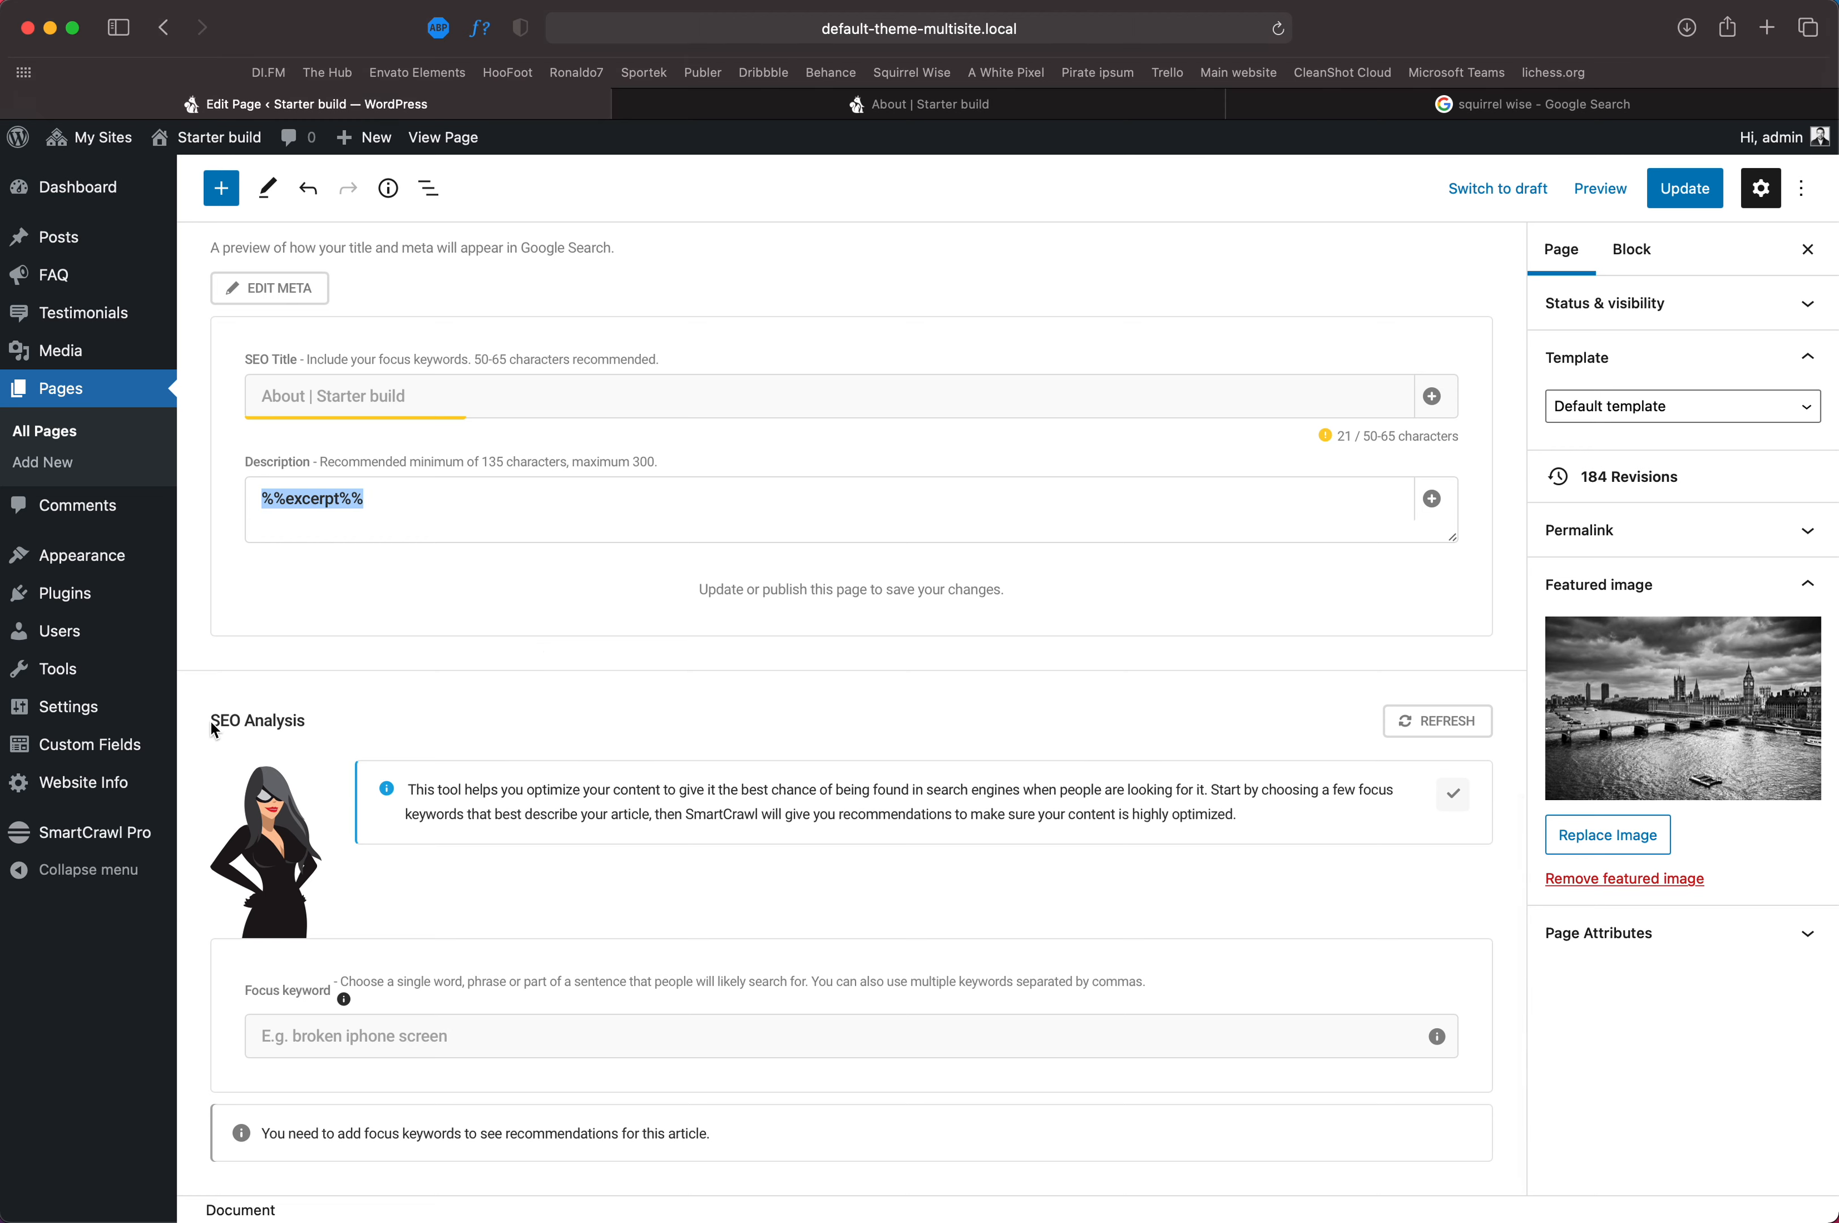
pyautogui.click(309, 725)
pyautogui.click(309, 725)
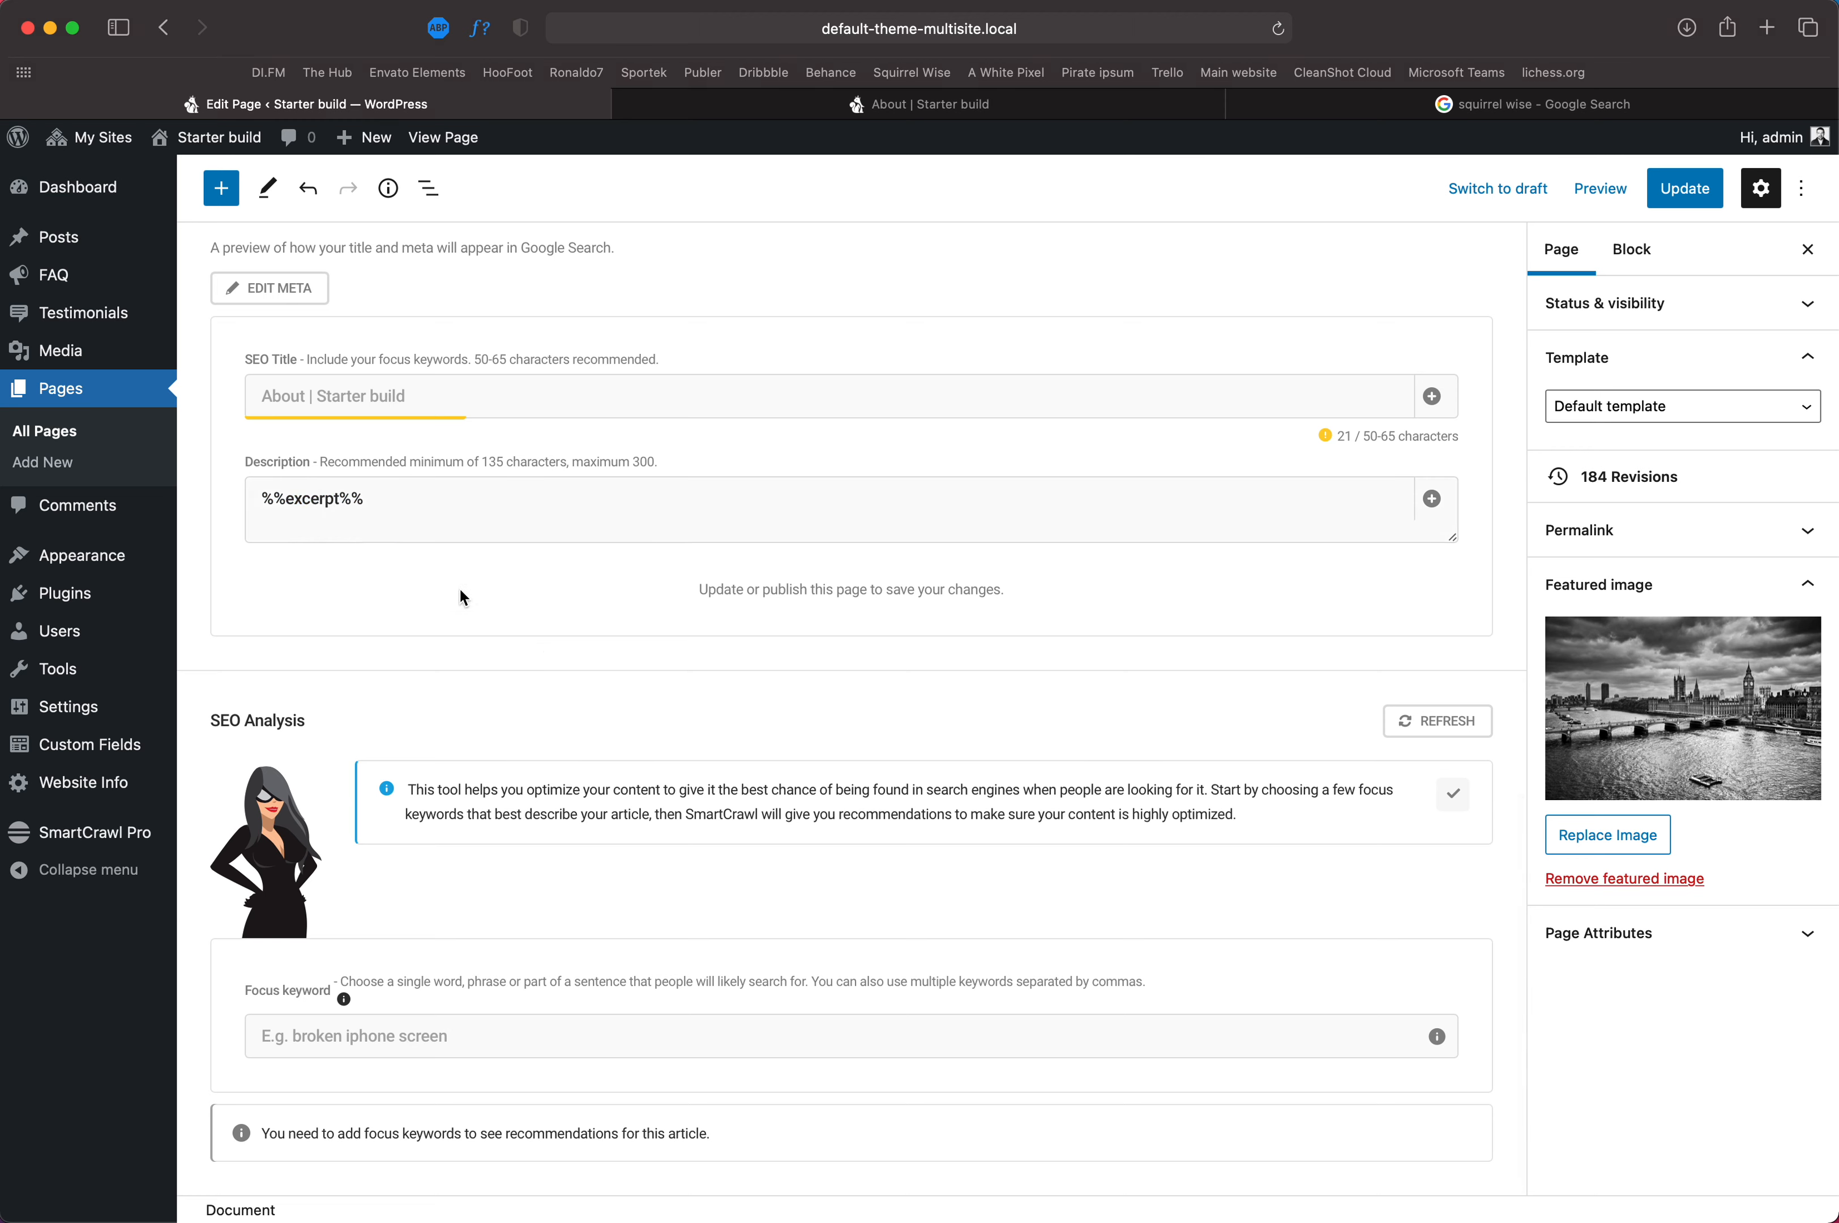
# Step: Look over the About page's content again and go to the focus keyword field in SEO Analysis
pyautogui.scroll(16, 597, 379)
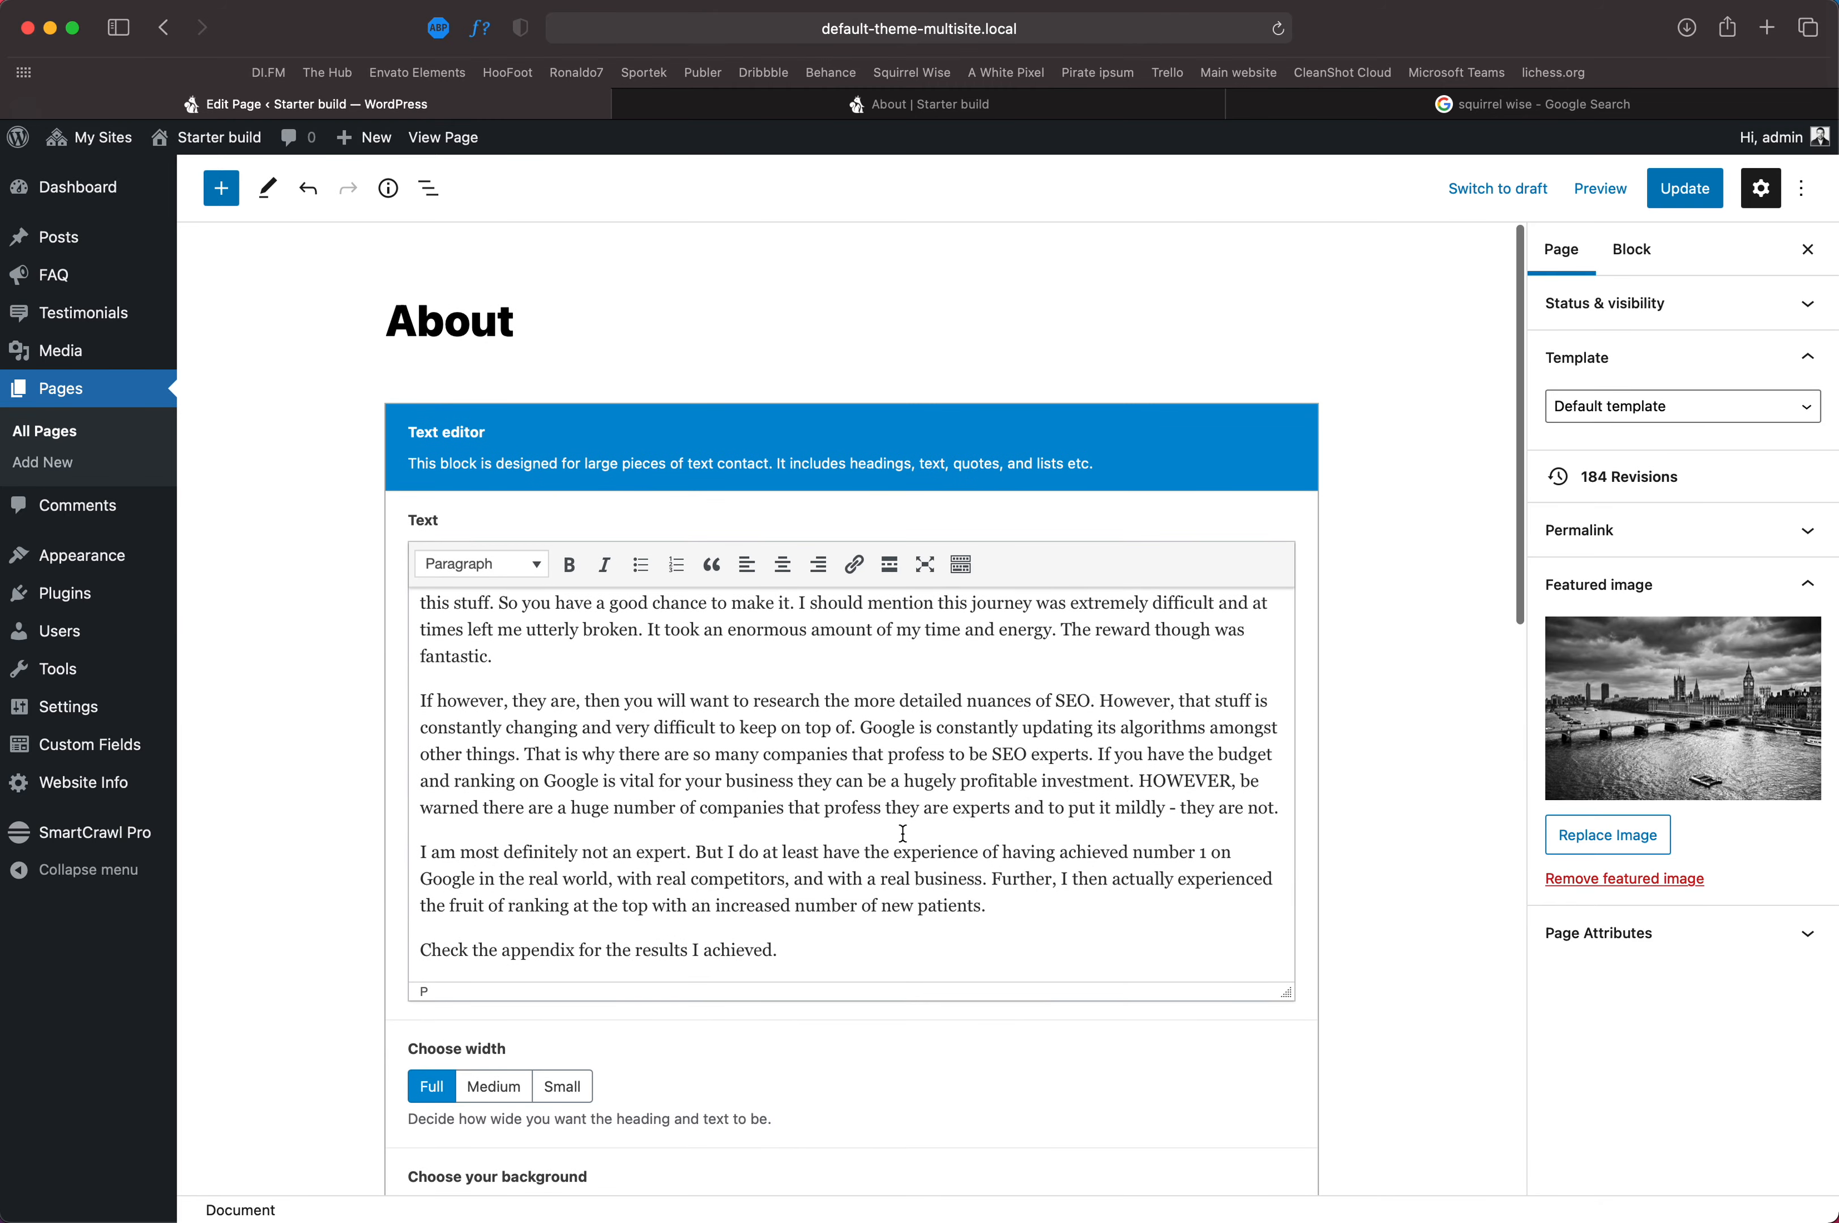
pyautogui.scroll(-14, 903, 834)
pyautogui.scroll(-3, 905, 840)
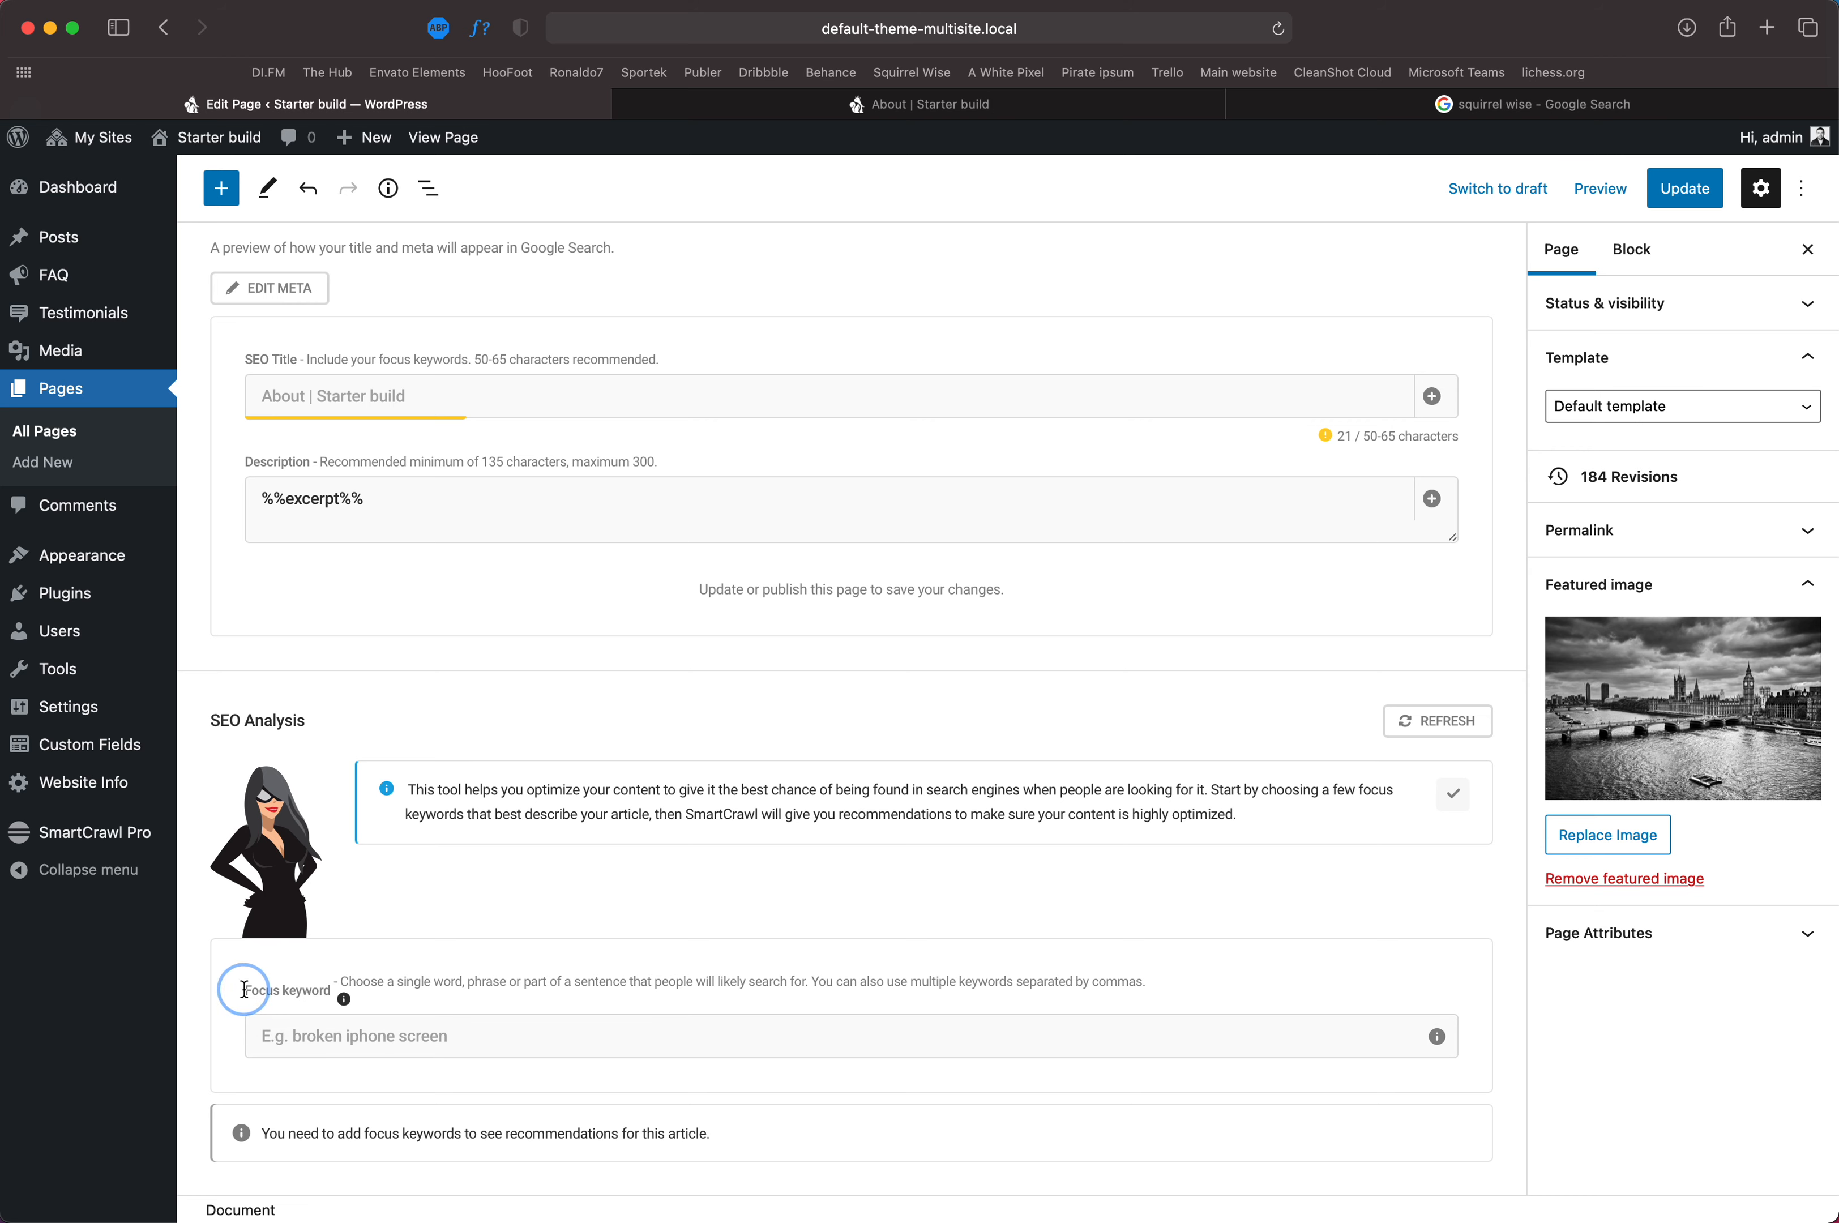
pyautogui.moveTo(242, 989); pyautogui.dragTo(313, 989)
pyautogui.click(317, 1032)
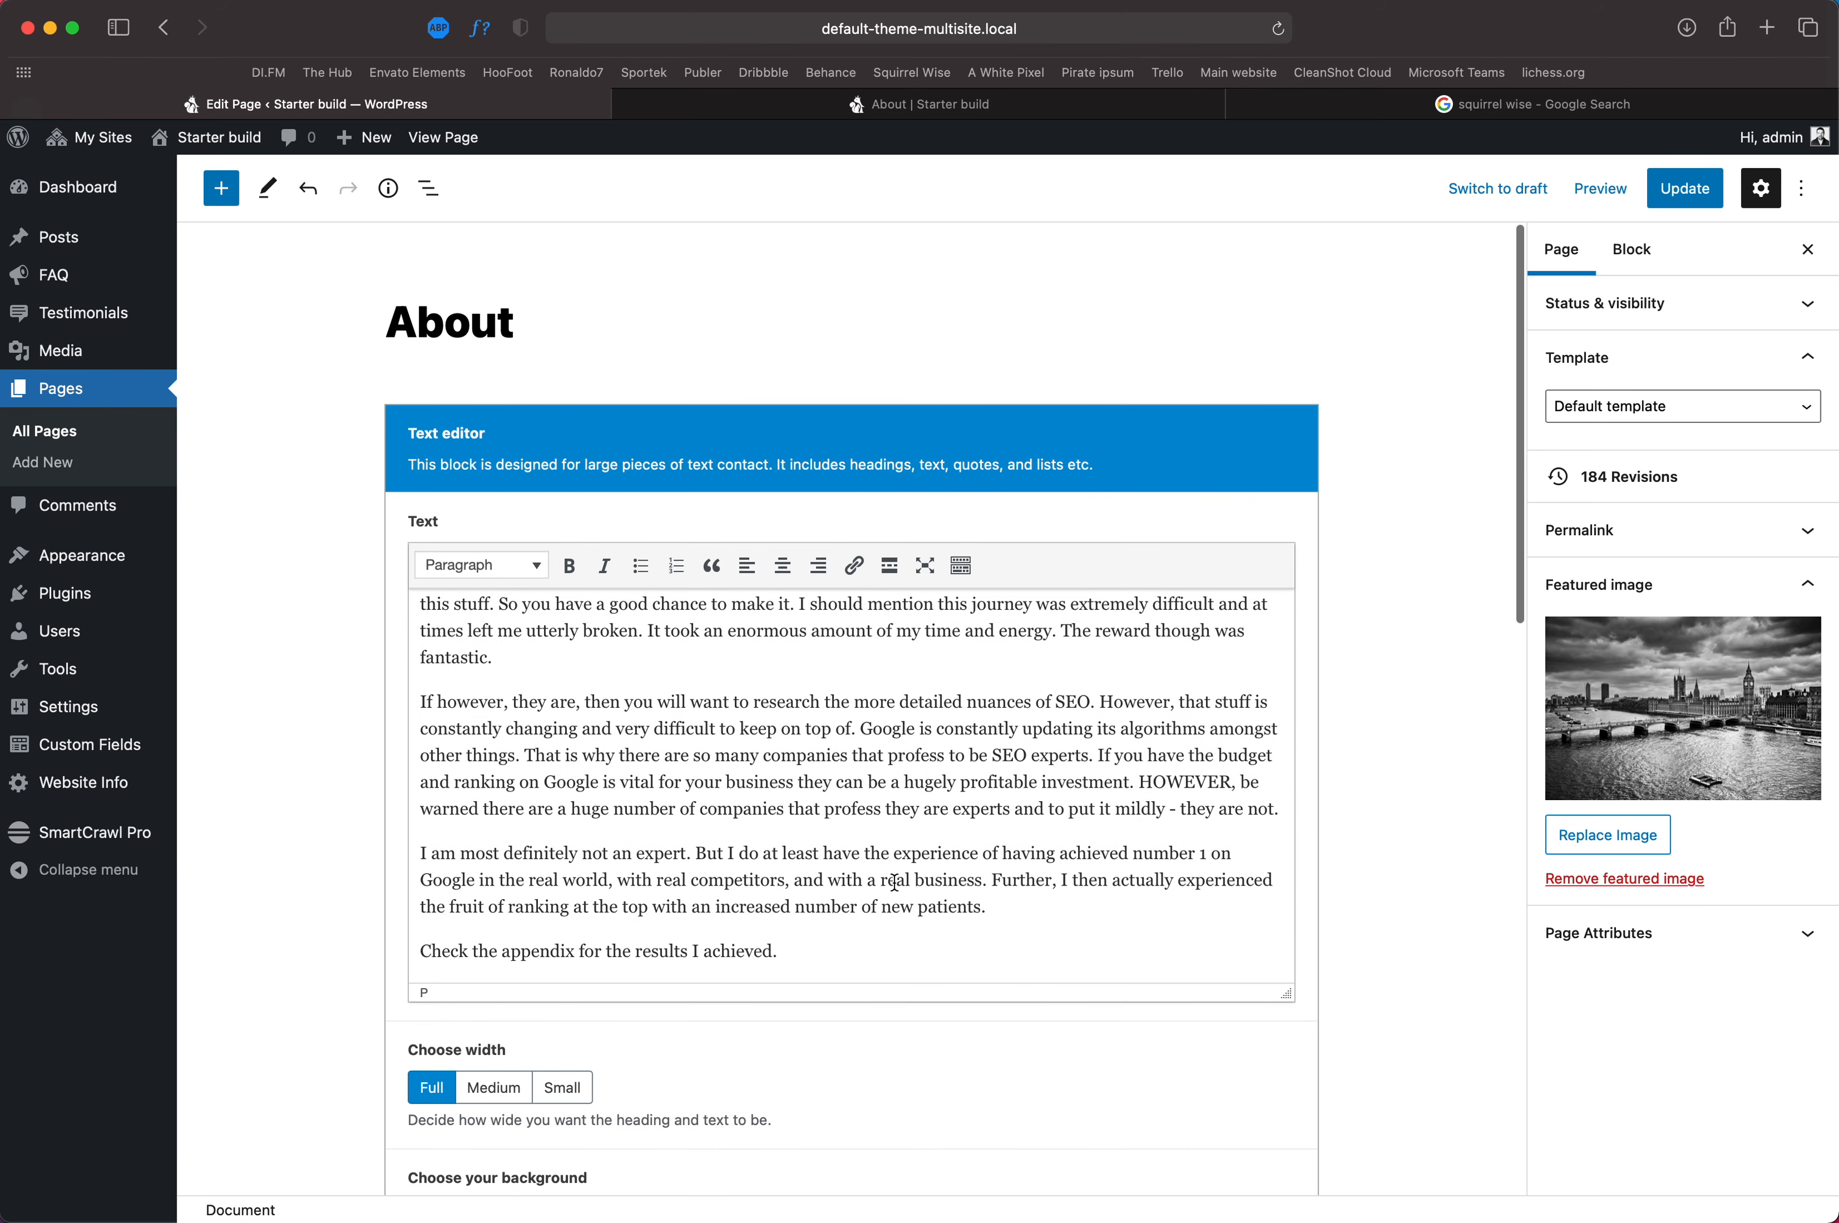
# Step: Highlight the closing paragraphs of the About page text and compare them with the SmartCrawl SEO title and description
pyautogui.click(903, 894)
pyautogui.moveTo(808, 935); pyautogui.dragTo(595, 698)
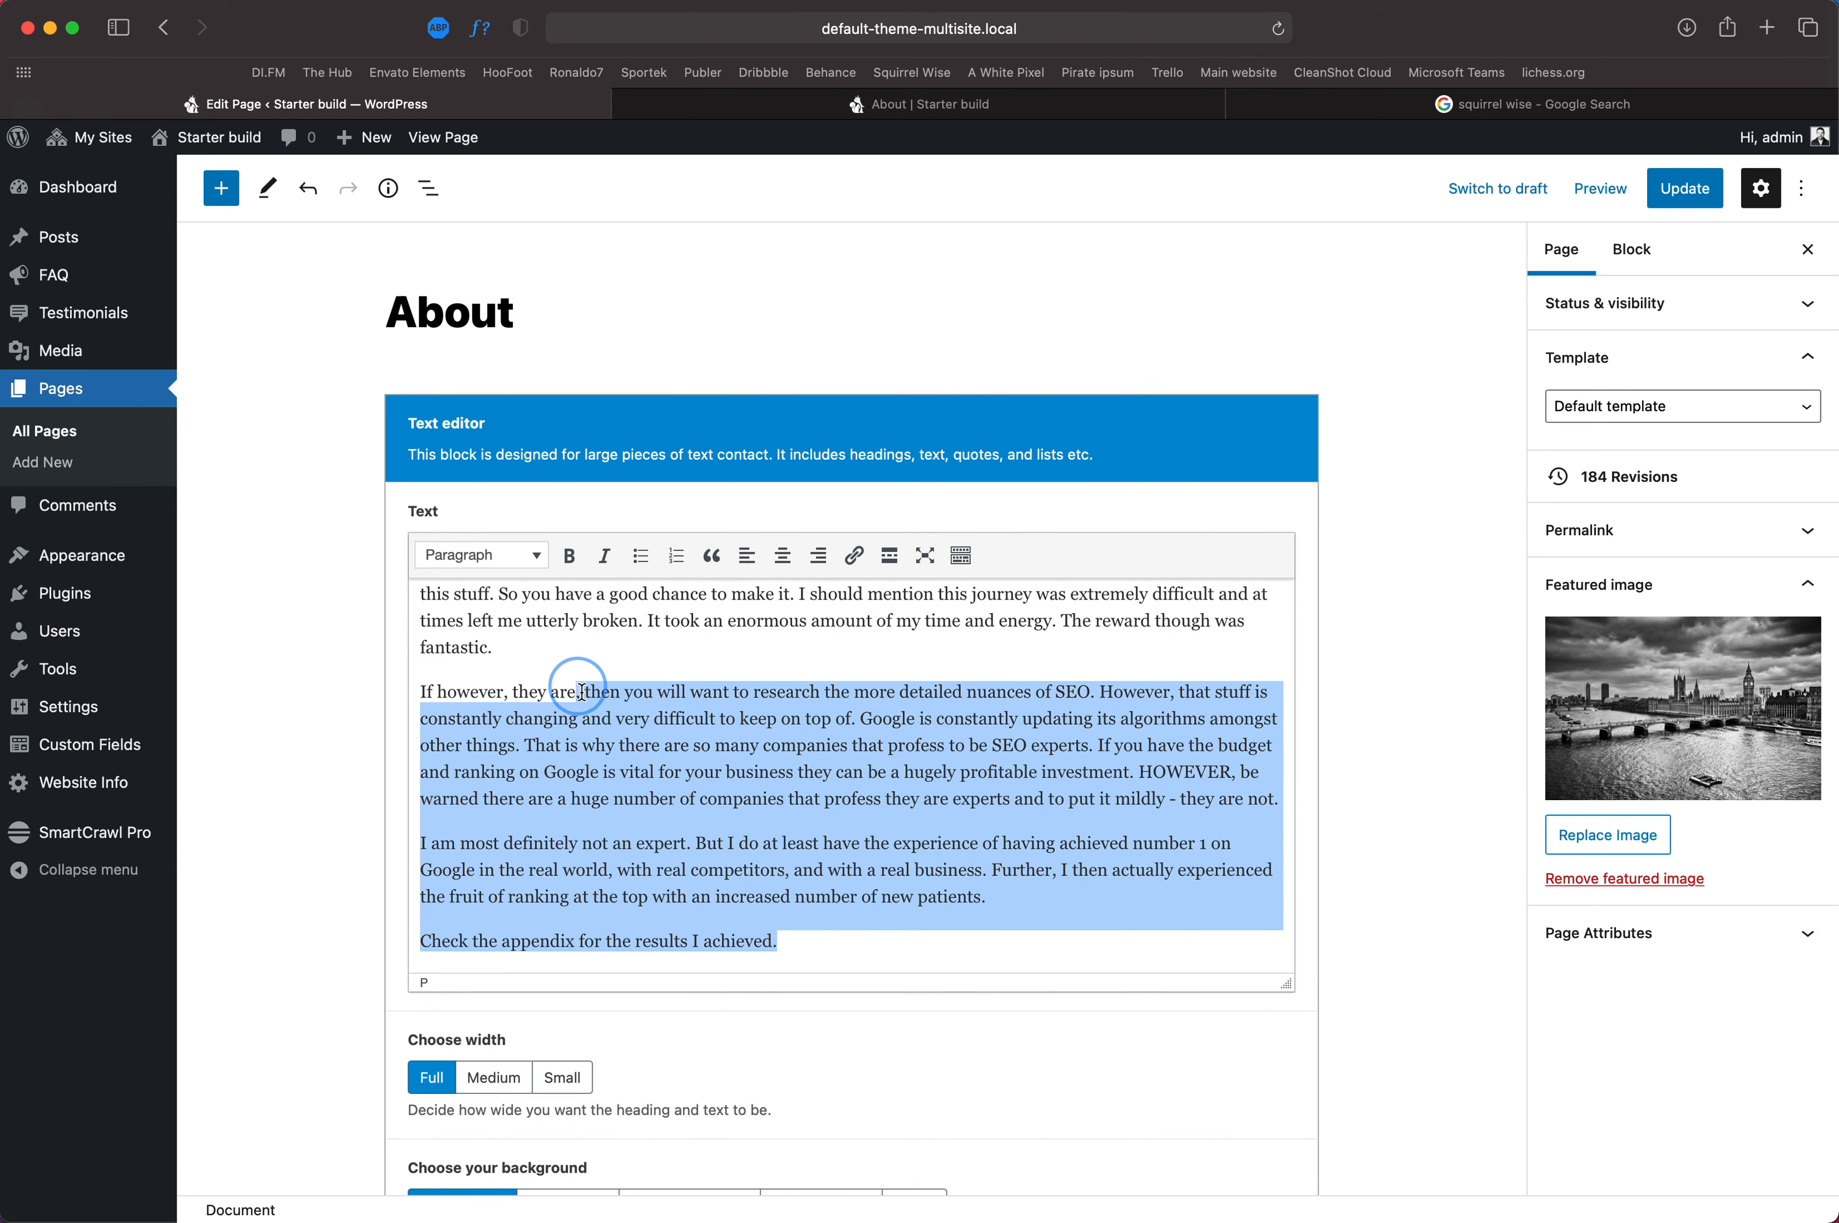
pyautogui.click(779, 940)
pyautogui.moveTo(781, 940); pyautogui.dragTo(690, 698)
pyautogui.scroll(-15, 690, 697)
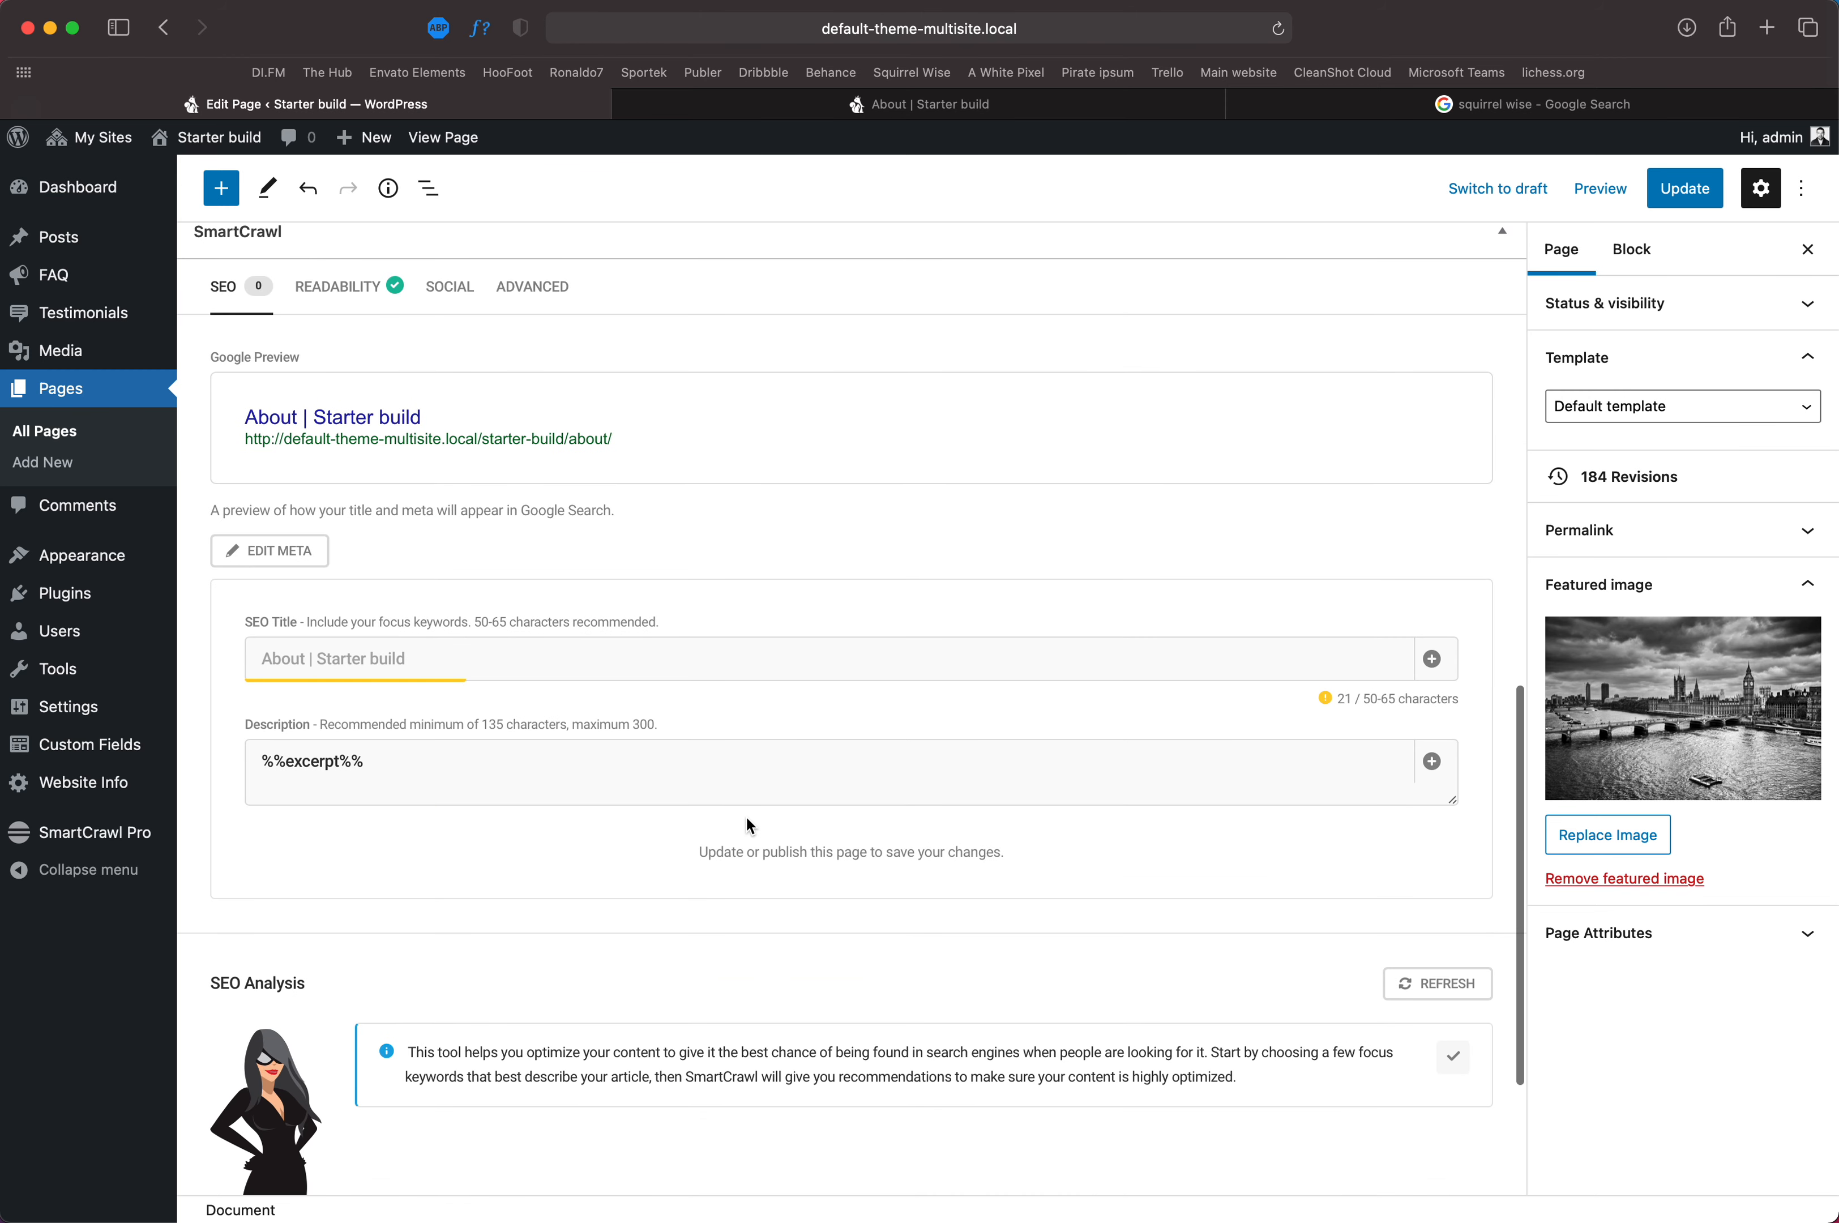
pyautogui.scroll(10, 459, 773)
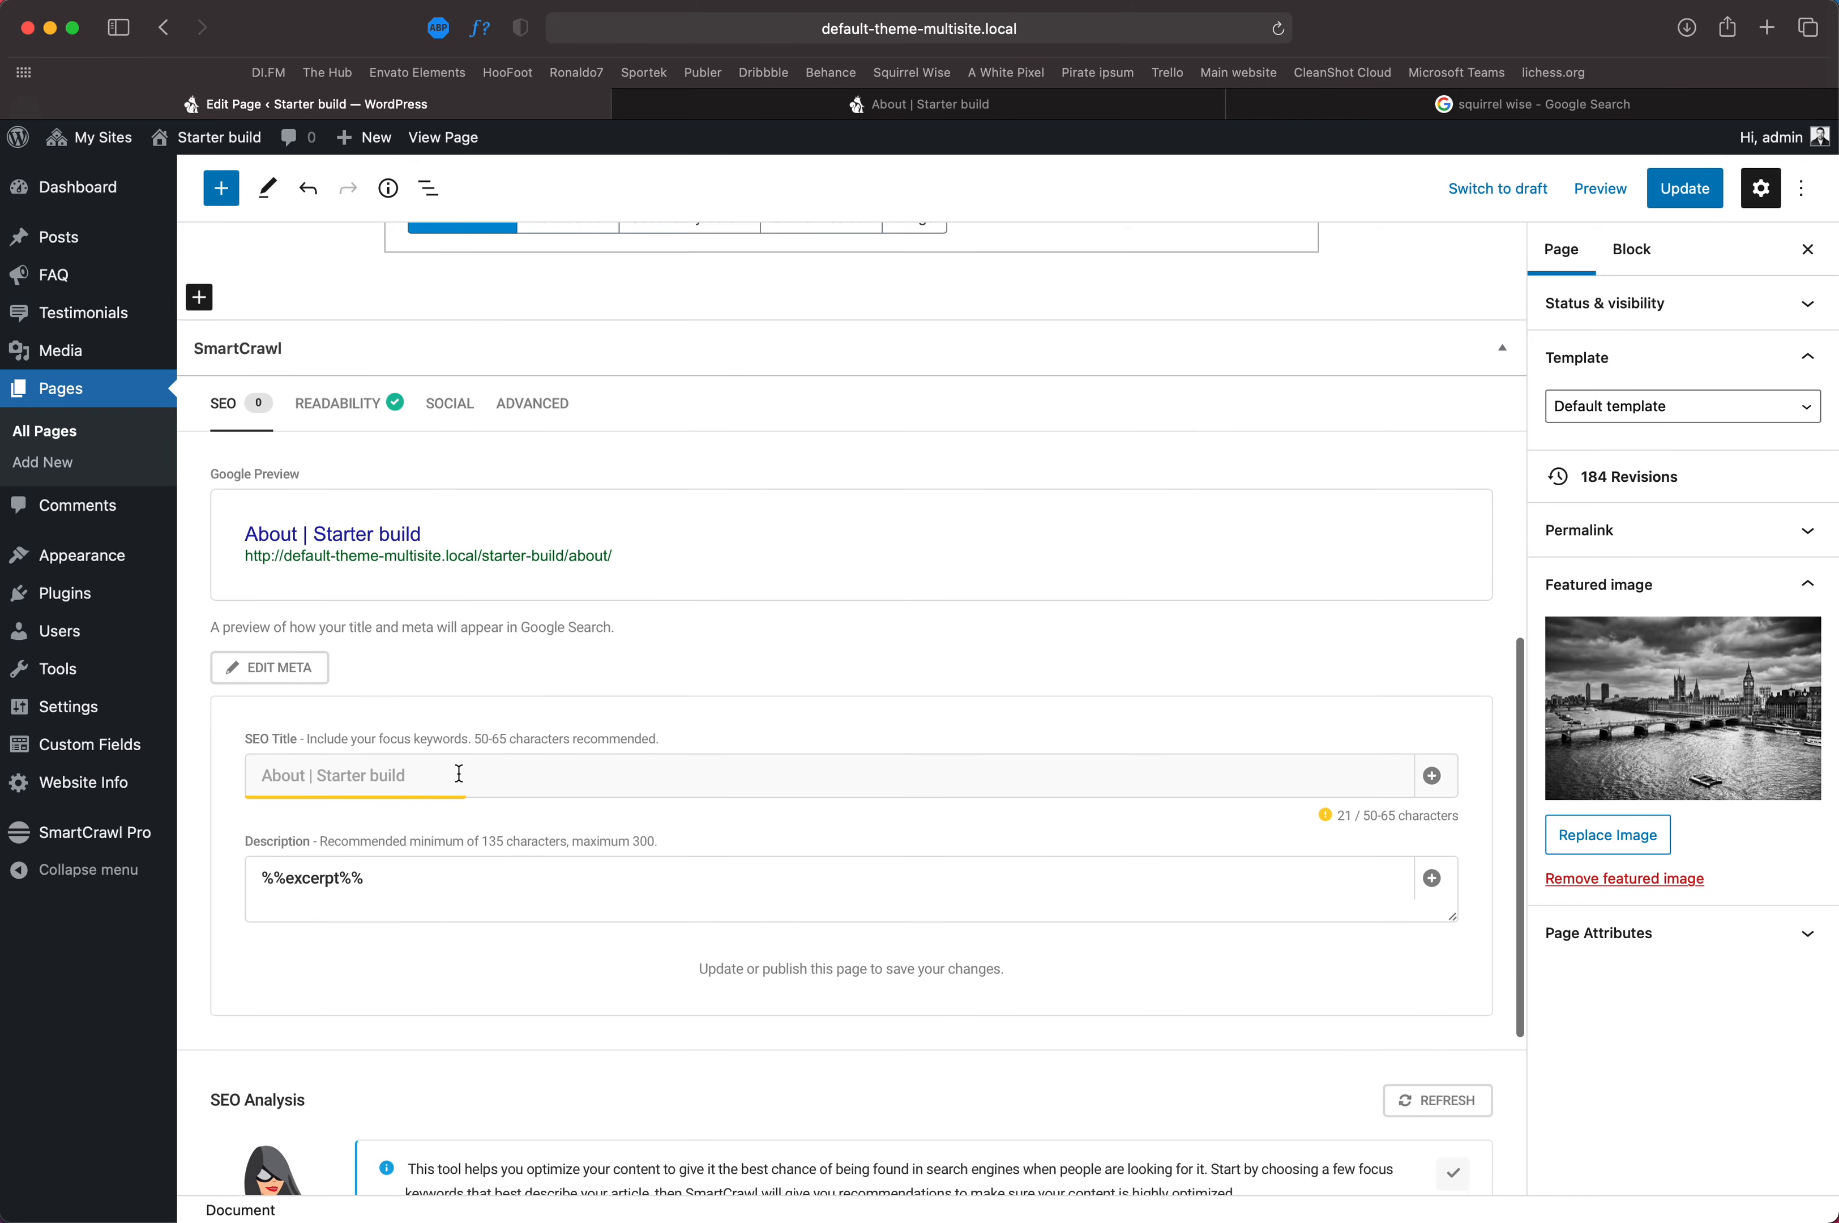
# Step: Read back through the earlier sections of the About page text, and return to the SmartCrawl description
pyautogui.scroll(1, 488, 769)
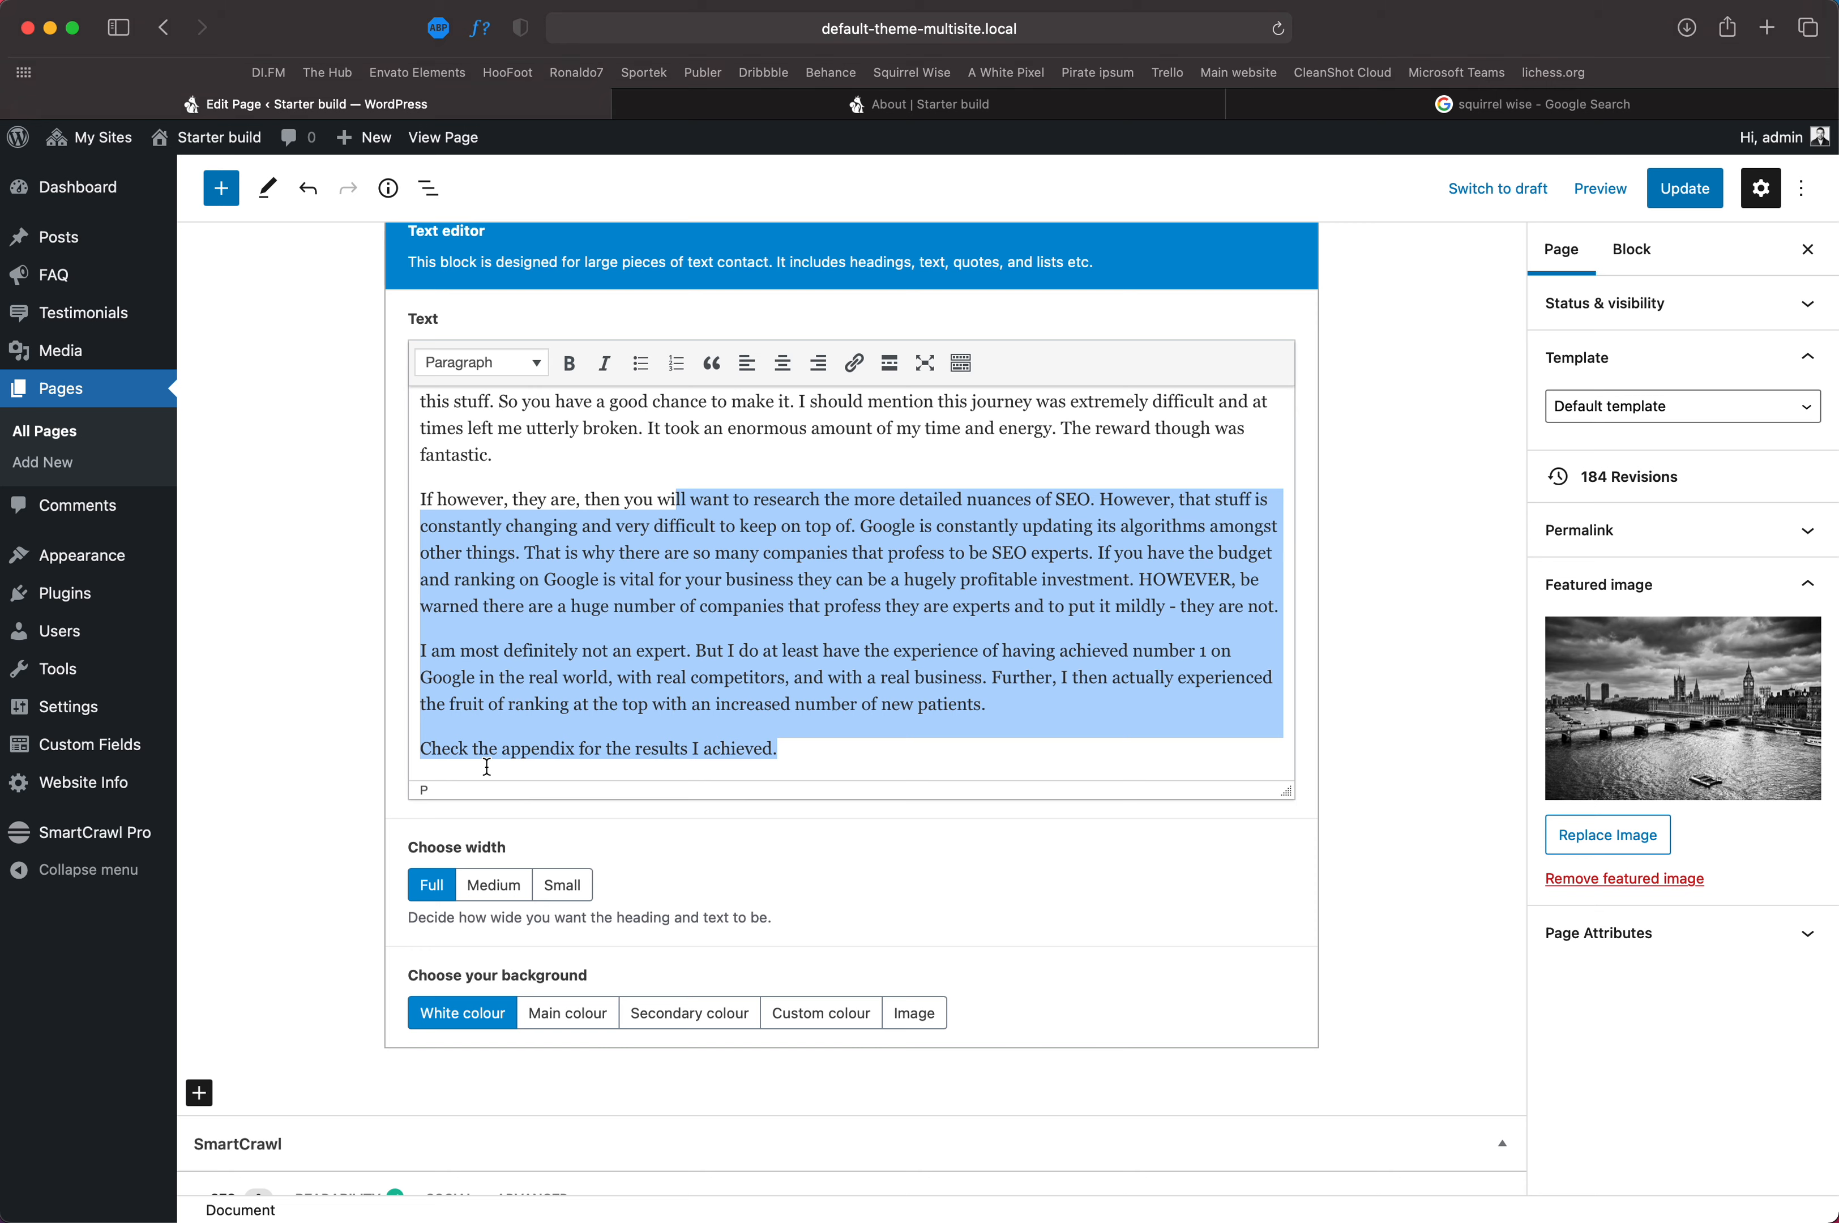
pyautogui.scroll(15, 1011, 510)
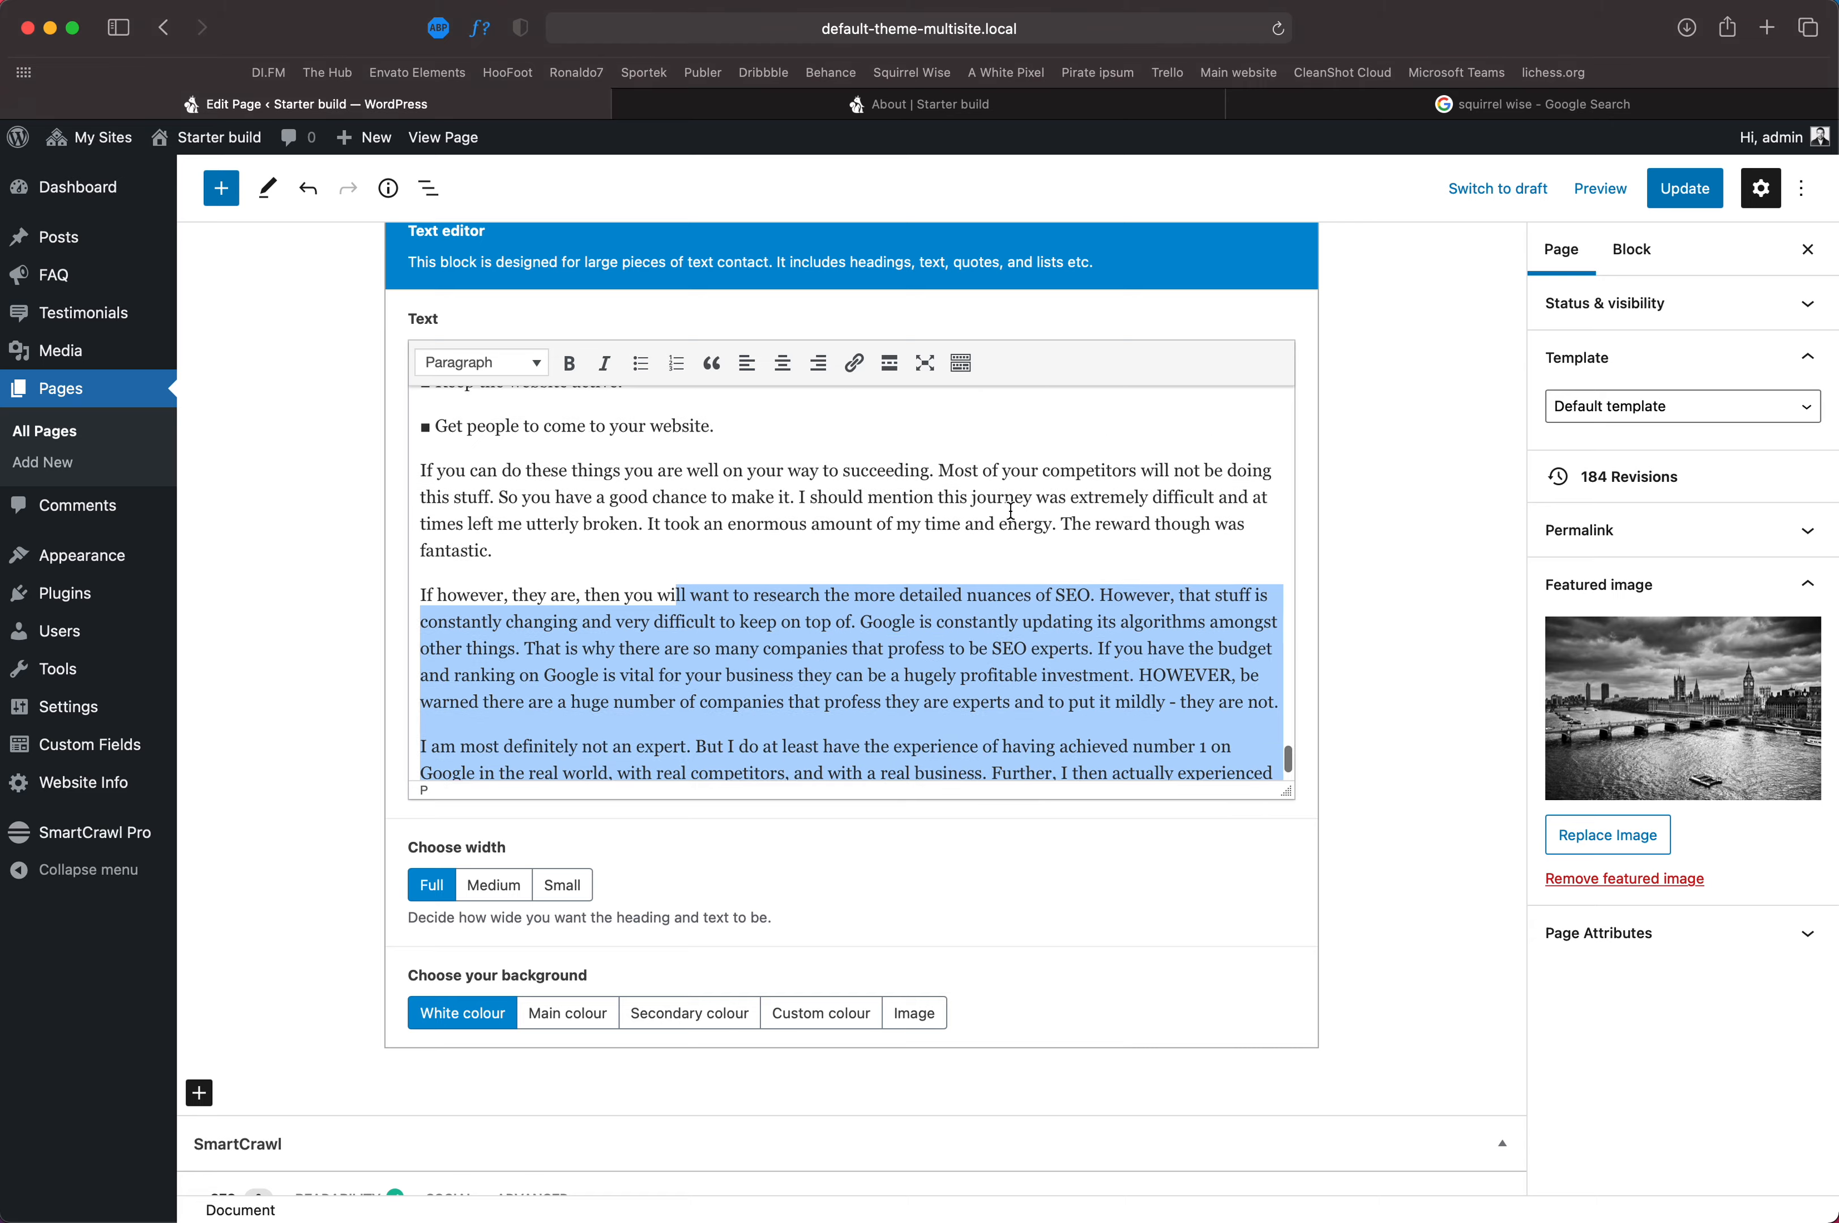
pyautogui.scroll(15, 1011, 510)
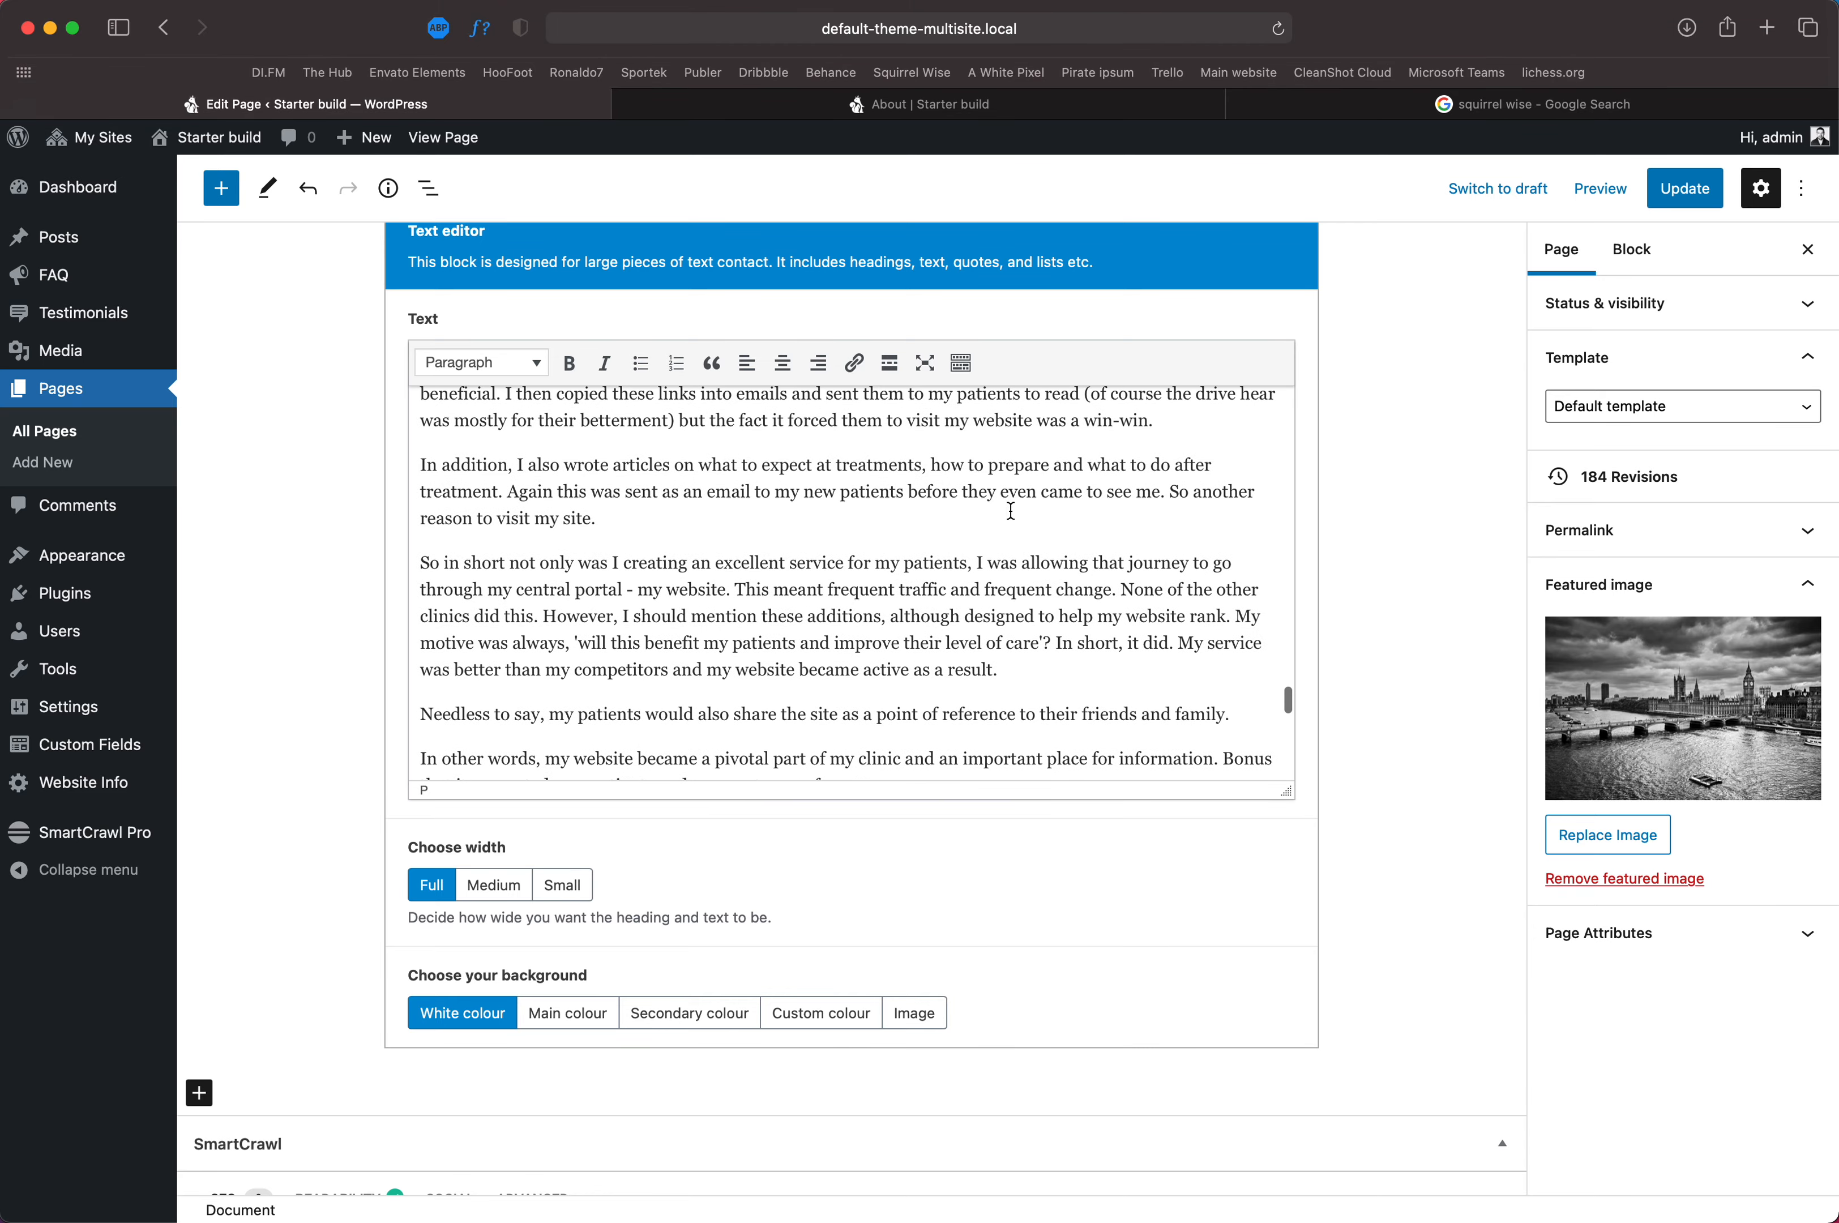
pyautogui.scroll(15, 1010, 510)
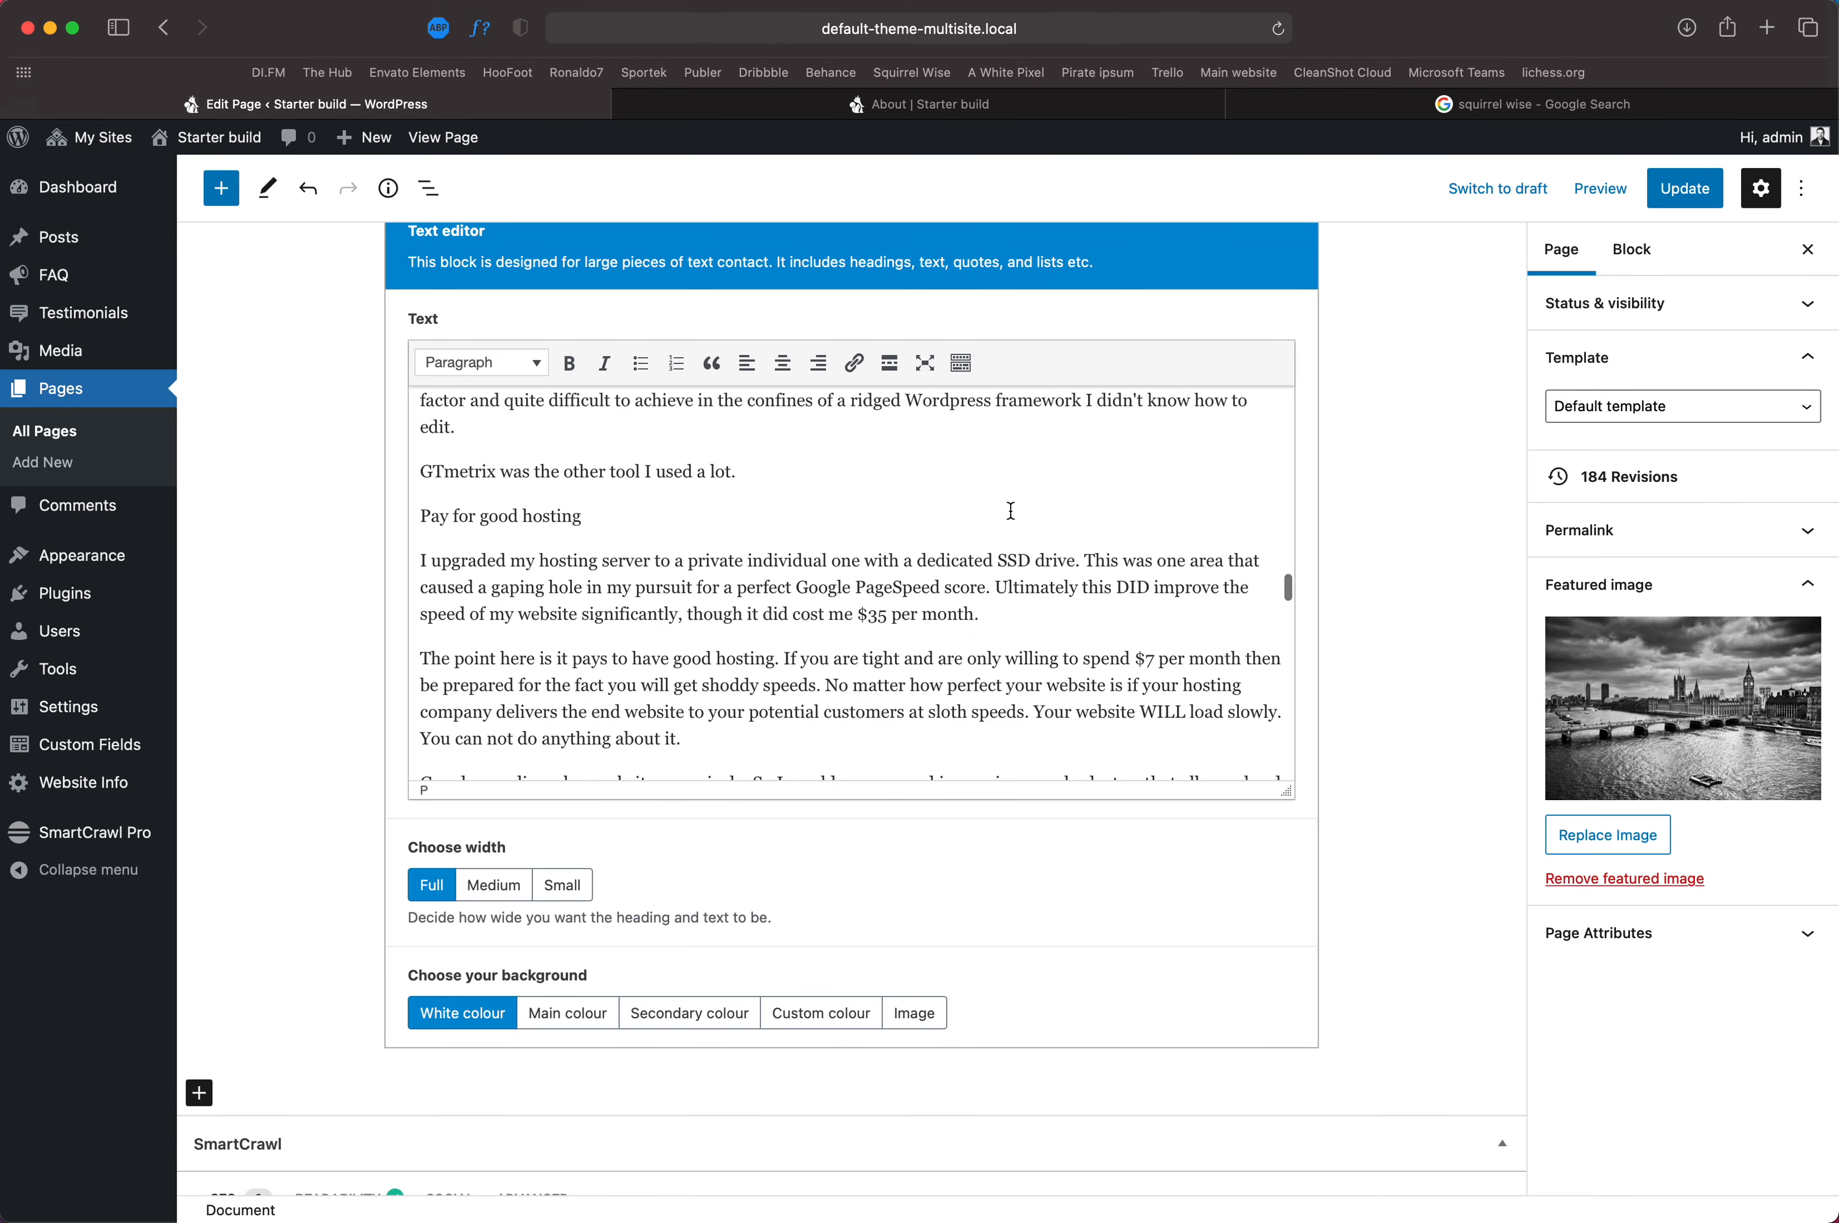
pyautogui.scroll(5, 1021, 550)
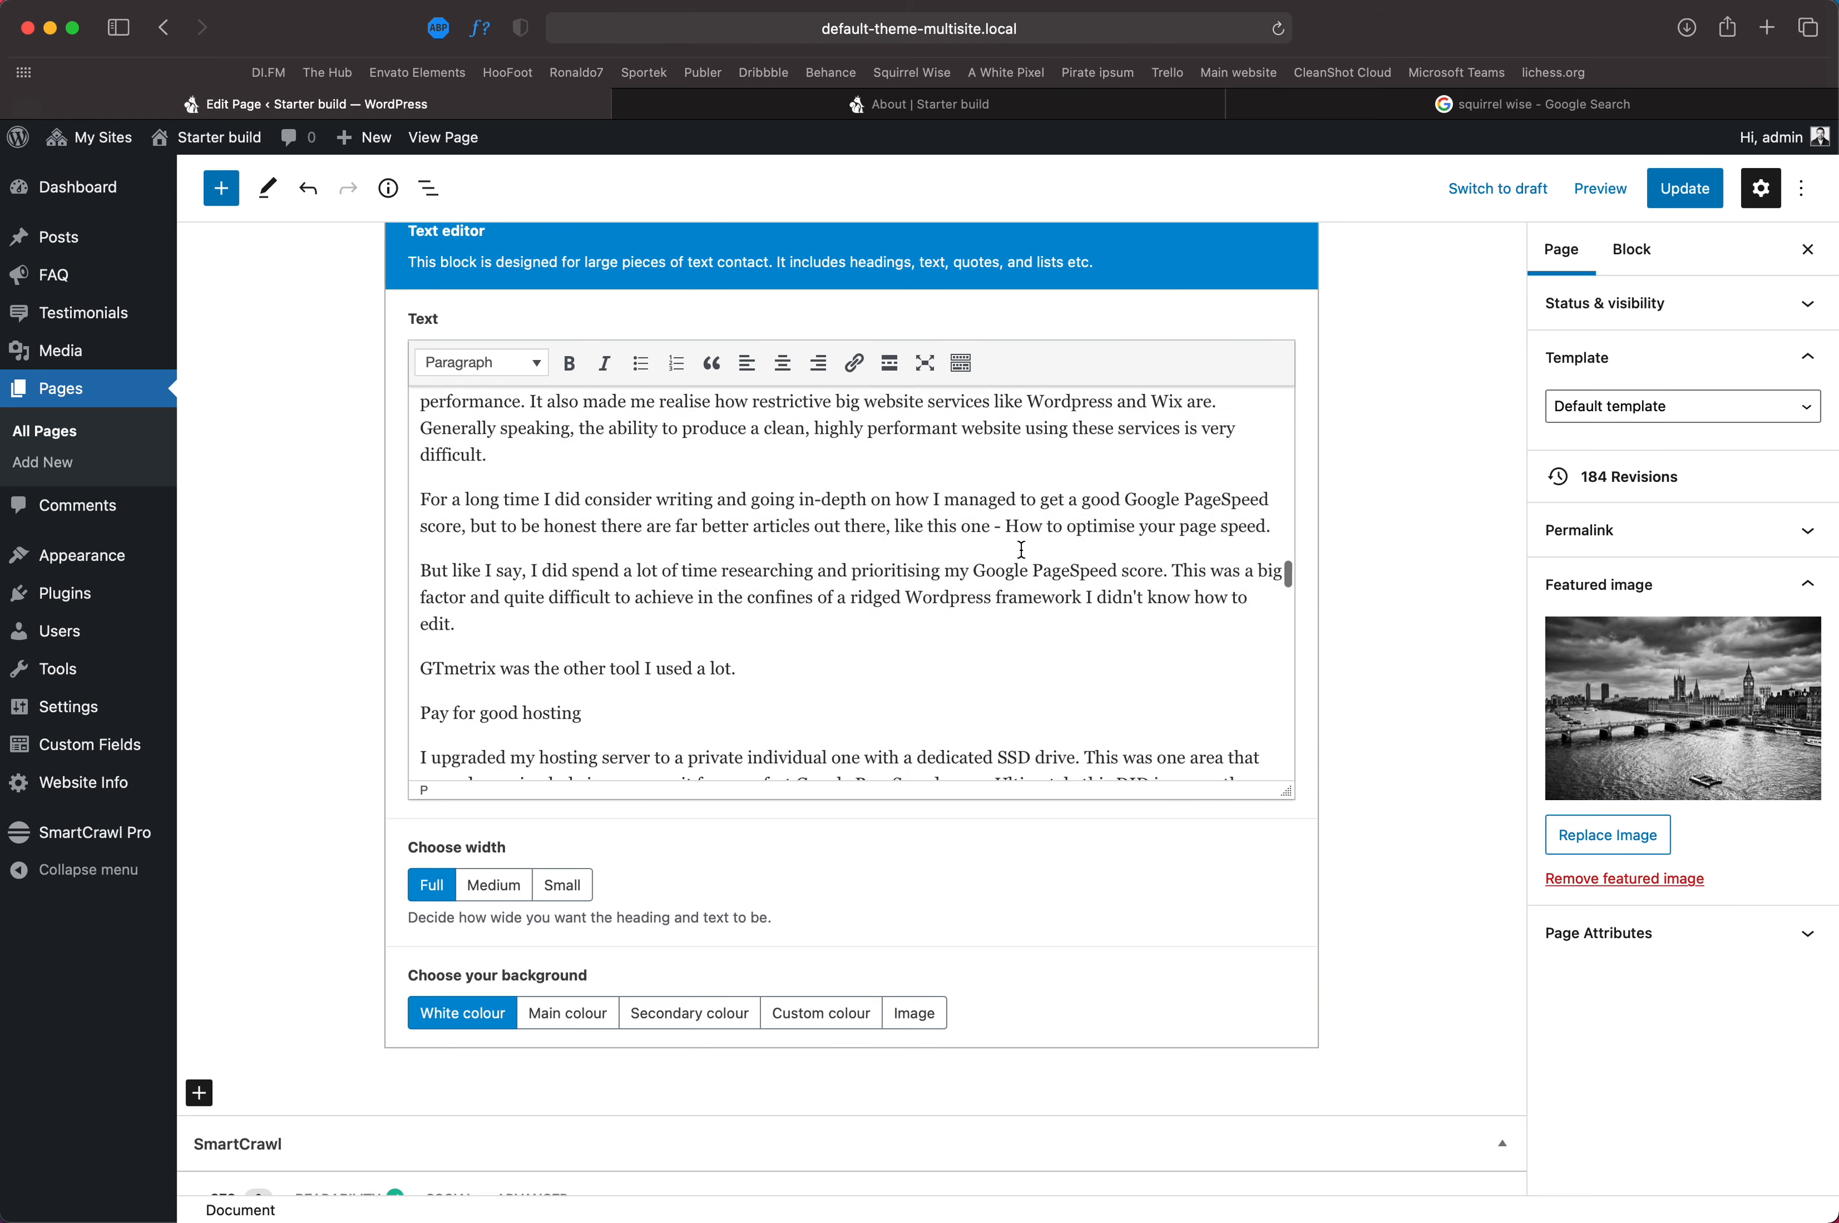
pyautogui.scroll(-15, 1053, 858)
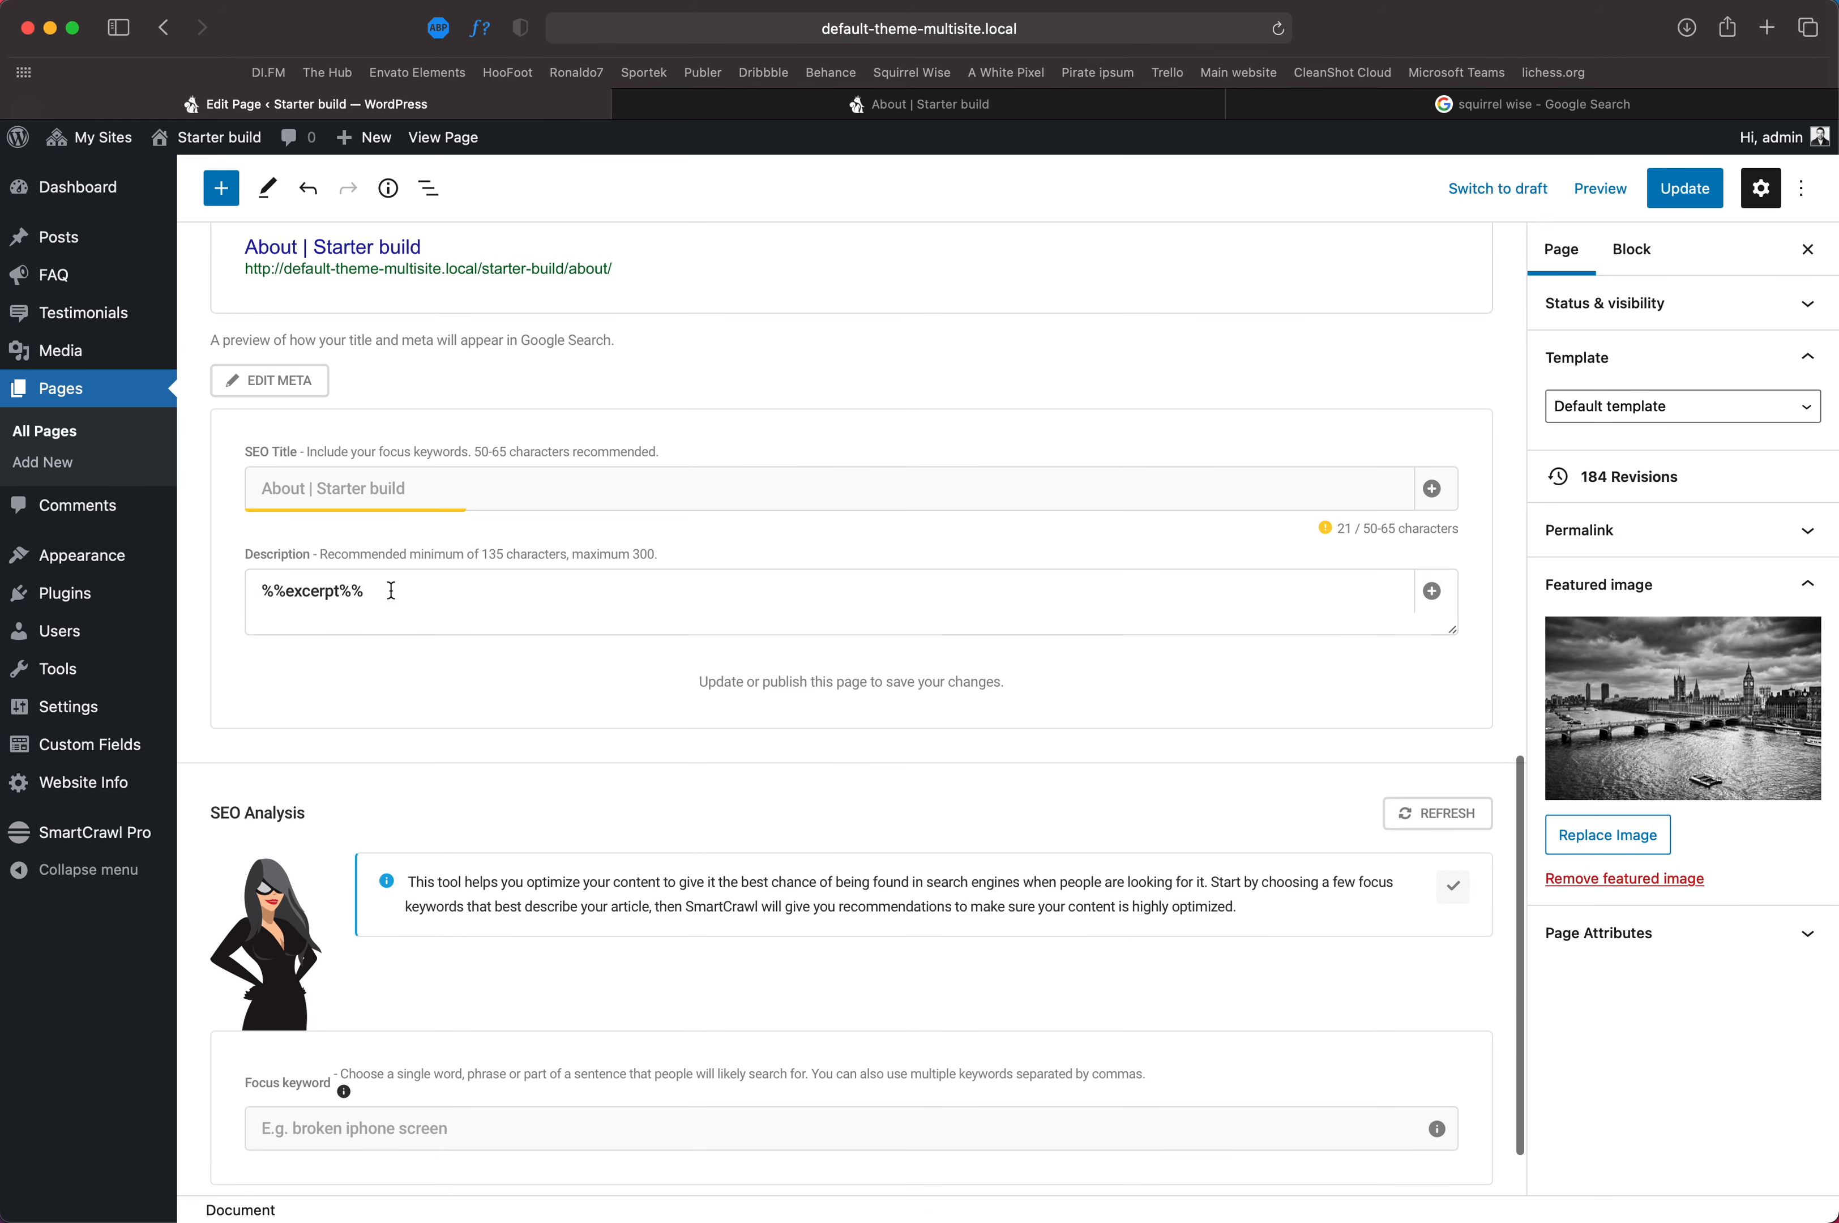
# Step: Set the focus keyword to "number 1 on google" and review the resulting SEO recommendations
pyautogui.scroll(-3, 444, 775)
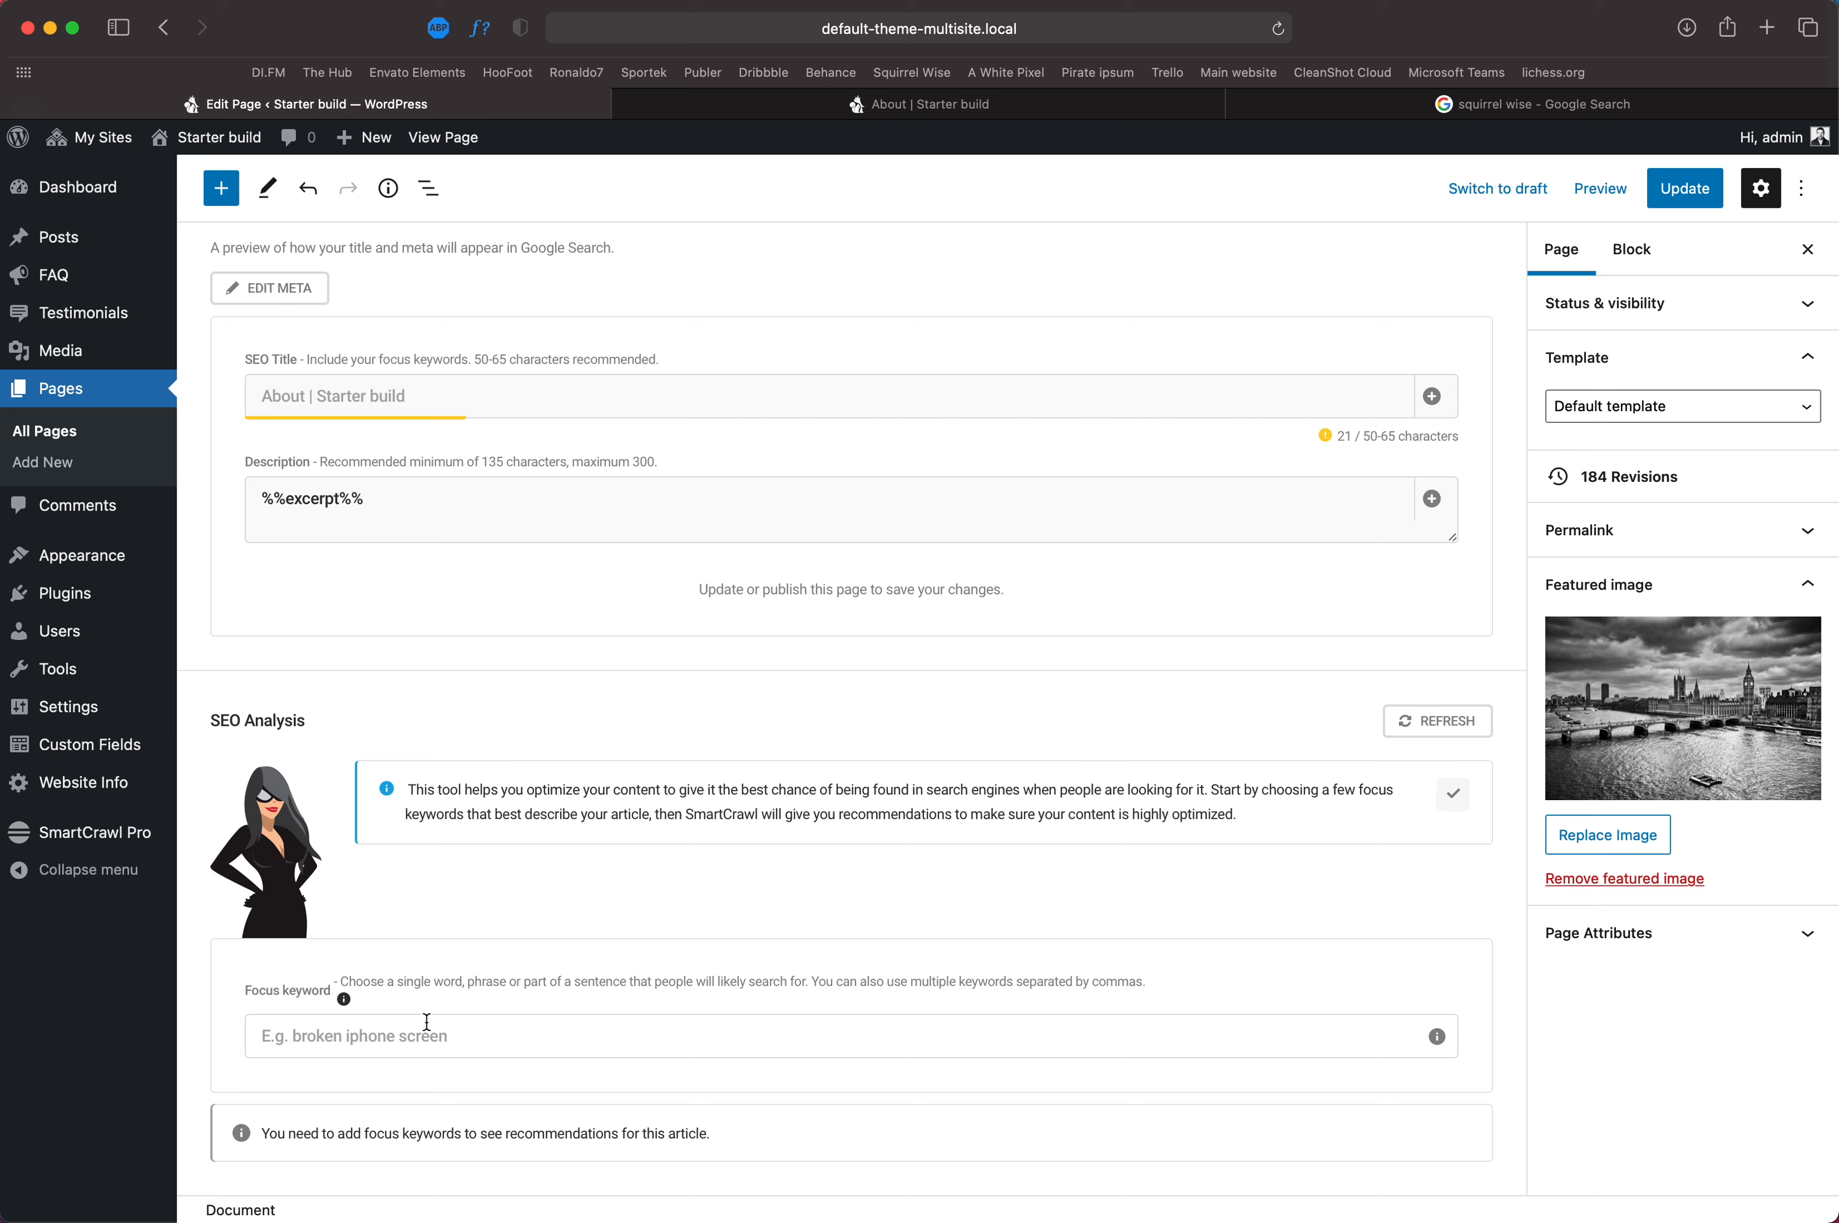
pyautogui.click(426, 1022)
pyautogui.write('number')
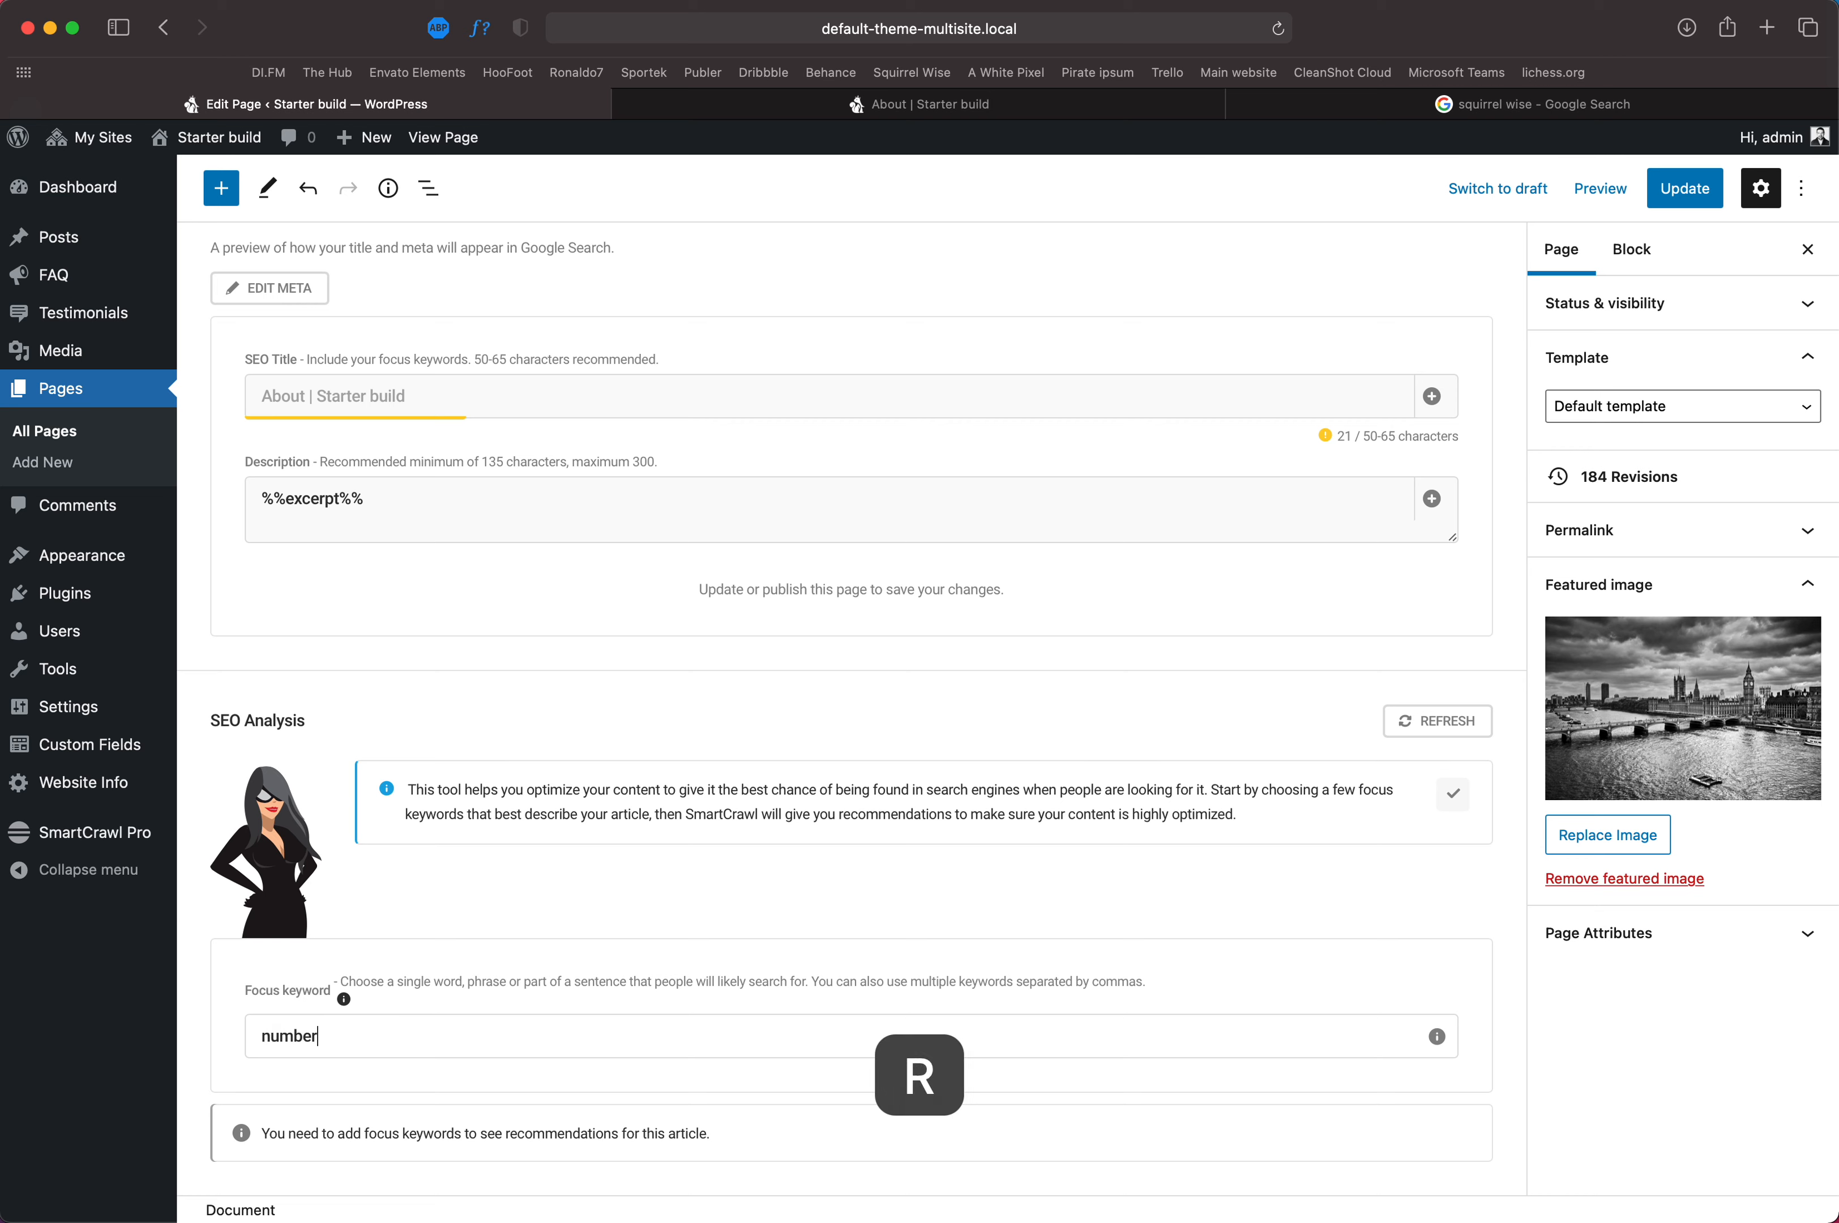
pyautogui.write(' 1 on google')
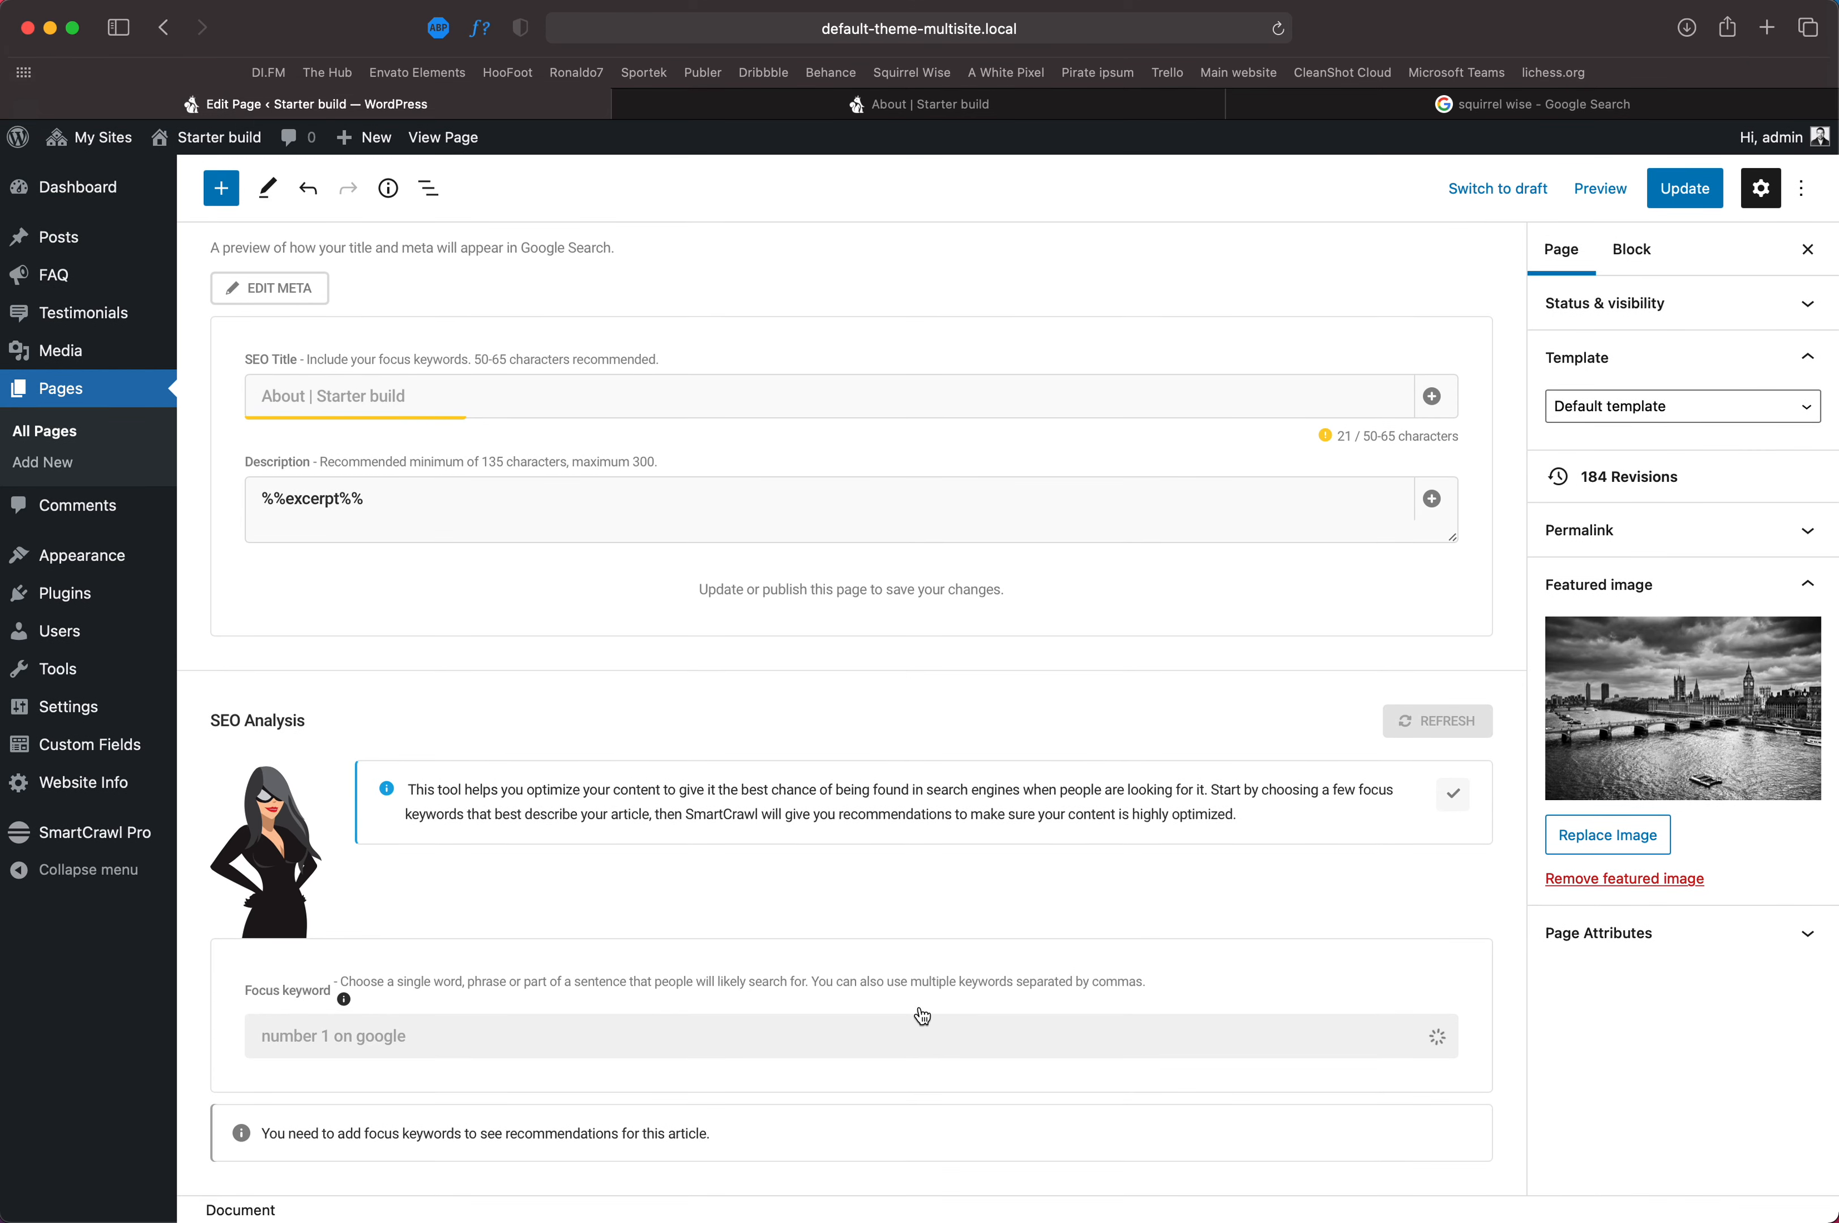
pyautogui.scroll(-7, 923, 1016)
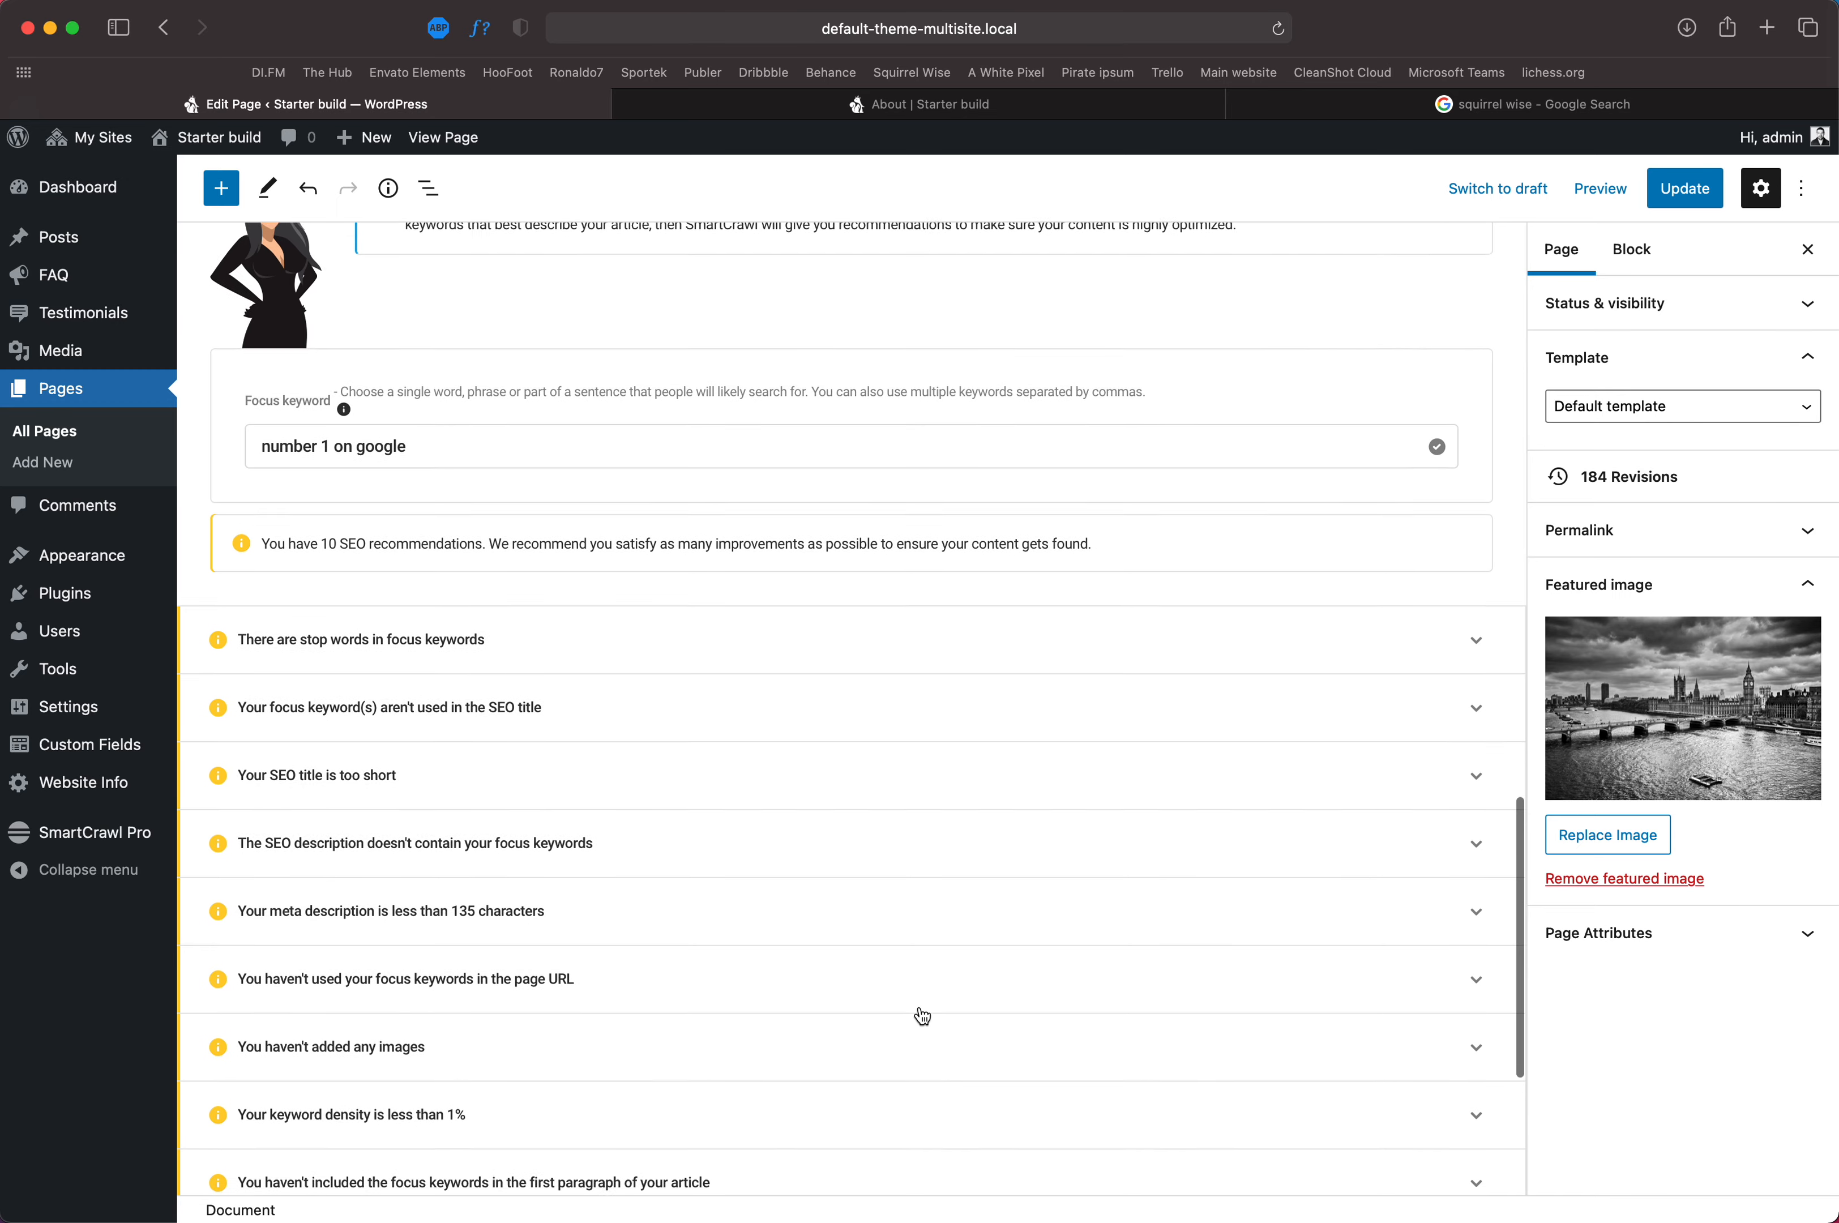
pyautogui.scroll(-5, 923, 1015)
pyautogui.scroll(1, 920, 1014)
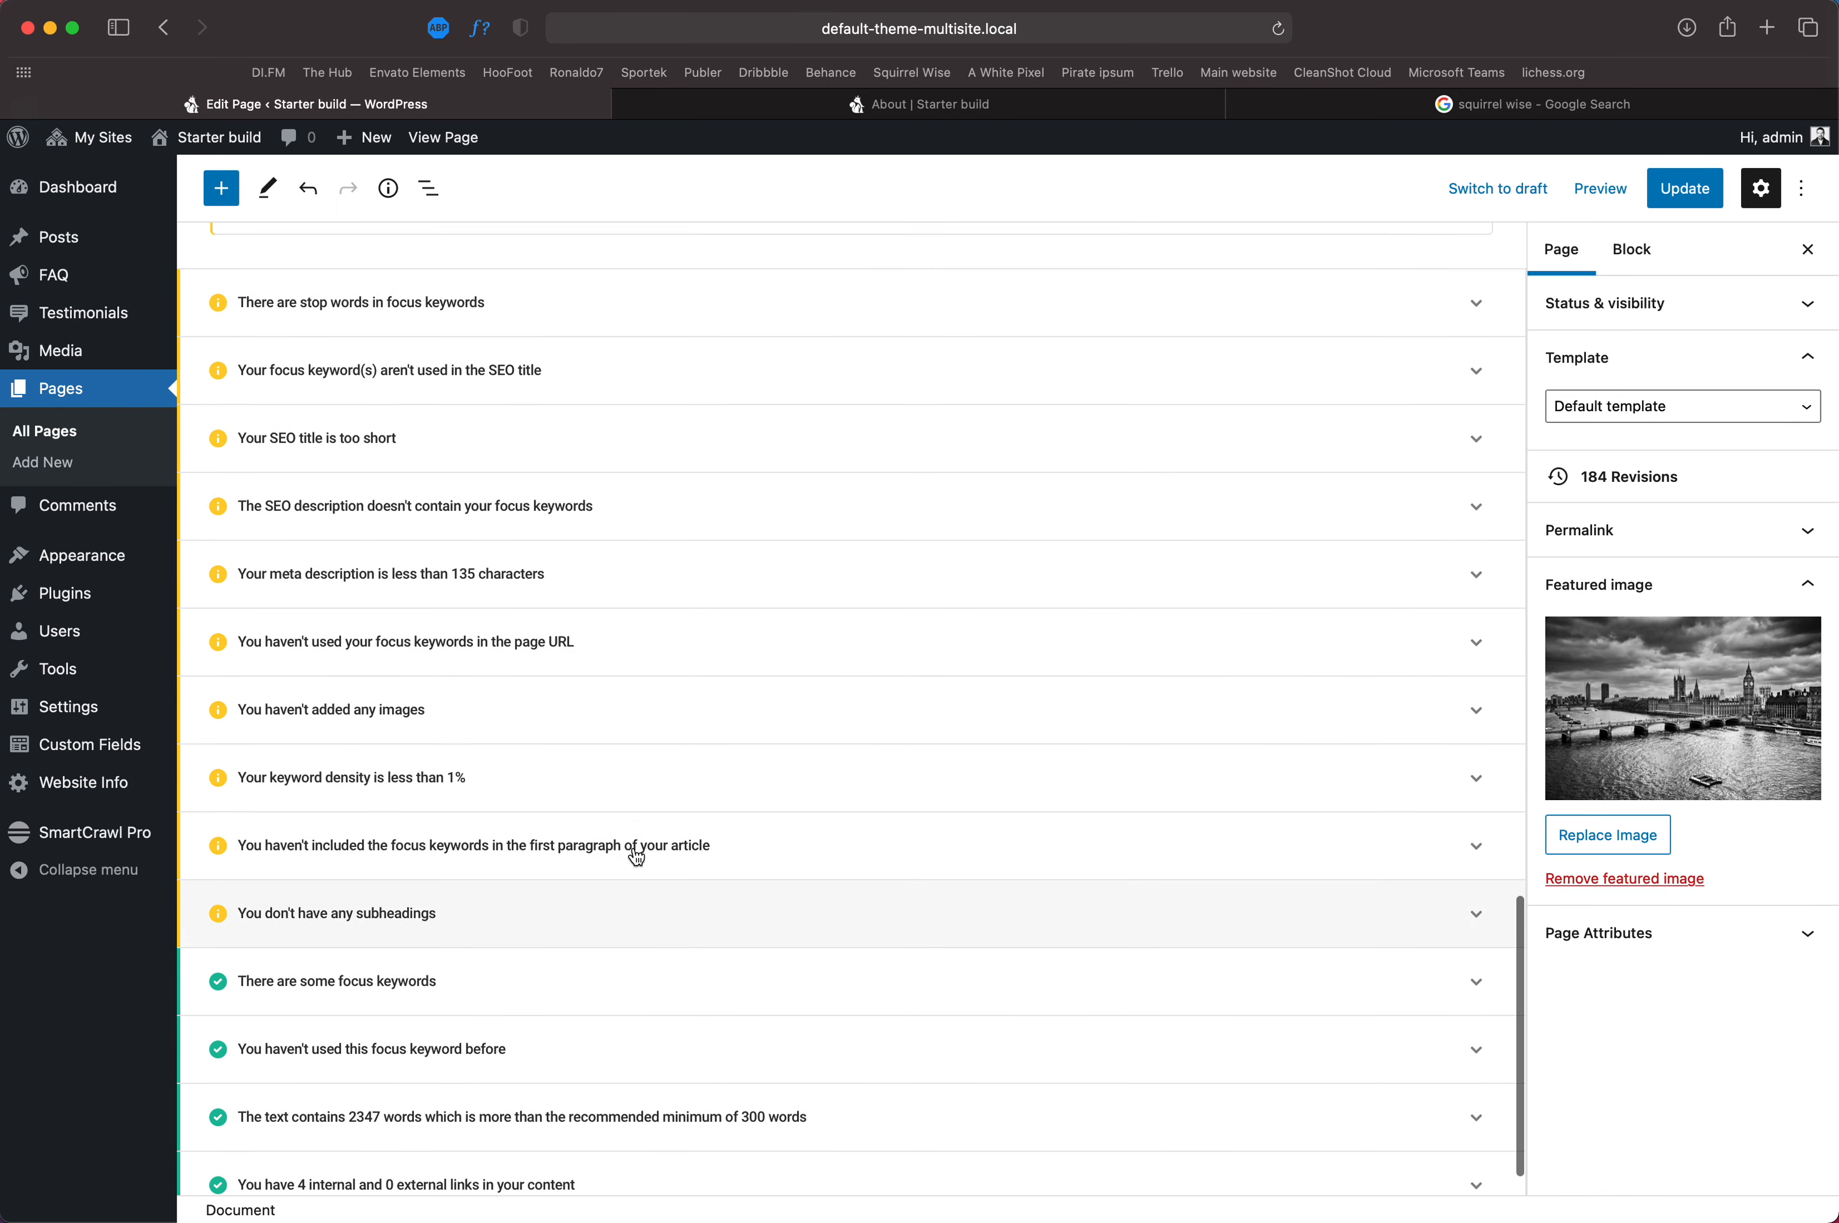
pyautogui.scroll(-2, 300, 1051)
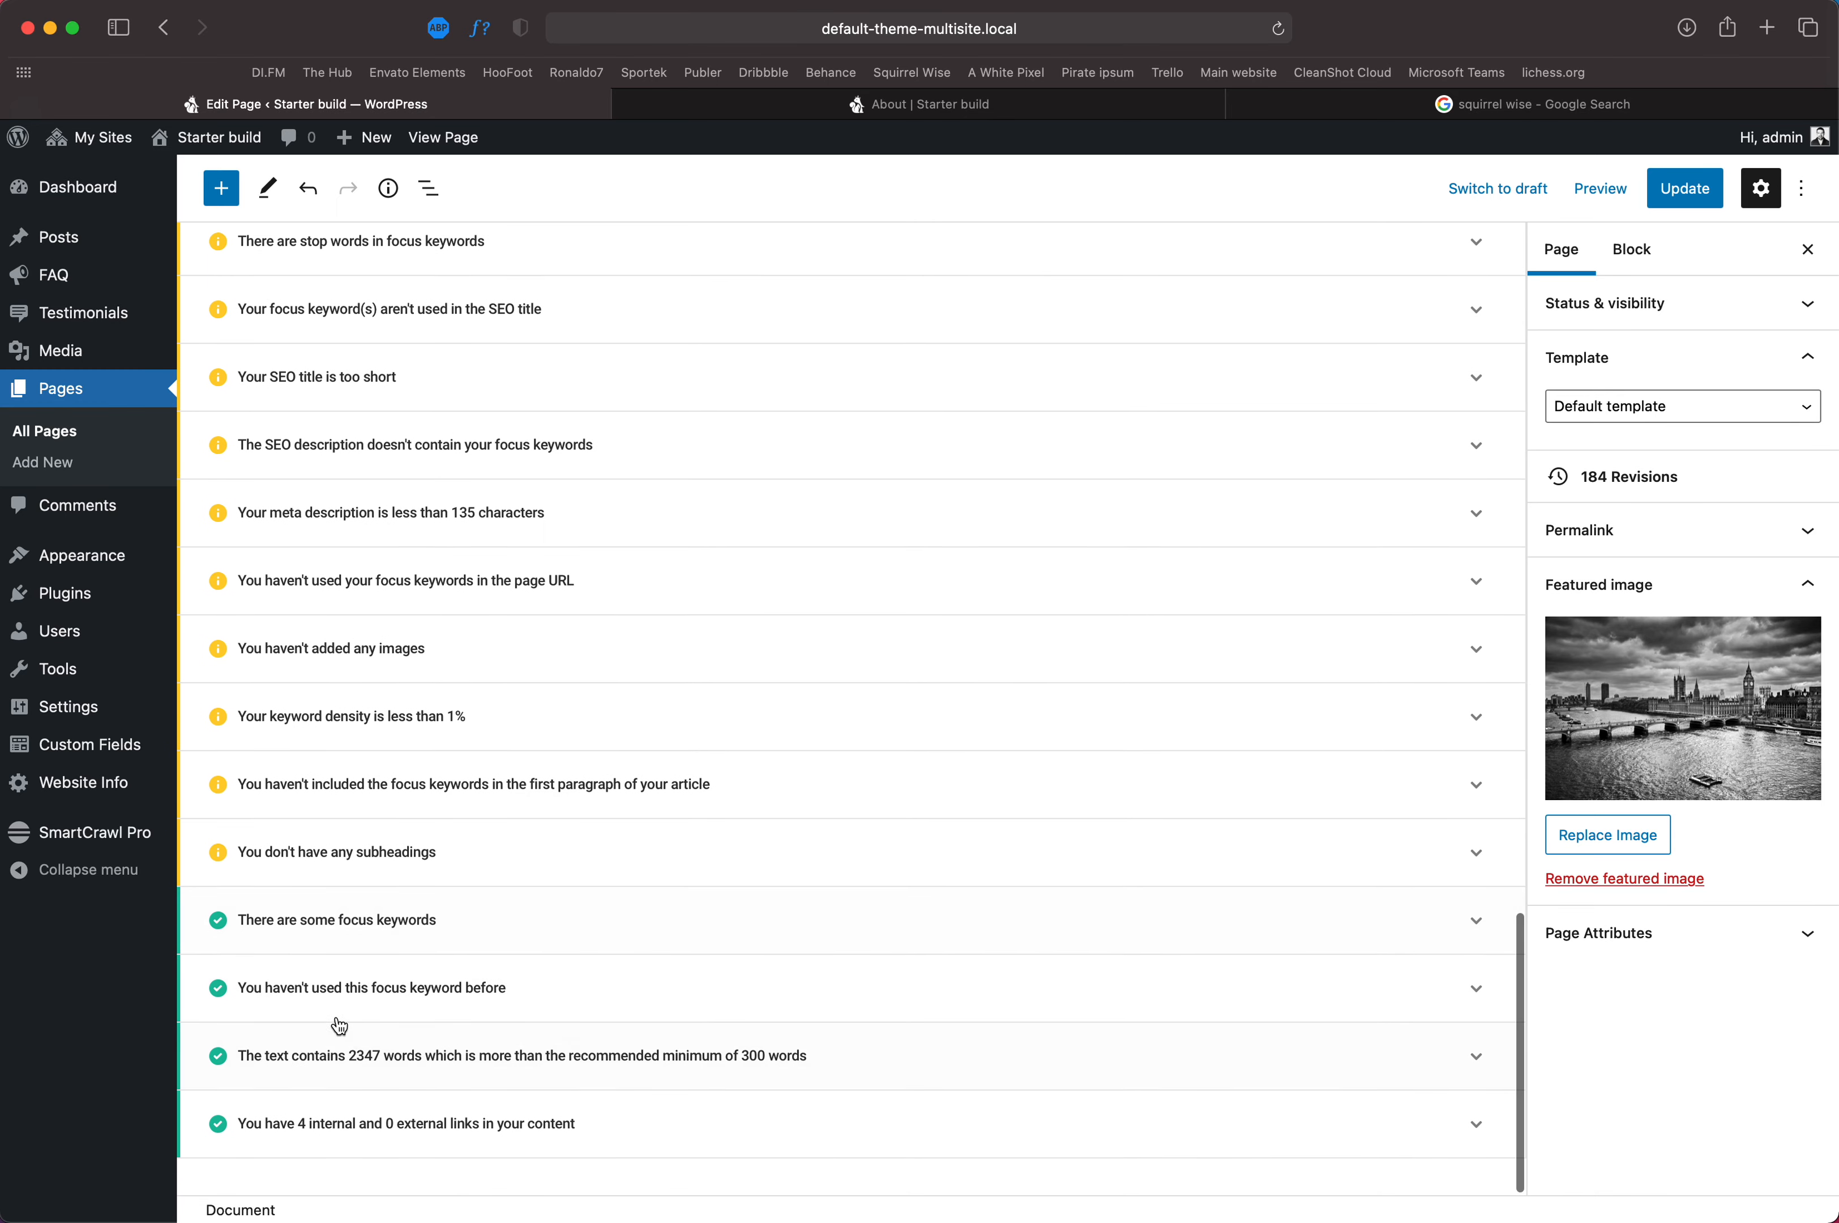
pyautogui.scroll(8, 1059, 816)
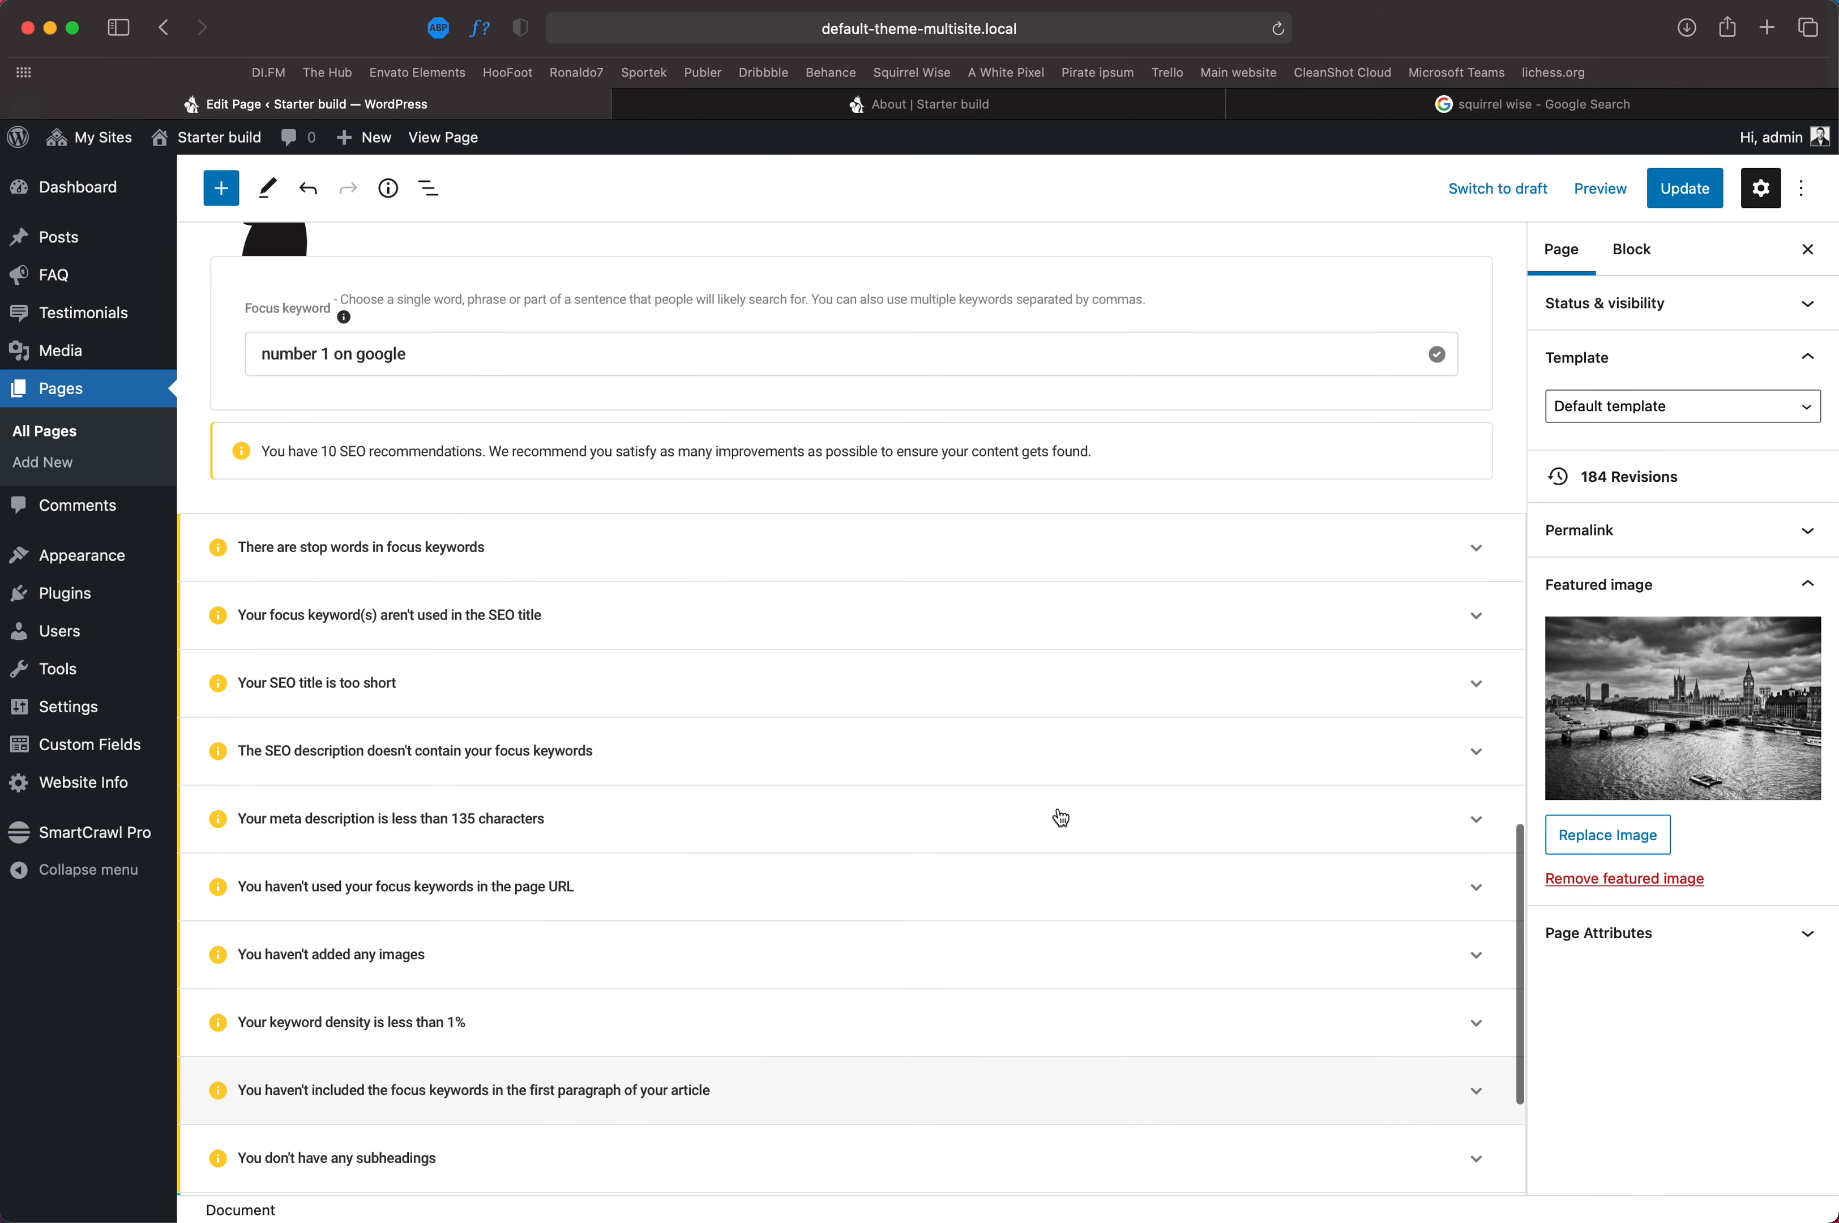
# Step: Capitalize the first letter of the focus keyword so it reads "Number 1 on google"
pyautogui.moveTo(426, 664); pyautogui.dragTo(267, 660)
pyautogui.click(270, 661)
pyautogui.press('BackSpace')
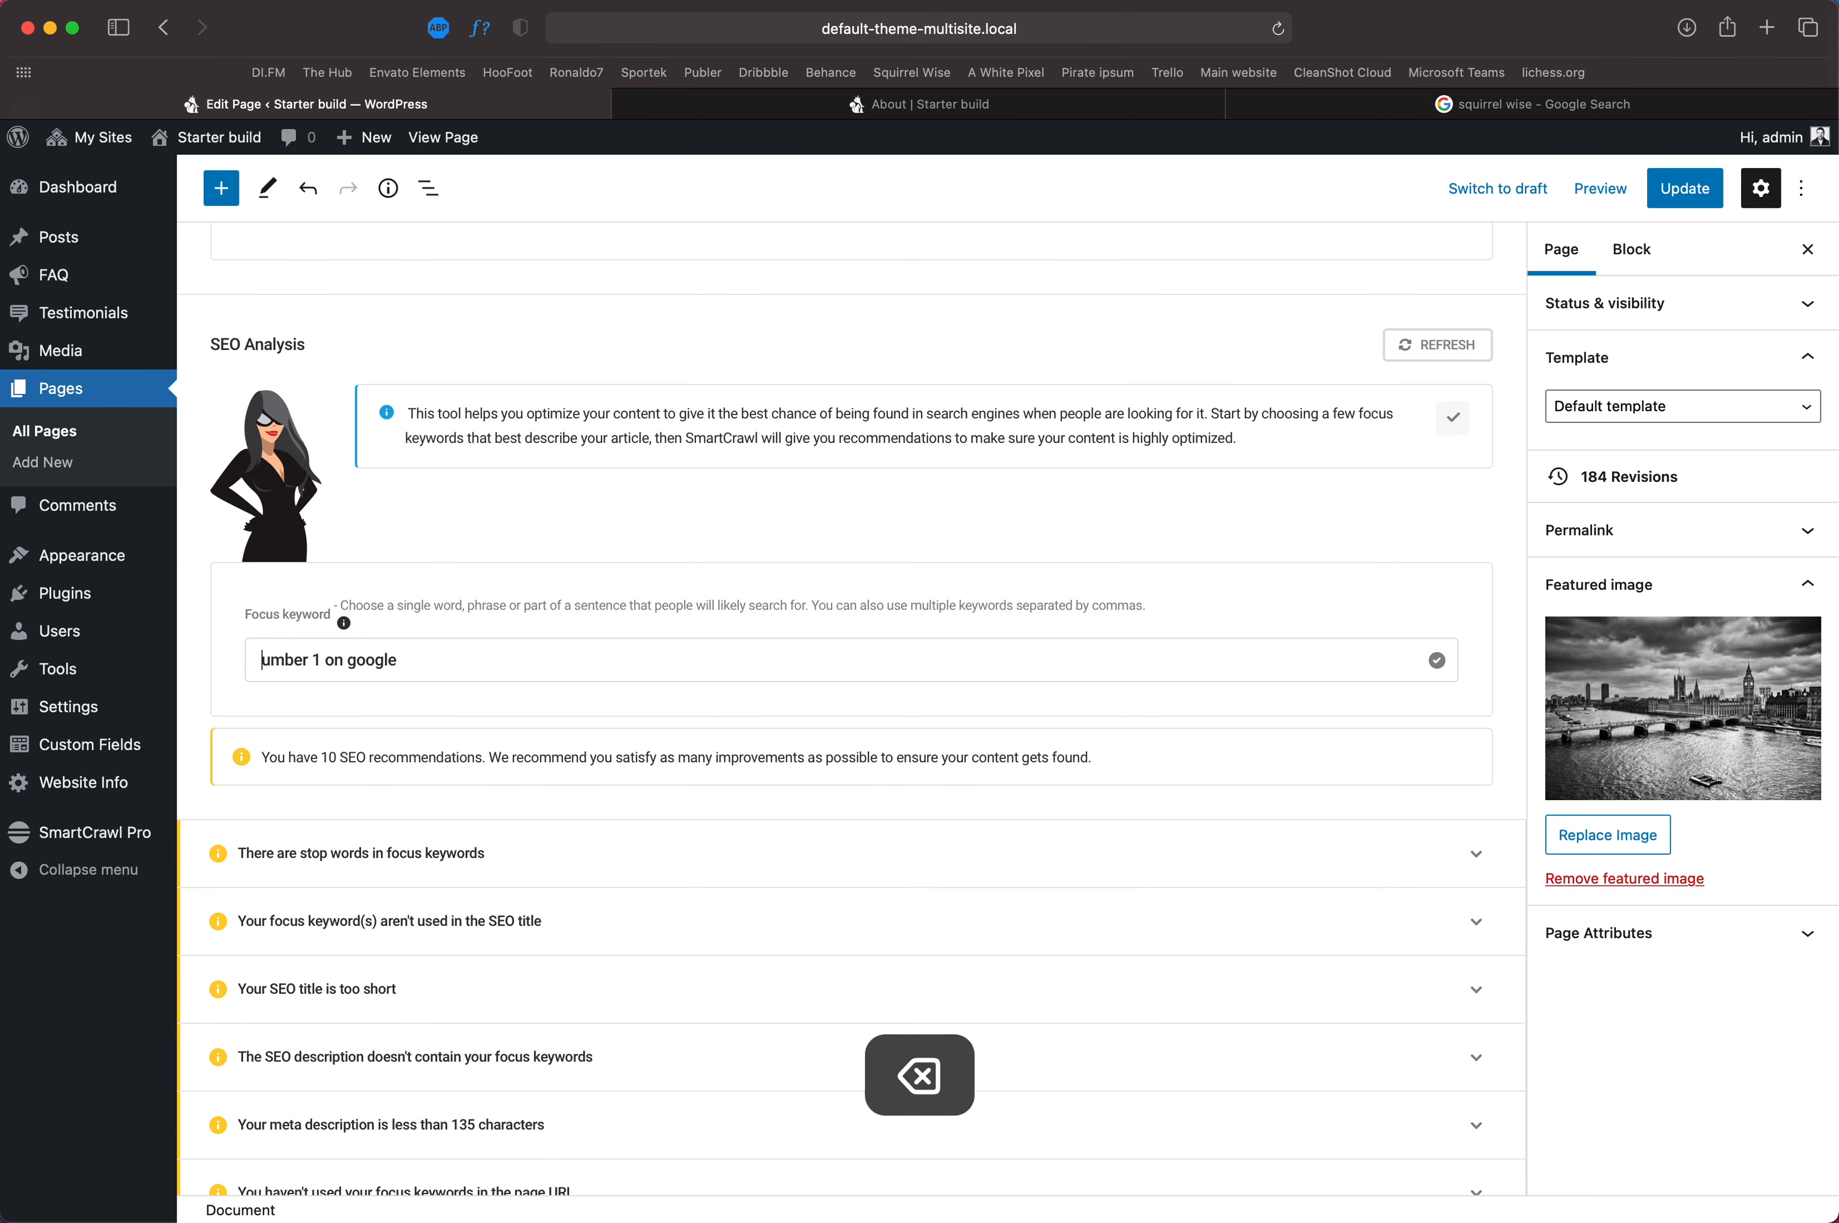
pyautogui.write('N')
pyautogui.moveTo(432, 662); pyautogui.dragTo(276, 670)
pyautogui.click(447, 660)
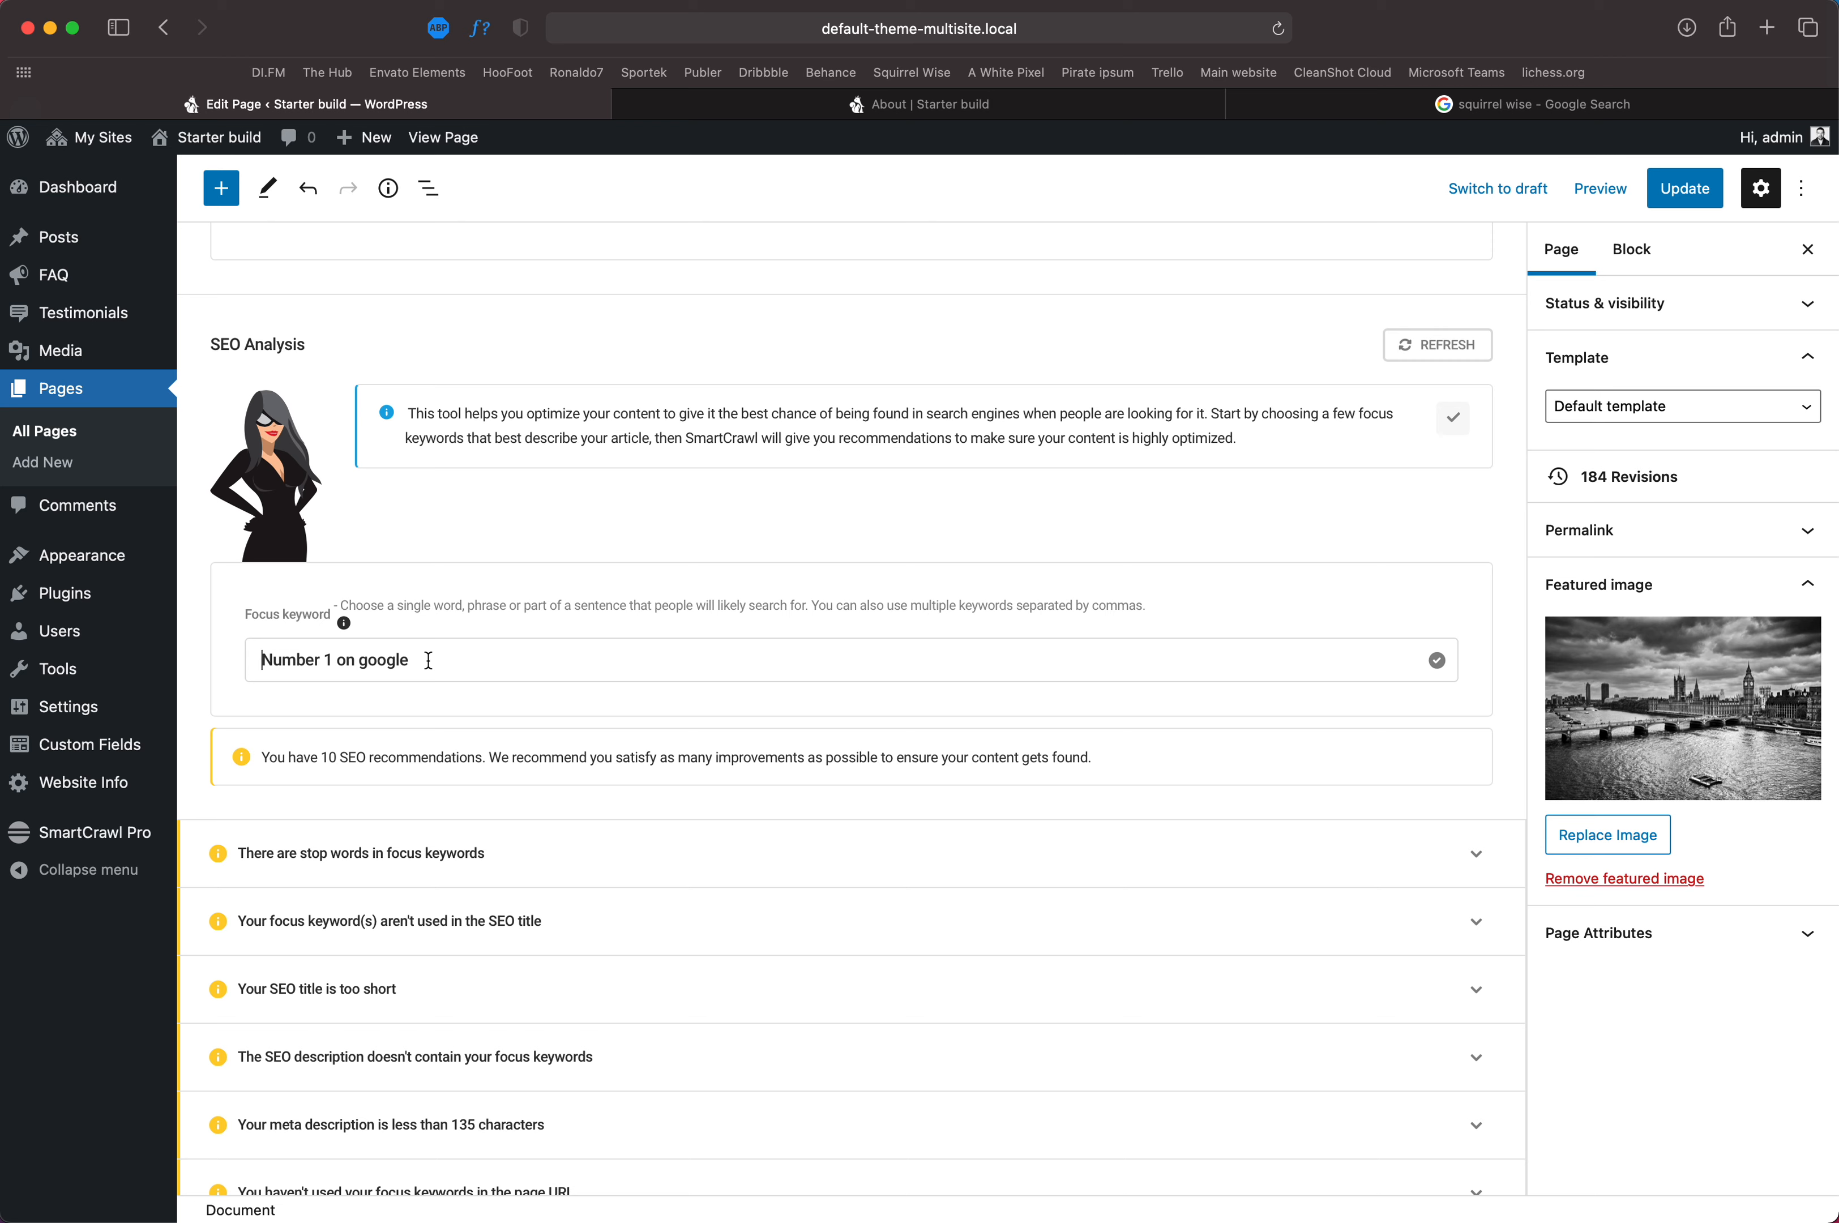
pyautogui.moveTo(423, 658); pyautogui.dragTo(271, 658)
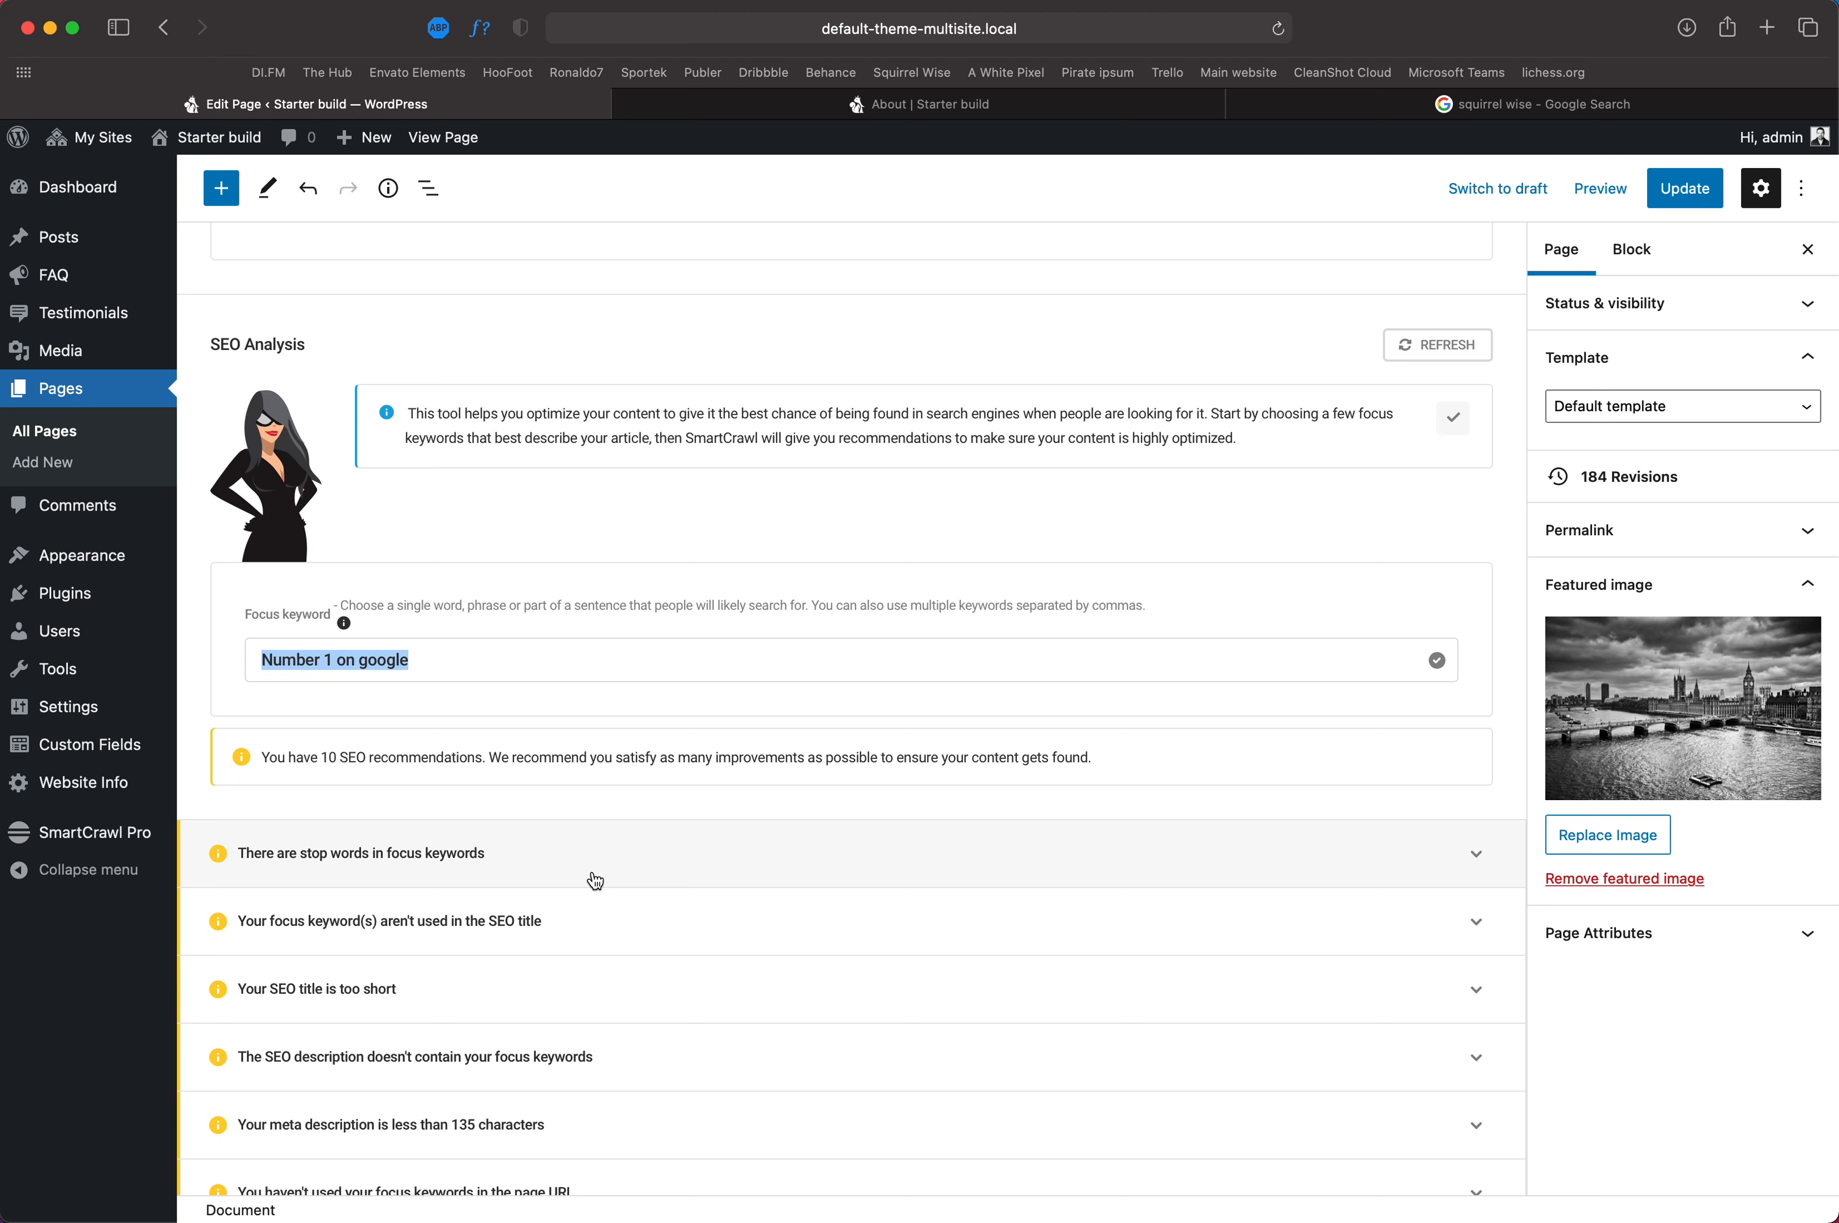
pyautogui.click(418, 661)
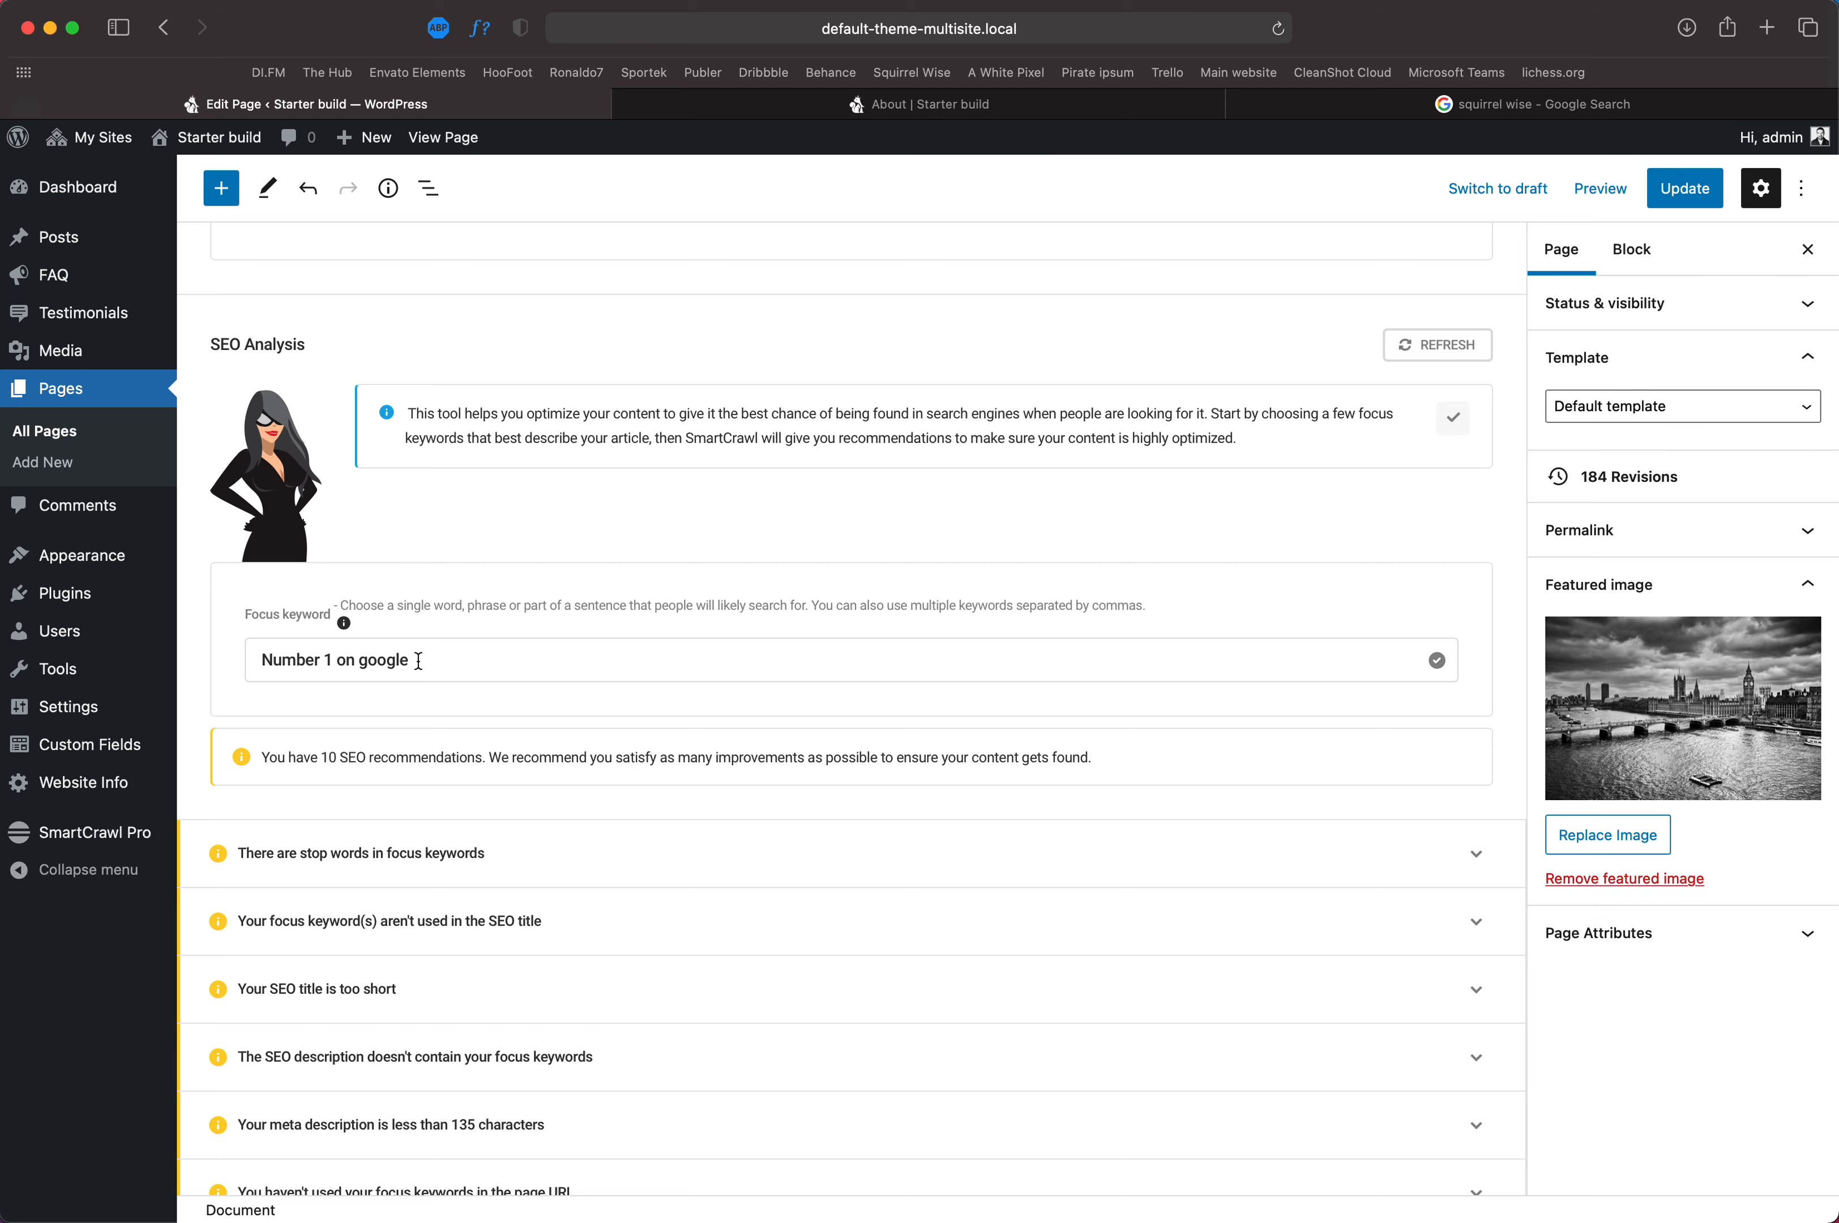
# Step: Read the details of the recommendation about stop words in the focus keywords, and collapse it
pyautogui.scroll(-3, 656, 1010)
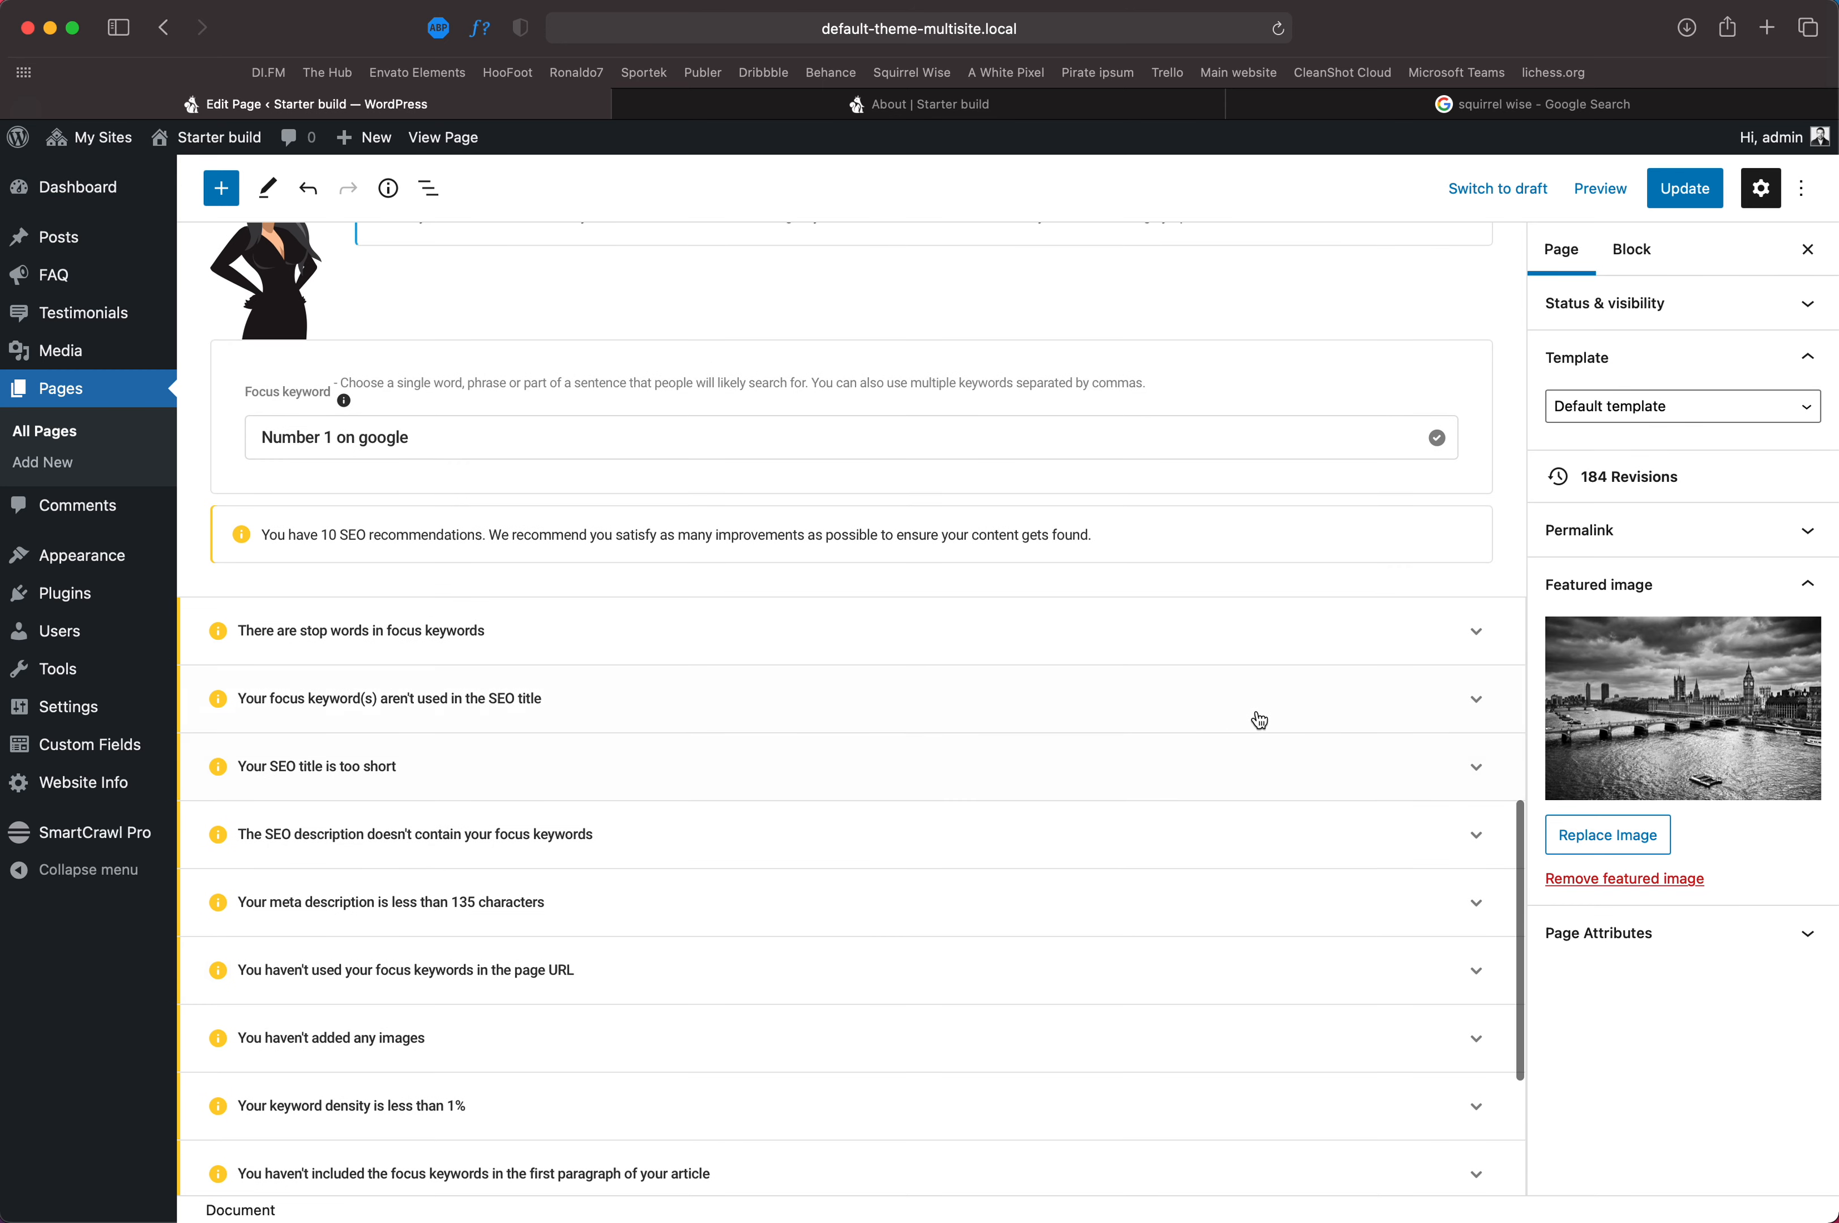
pyautogui.click(1465, 632)
pyautogui.click(1486, 1093)
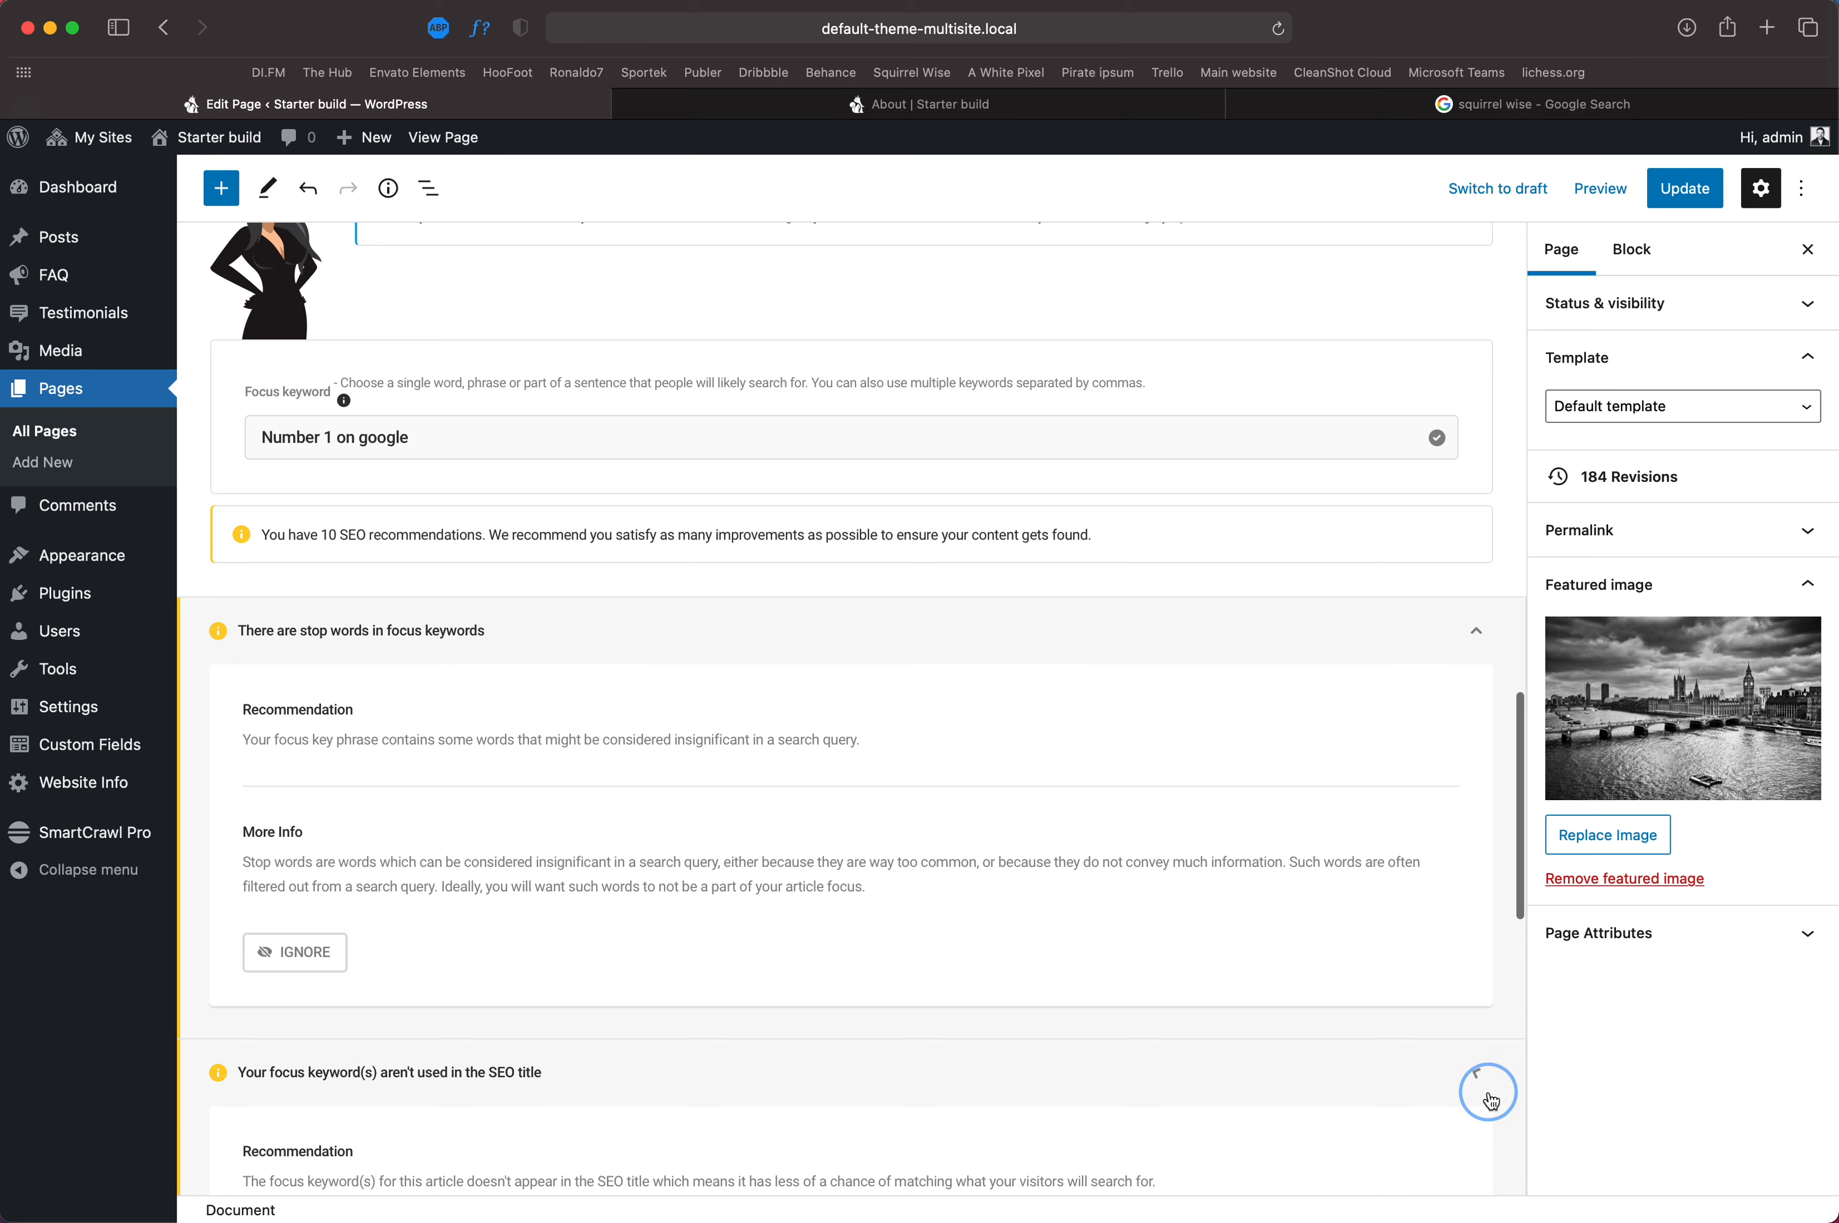
pyautogui.click(1486, 1093)
pyautogui.click(1493, 637)
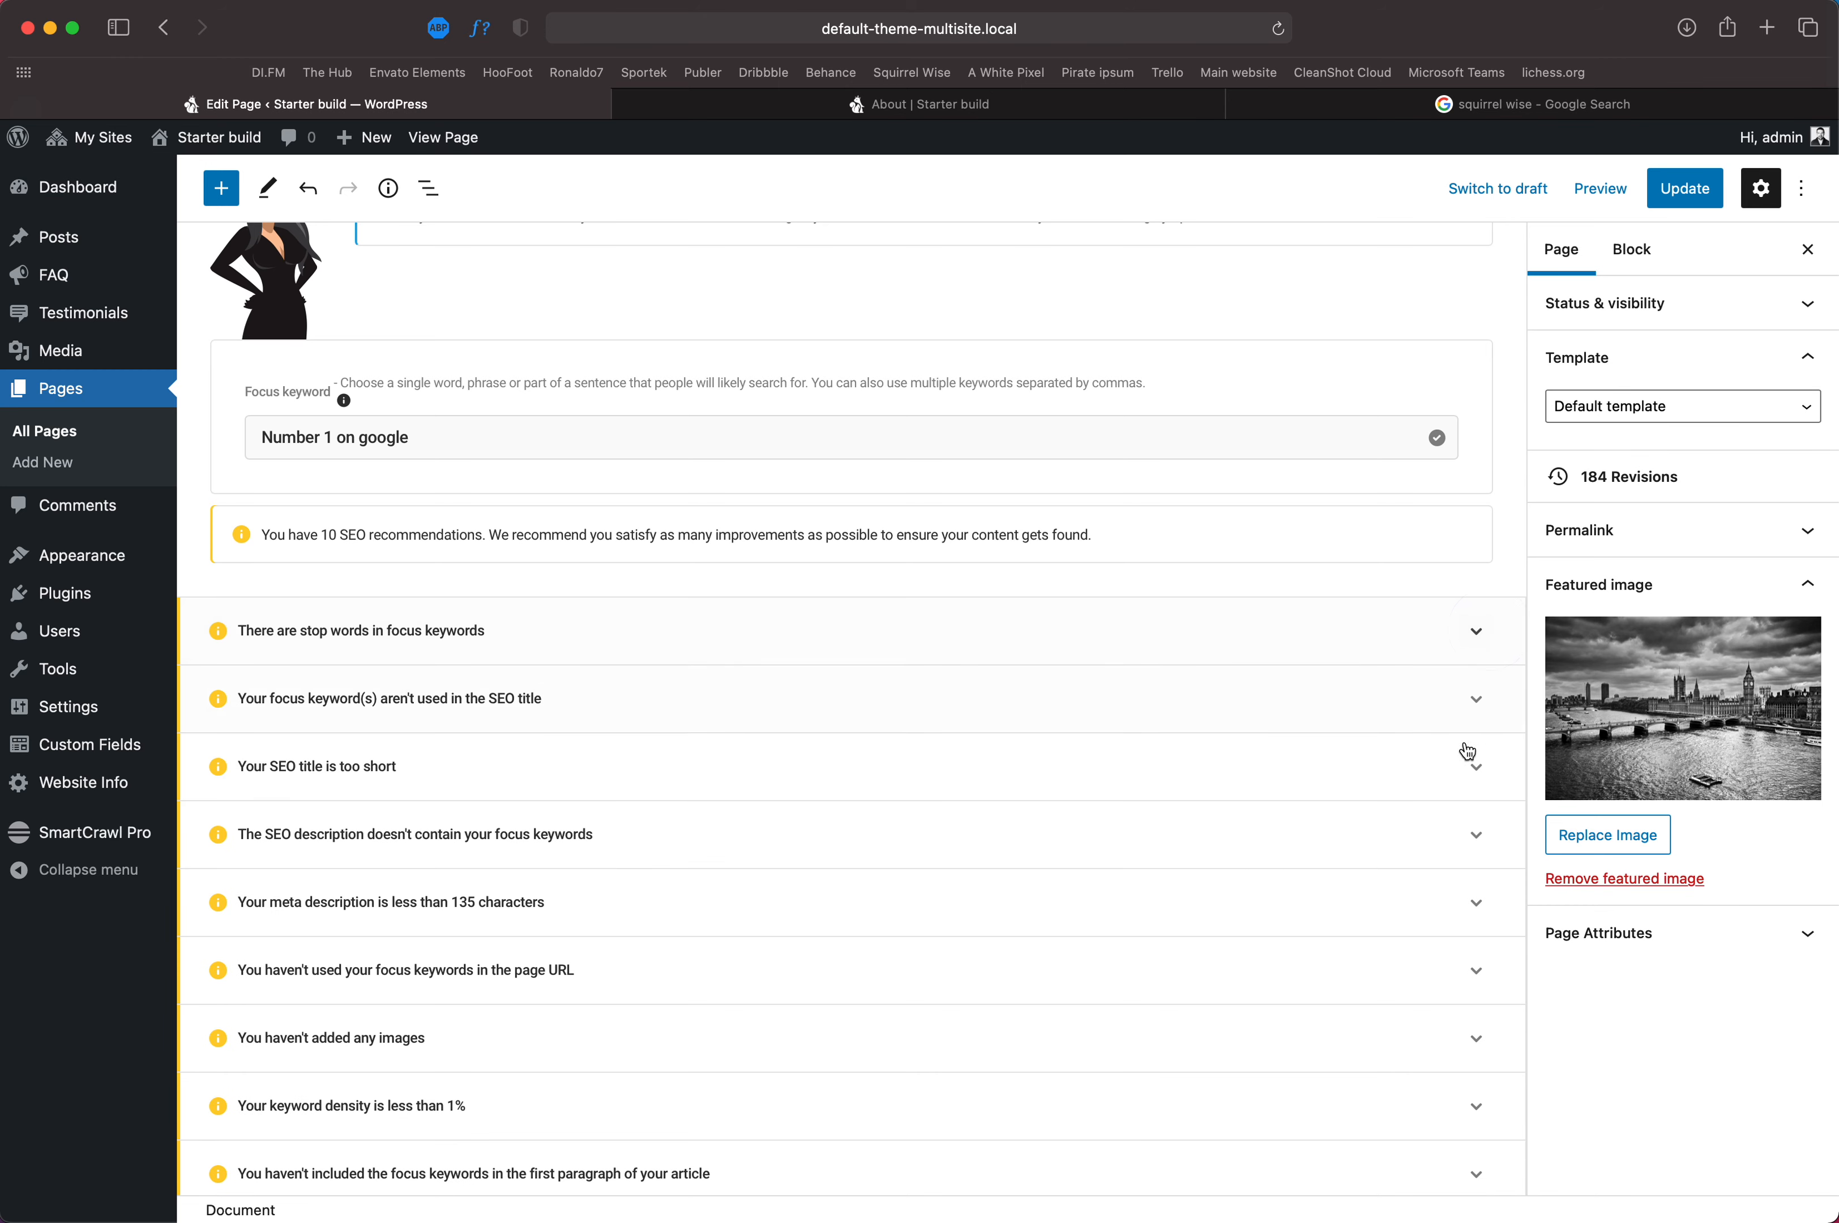
pyautogui.scroll(-2, 661, 767)
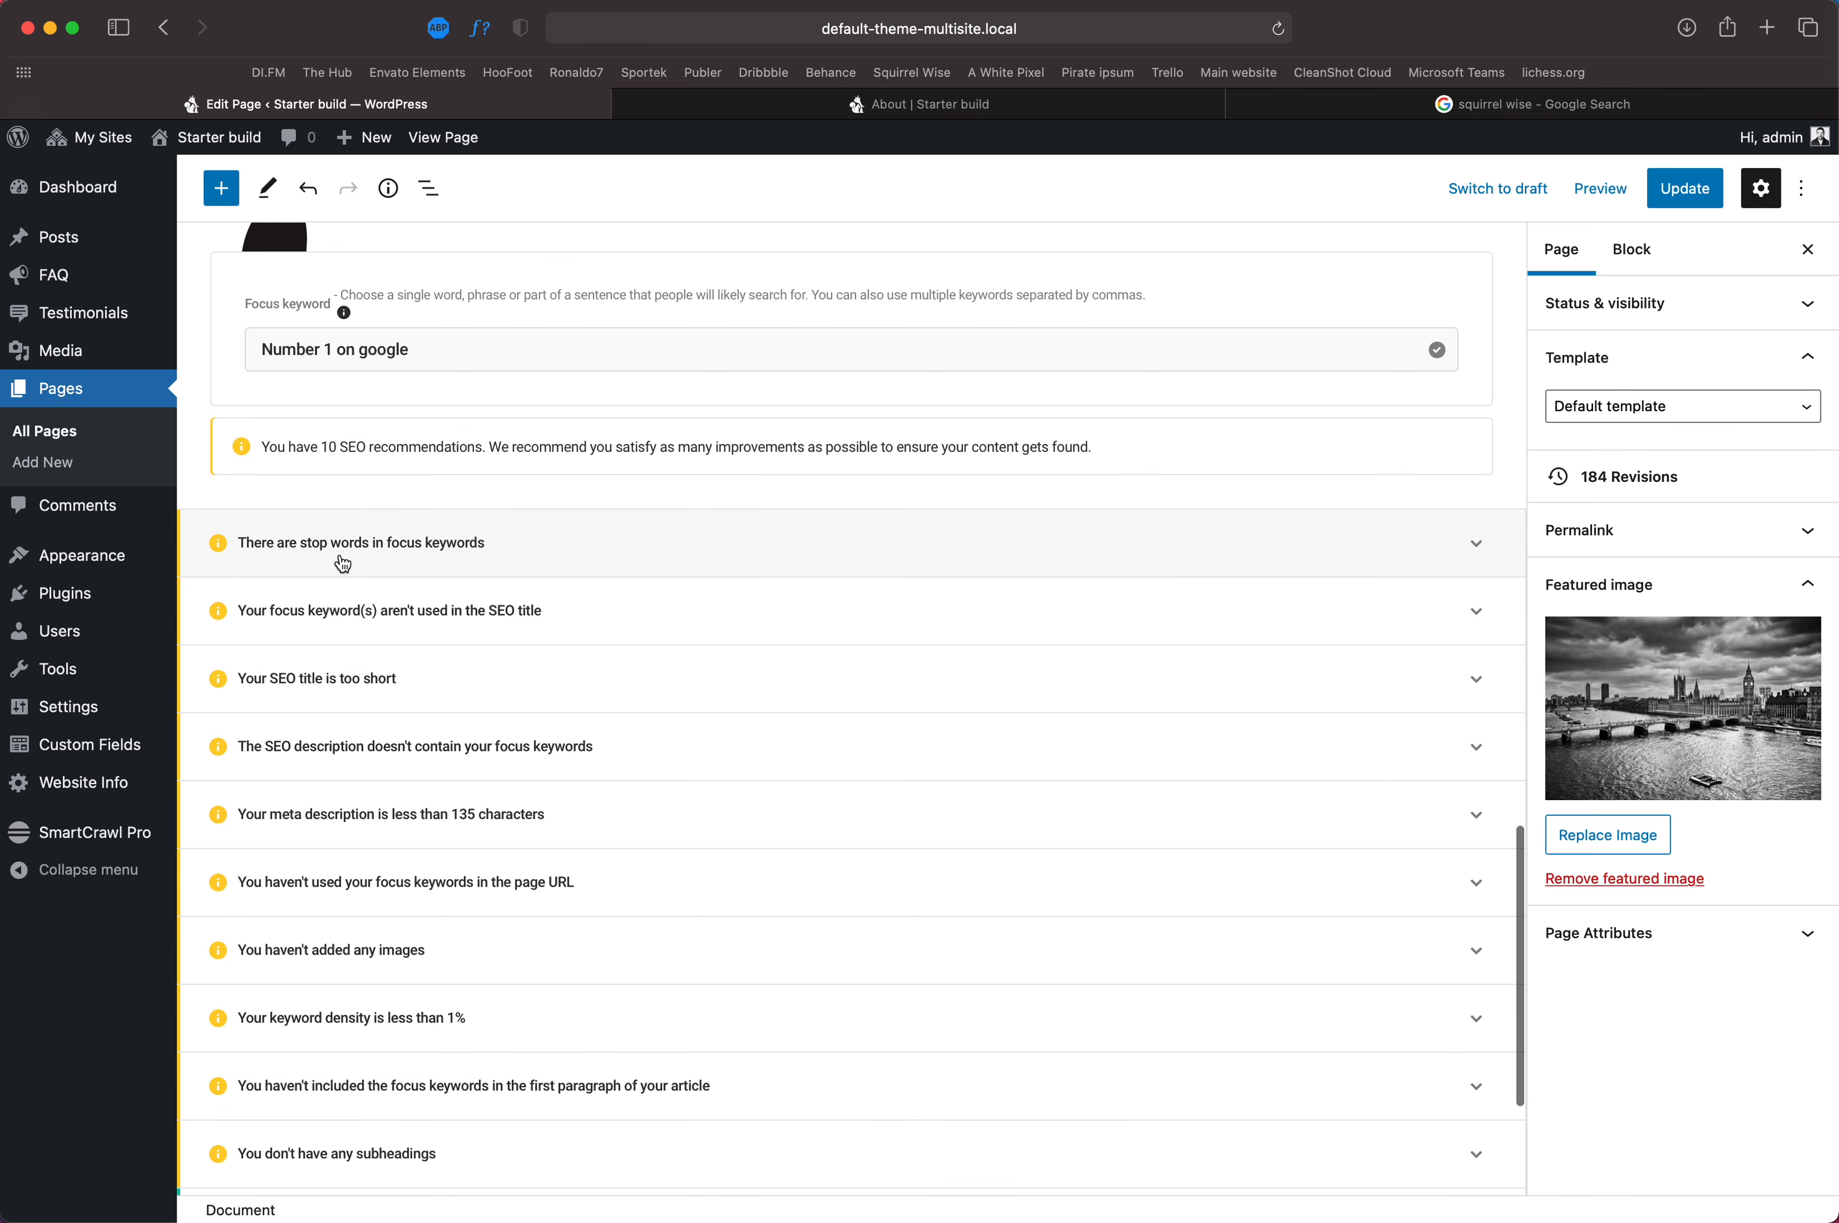
pyautogui.click(447, 563)
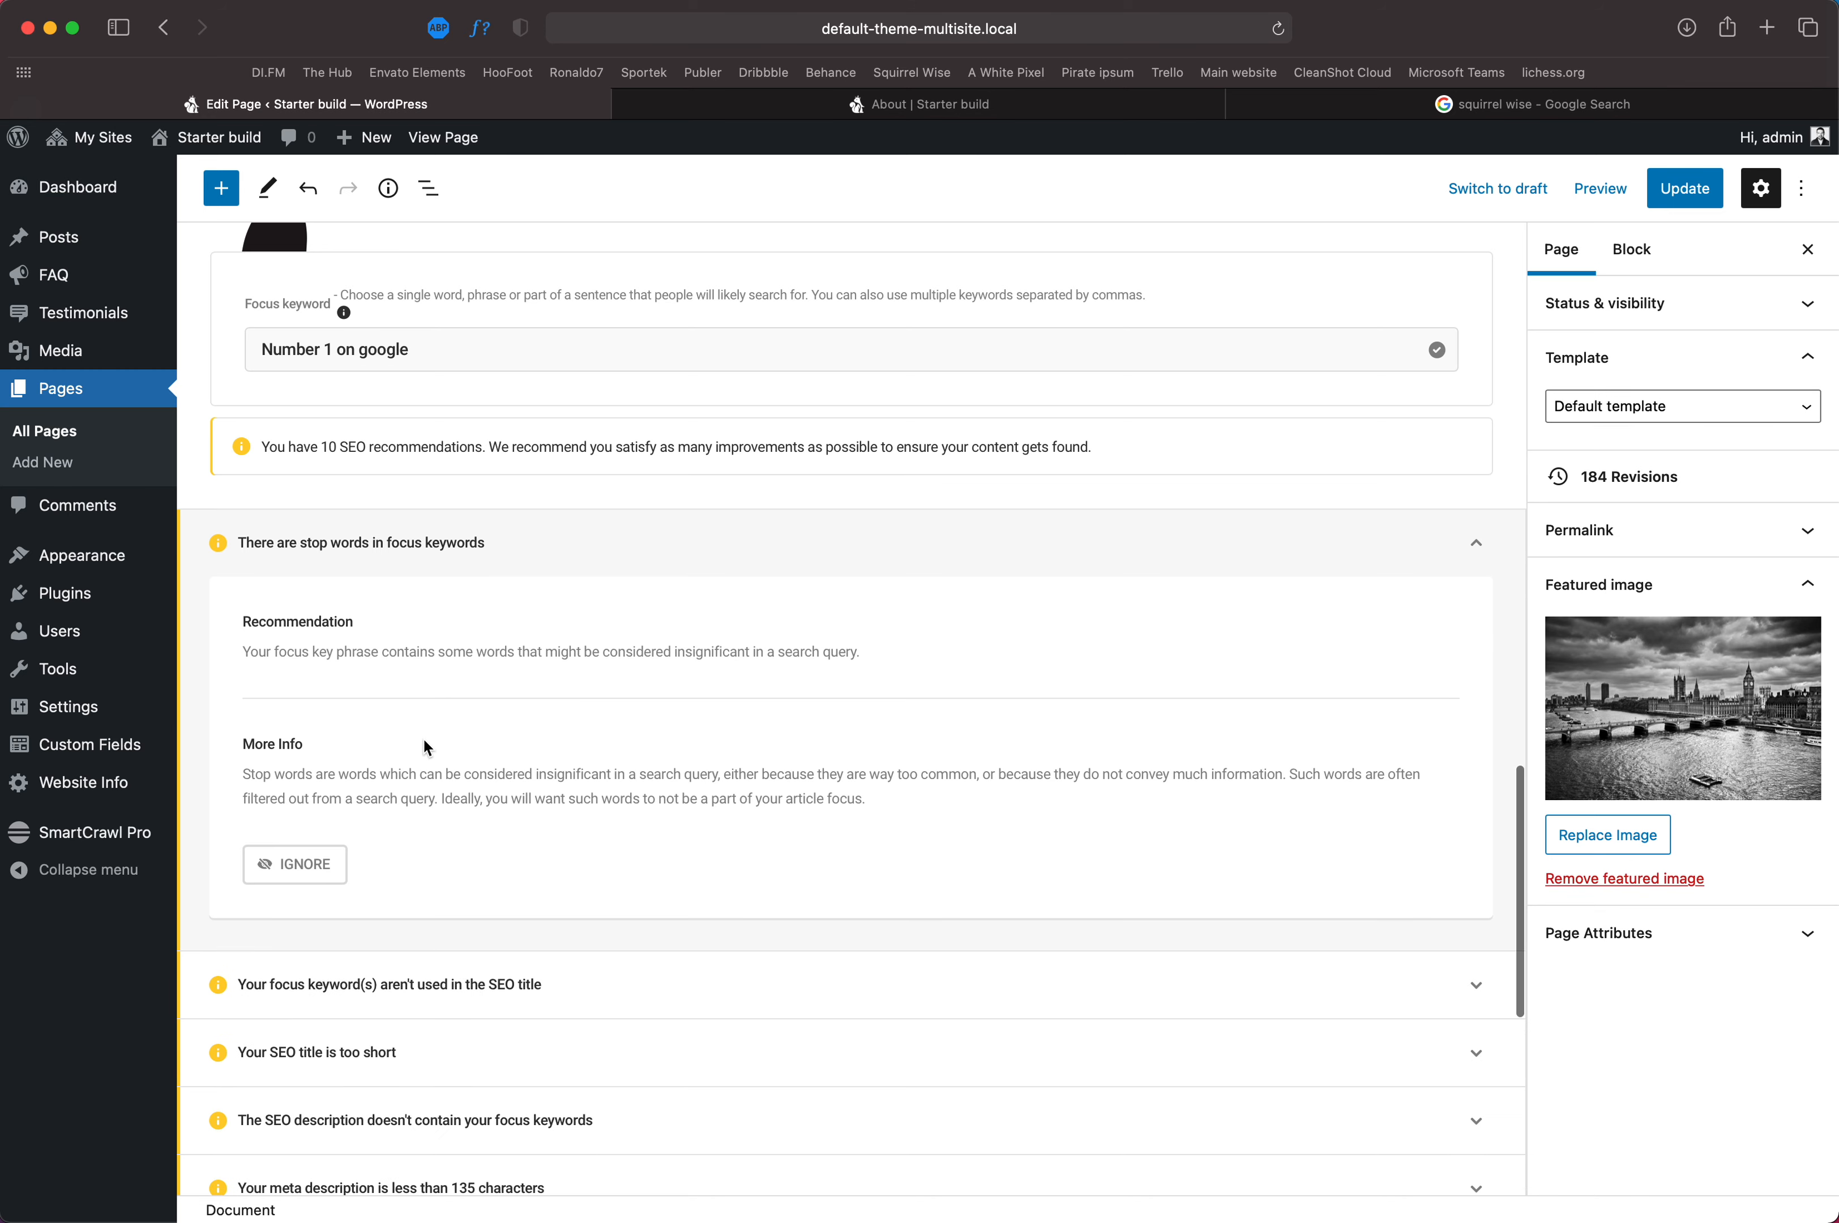
pyautogui.scroll(3, 423, 747)
pyautogui.scroll(-2, 468, 628)
pyautogui.click(468, 605)
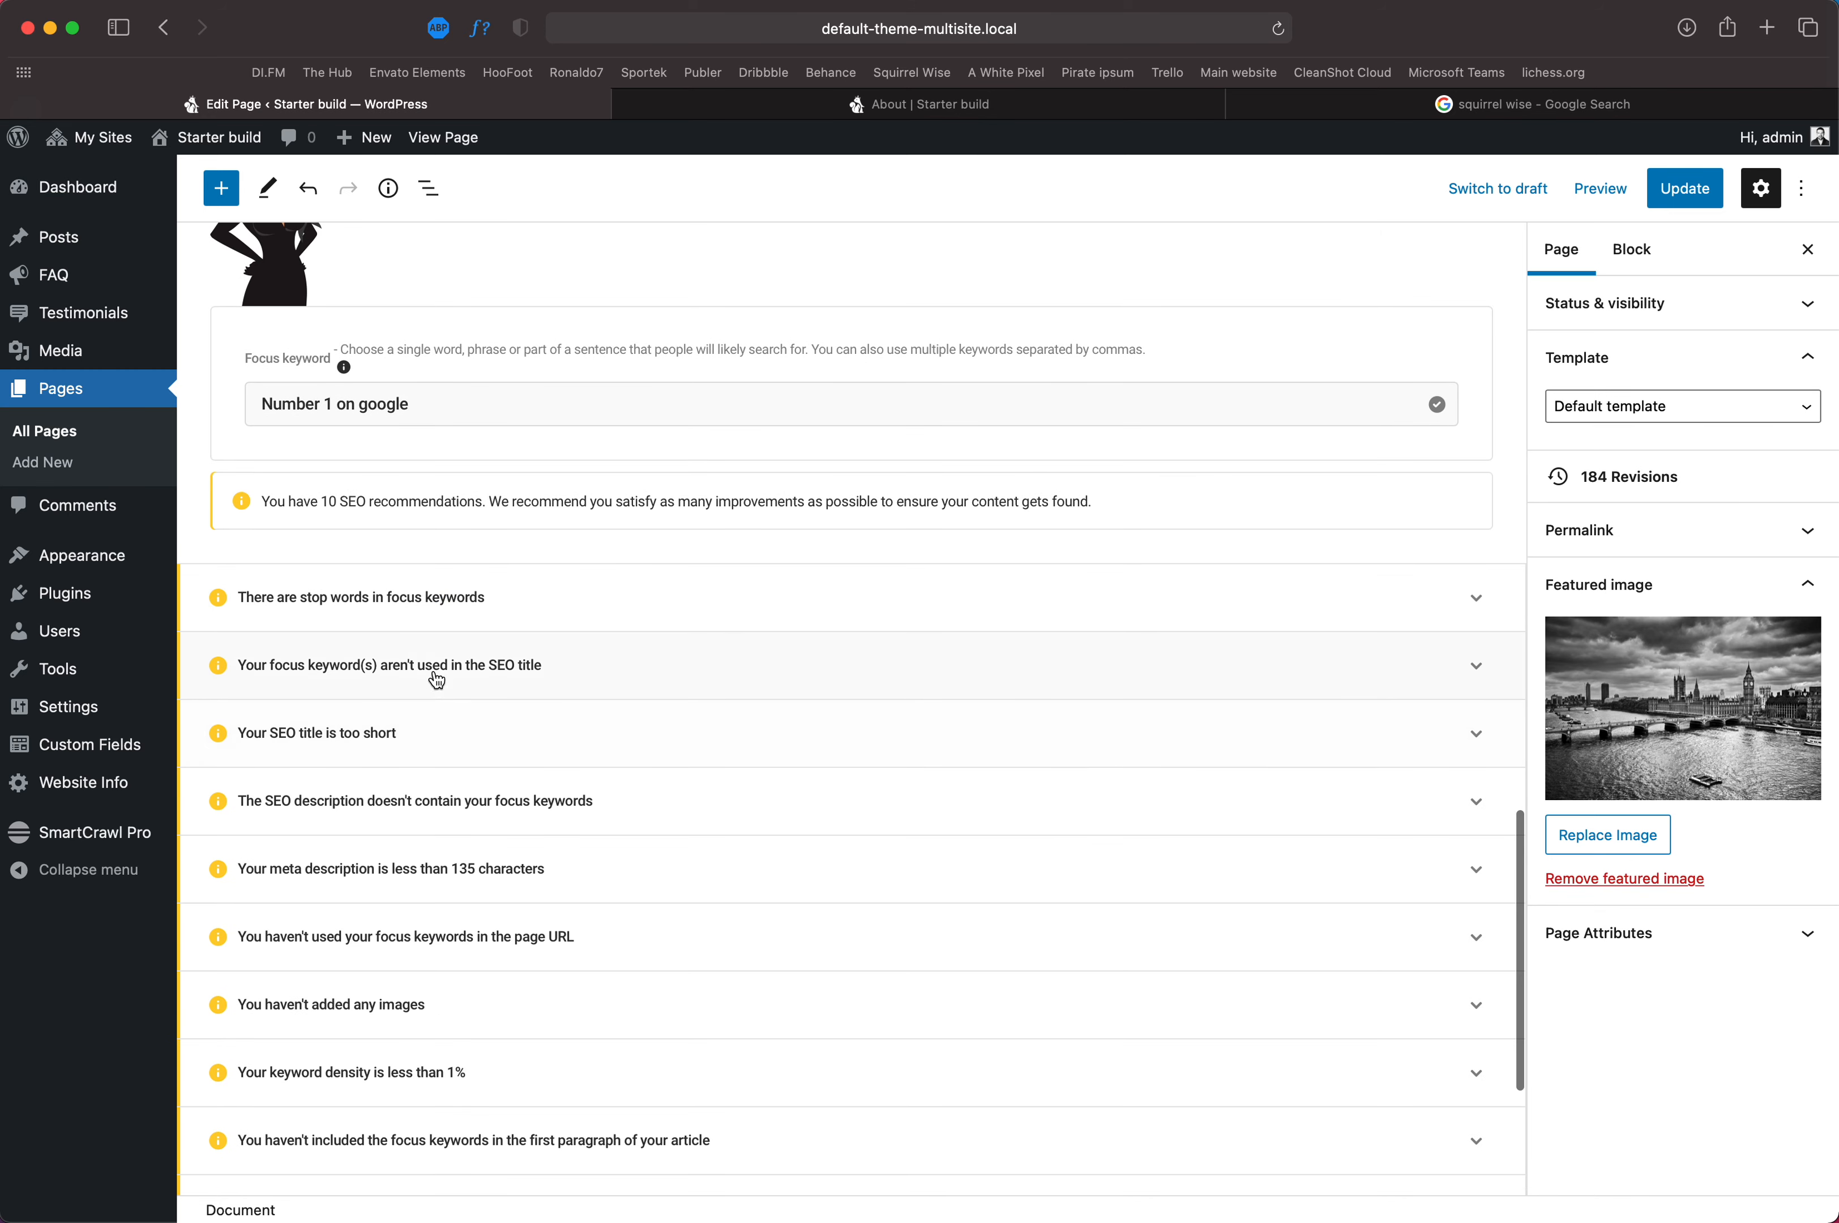
# Step: Read the details of the recommendation about focus keywords missing from the SEO title, and collapse it
pyautogui.click(436, 682)
pyautogui.scroll(-5, 493, 791)
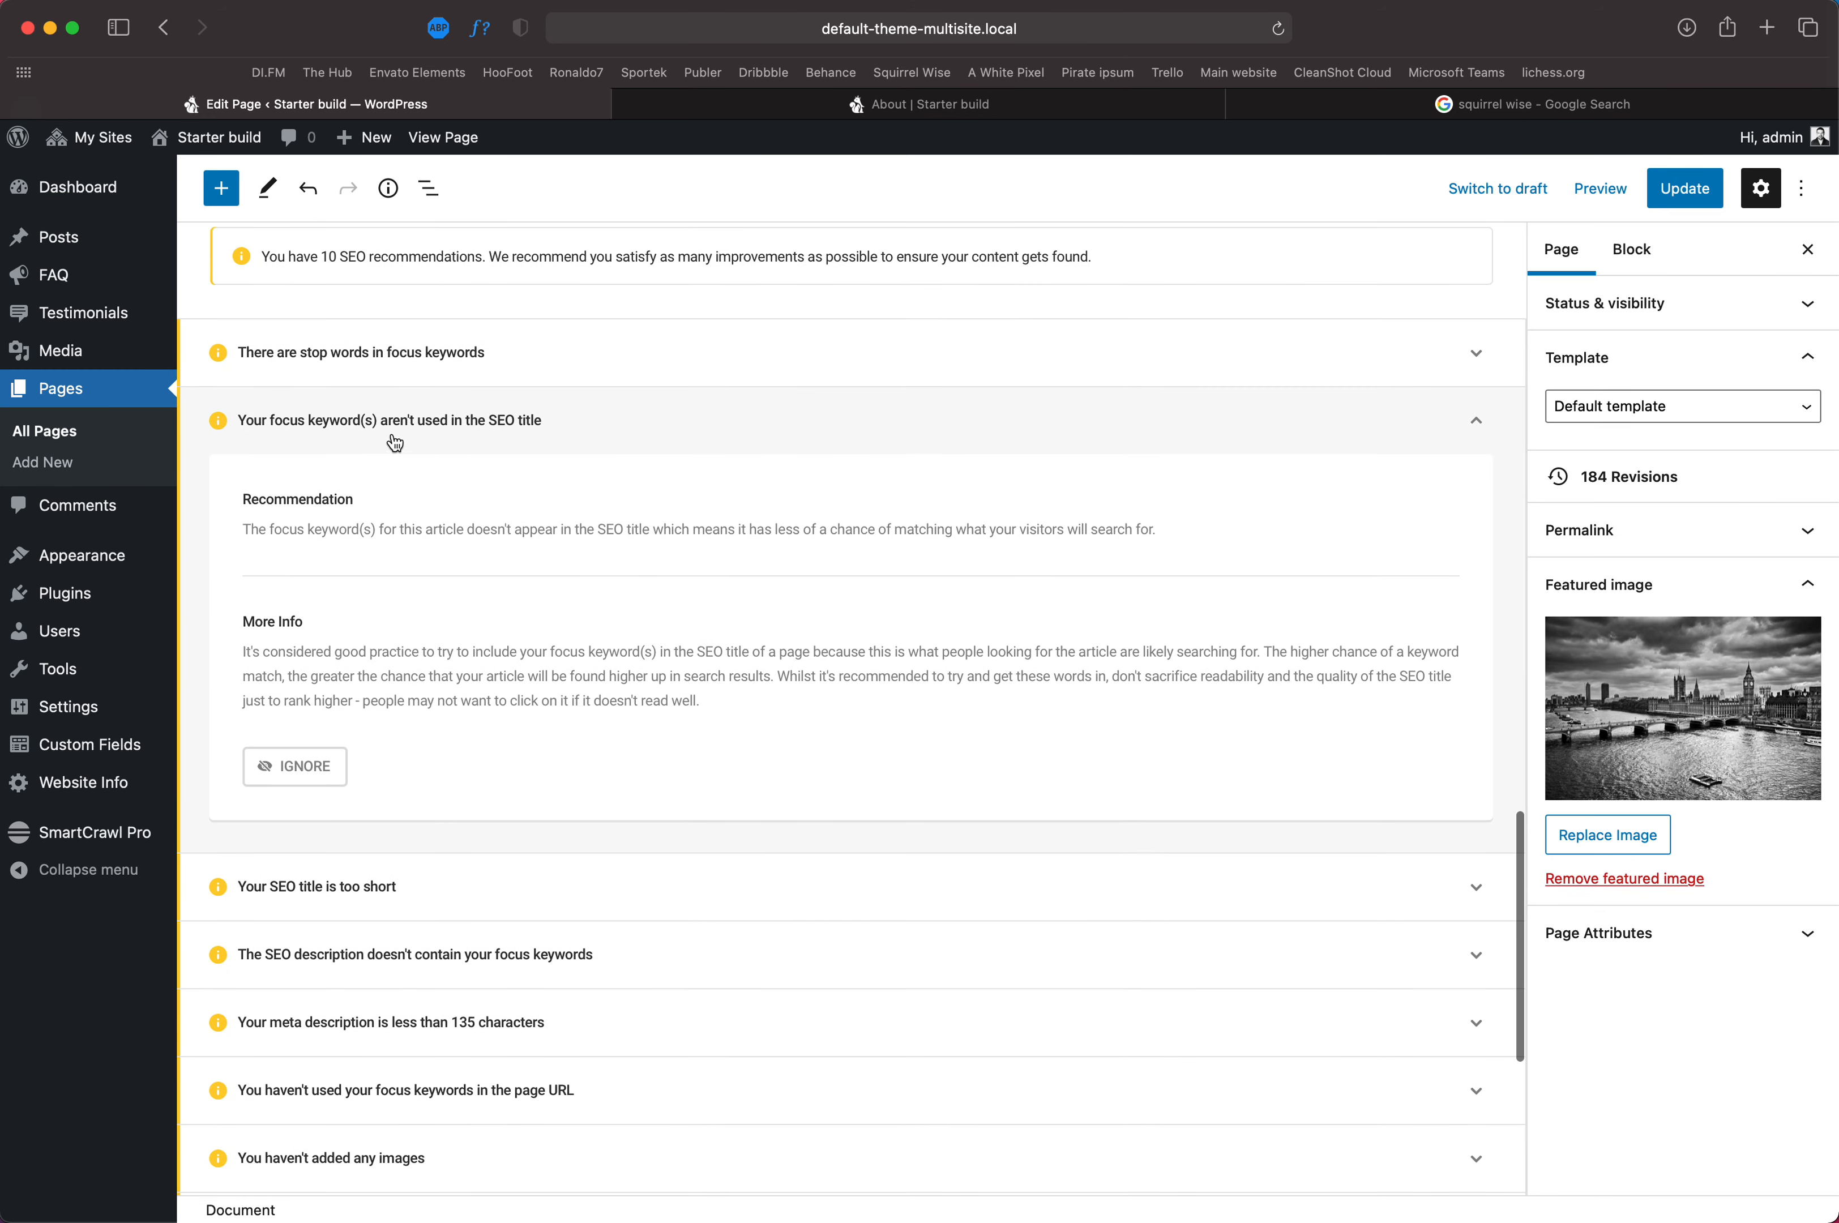
pyautogui.scroll(4, 526, 434)
pyautogui.scroll(2, 562, 932)
pyautogui.scroll(-2, 562, 1026)
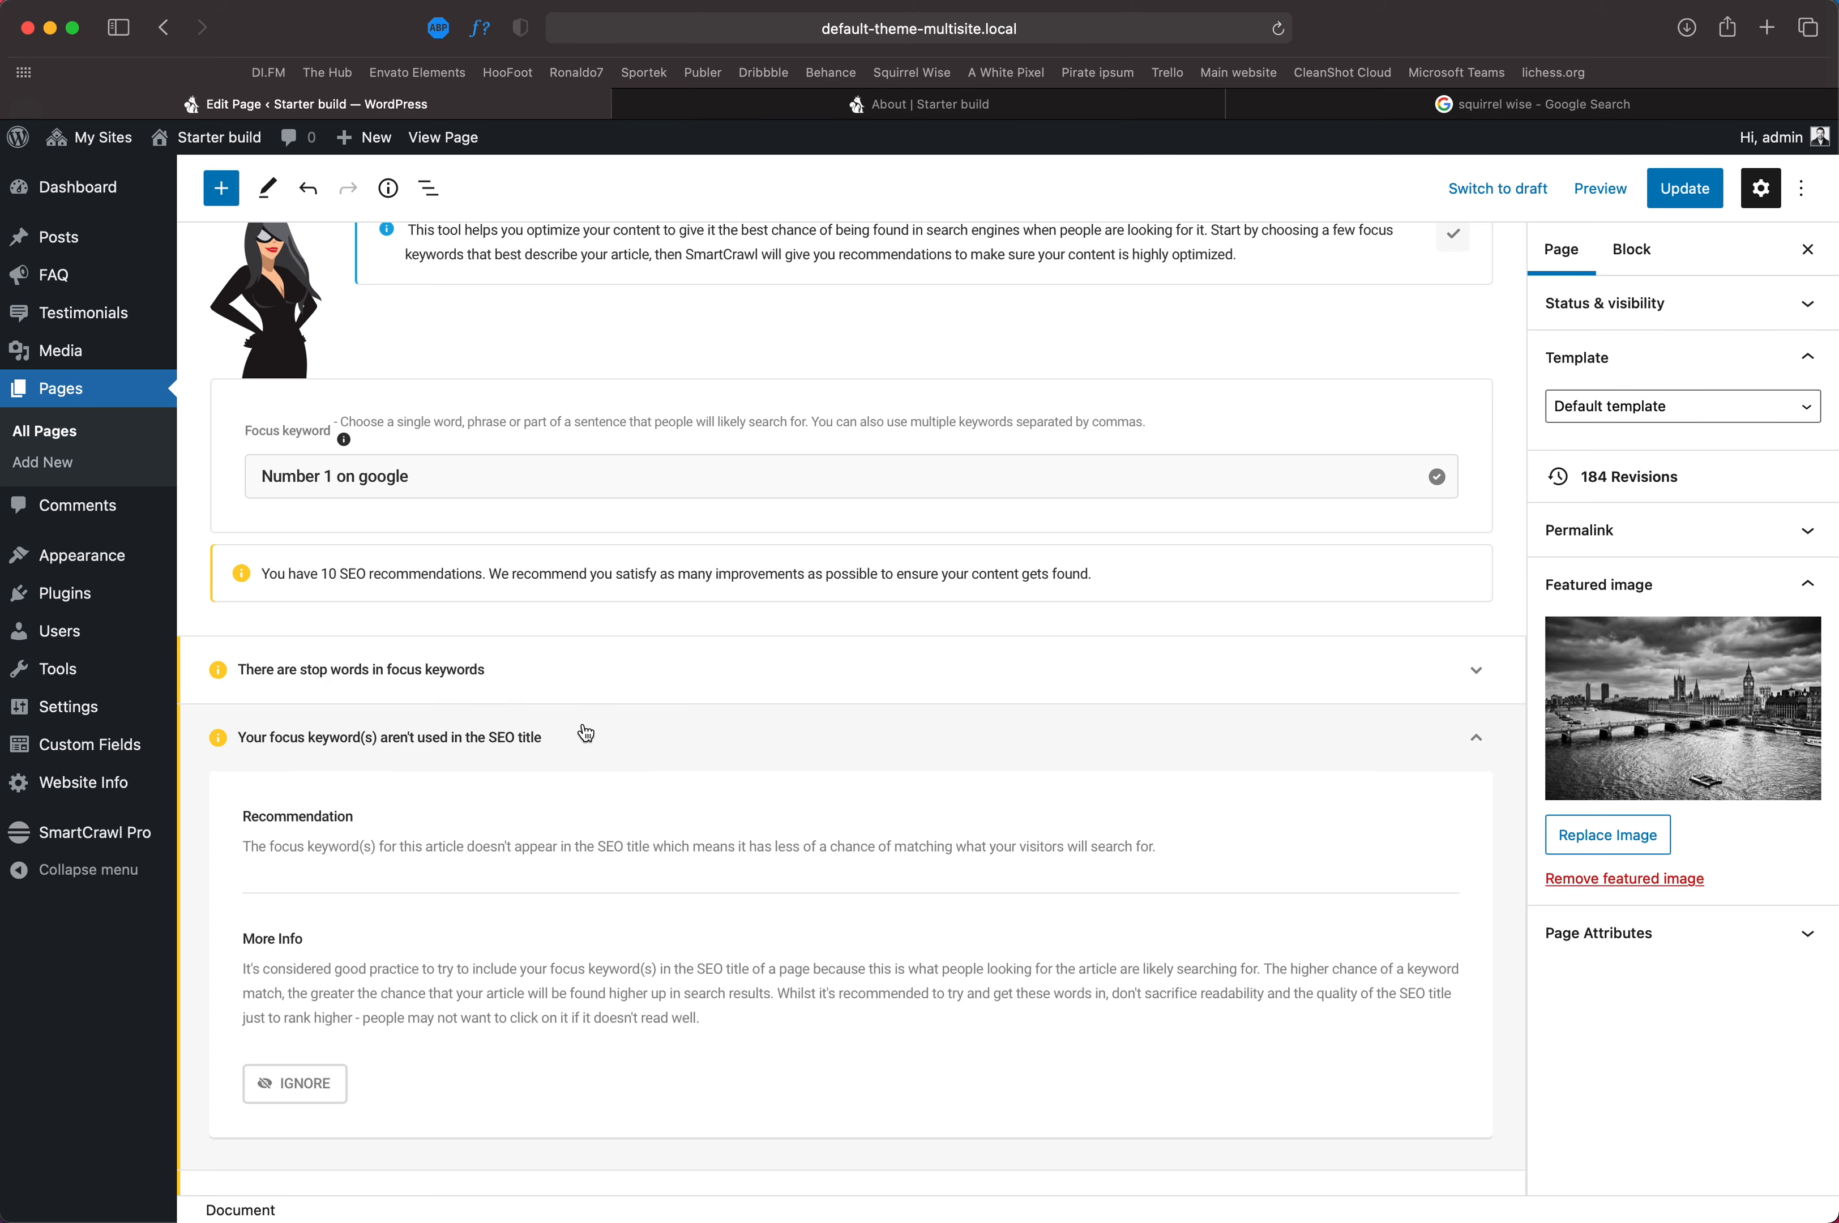
pyautogui.click(1475, 741)
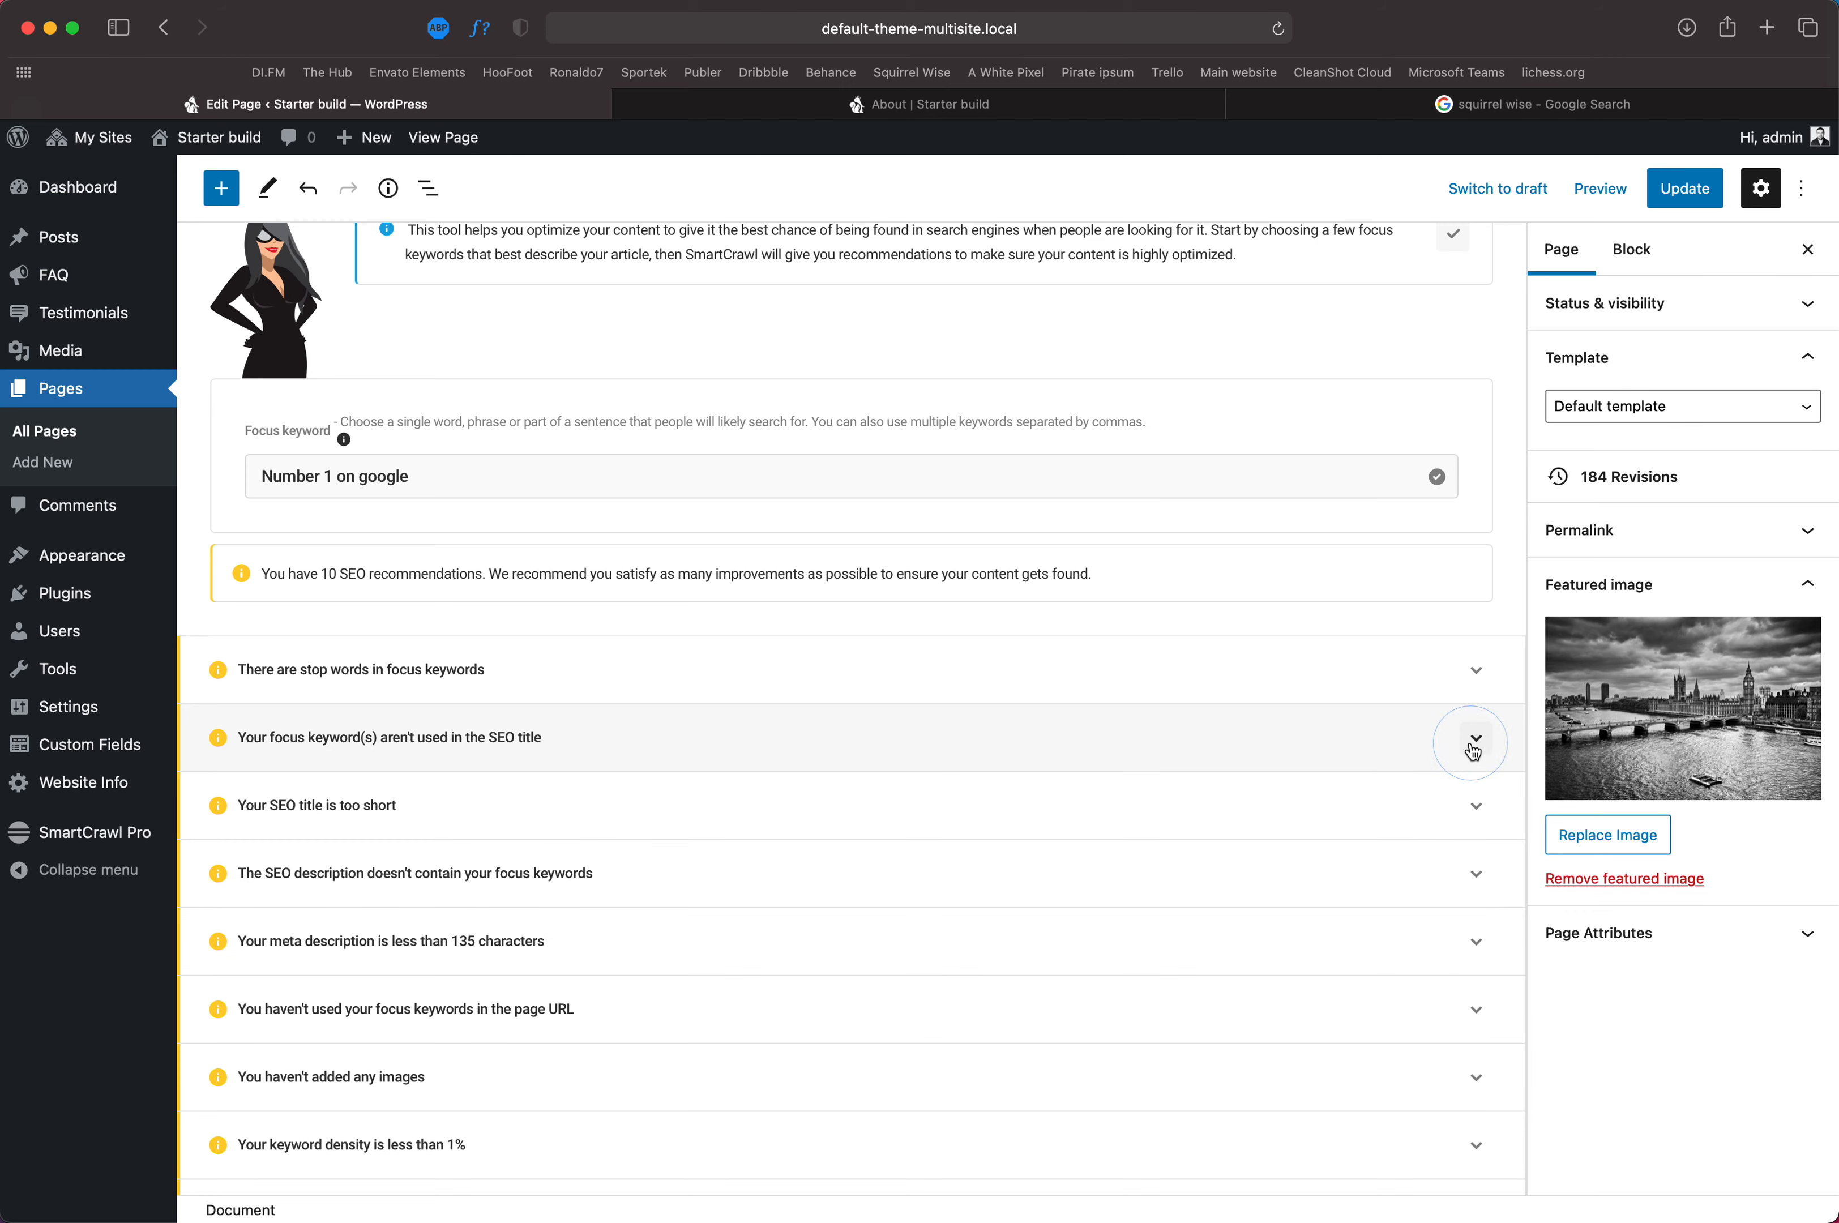
# Step: Compare the SEO title, description and focus keyword with the full list of SEO Analysis recommendations
pyautogui.scroll(5, 649, 874)
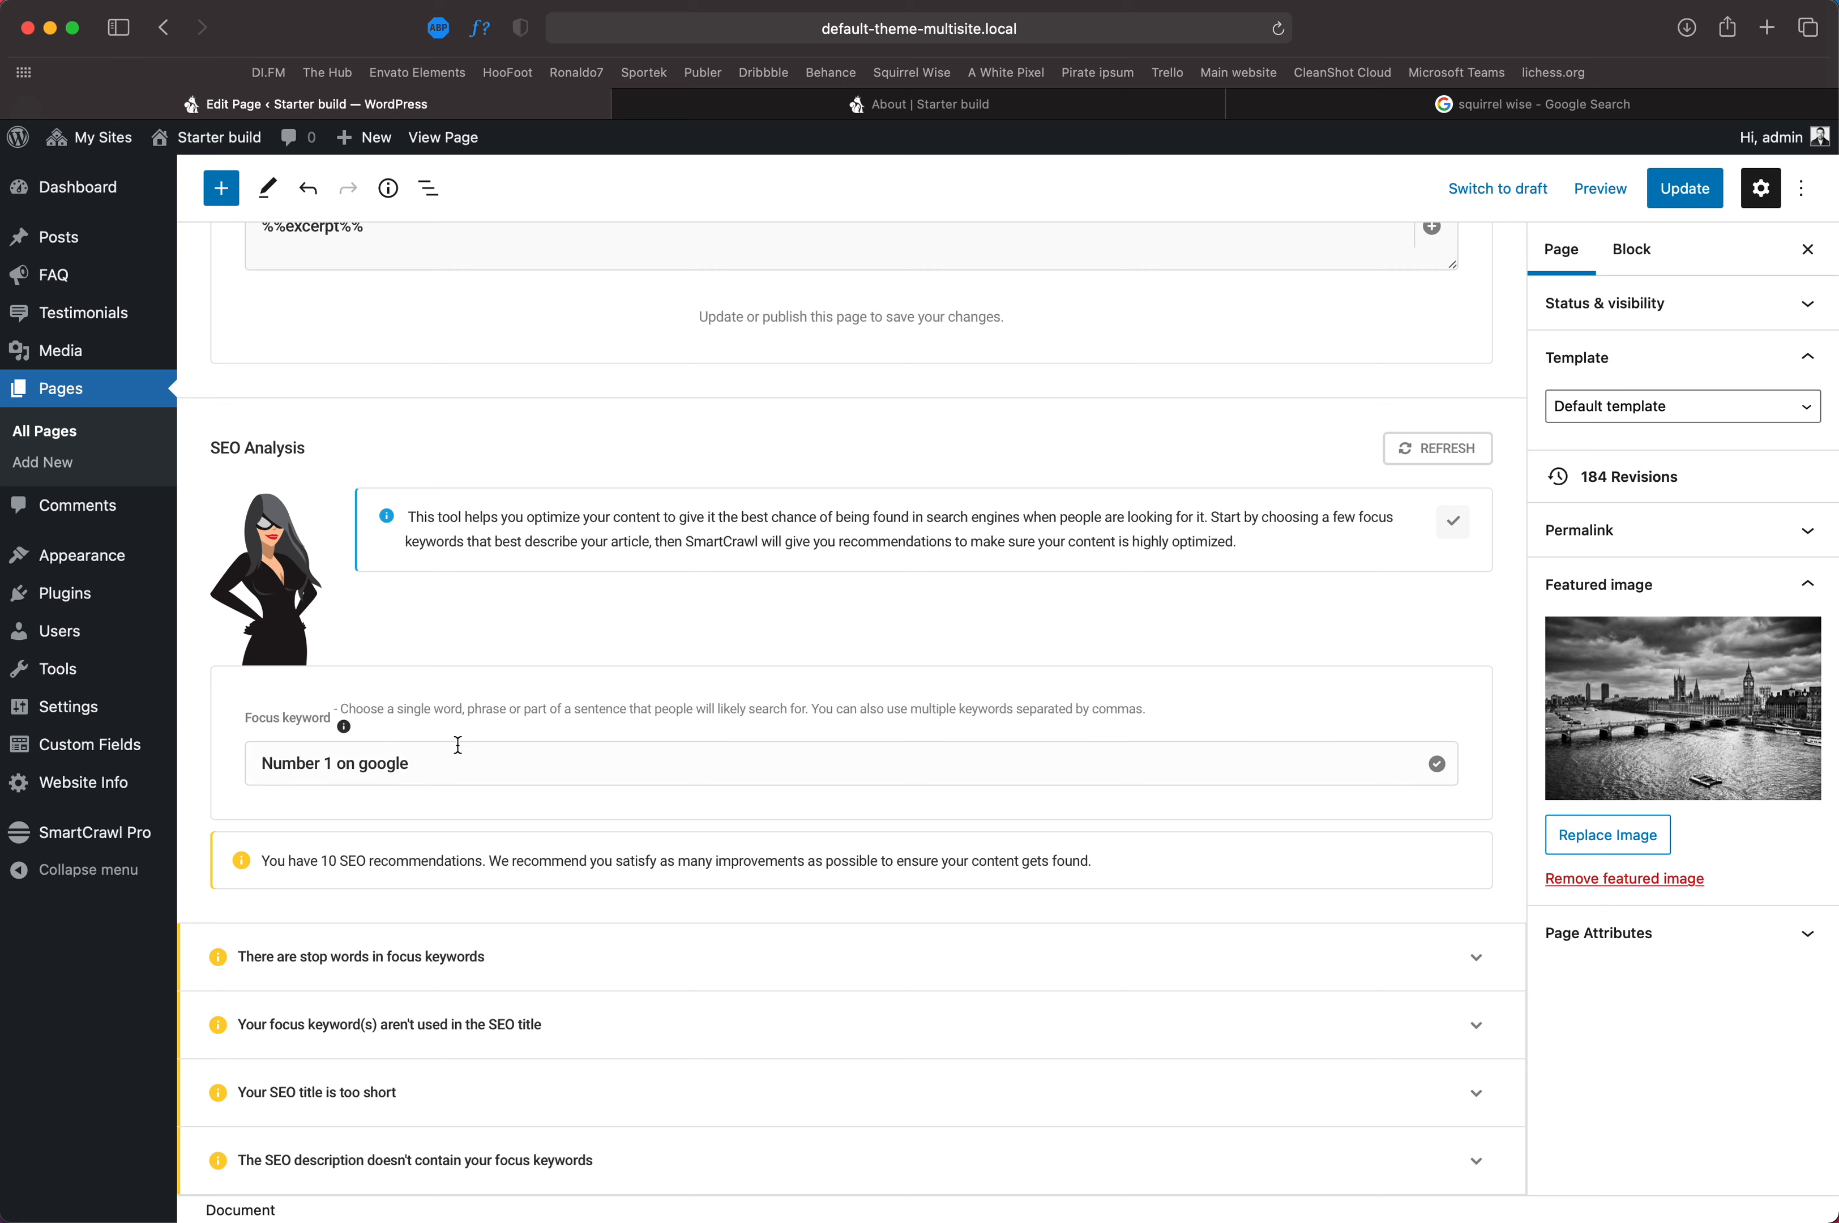
pyautogui.scroll(5, 743, 735)
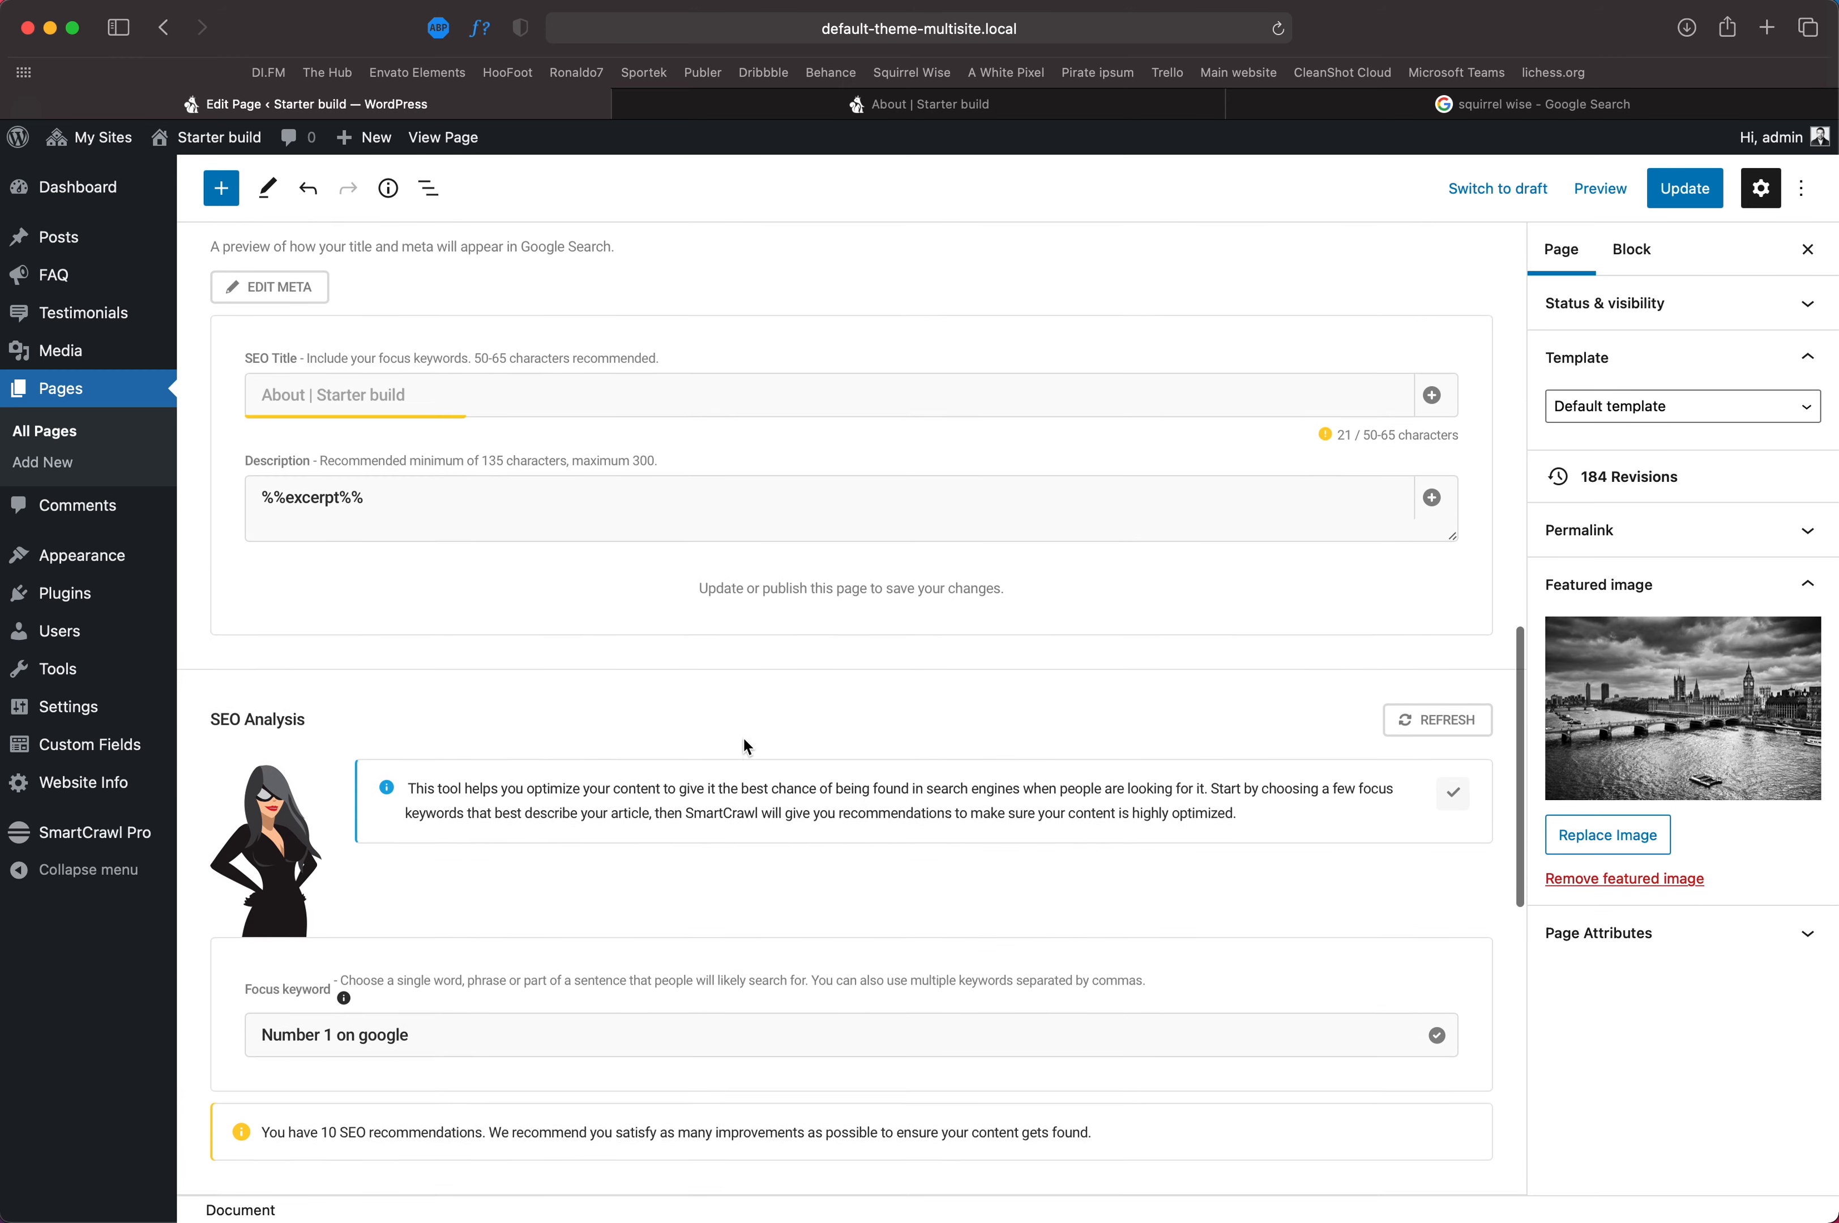
pyautogui.scroll(-6, 744, 736)
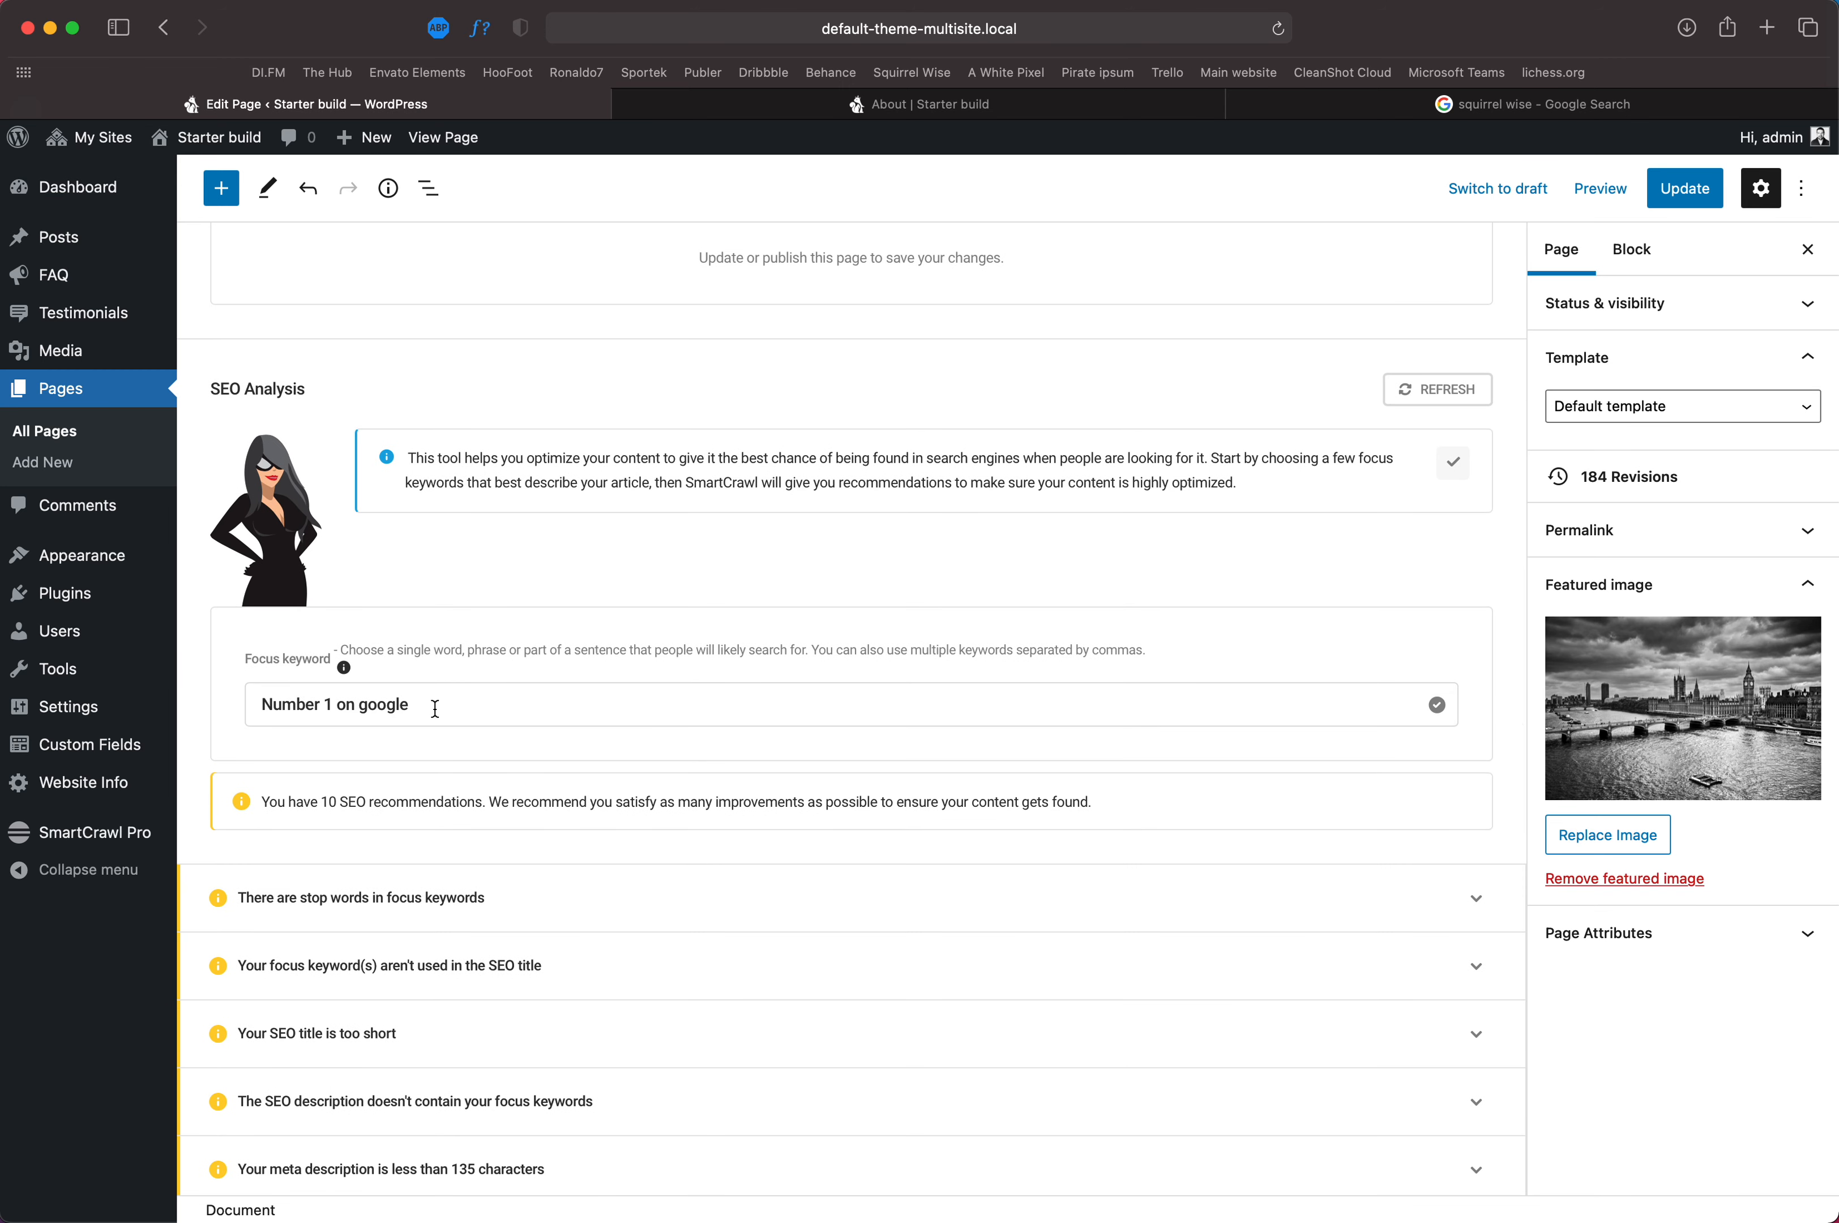
pyautogui.scroll(-12, 435, 712)
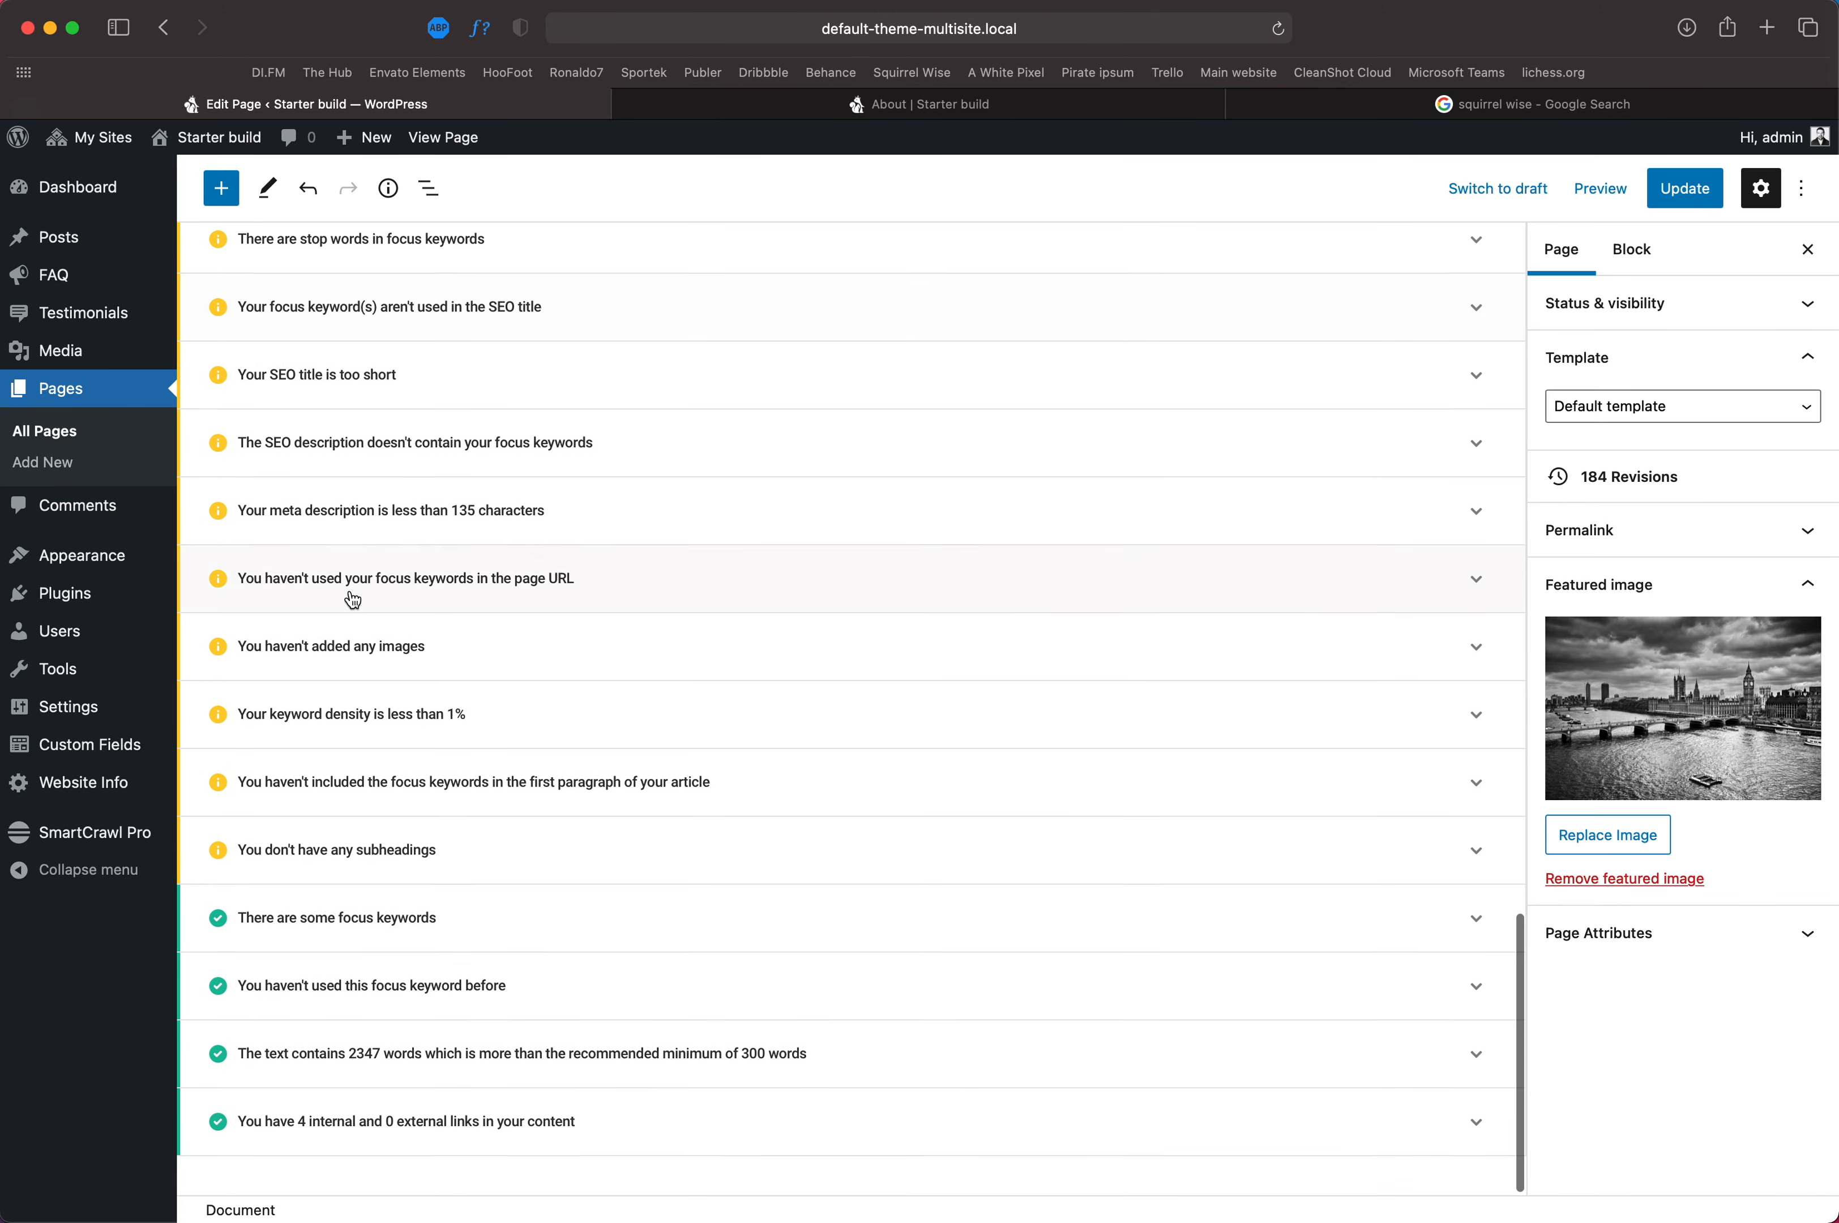
pyautogui.scroll(13, 395, 723)
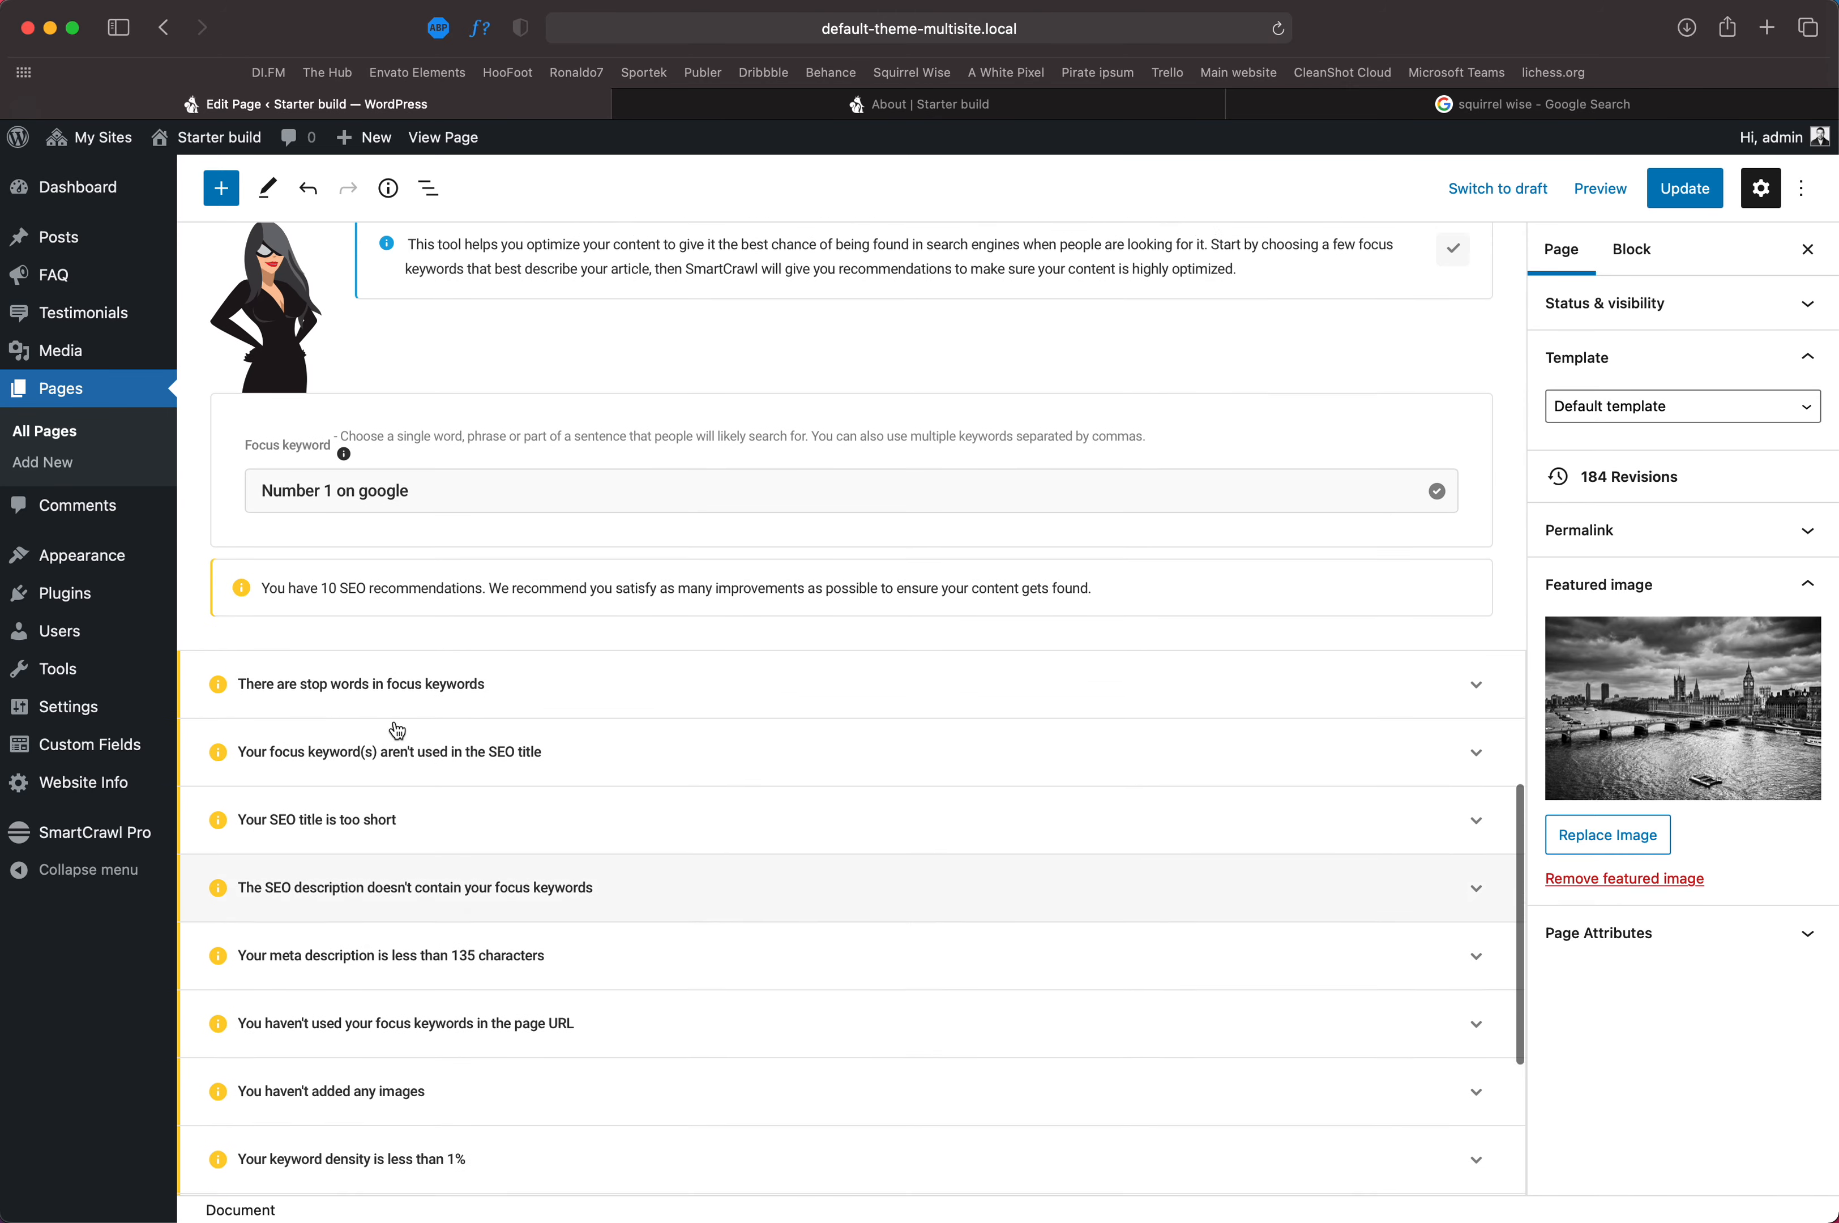
pyautogui.scroll(5, 400, 731)
pyautogui.scroll(-12, 412, 751)
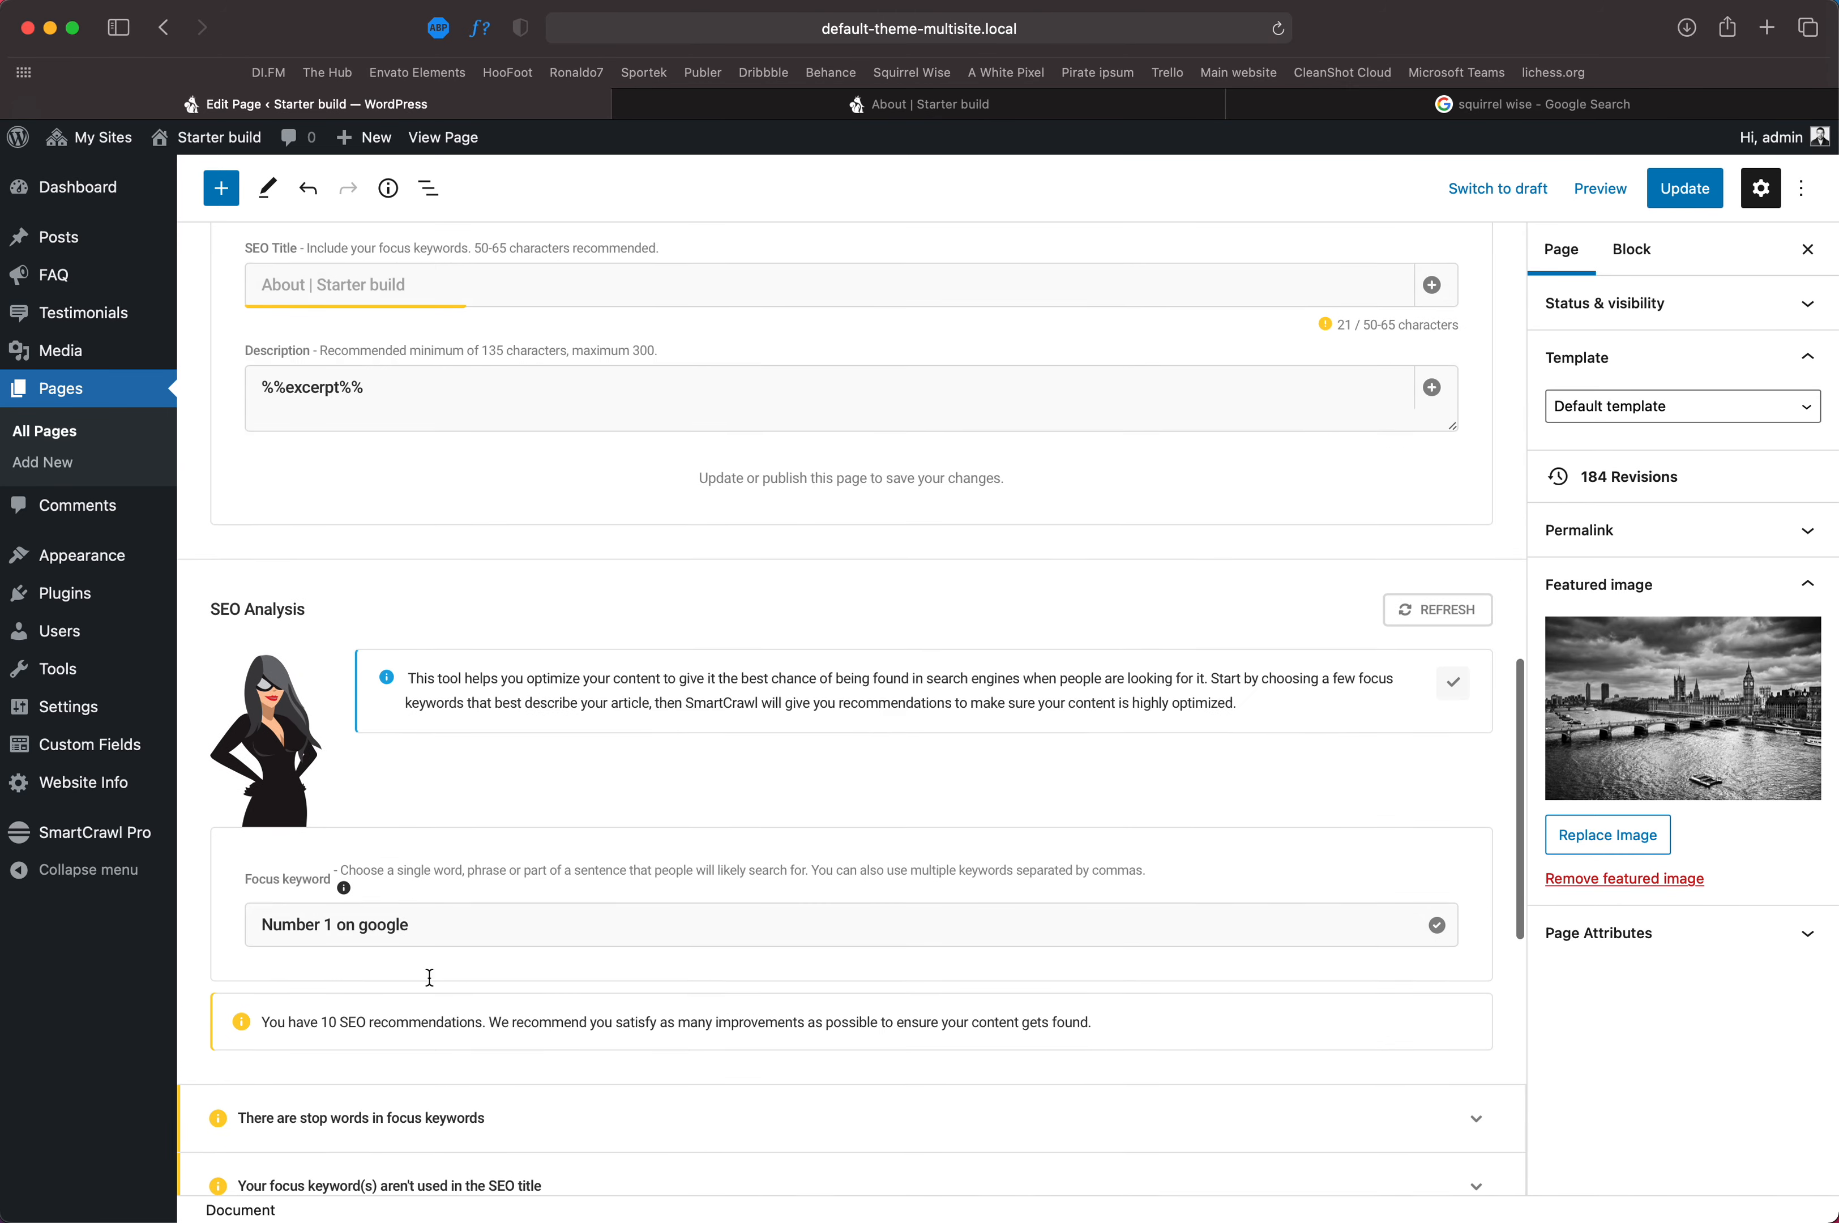
# Step: Reopen the recommendation about focus keywords missing from the SEO title and copy the focus keyword "Number 1 on google"
pyautogui.click(394, 645)
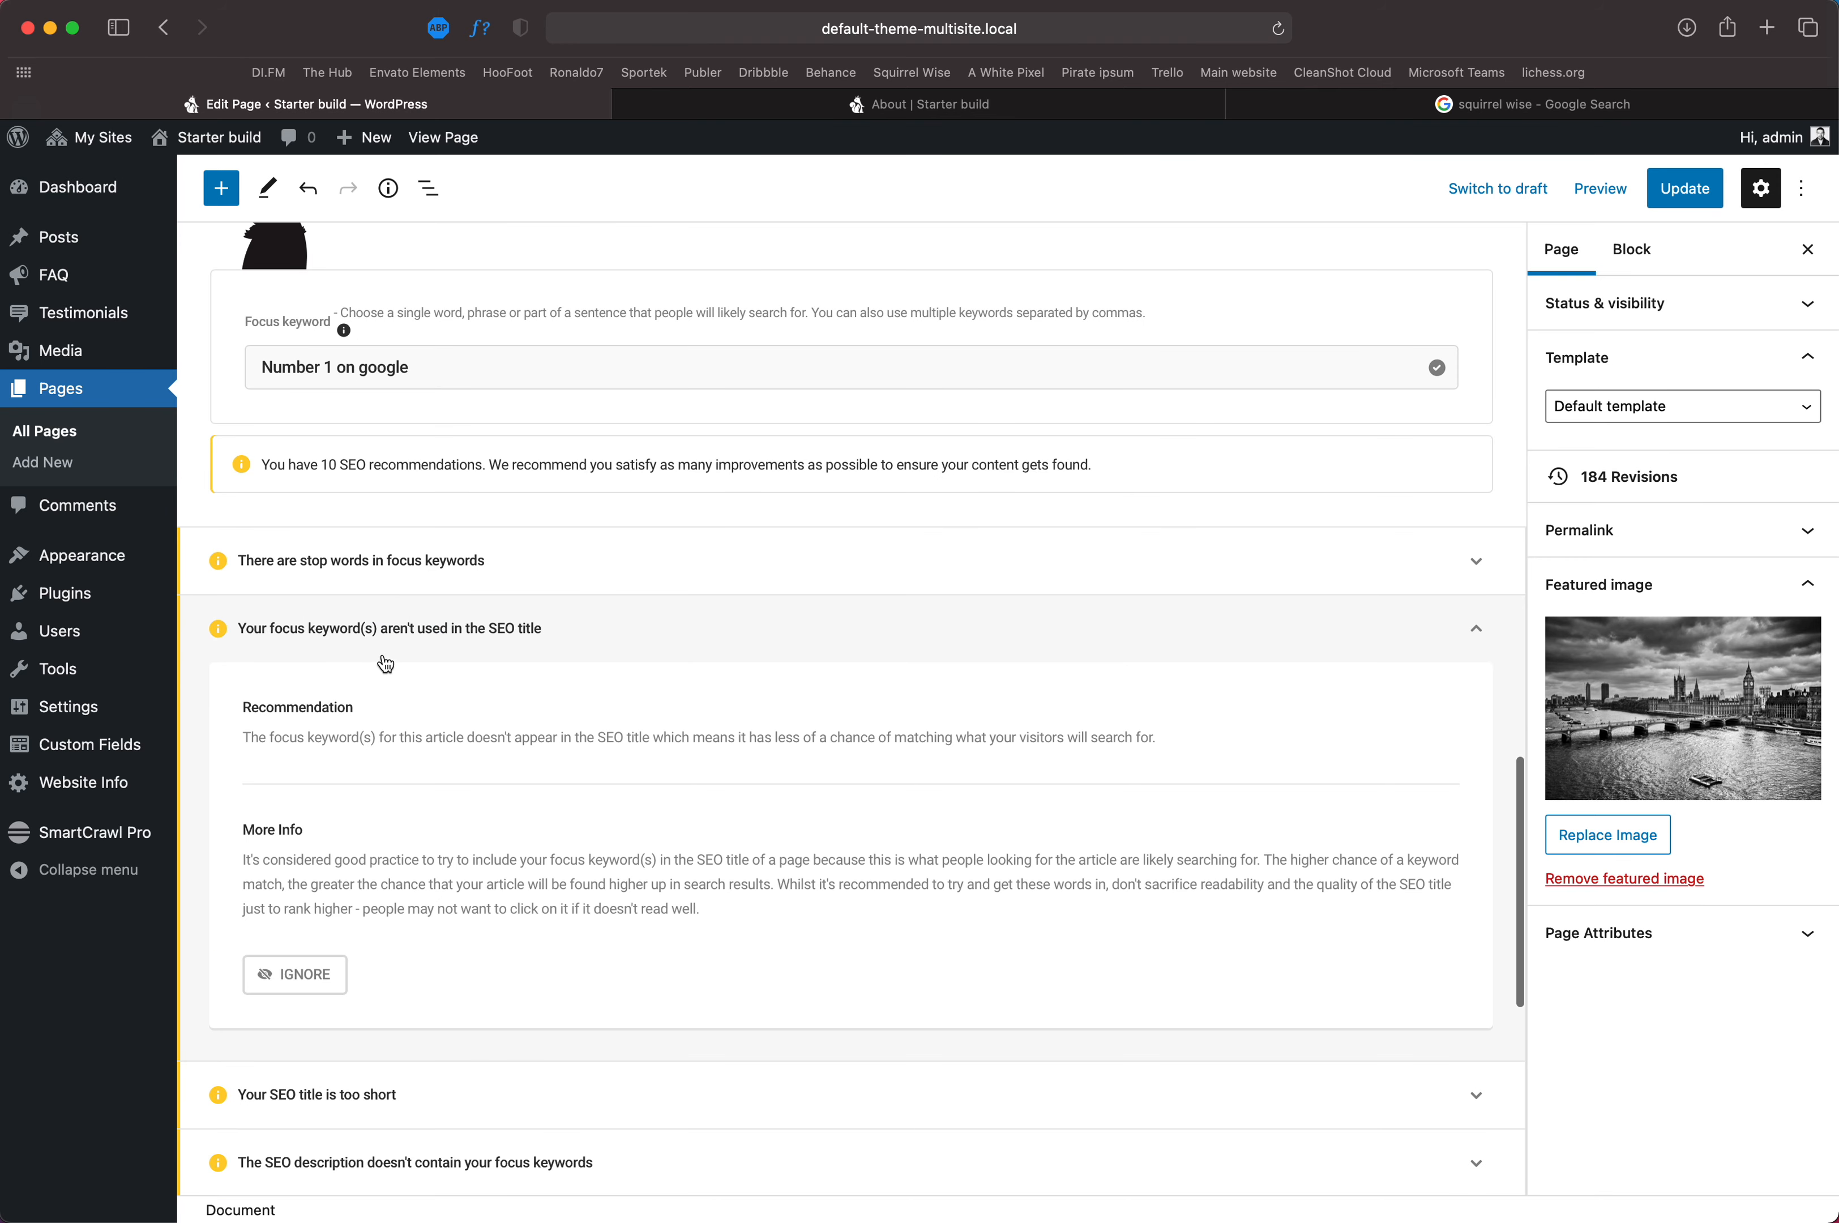
pyautogui.scroll(2, 522, 637)
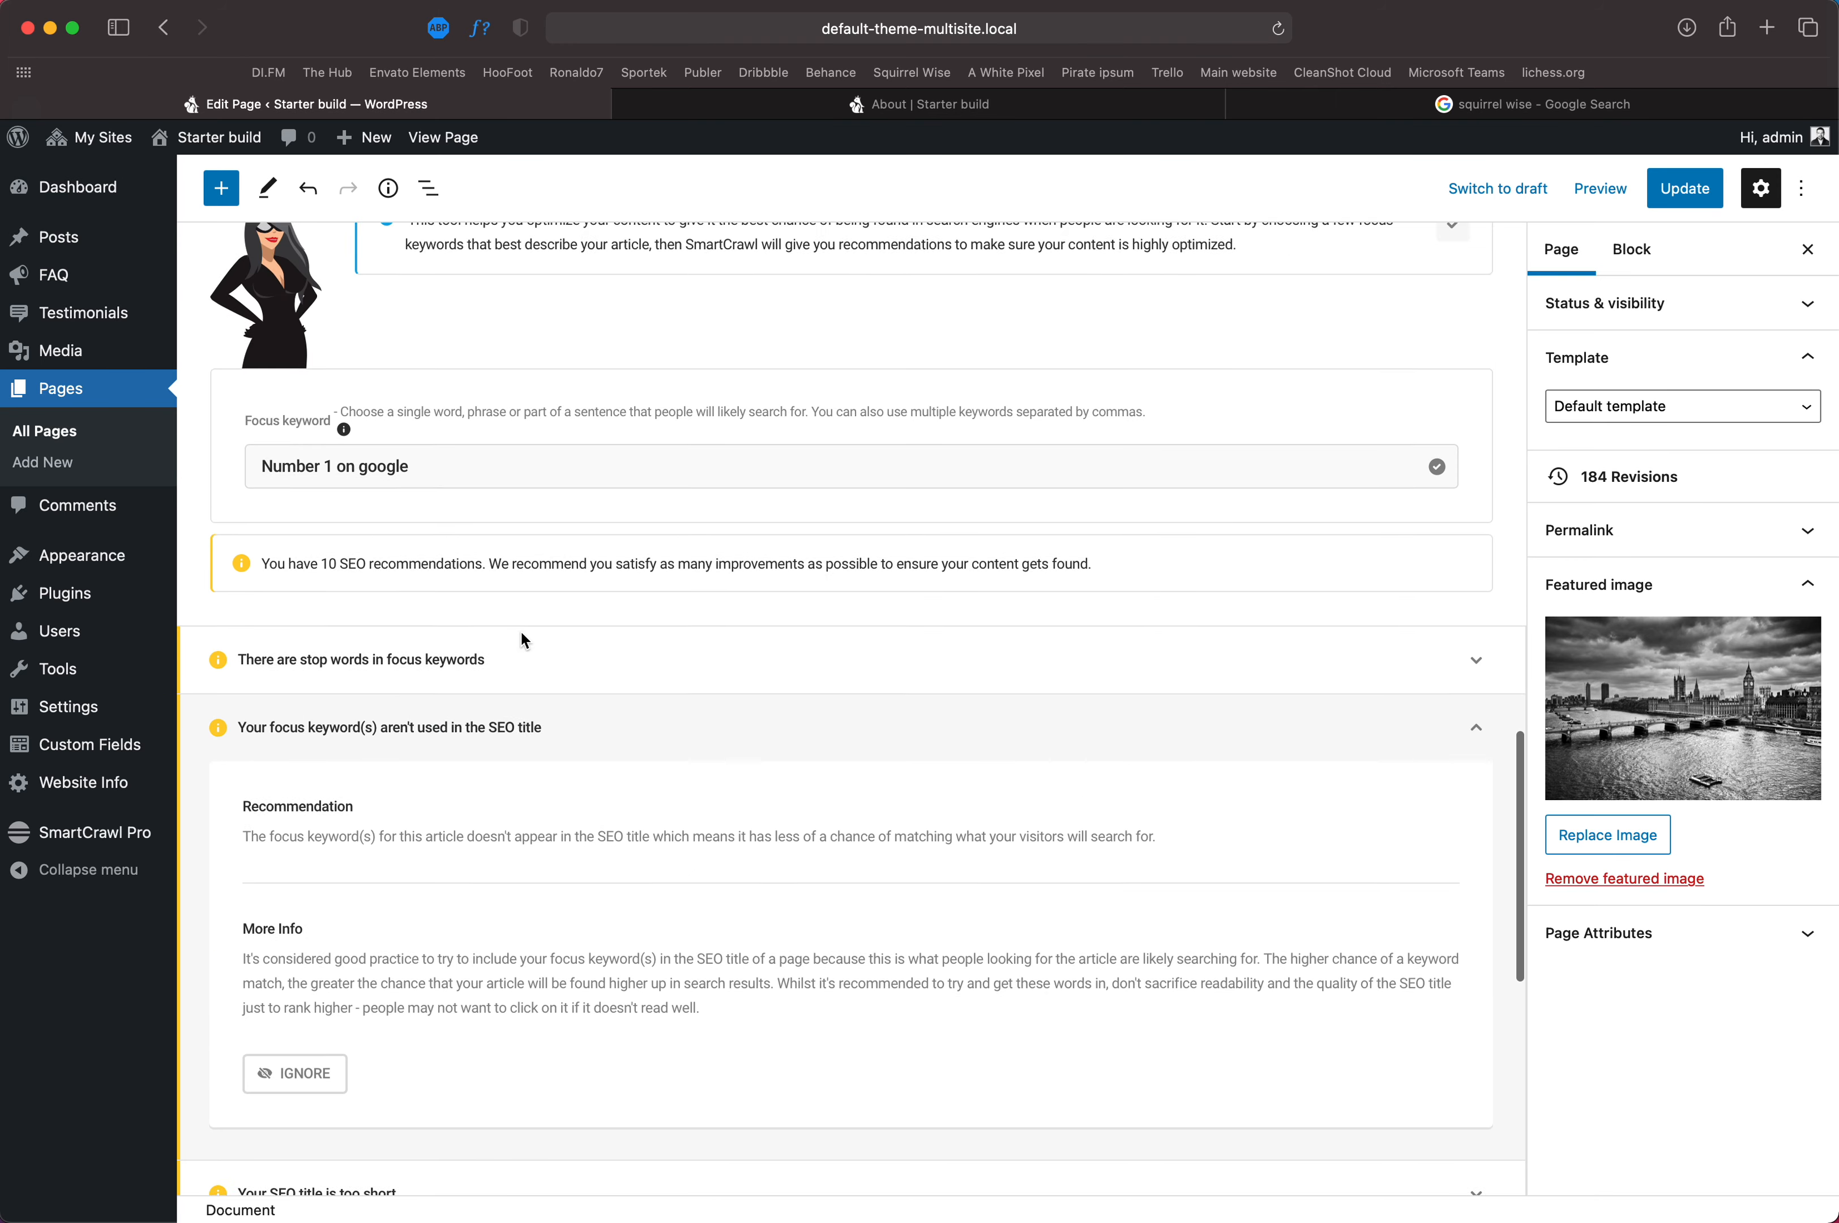
pyautogui.scroll(8, 522, 639)
pyautogui.moveTo(414, 918); pyautogui.dragTo(231, 914)
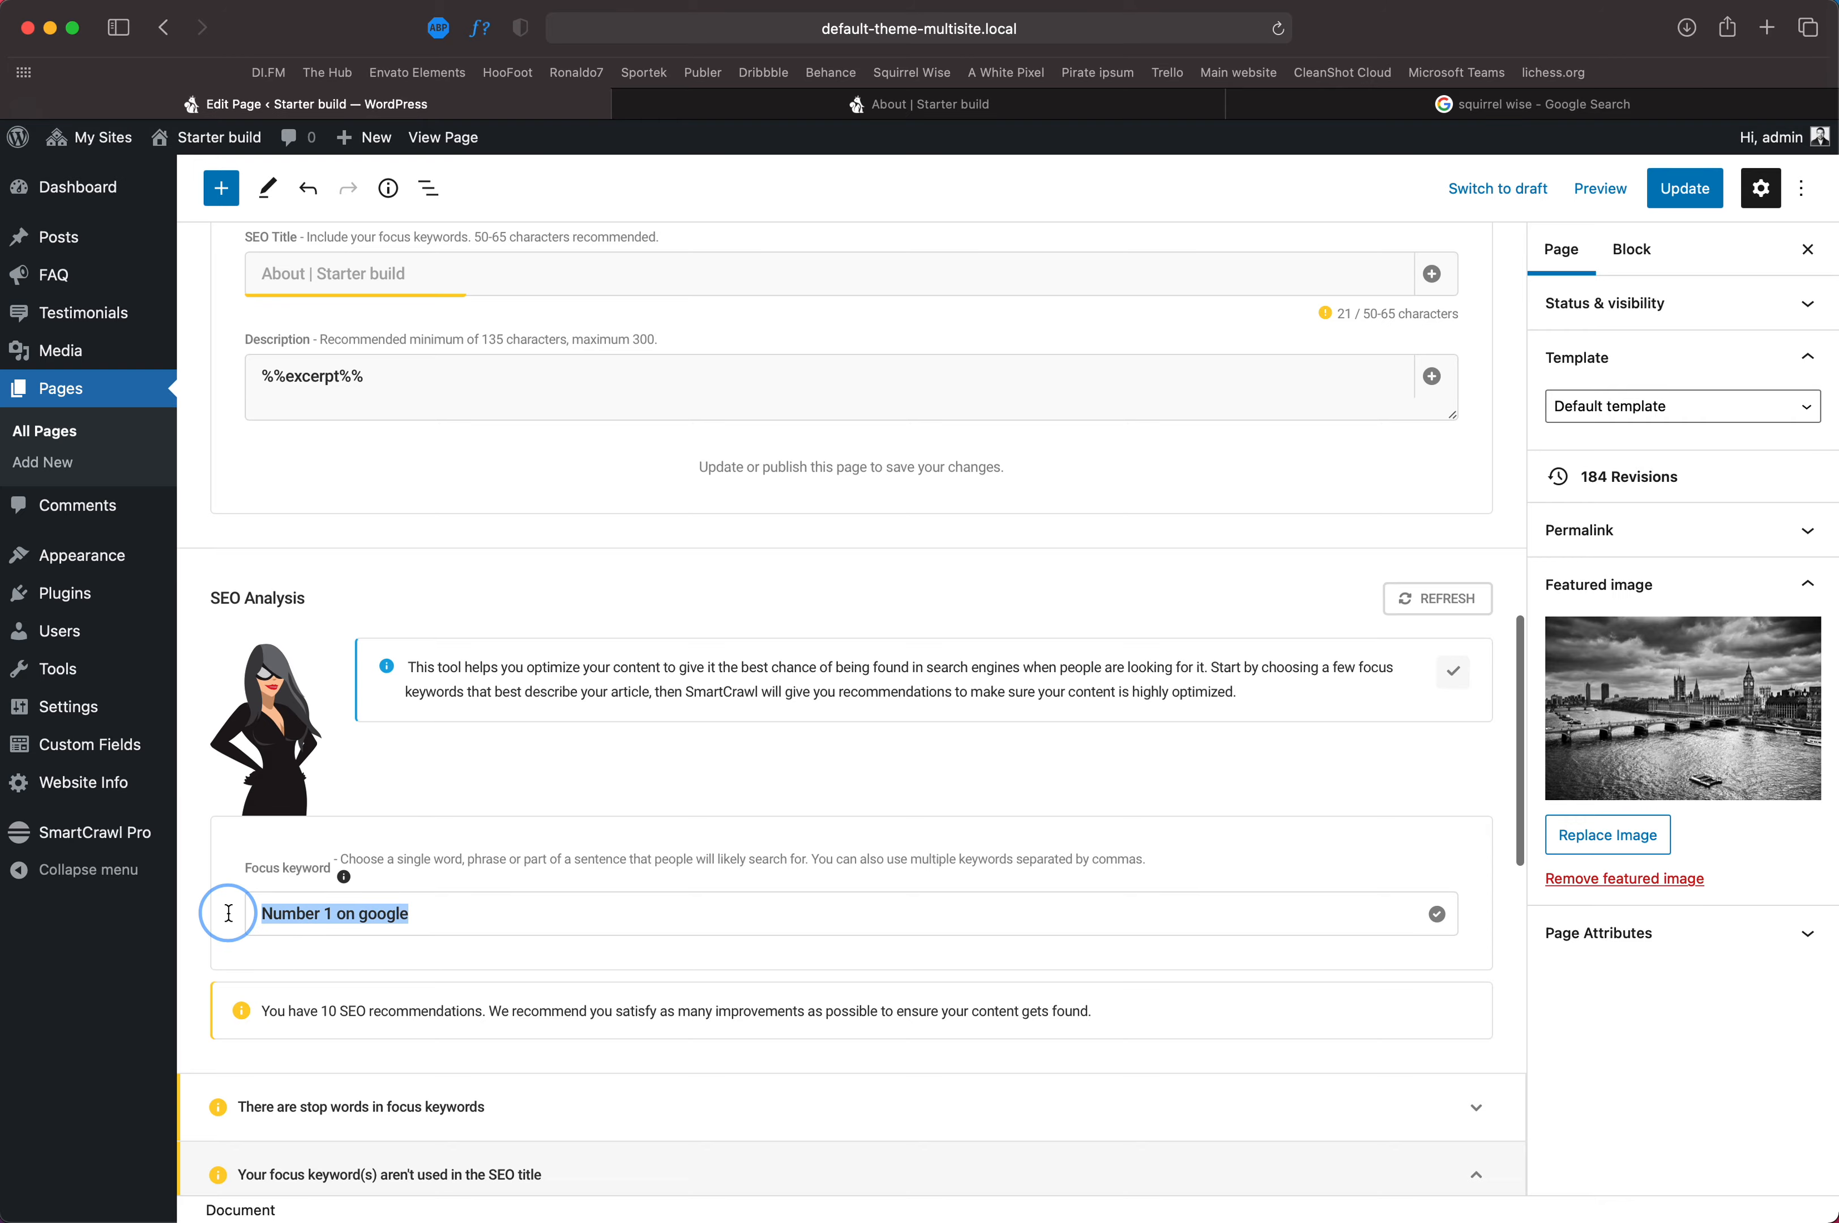
pyautogui.press('super+c')
# Step: Replace the opening line "Introduction" in the page's text block with the copied phrase "Number 1 on google"
pyautogui.scroll(10, 547, 880)
pyautogui.scroll(15, 547, 880)
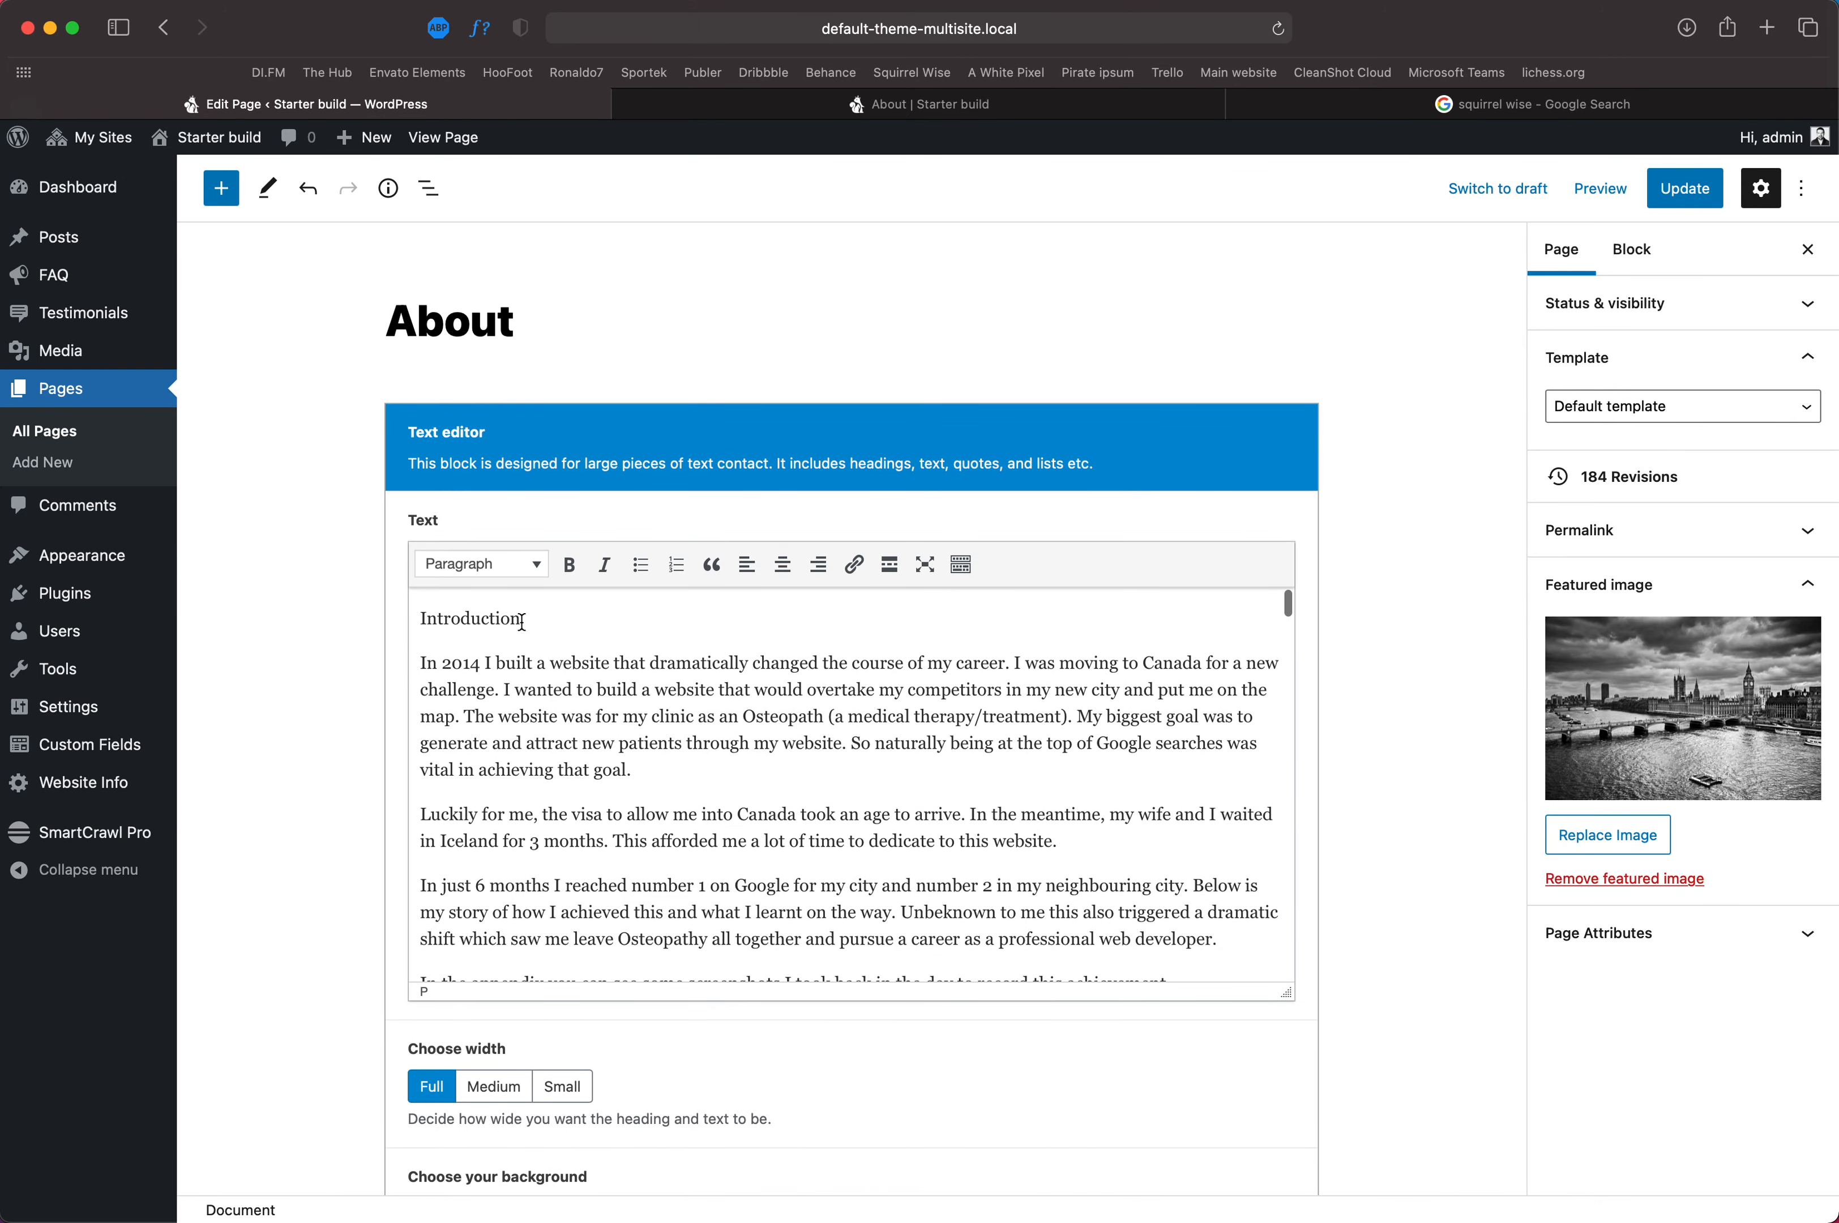
pyautogui.moveTo(521, 624); pyautogui.dragTo(414, 624)
pyautogui.press('super+v')
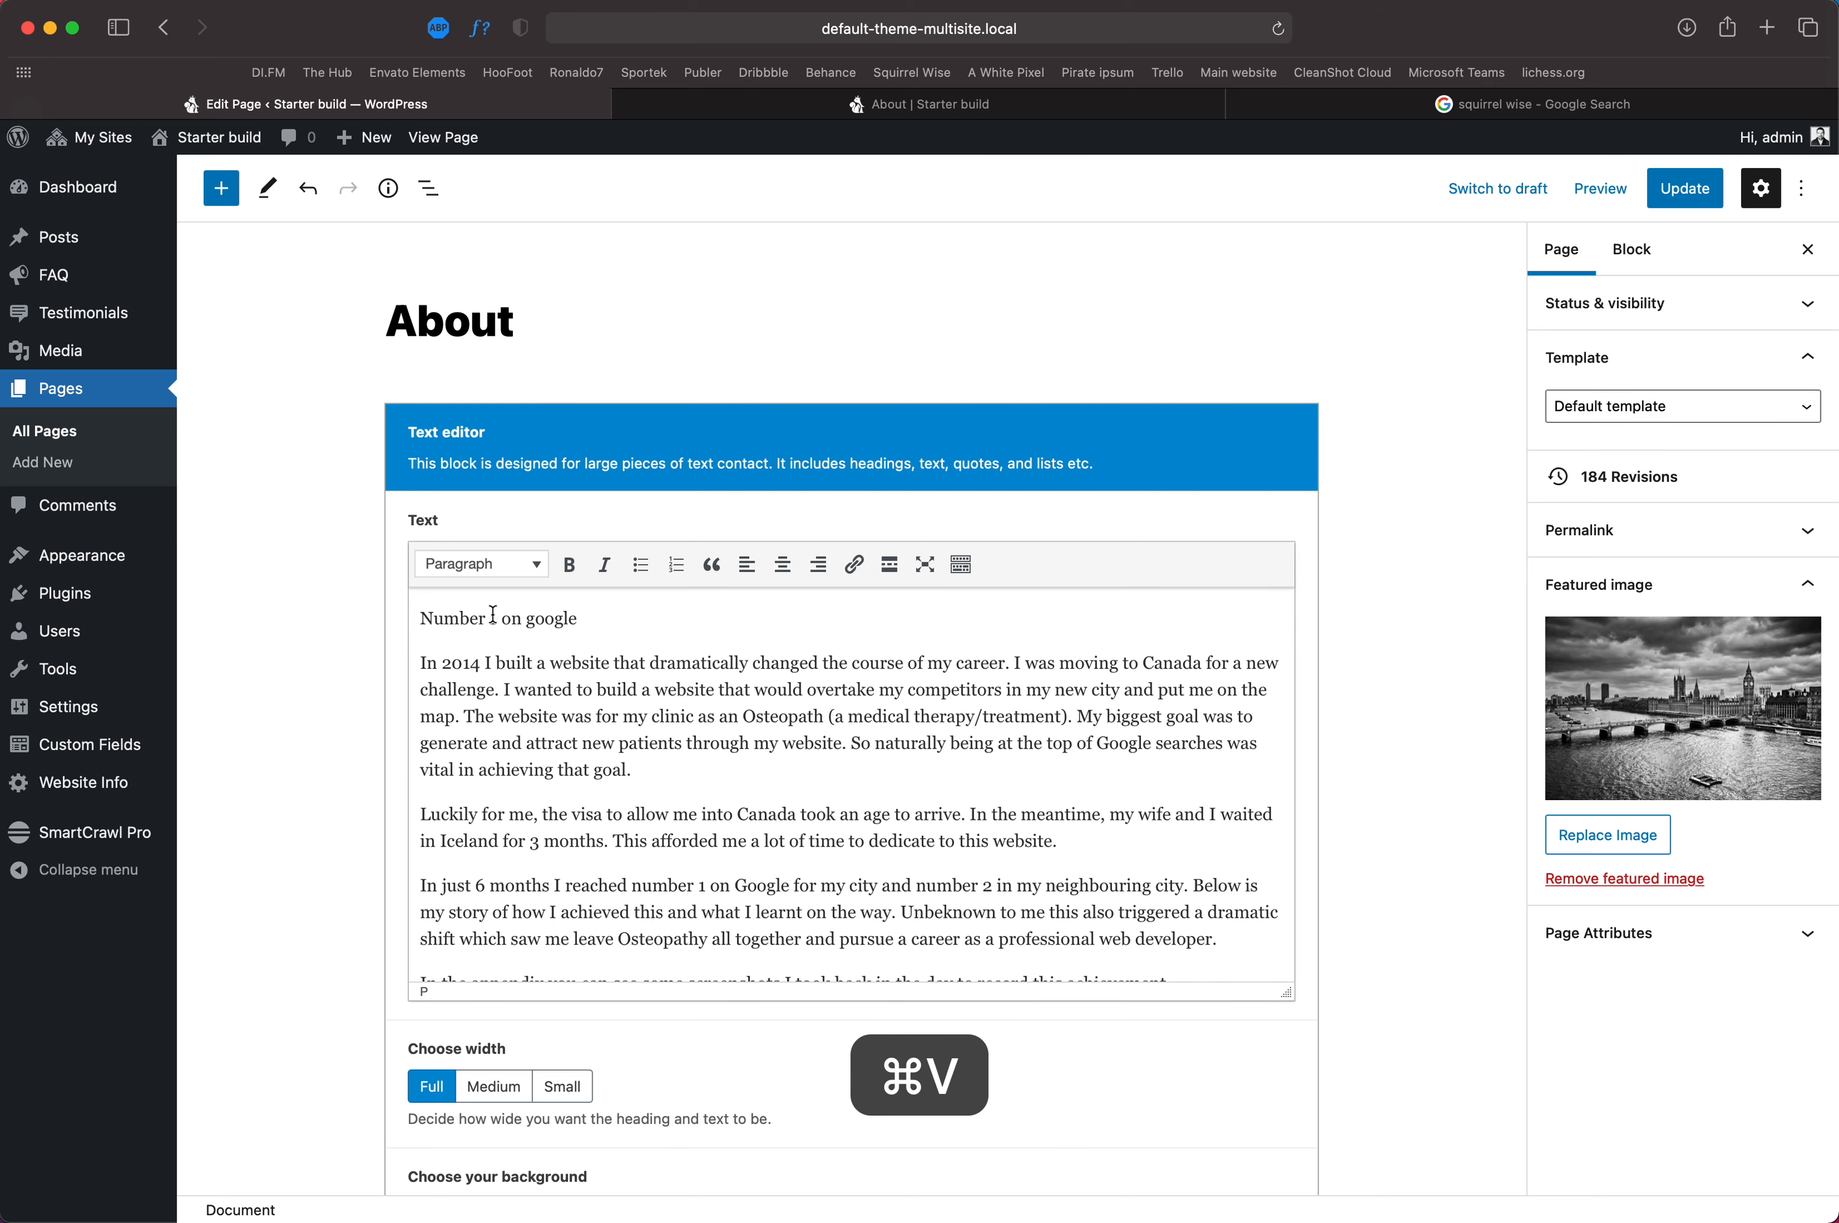
# Step: Format the line "Number 1 on google" as Heading 1 and update the page
pyautogui.click(540, 580)
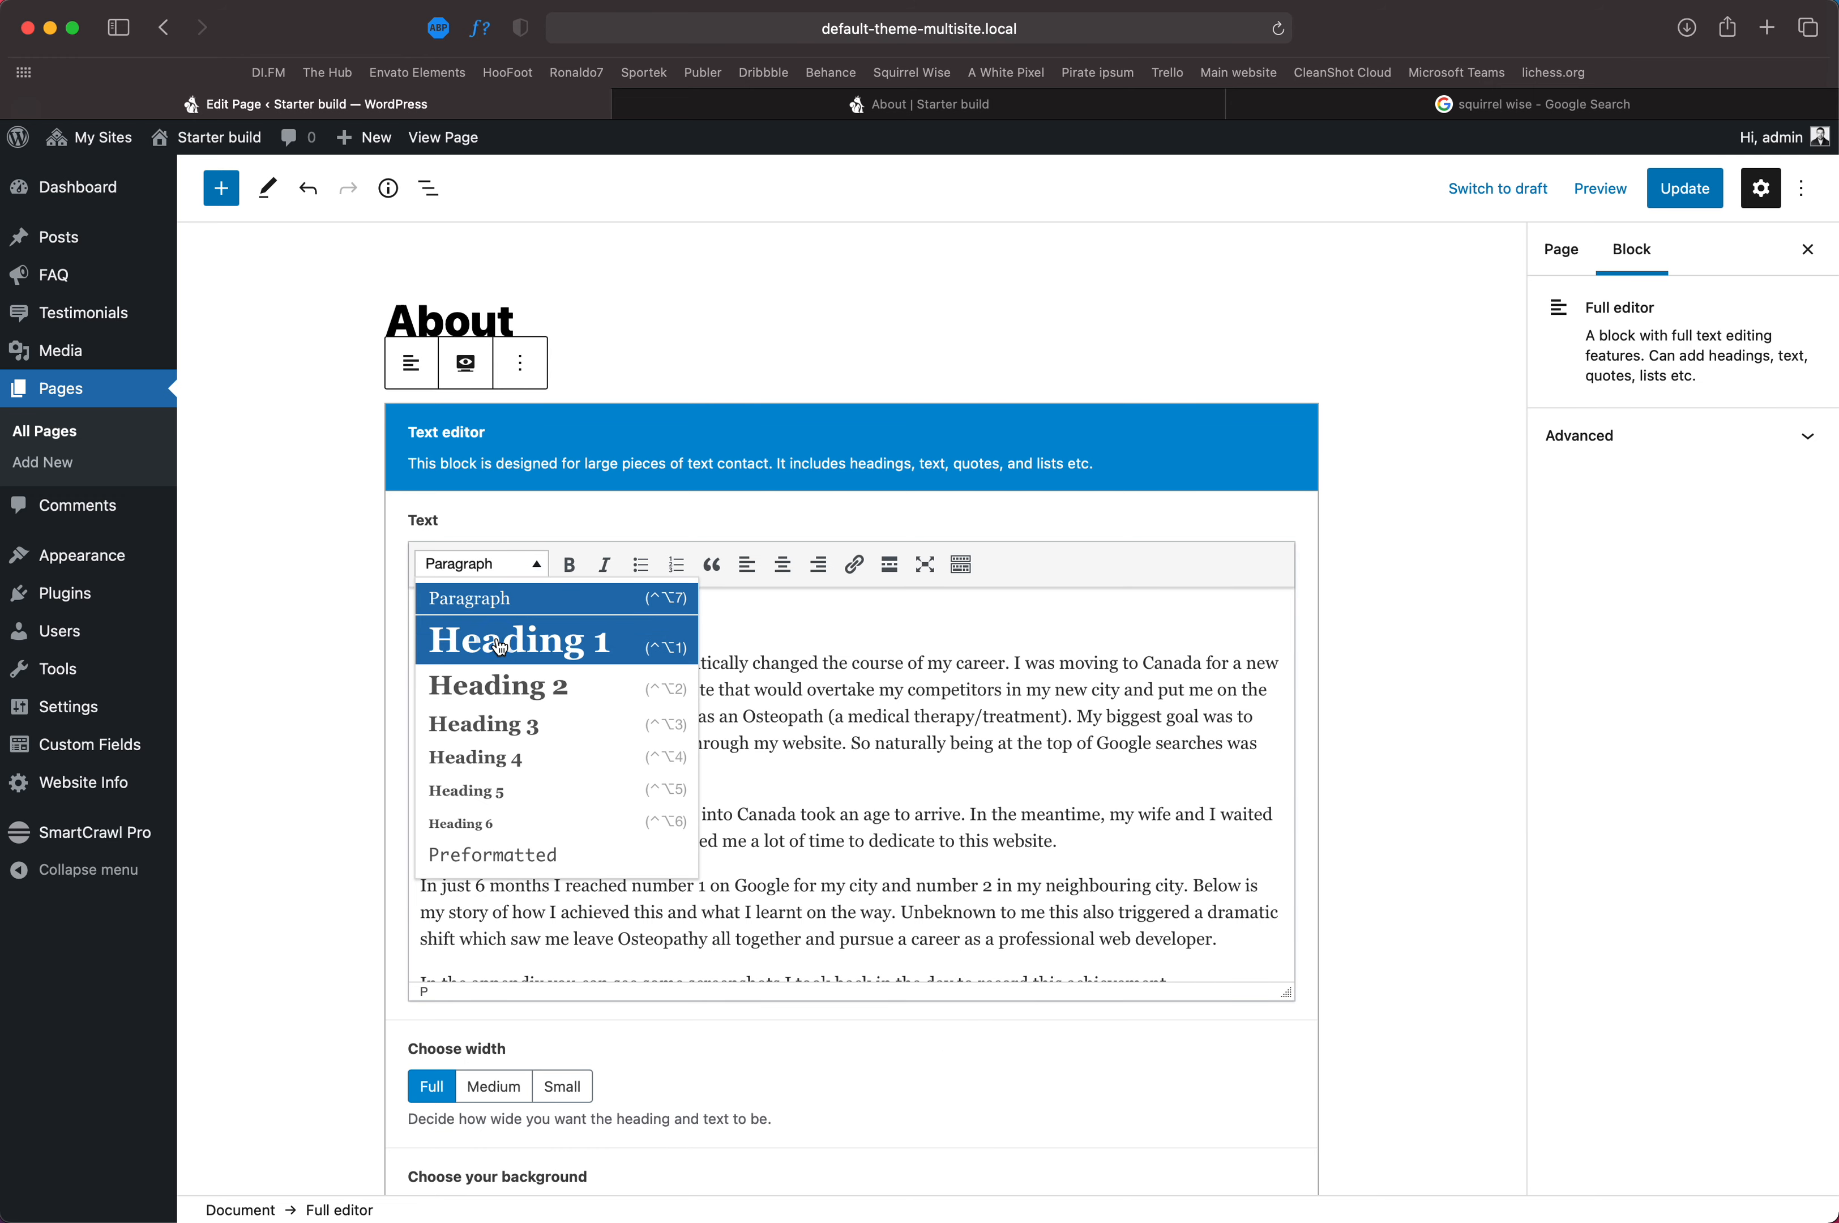
pyautogui.click(570, 648)
pyautogui.moveTo(822, 641); pyautogui.dragTo(422, 645)
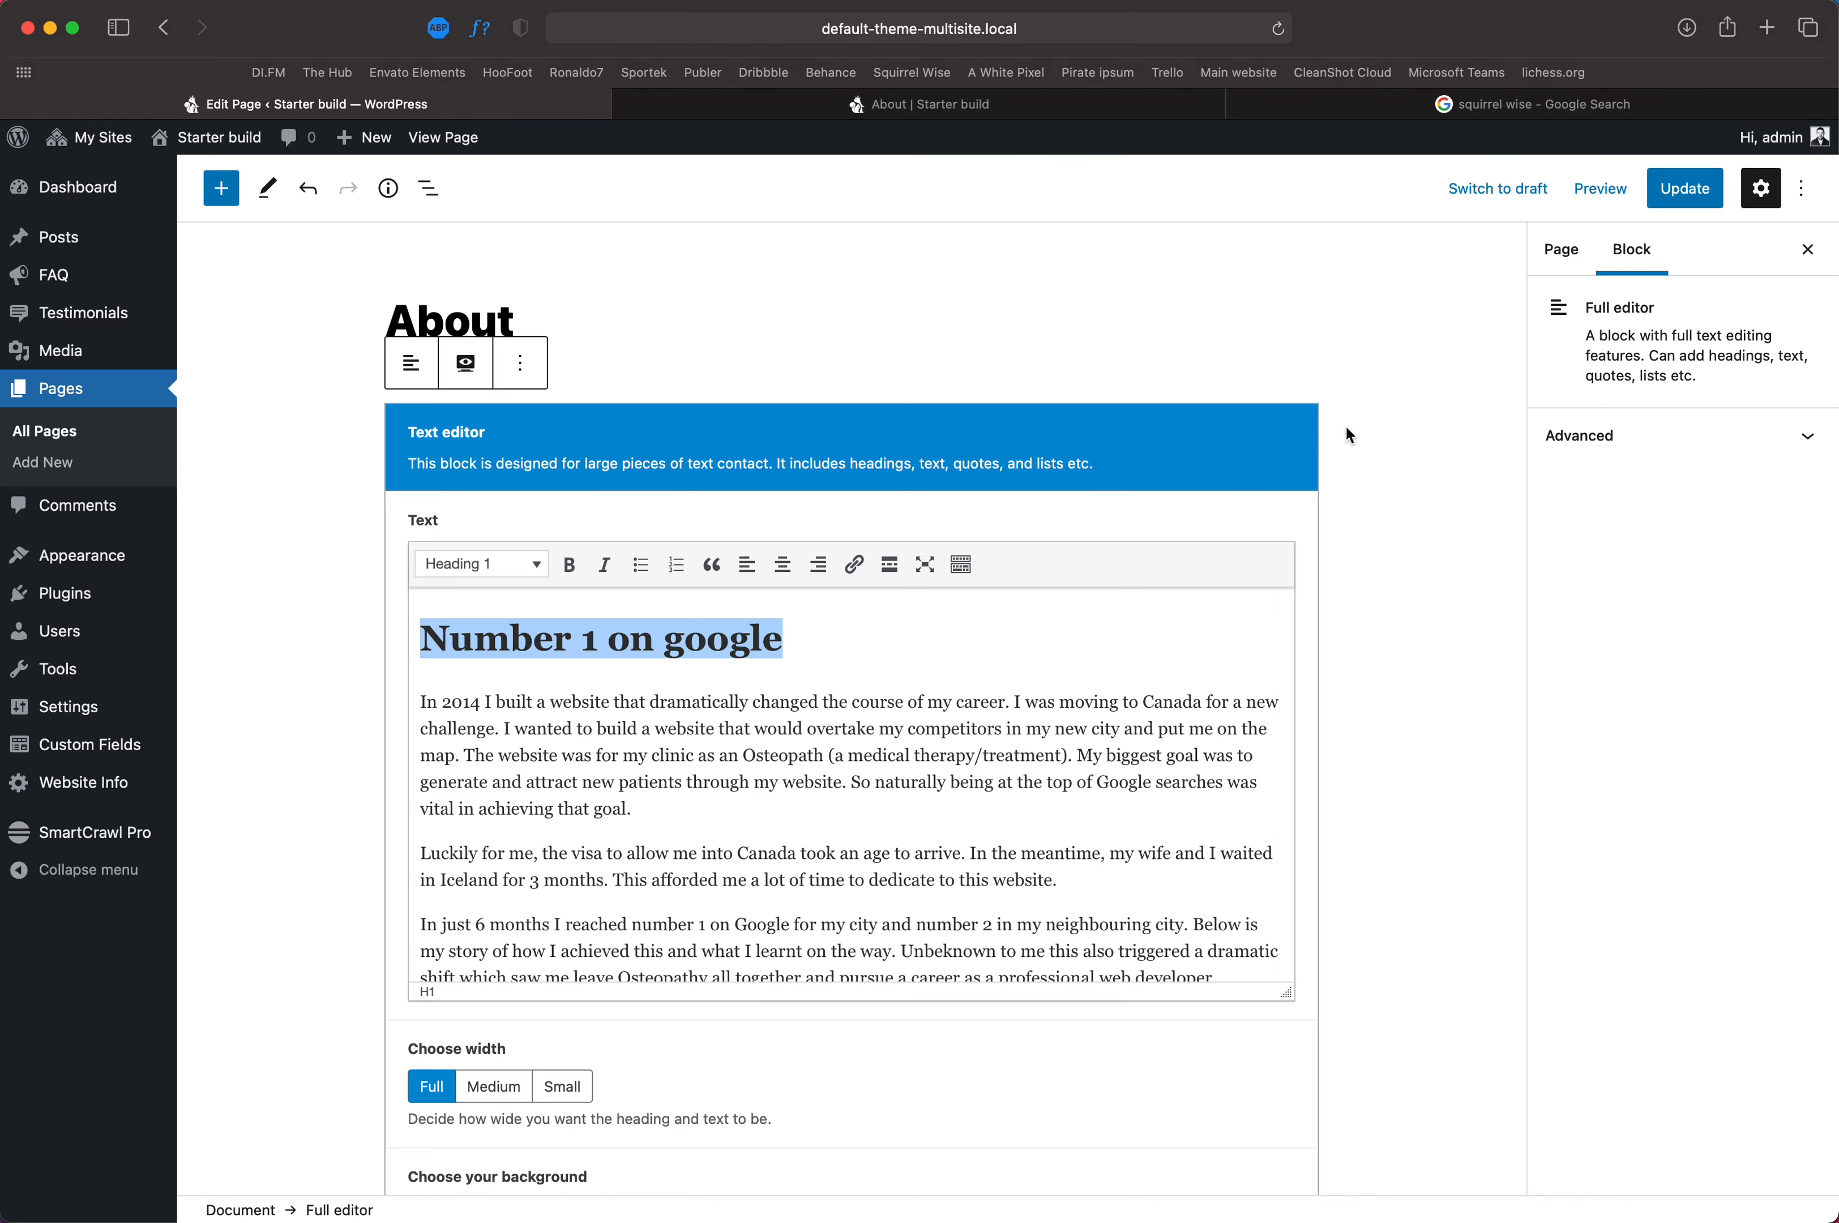
pyautogui.click(1678, 209)
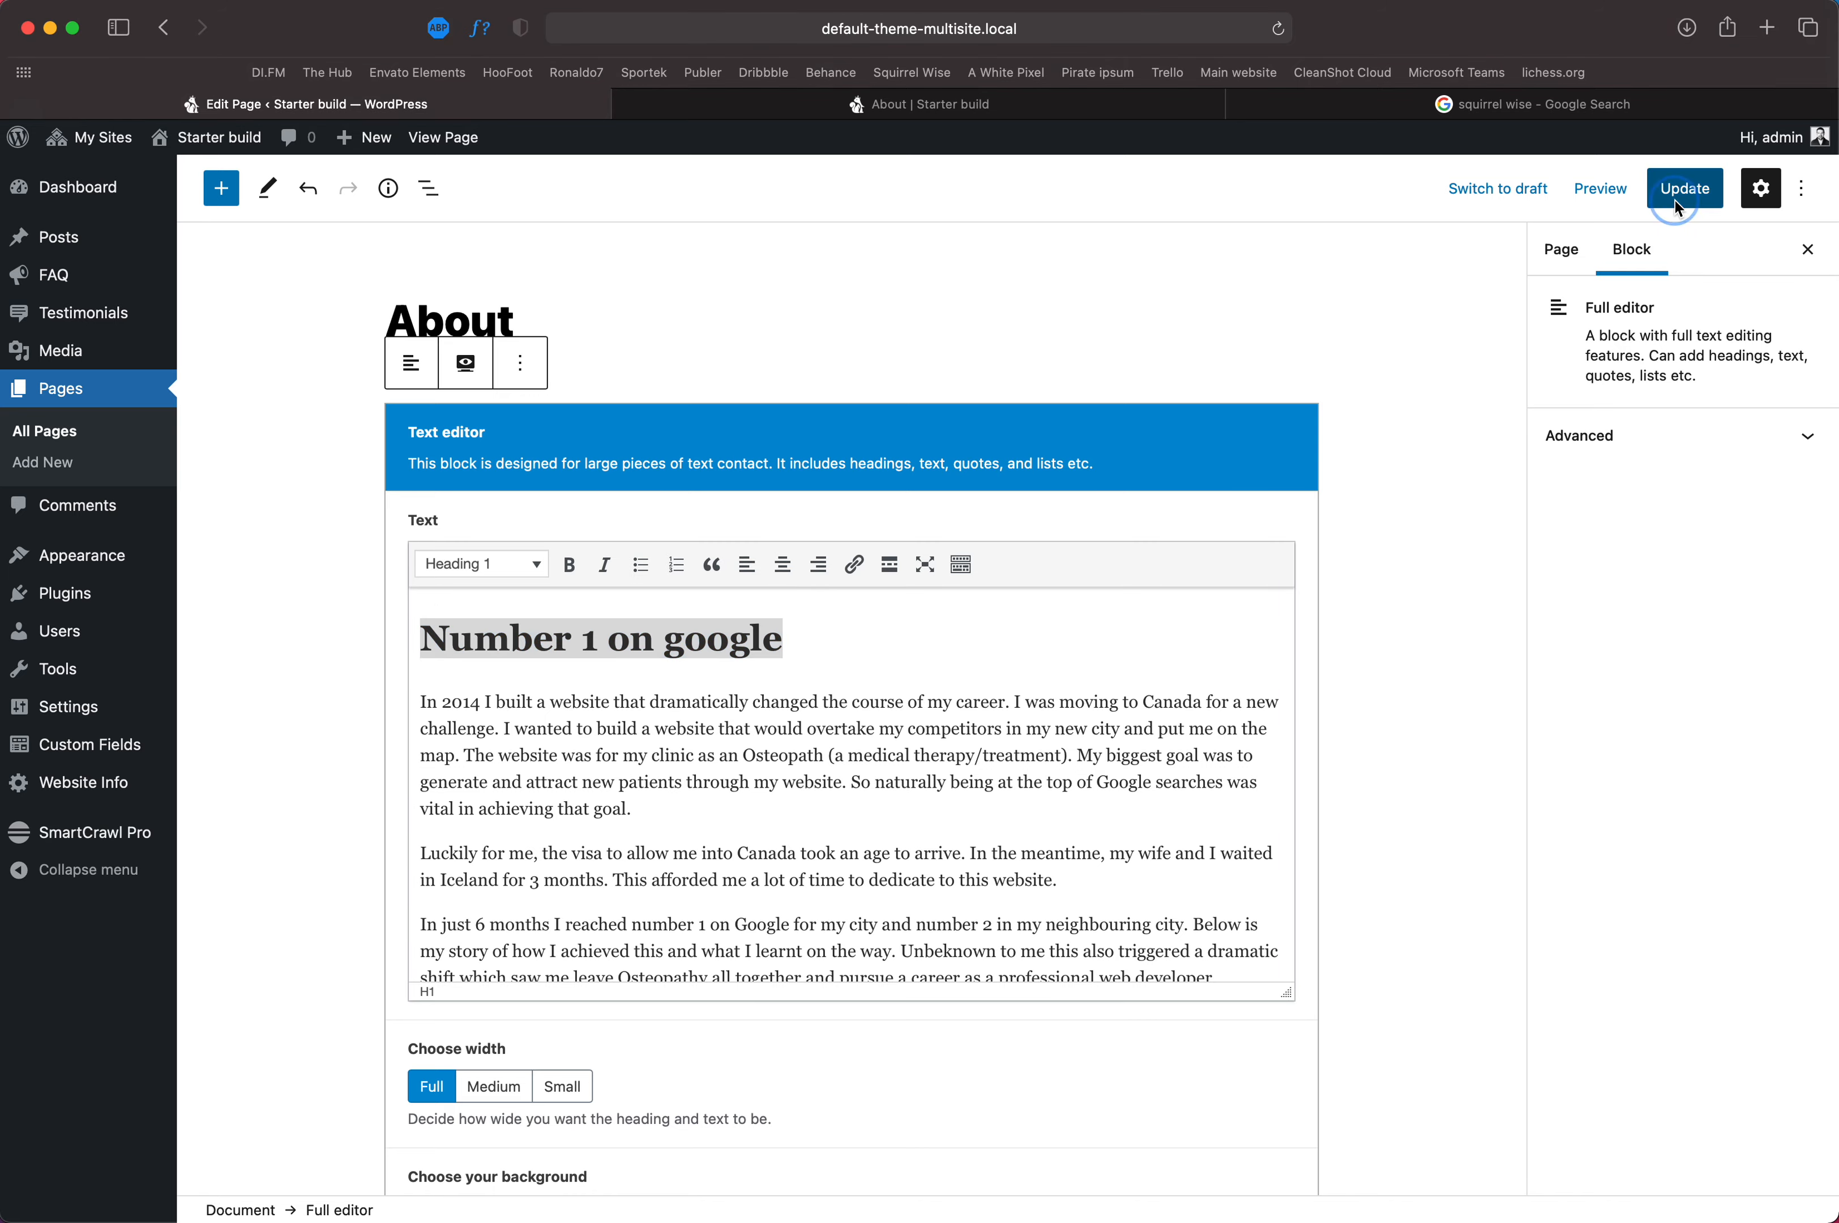
# Step: Read the SEO Analysis details about the focus keyword in the subheadings and in the article's first paragraph
pyautogui.scroll(-10, 933, 681)
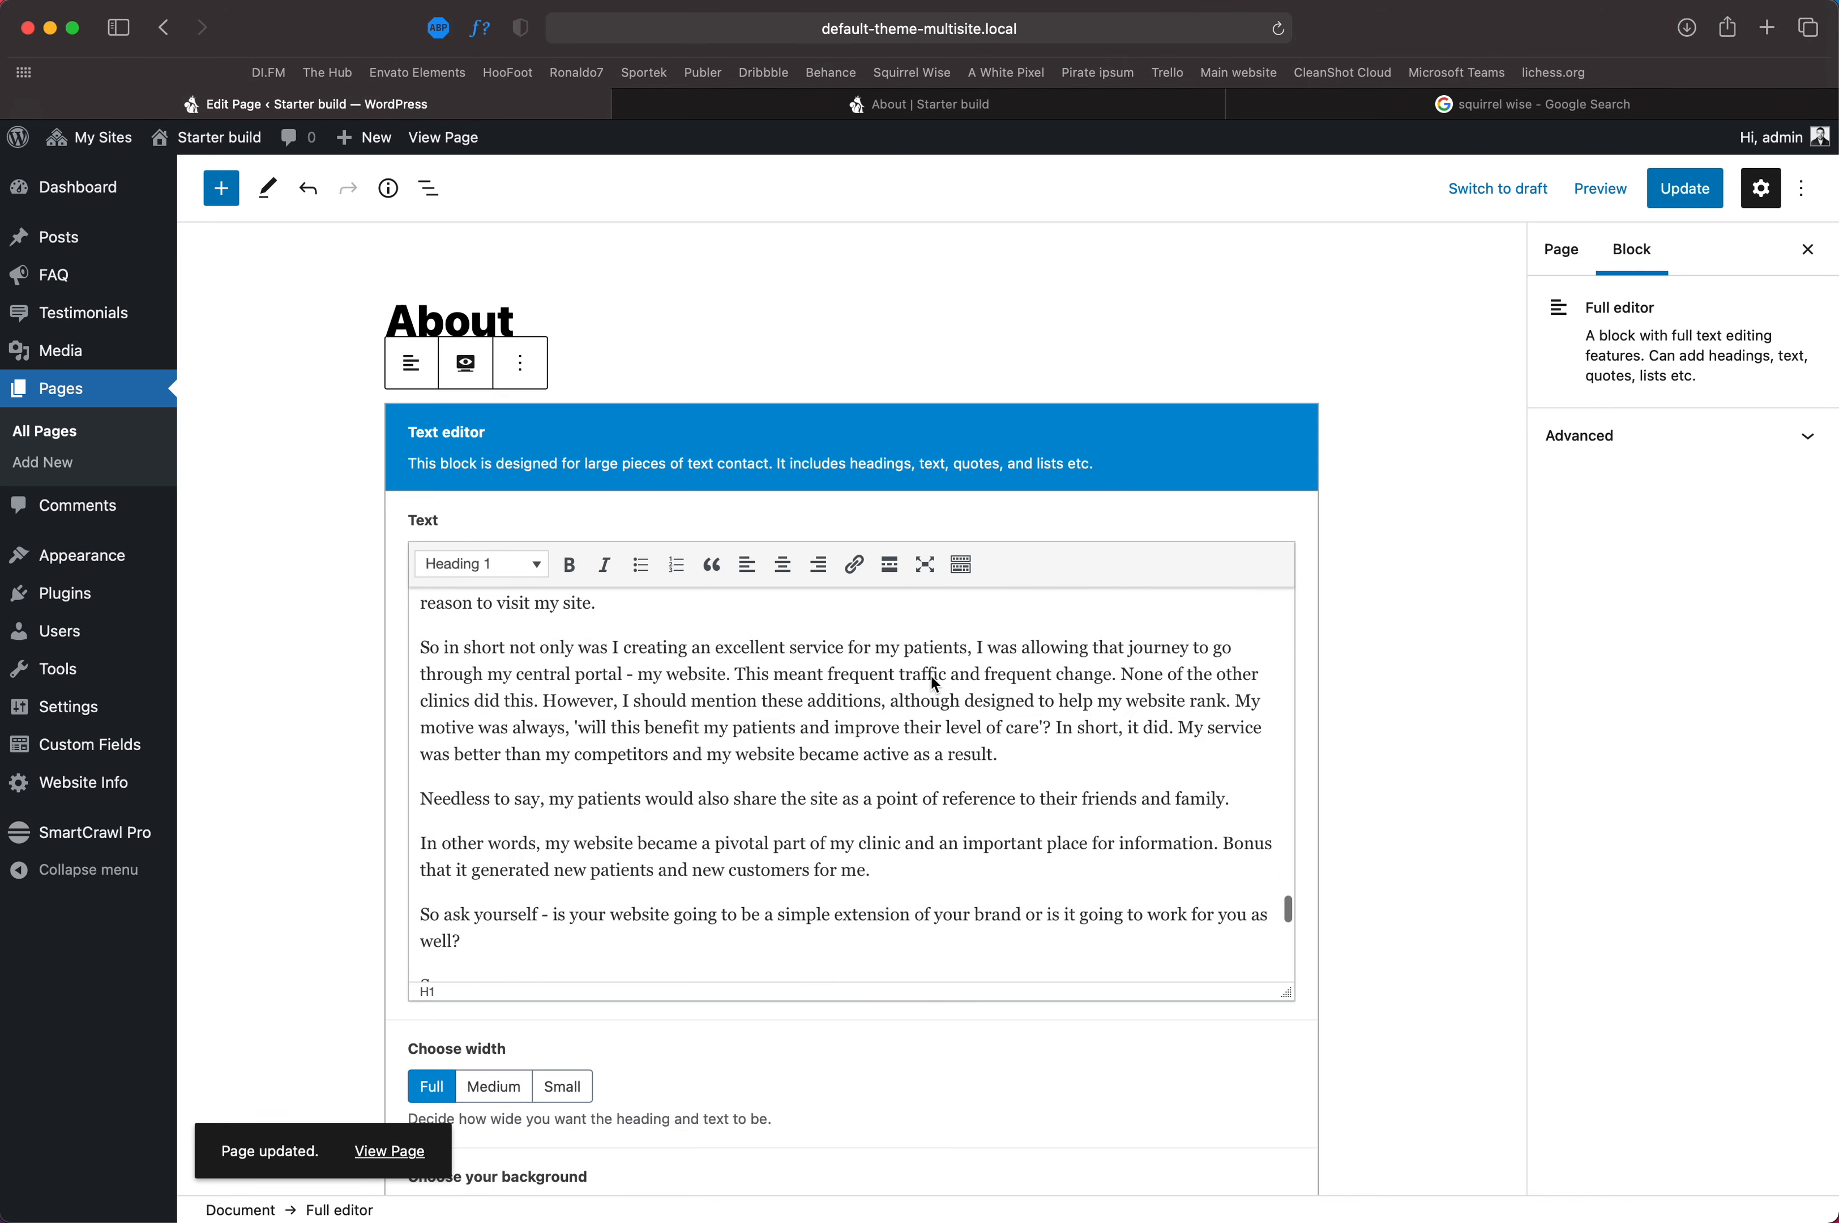
pyautogui.scroll(-15, 298, 684)
pyautogui.scroll(-8, 299, 683)
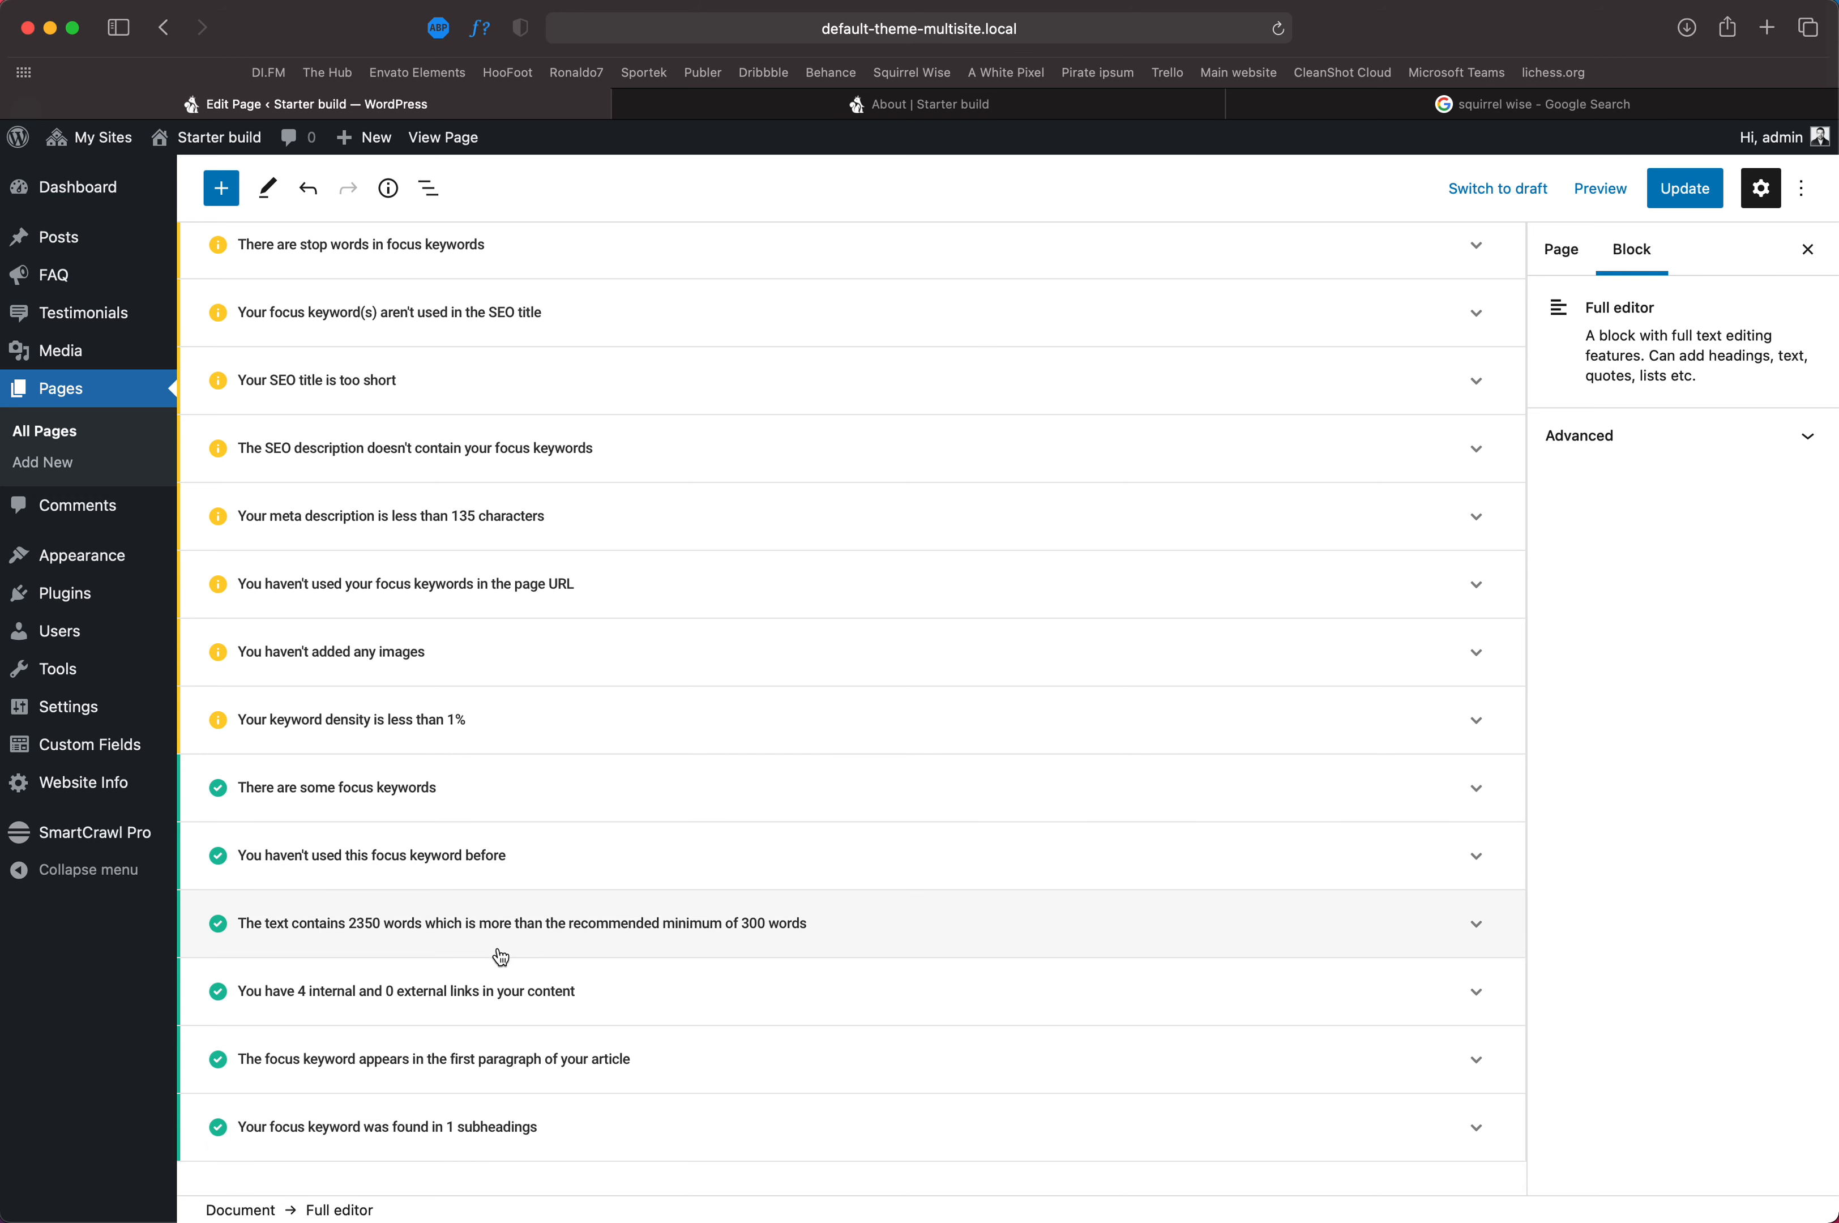
pyautogui.click(484, 1133)
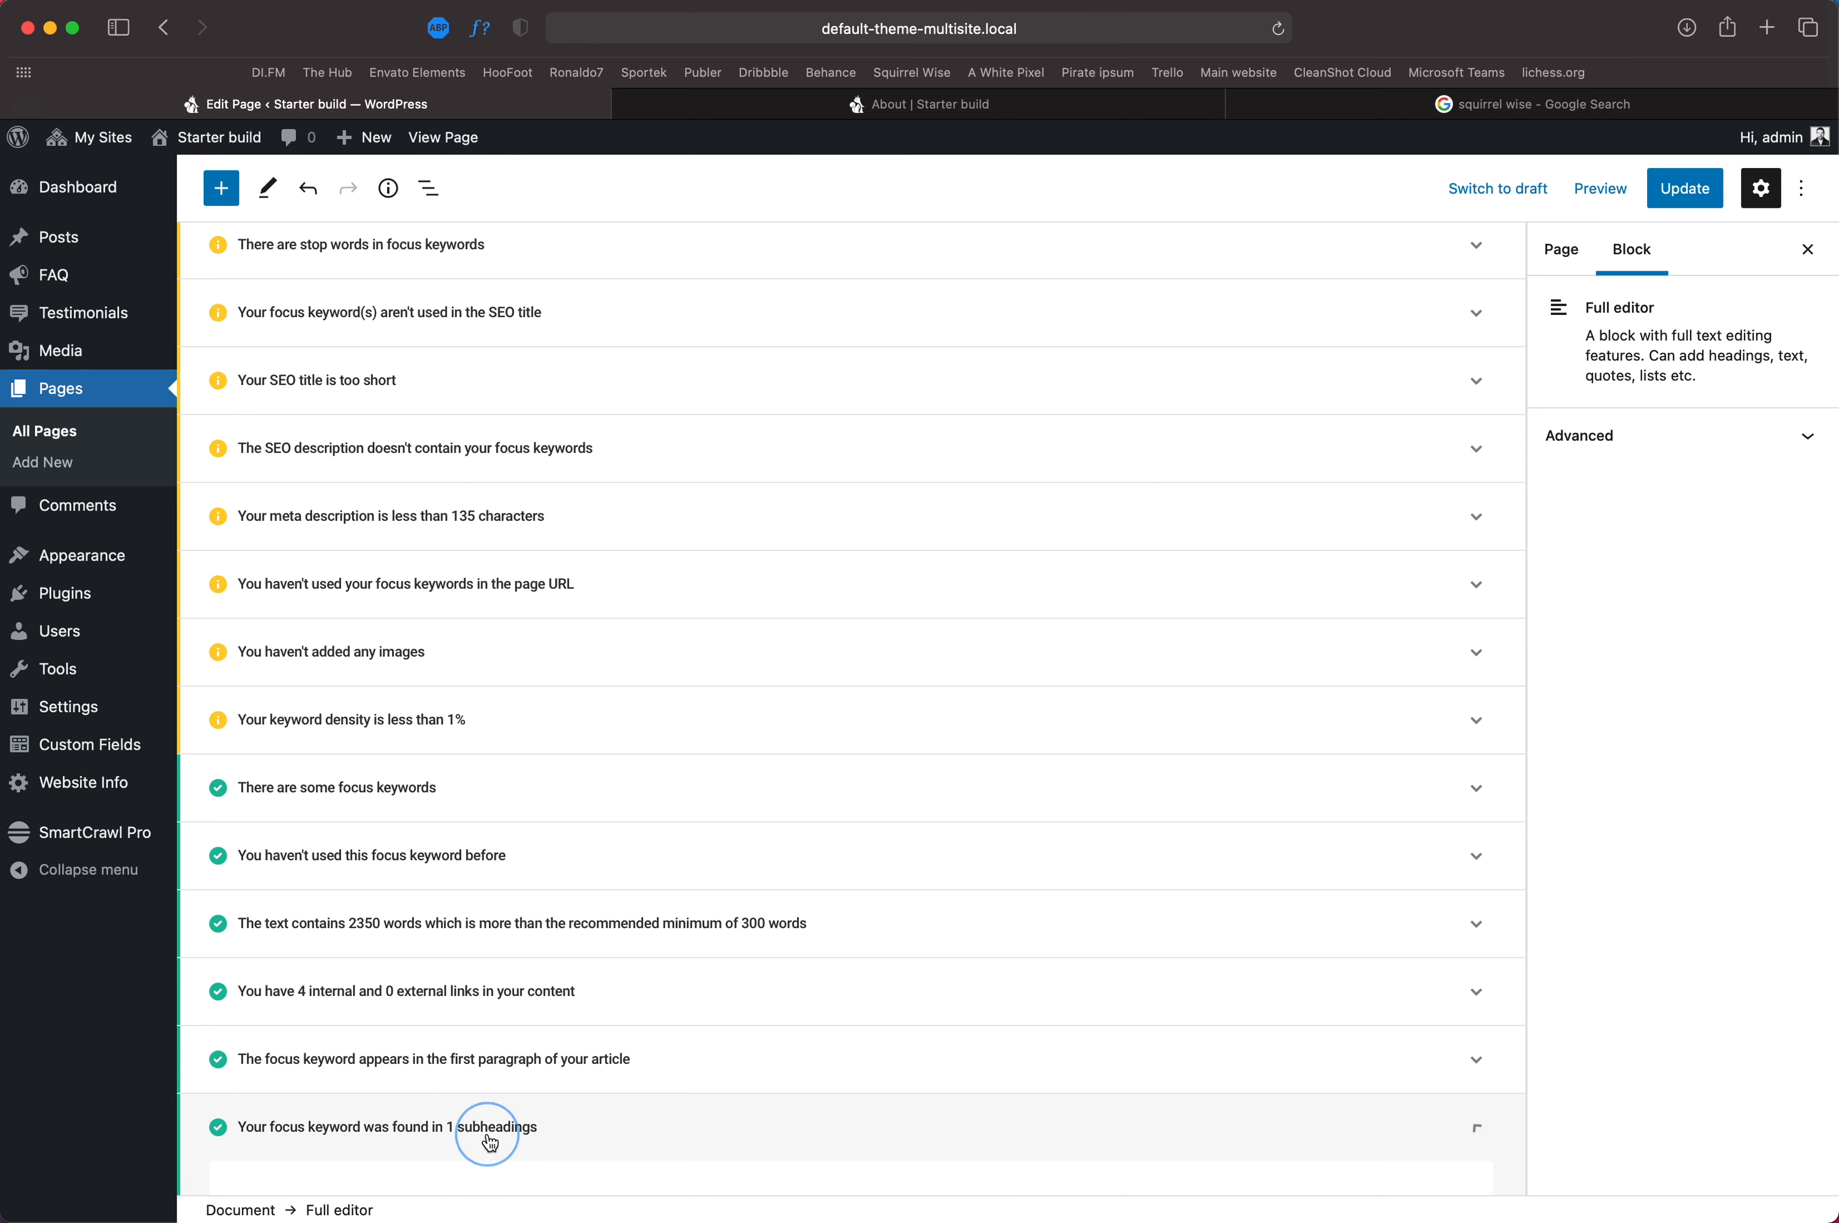
pyautogui.scroll(-5, 487, 1123)
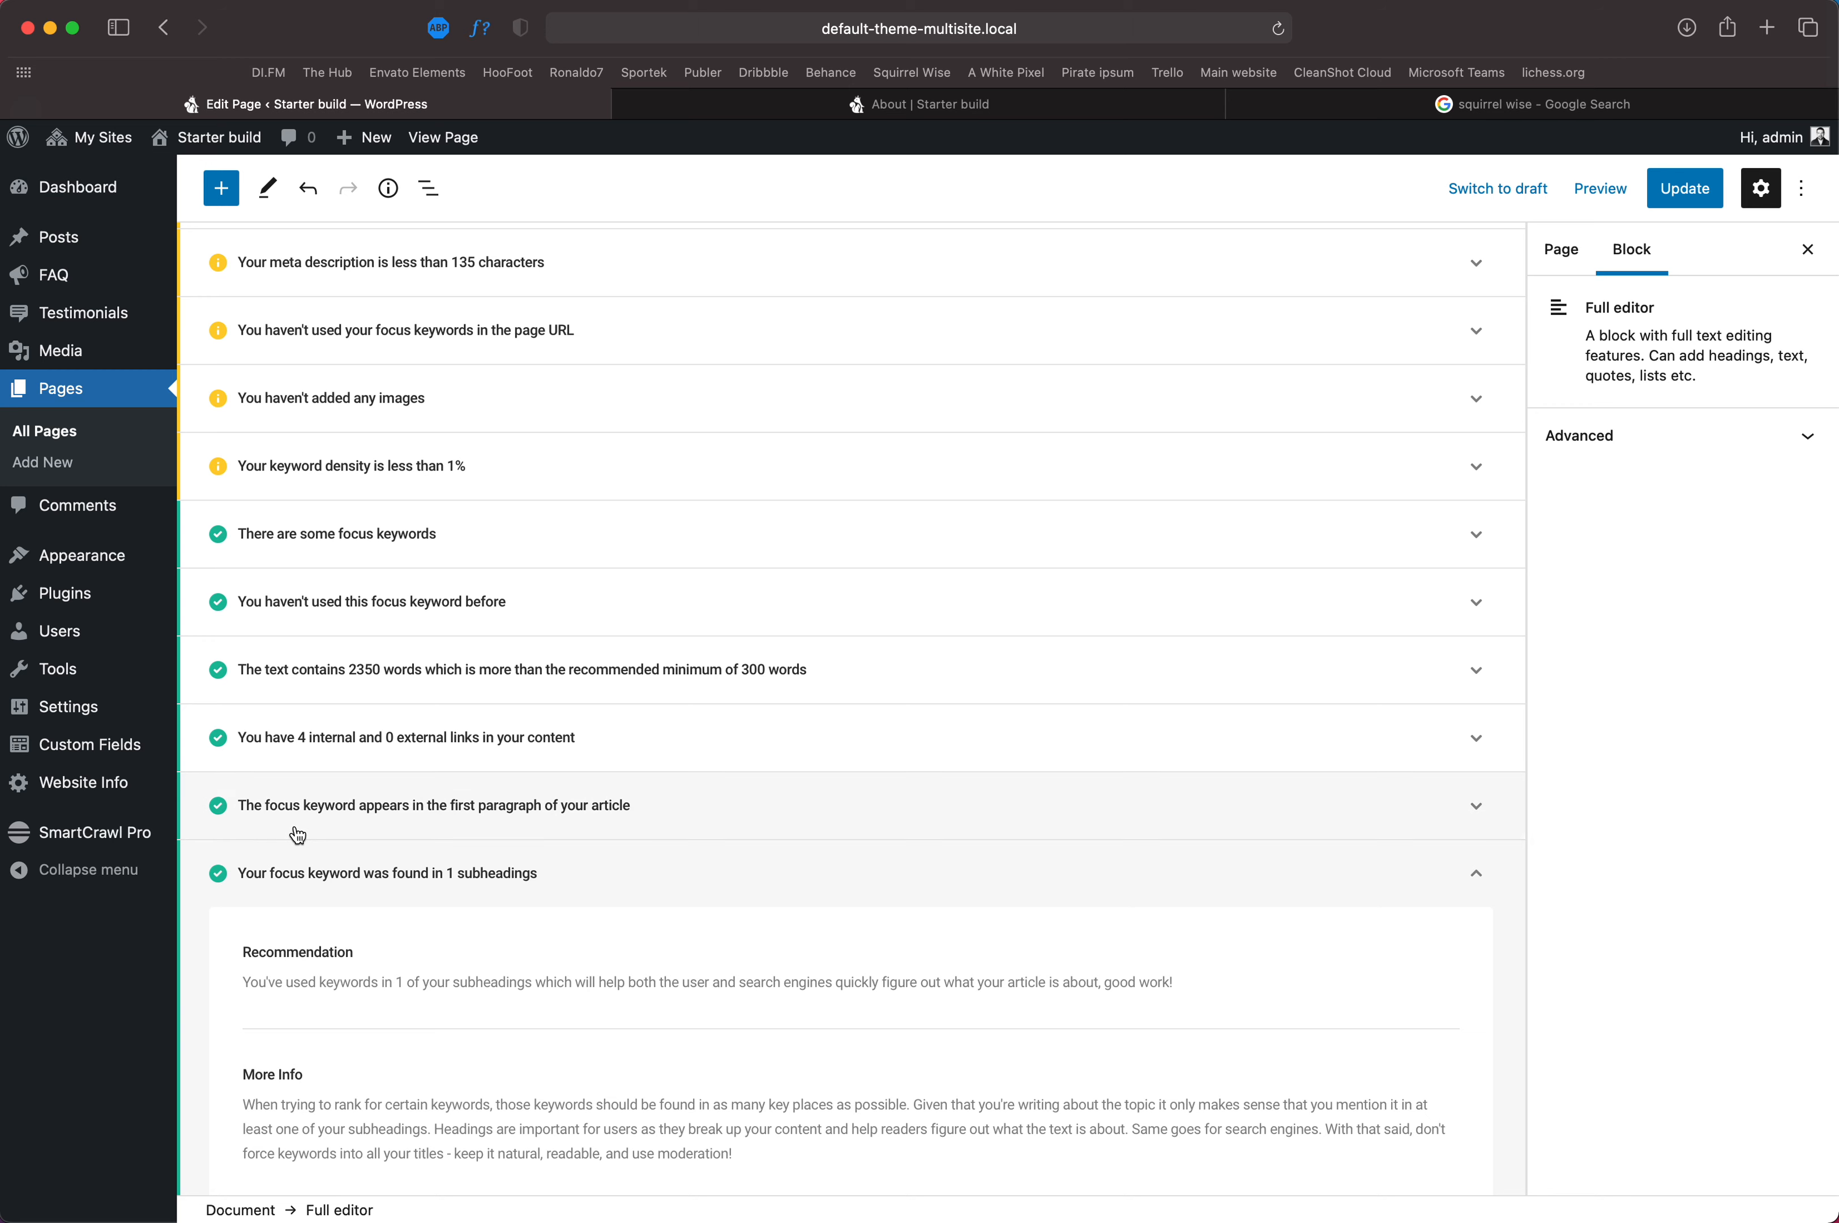
pyautogui.click(467, 827)
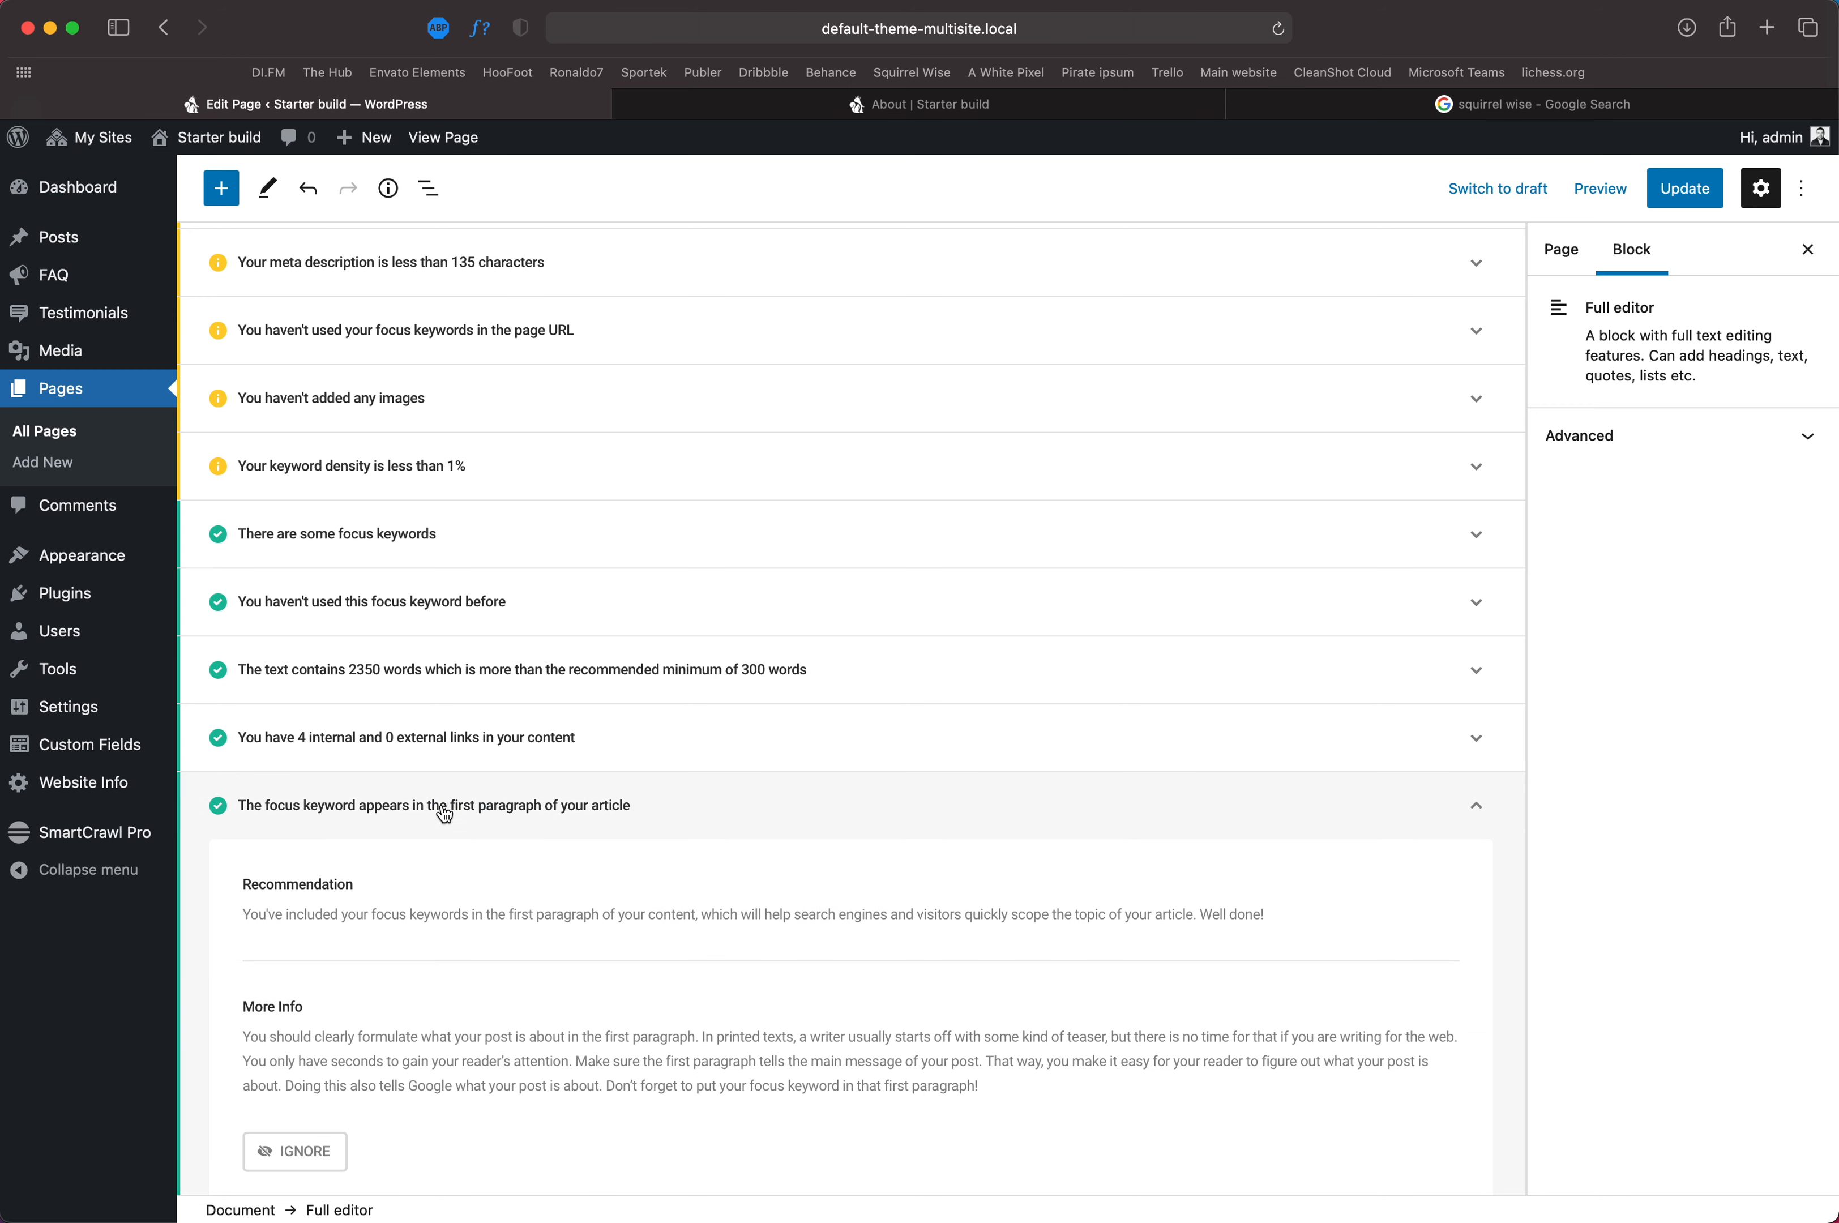
pyautogui.scroll(3, 419, 886)
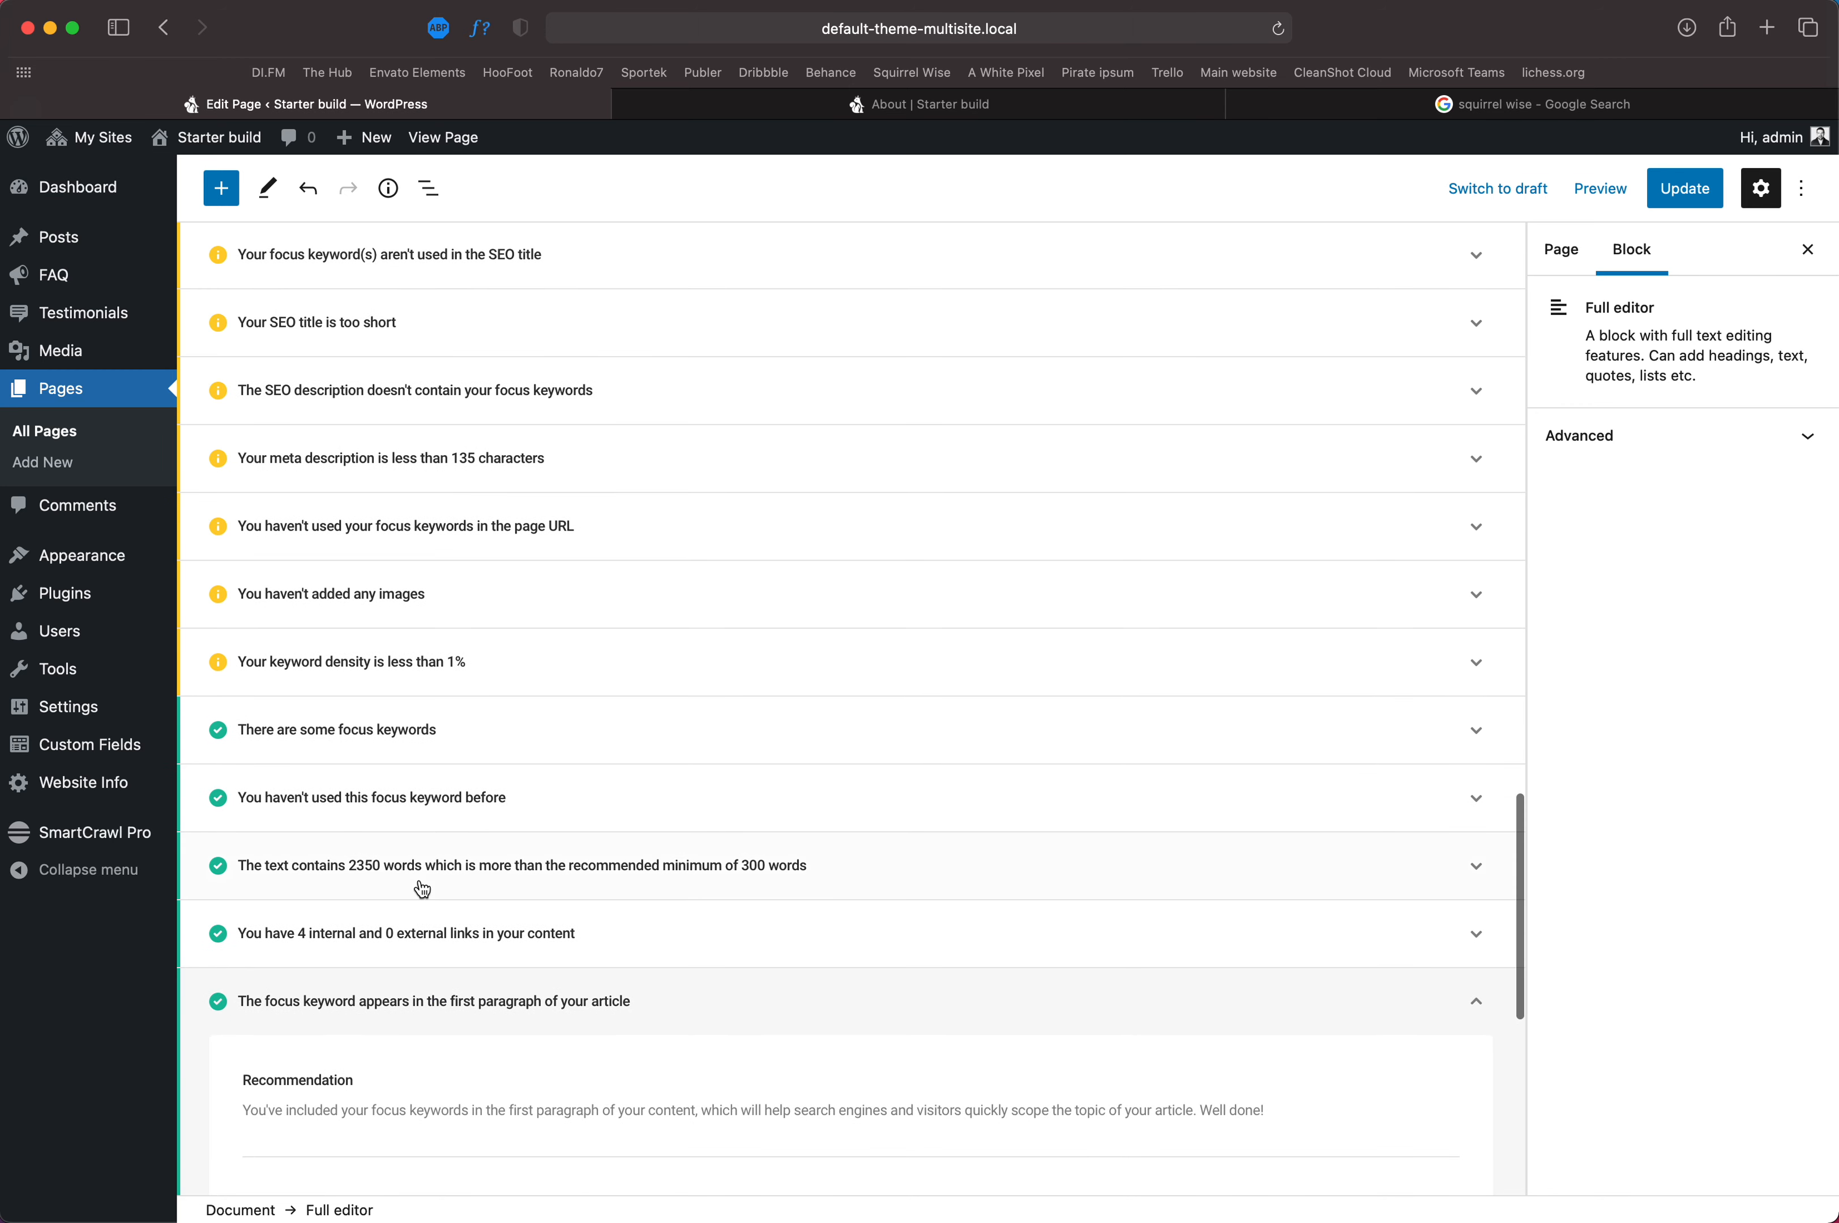
pyautogui.scroll(-4, 662, 814)
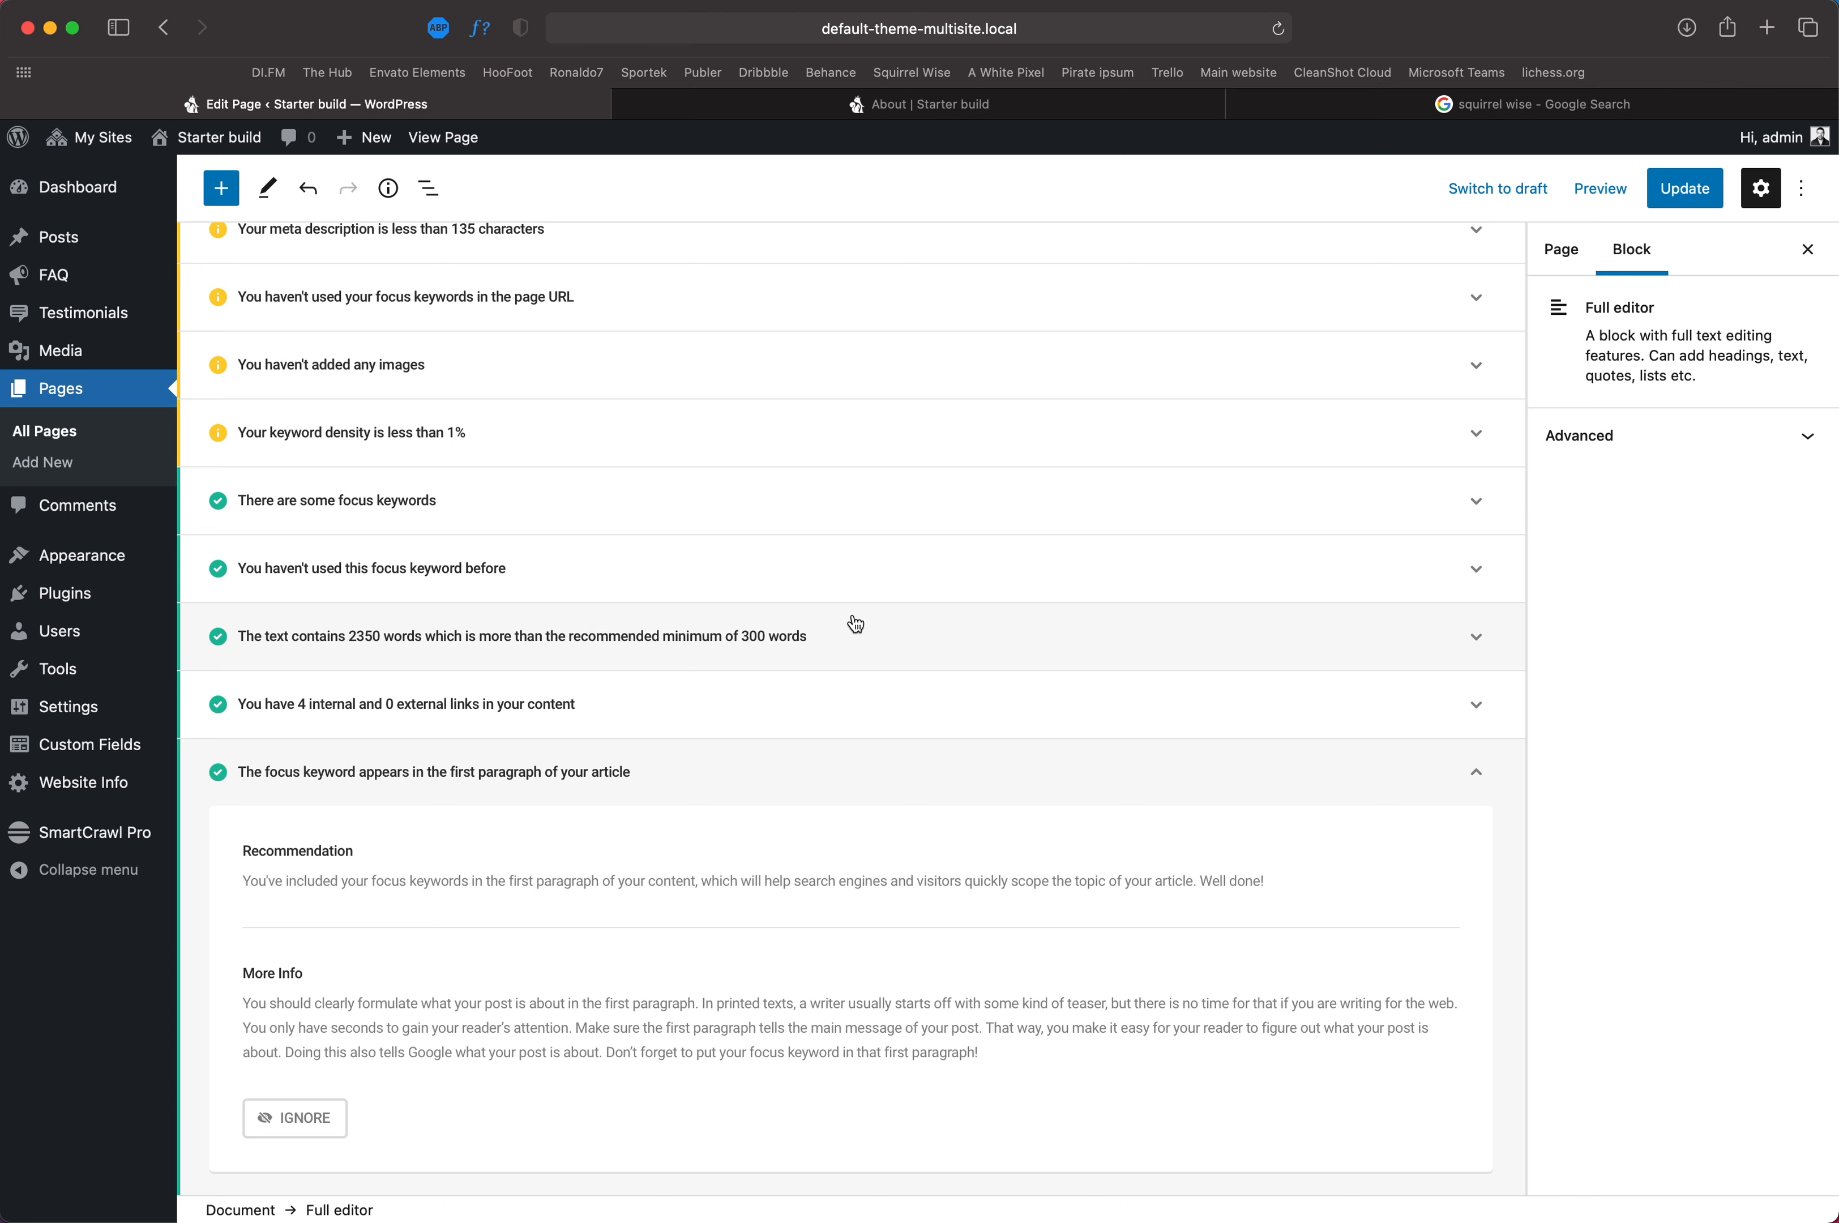
# Step: Compare the focus keyword with the SEO Analysis list and collapse the details about the first paragraph
pyautogui.scroll(12, 681, 642)
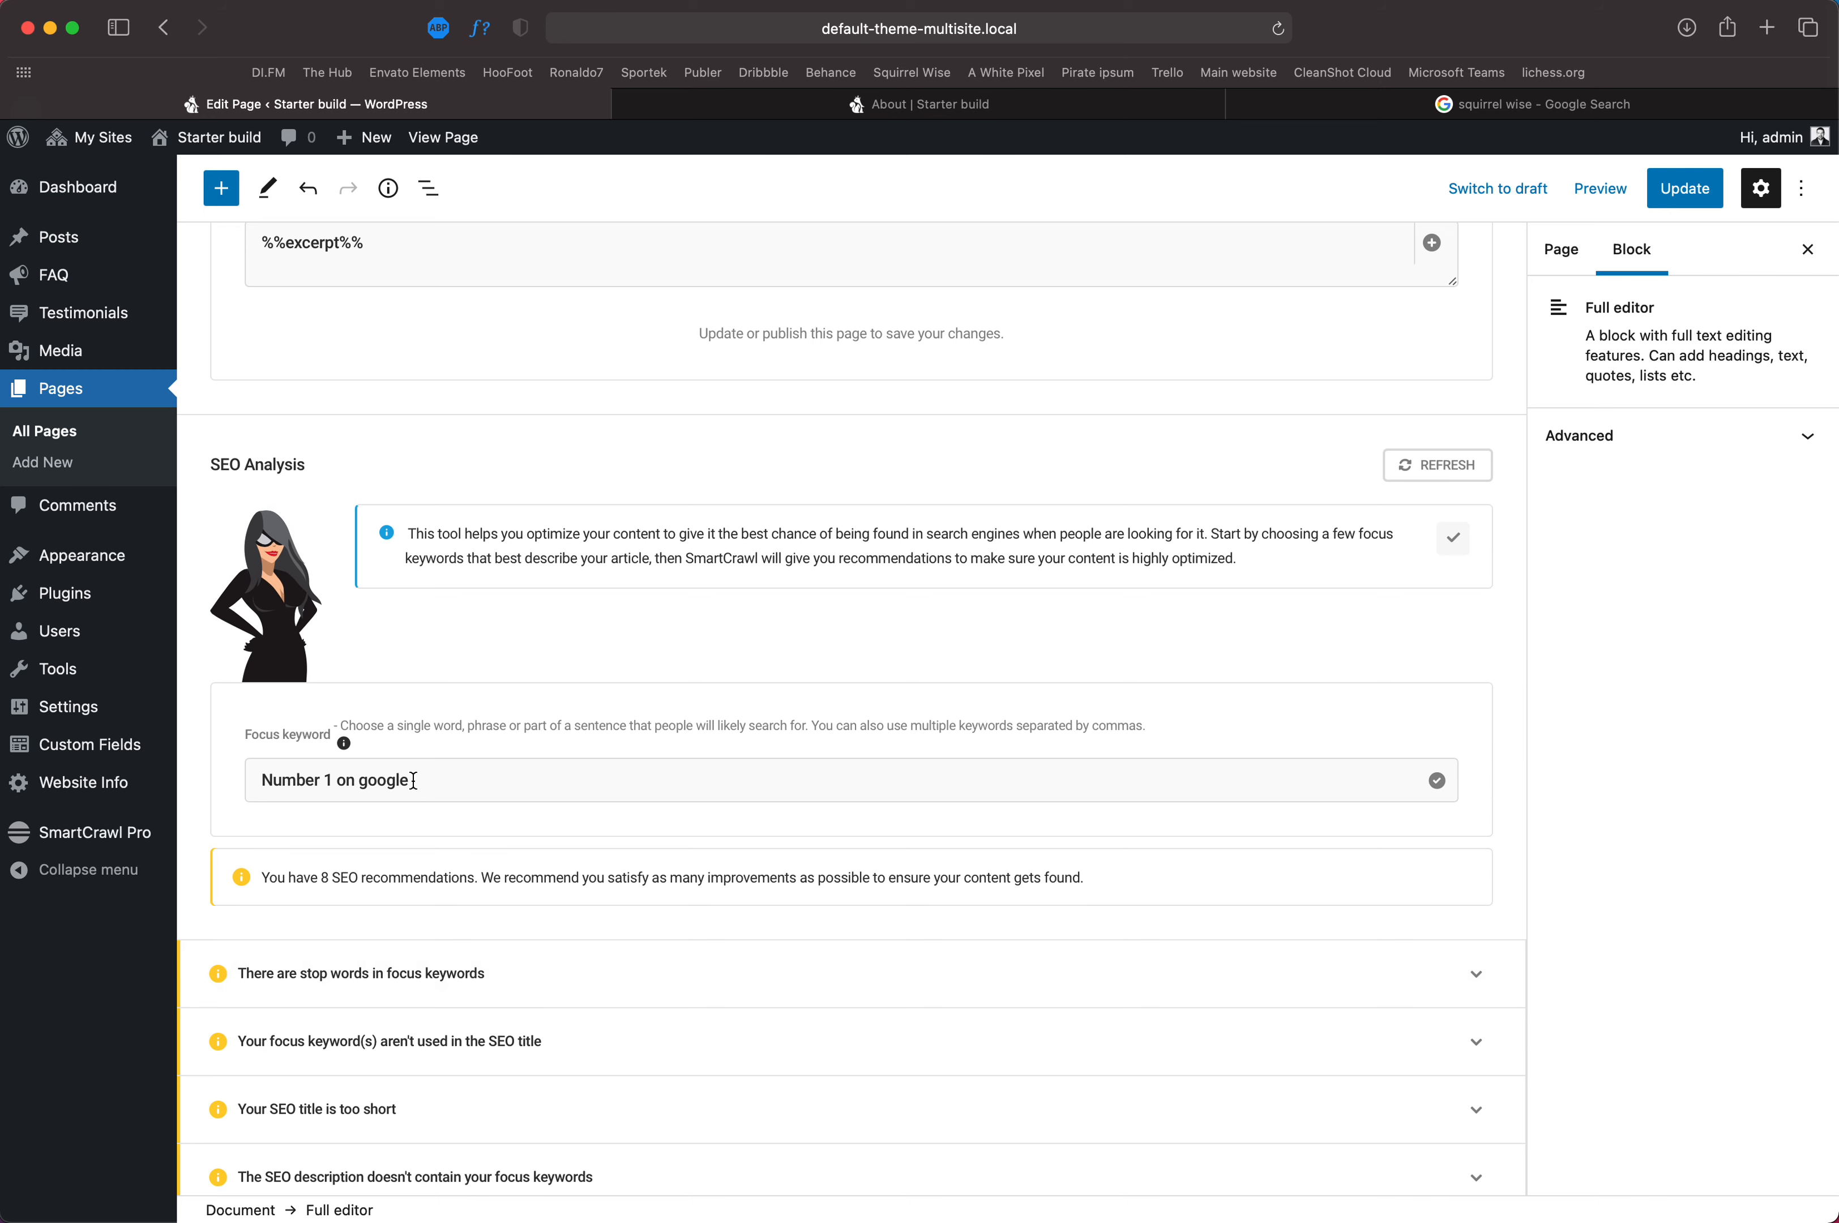
pyautogui.moveTo(414, 779); pyautogui.dragTo(180, 773)
pyautogui.scroll(-3, 510, 923)
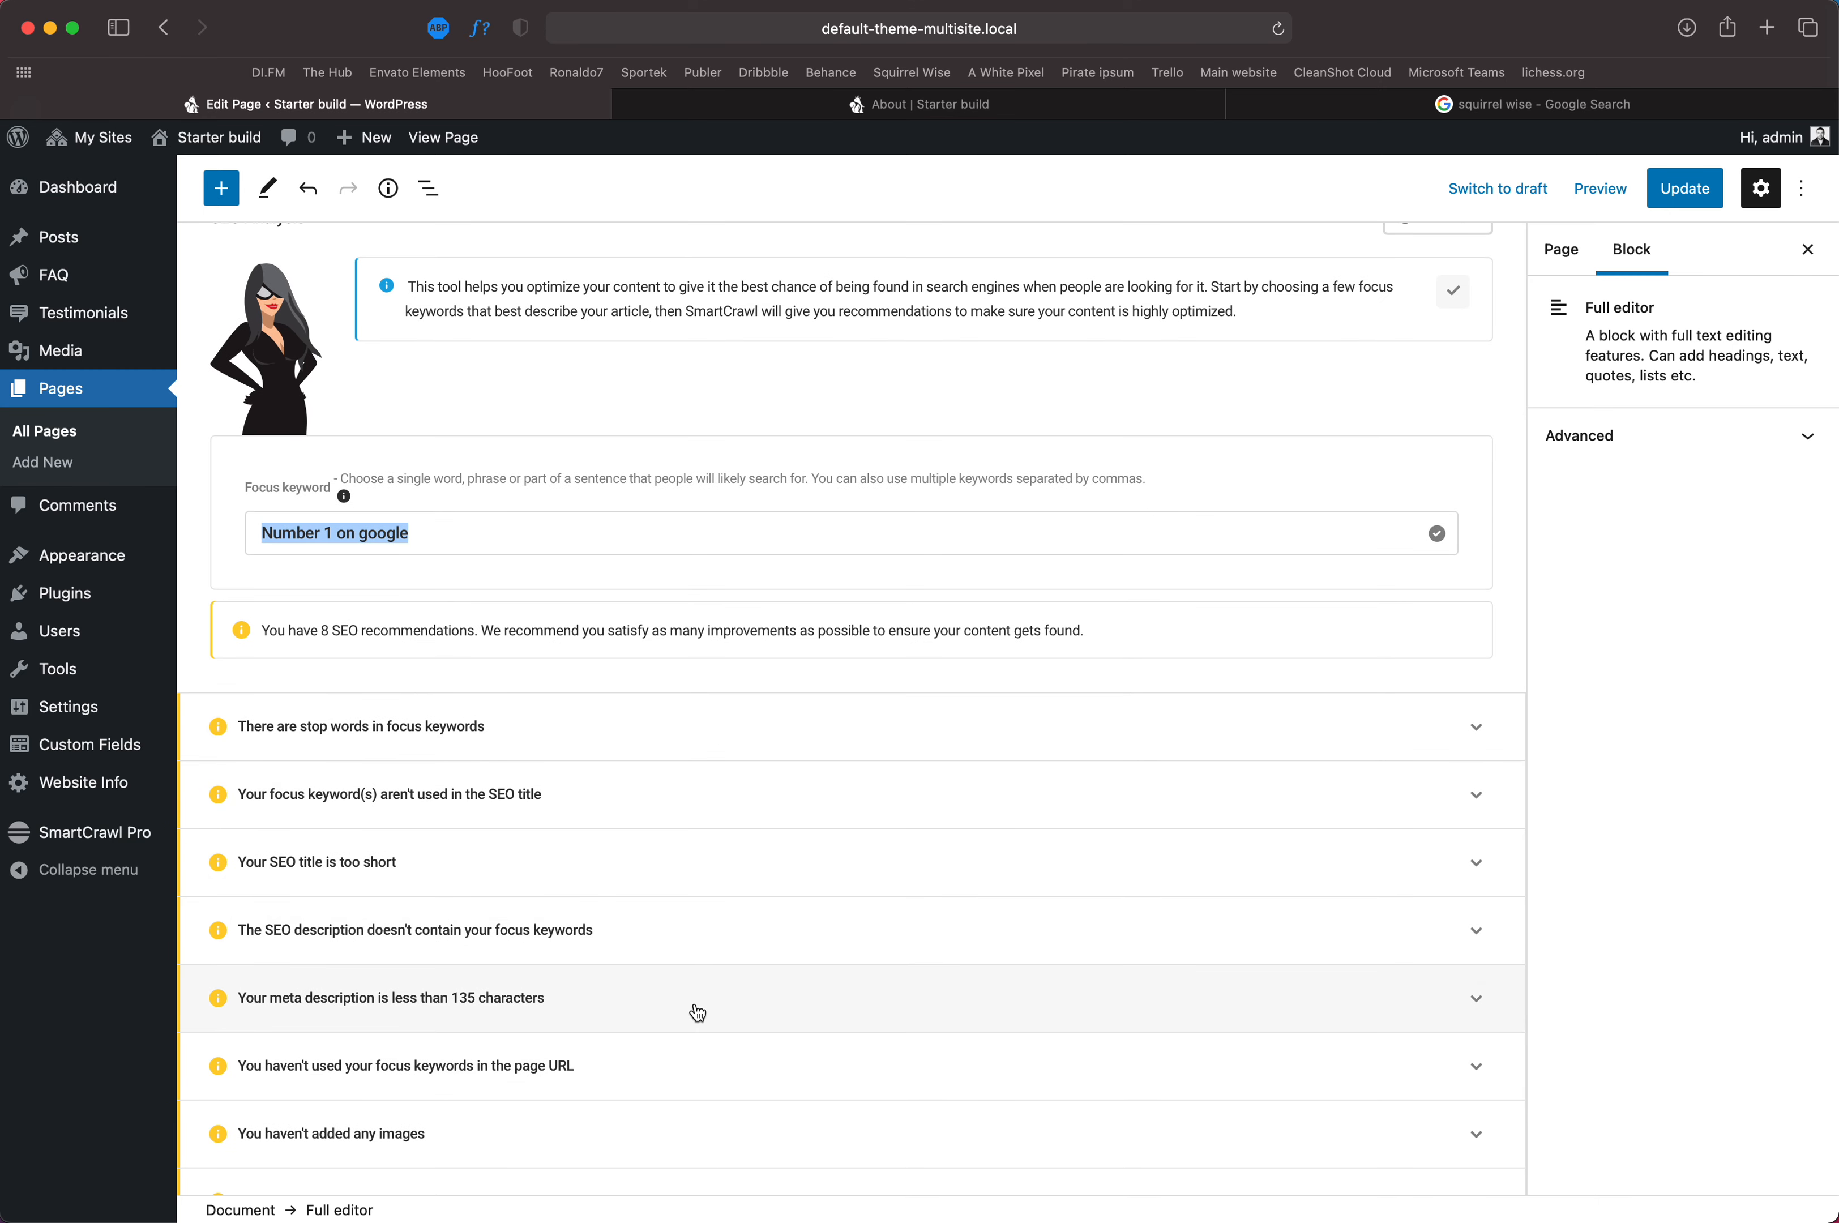
pyautogui.scroll(-3, 697, 1012)
pyautogui.scroll(-10, 388, 1020)
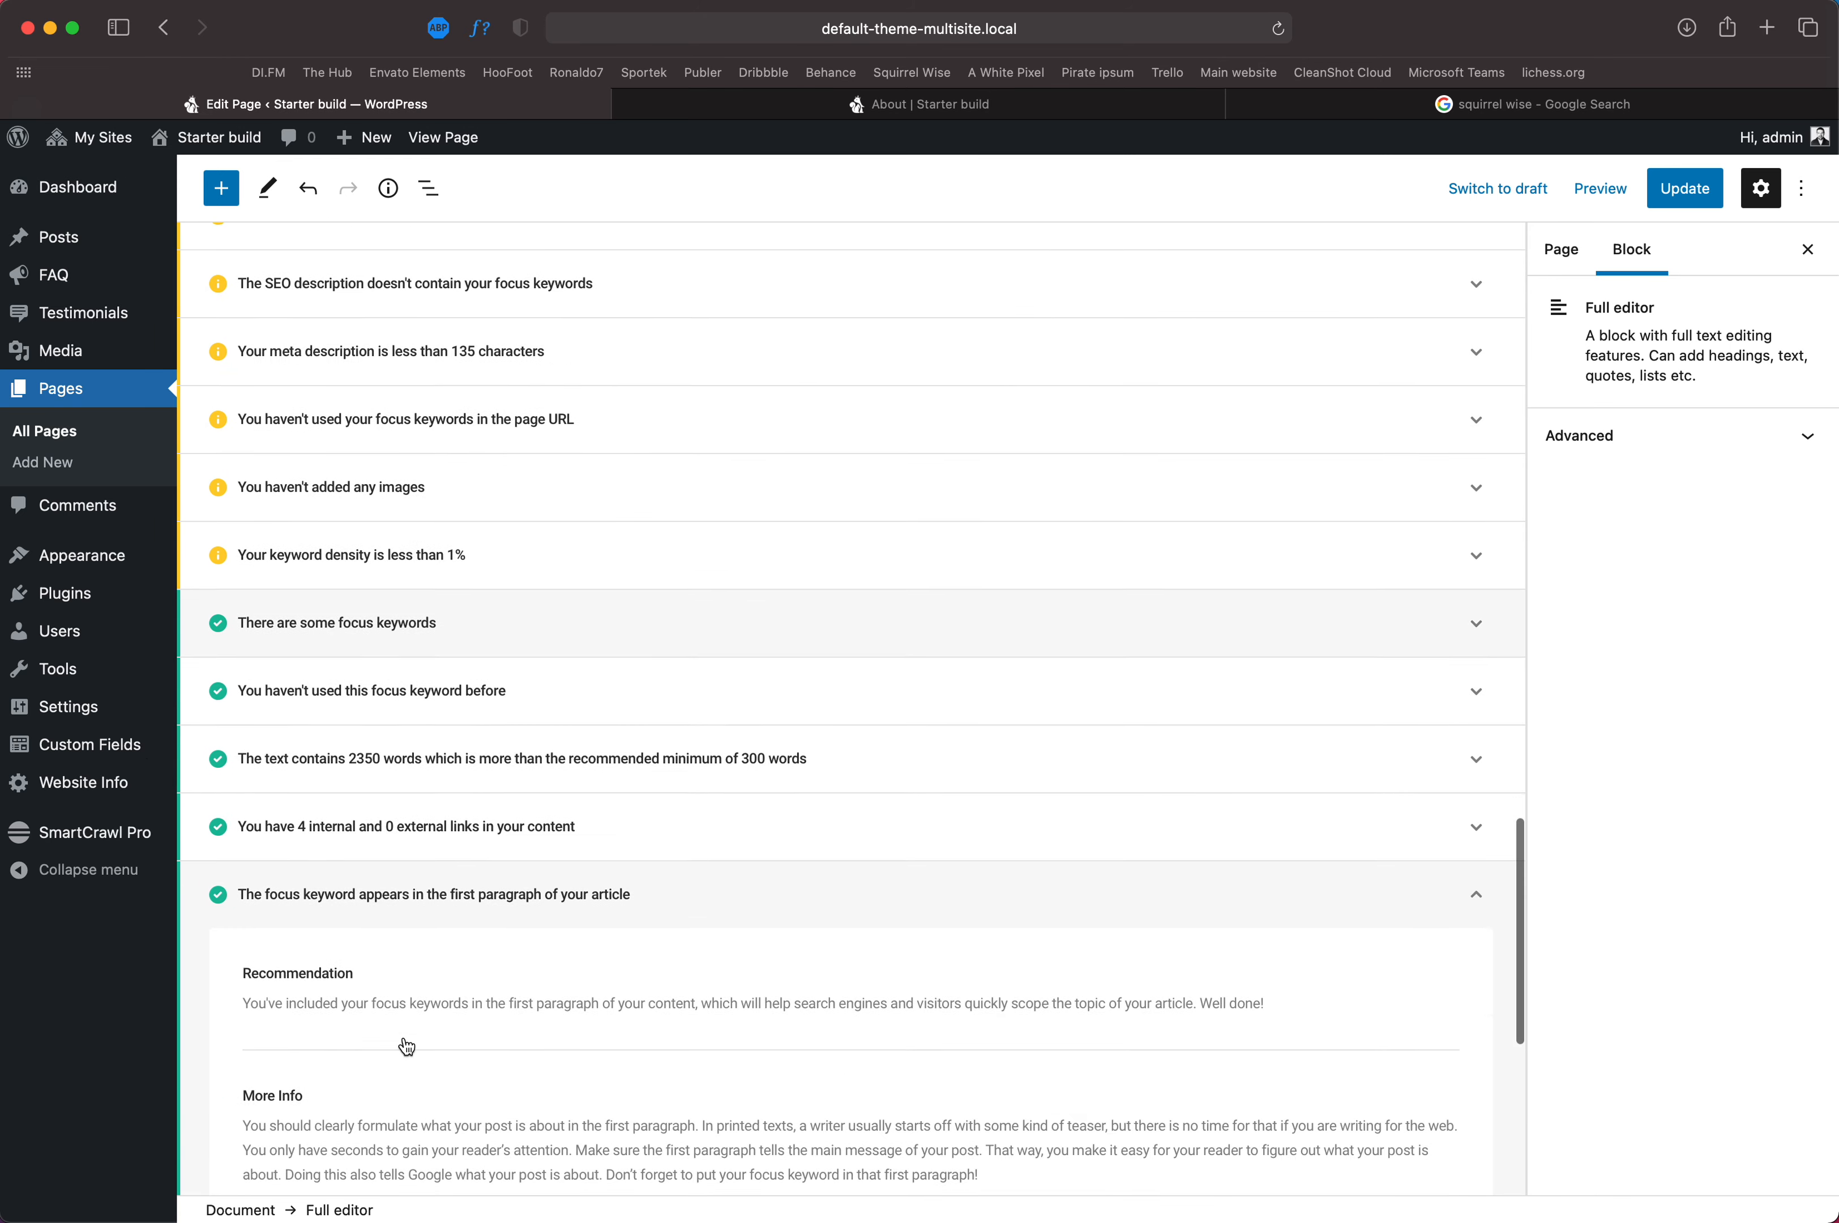
pyautogui.scroll(2, 424, 668)
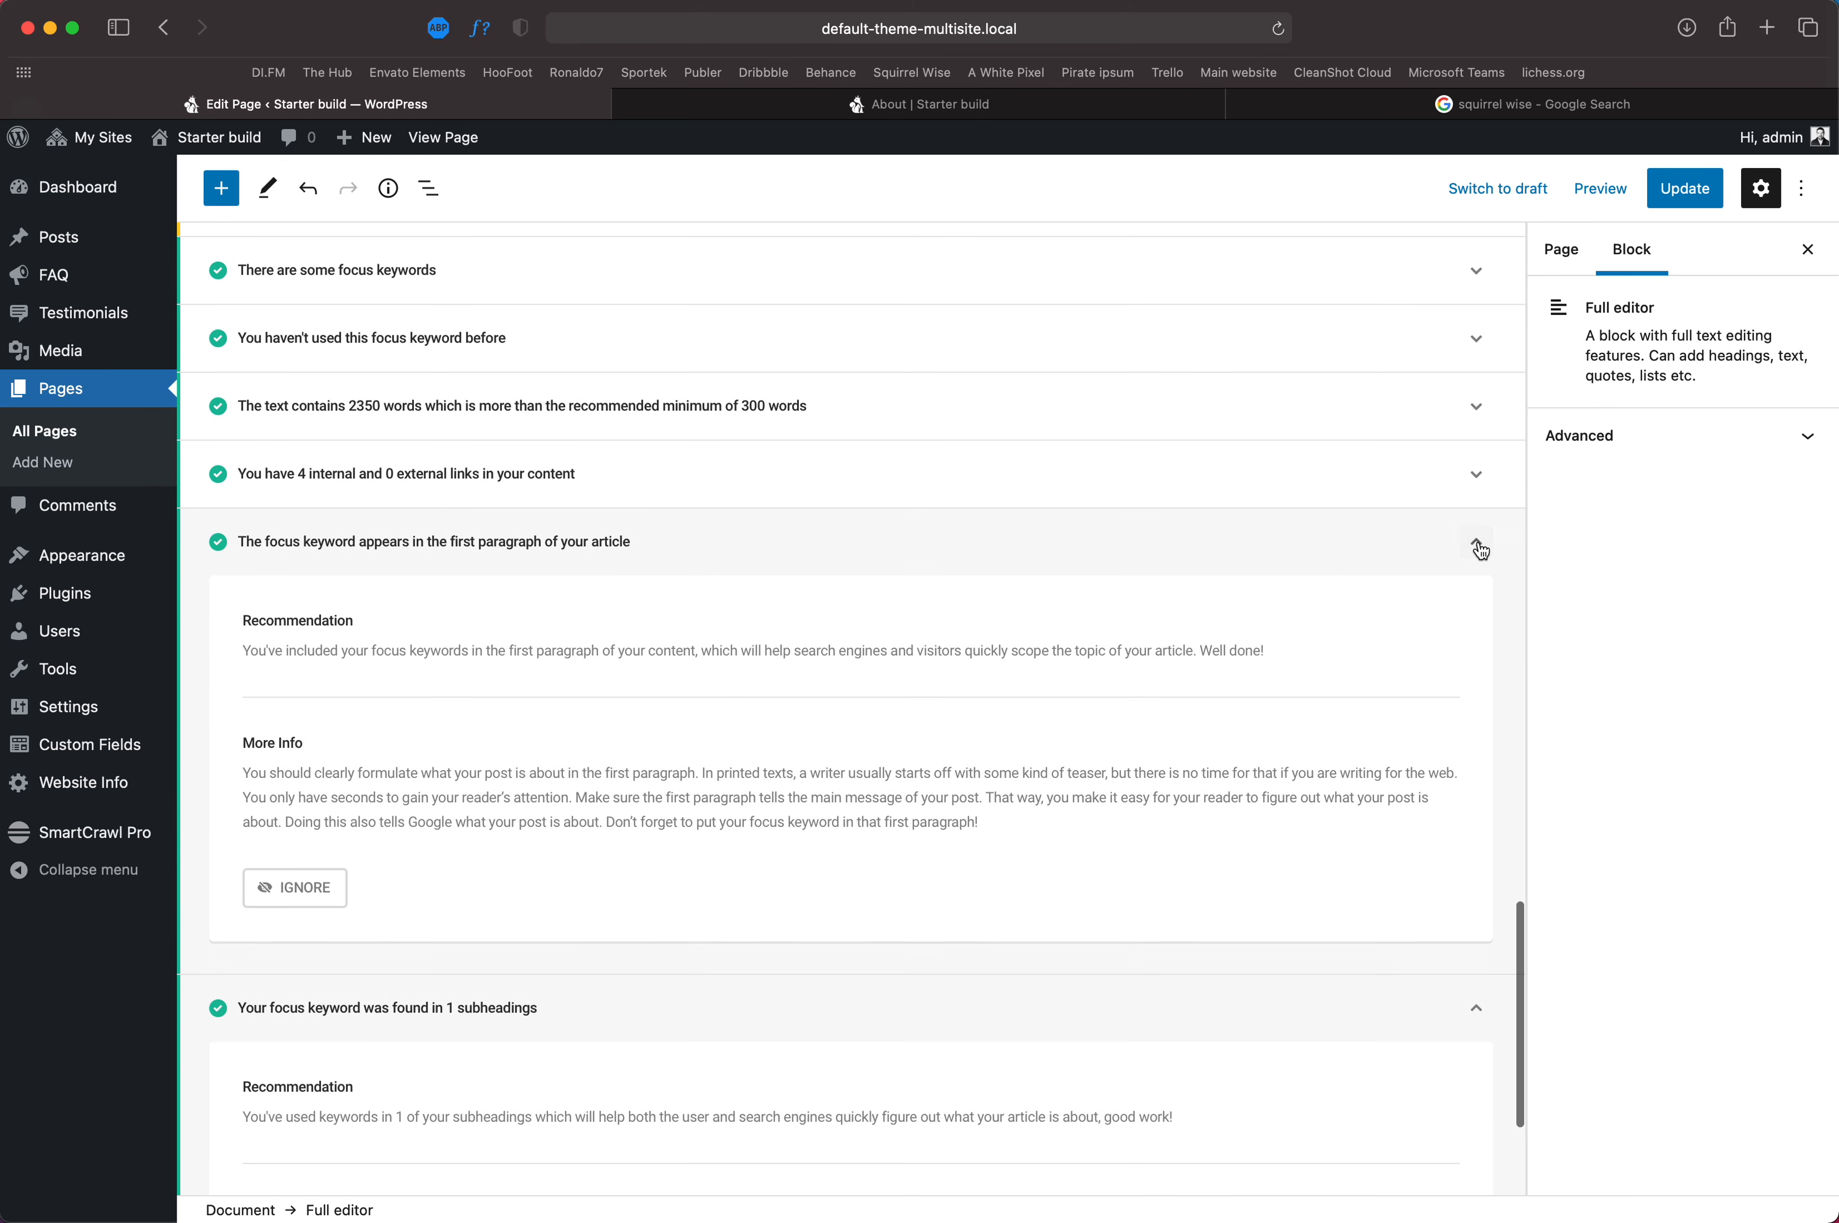
pyautogui.click(1477, 542)
# Step: Copy the focus keyword "Number 1 on google" into the empty SEO title
pyautogui.scroll(10, 1248, 765)
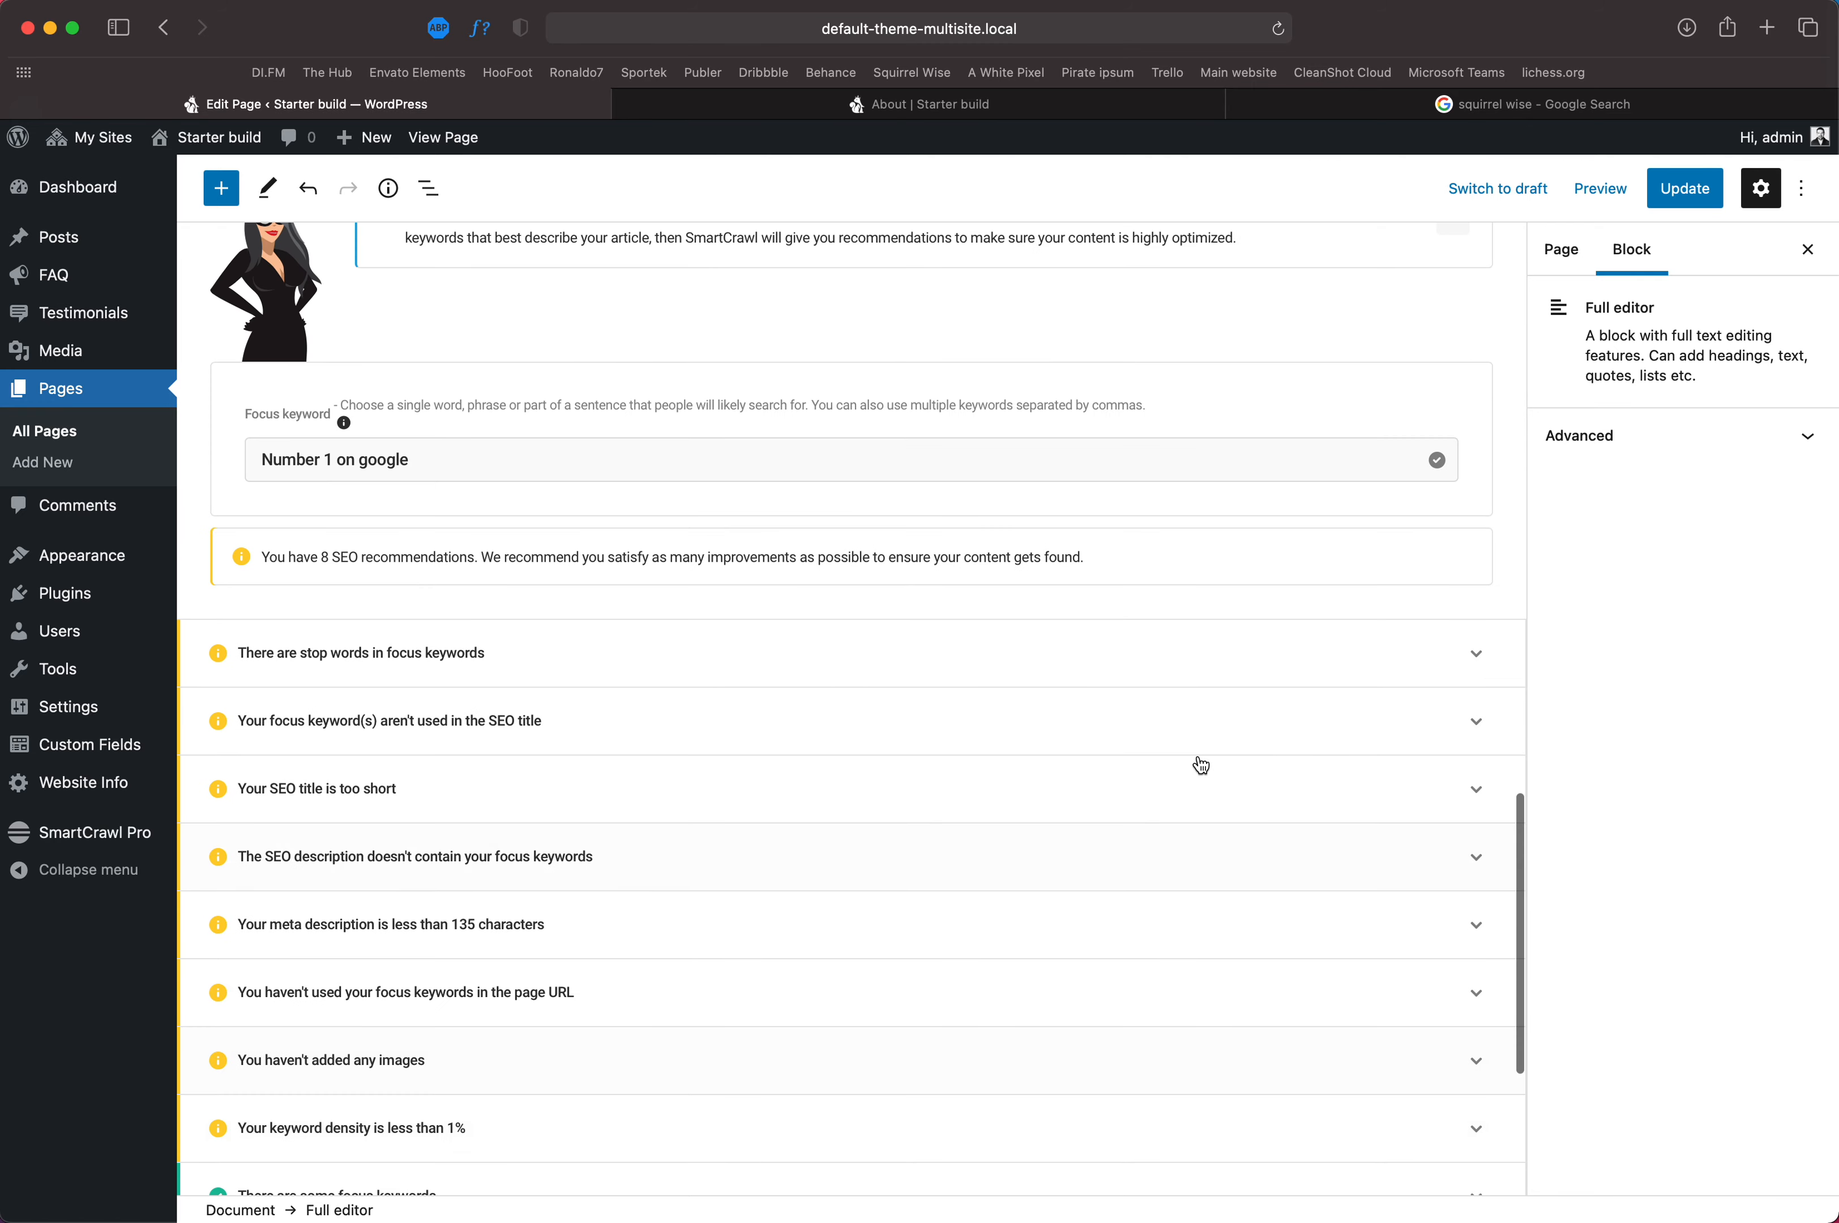
pyautogui.moveTo(450, 798); pyautogui.dragTo(255, 773)
pyautogui.press('super+c')
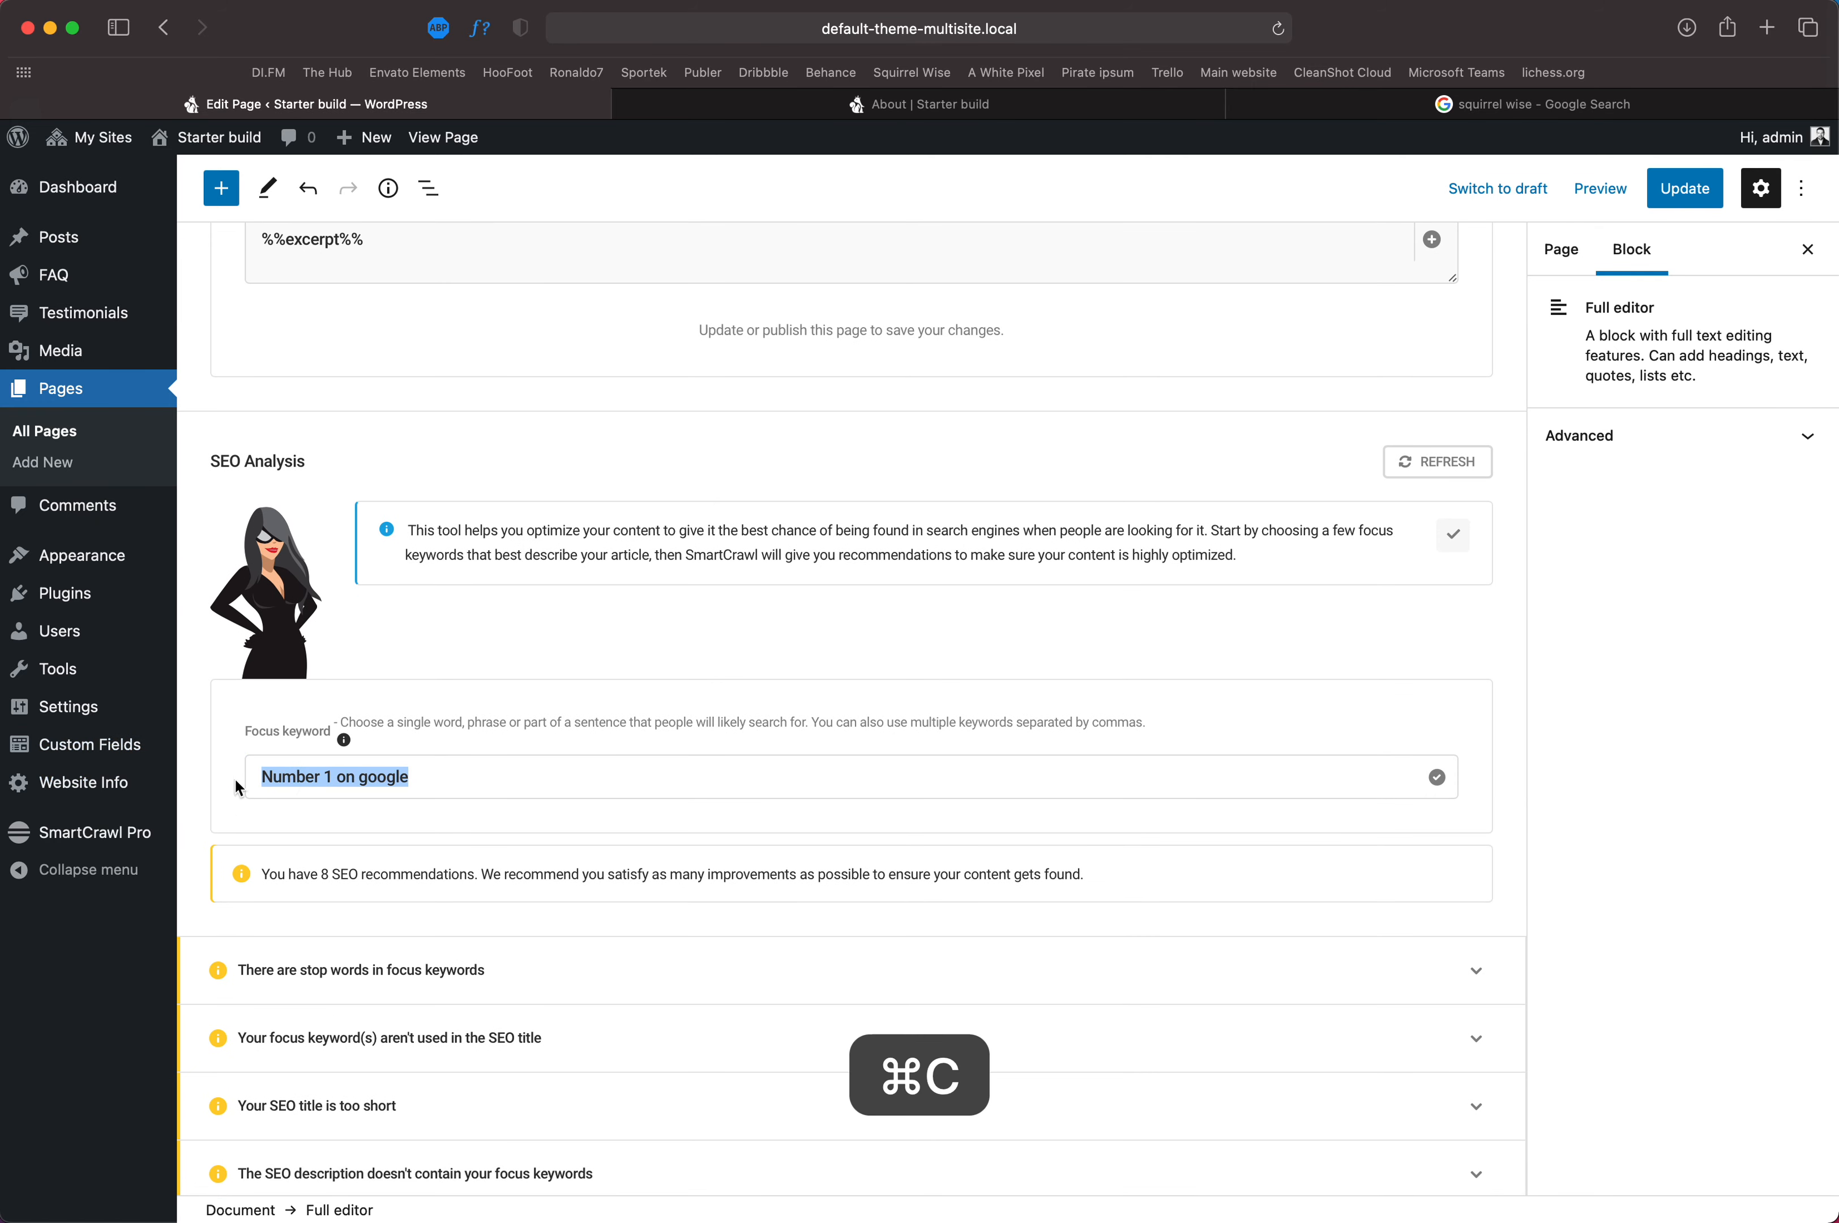
pyautogui.scroll(3, 443, 712)
pyautogui.click(261, 356)
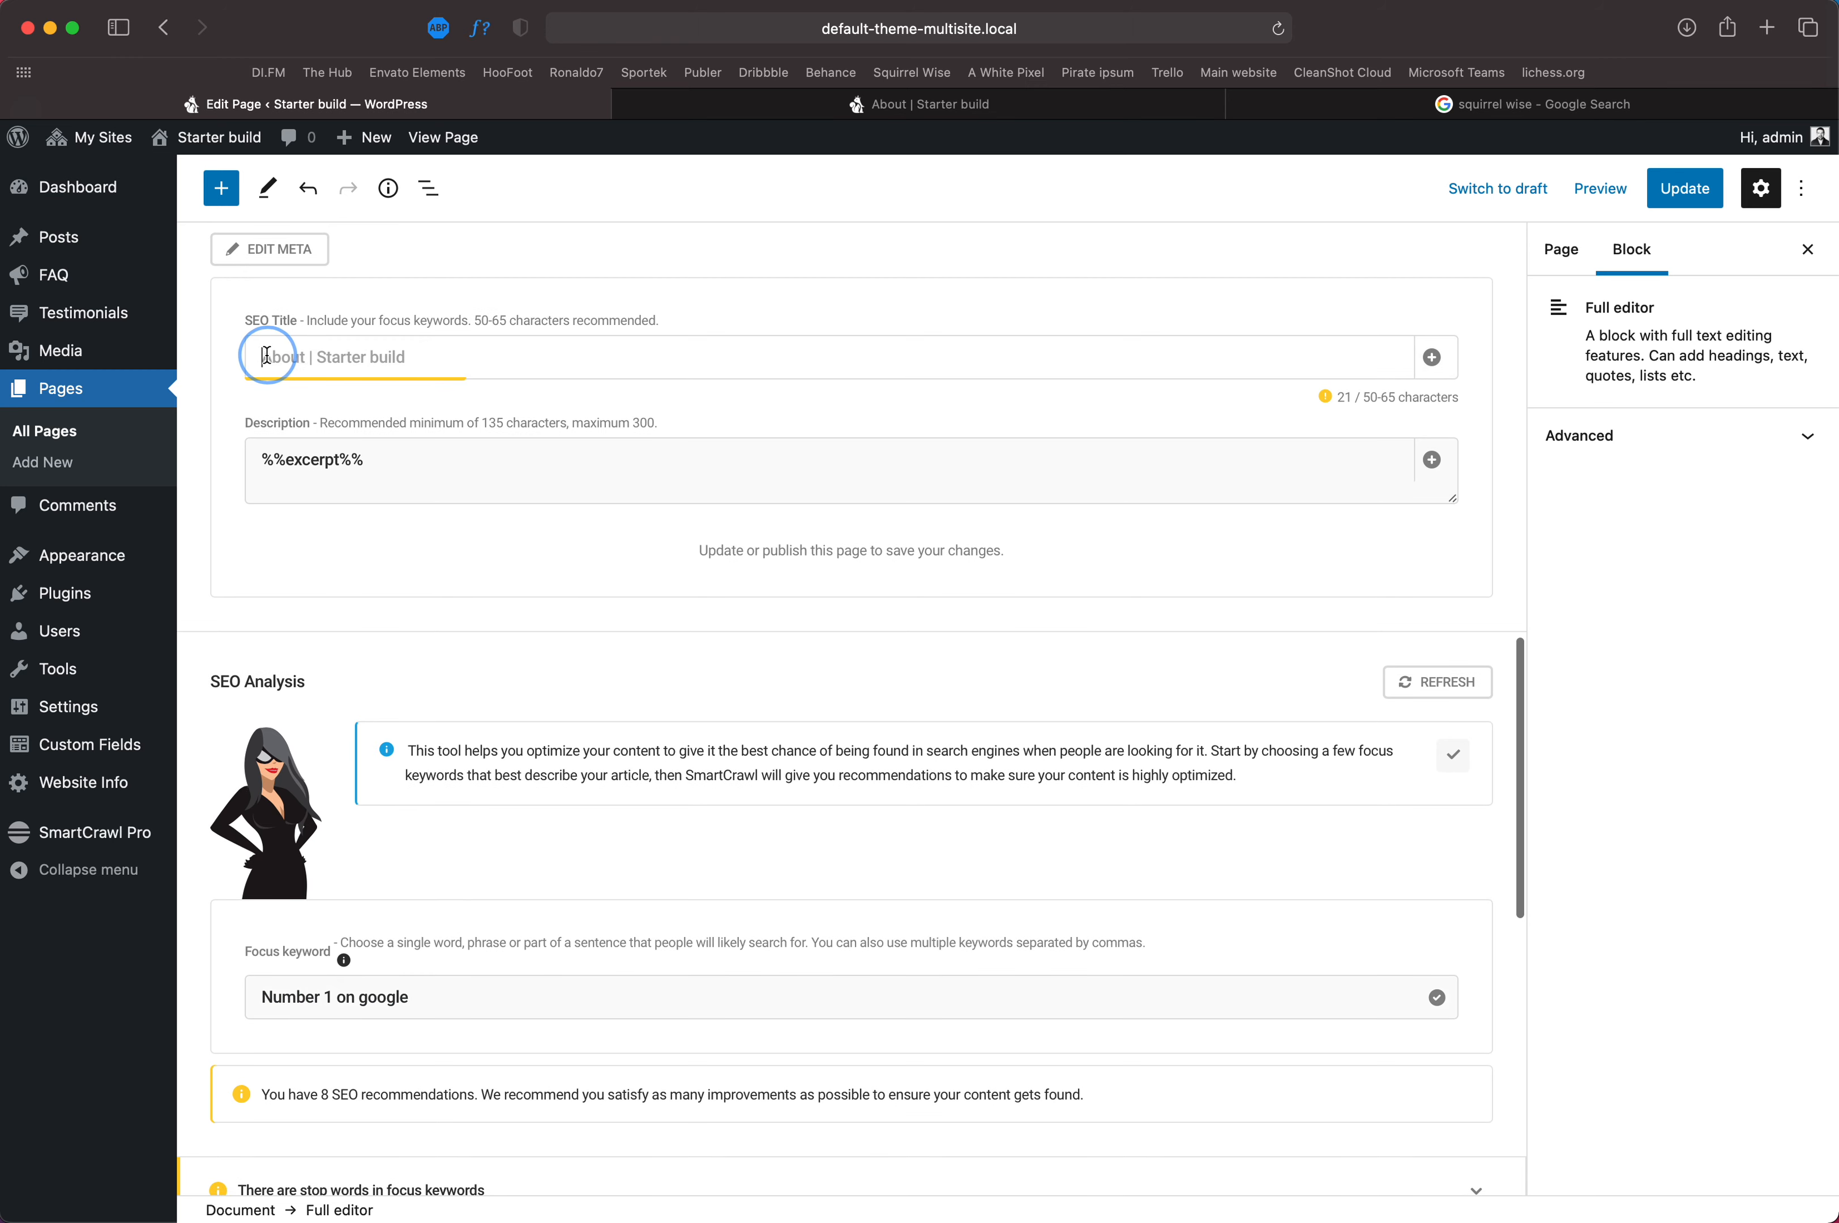
pyautogui.press('super+v')
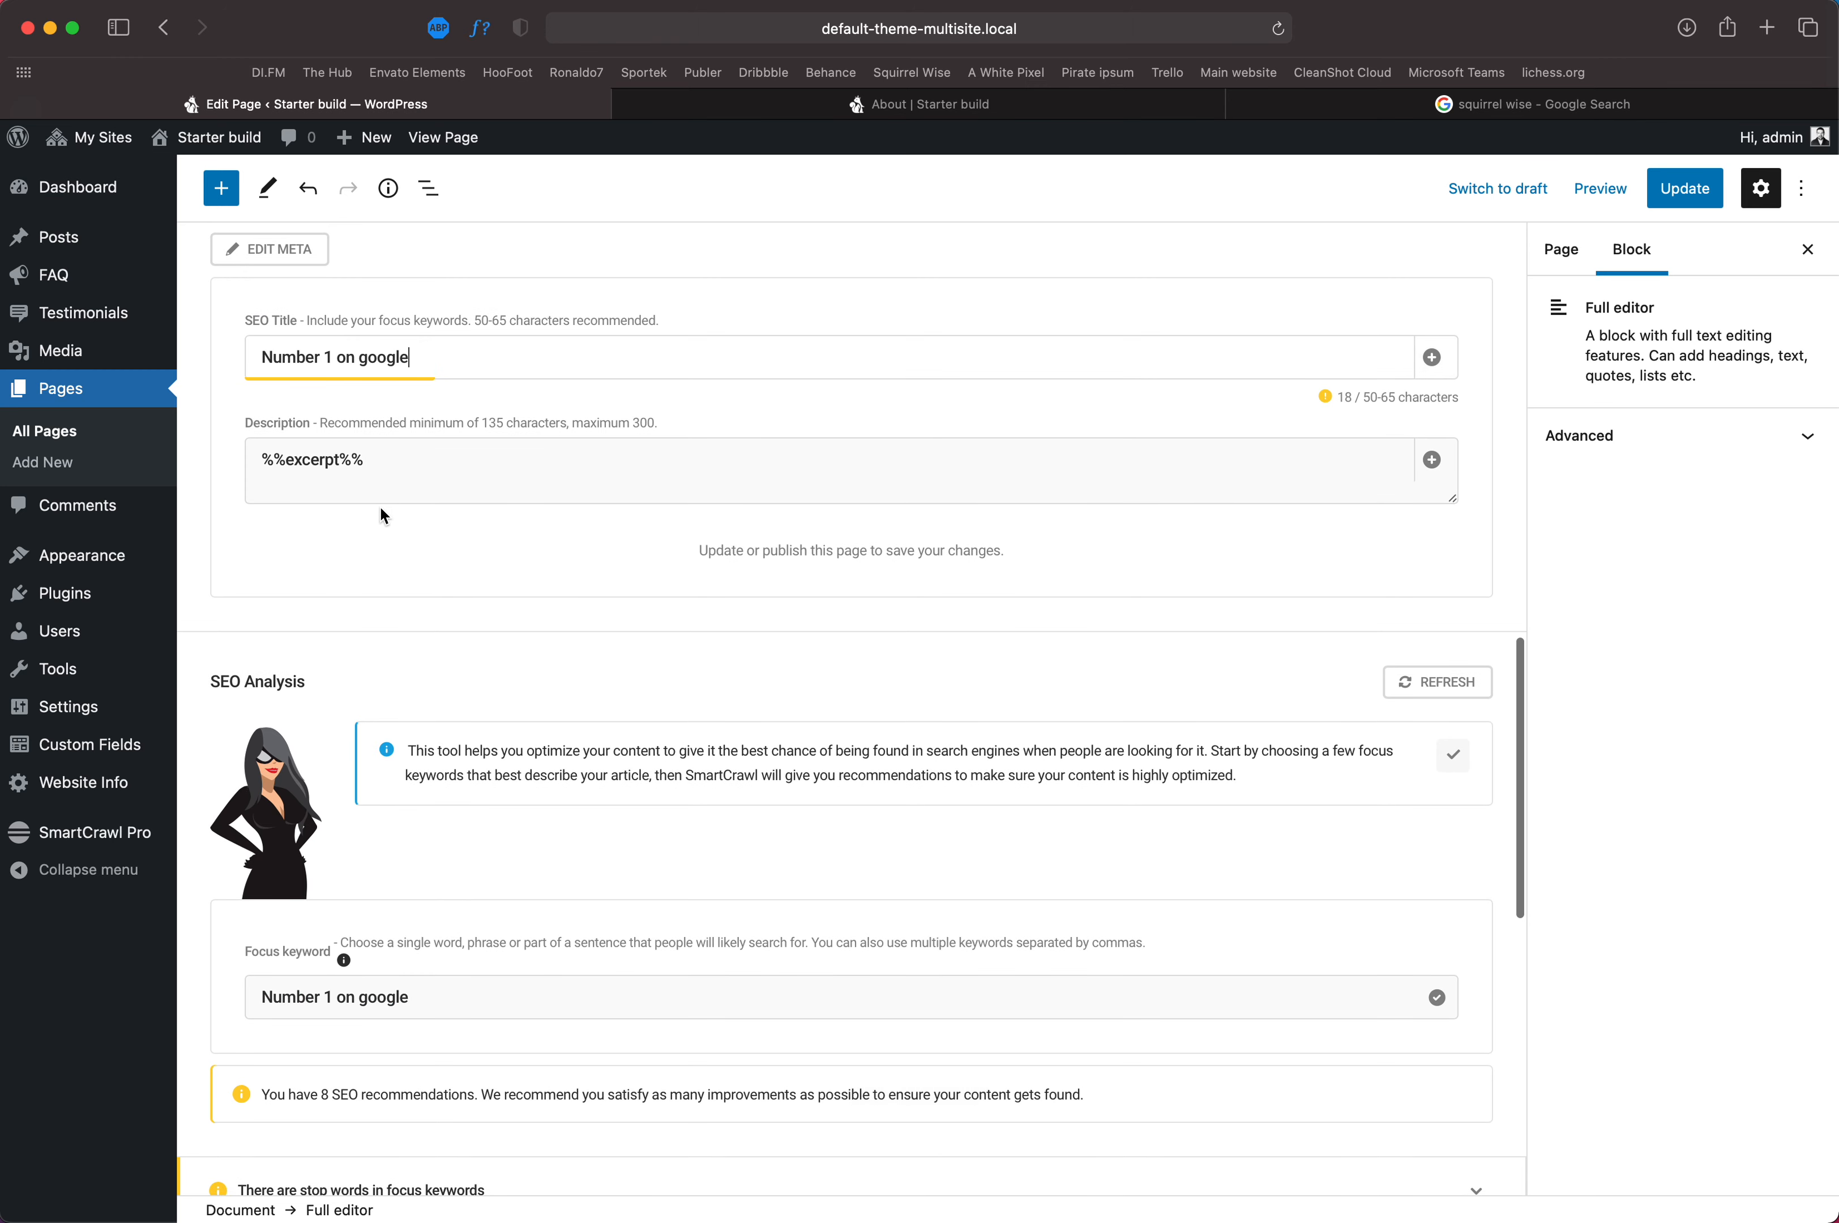
# Step: Extend the SEO title so it reads "How I reacher number 1 on google"
pyautogui.click(266, 357)
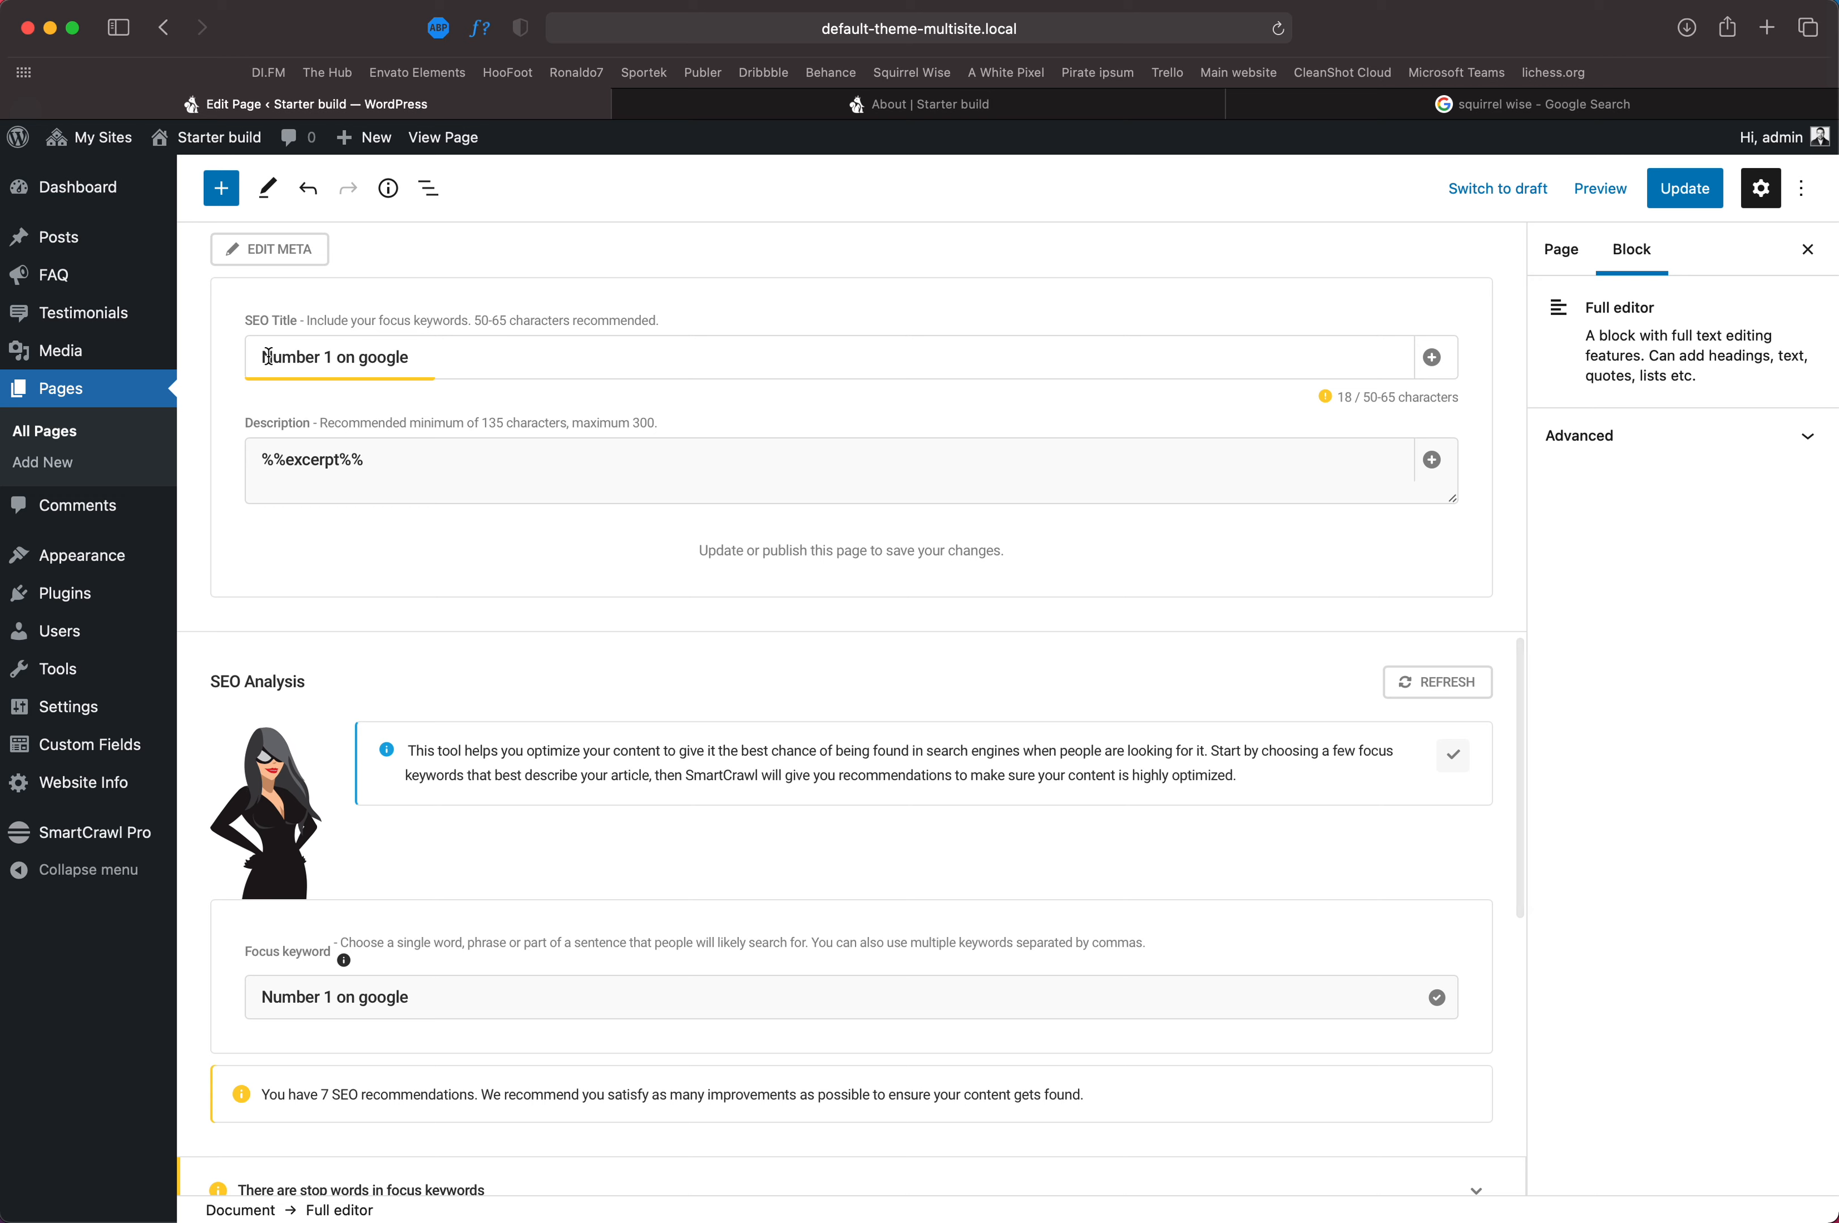
pyautogui.write("'ho")
pyautogui.press('BackSpace')
pyautogui.press('BackSpace')
pyautogui.press('BackSpace')
pyautogui.write('How I re')
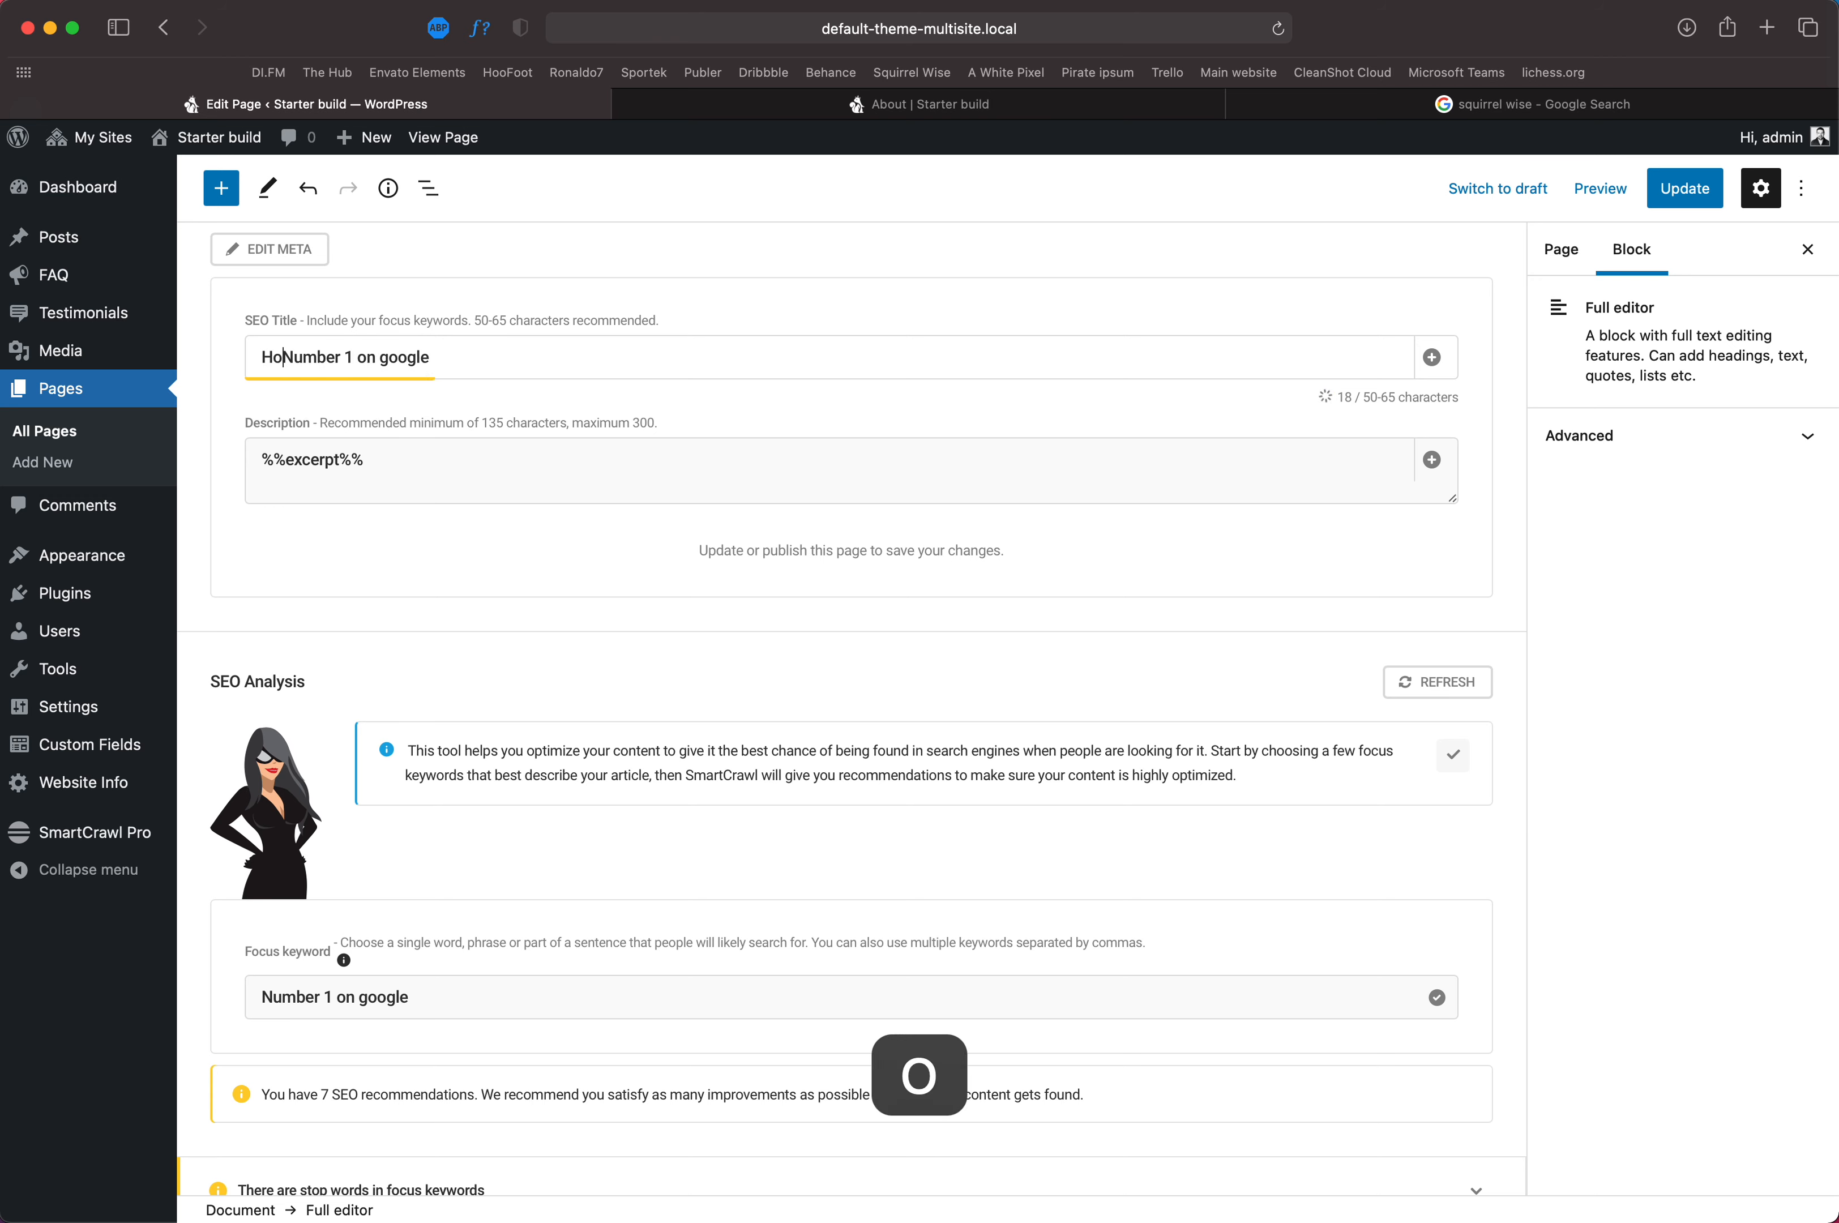
pyautogui.write('achNumbe')
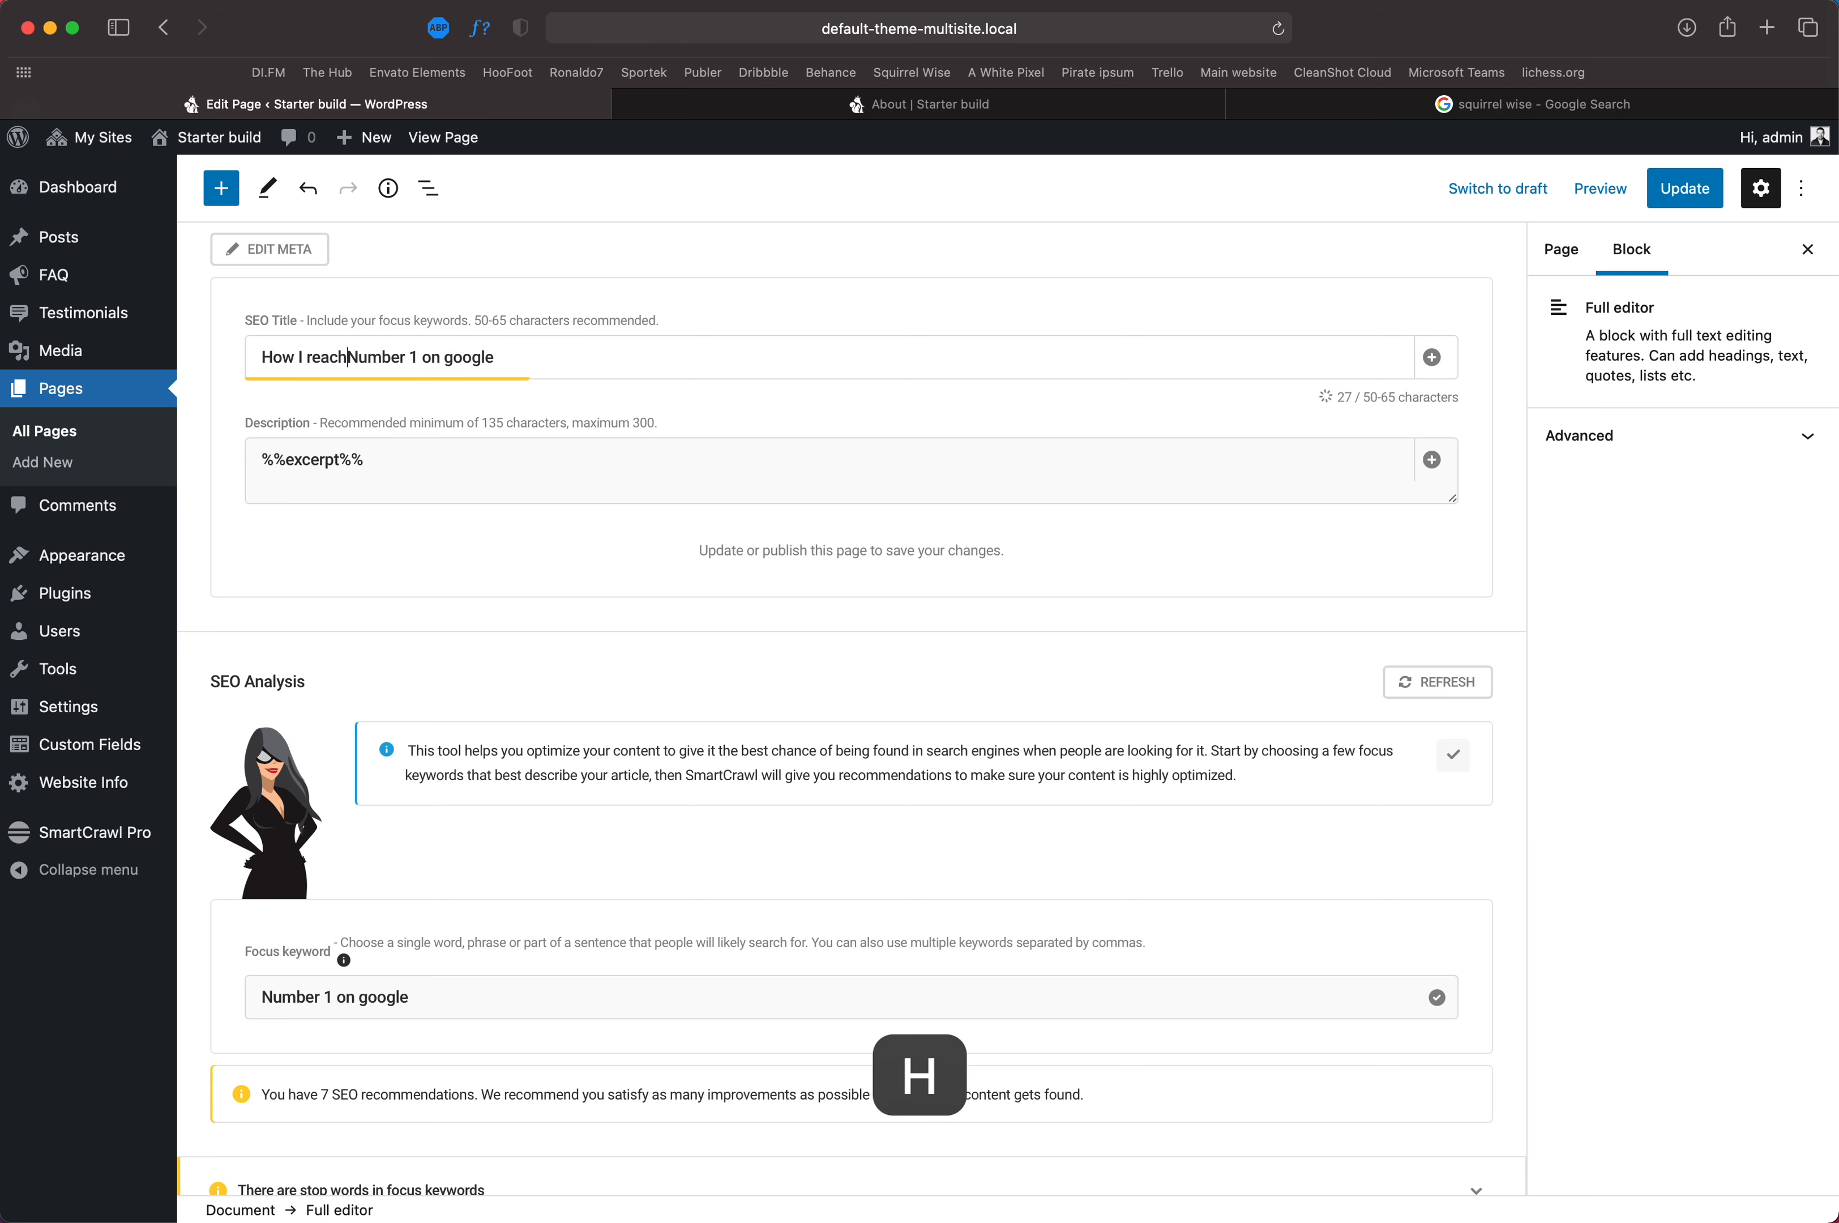
pyautogui.press('BackSpace')
pyautogui.write('er')
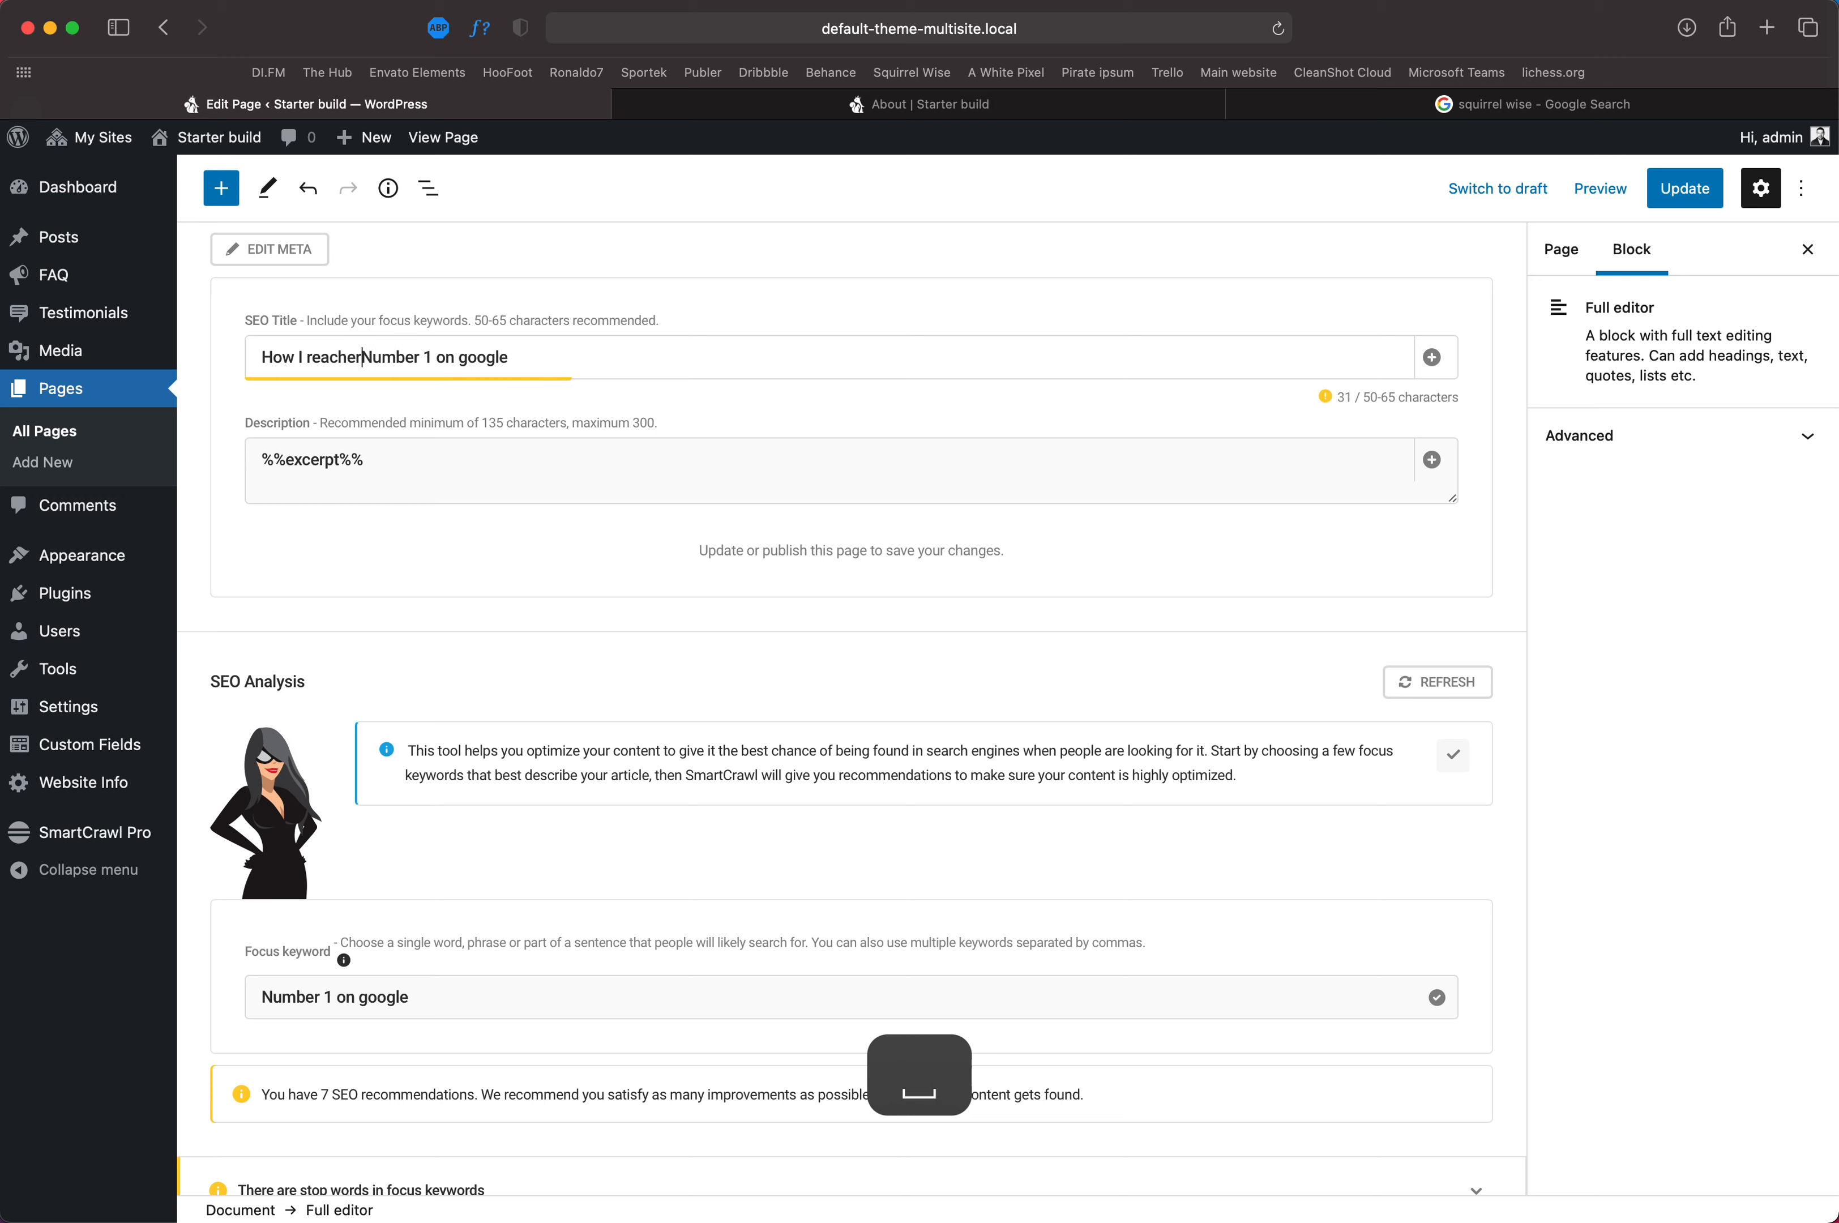
pyautogui.press('Delete')
pyautogui.write('n')
# Step: Replace the %%excerpt%% description with "All the tools I used to reach number 1 in Google."
pyautogui.moveTo(410, 460); pyautogui.dragTo(222, 458)
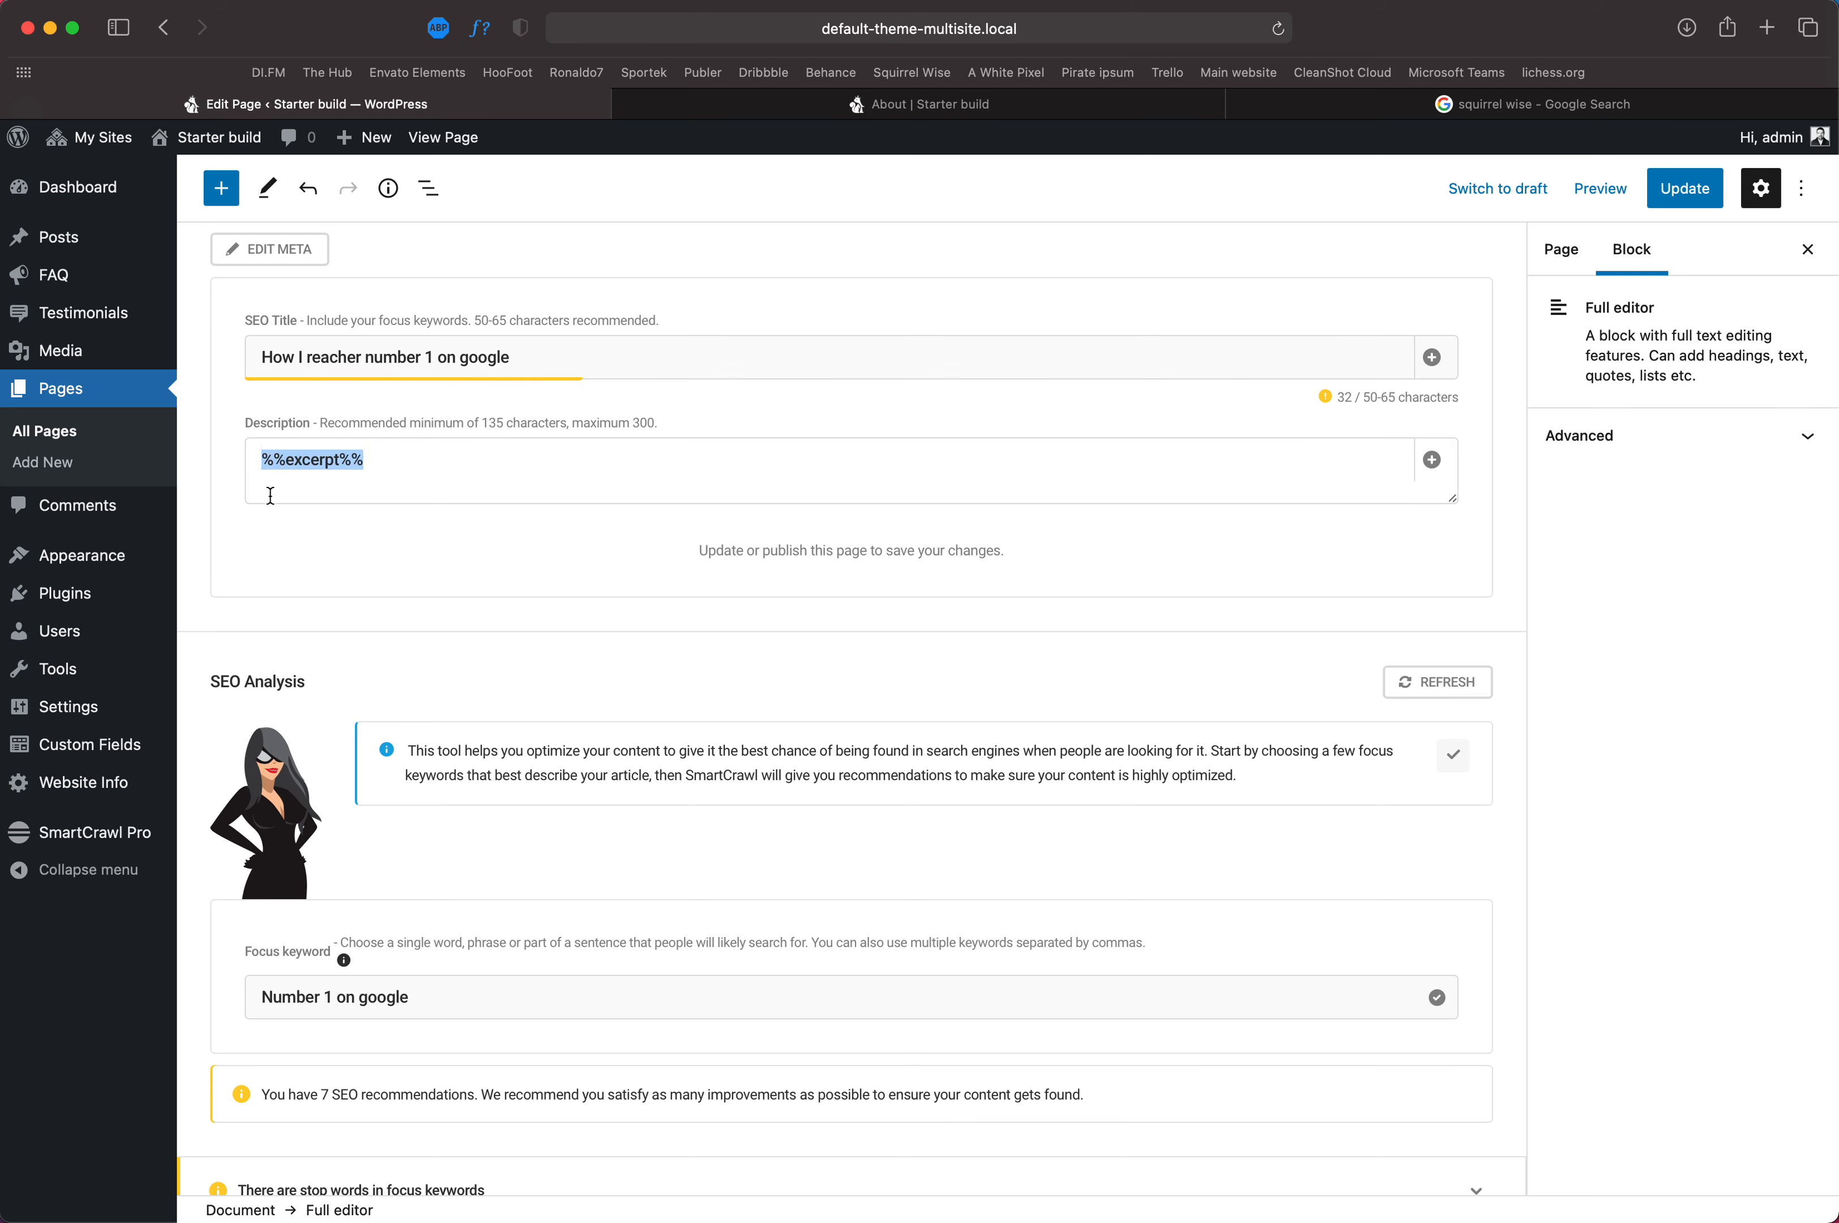
pyautogui.write('H')
pyautogui.press('BackSpace')
pyautogui.write('All the tol')
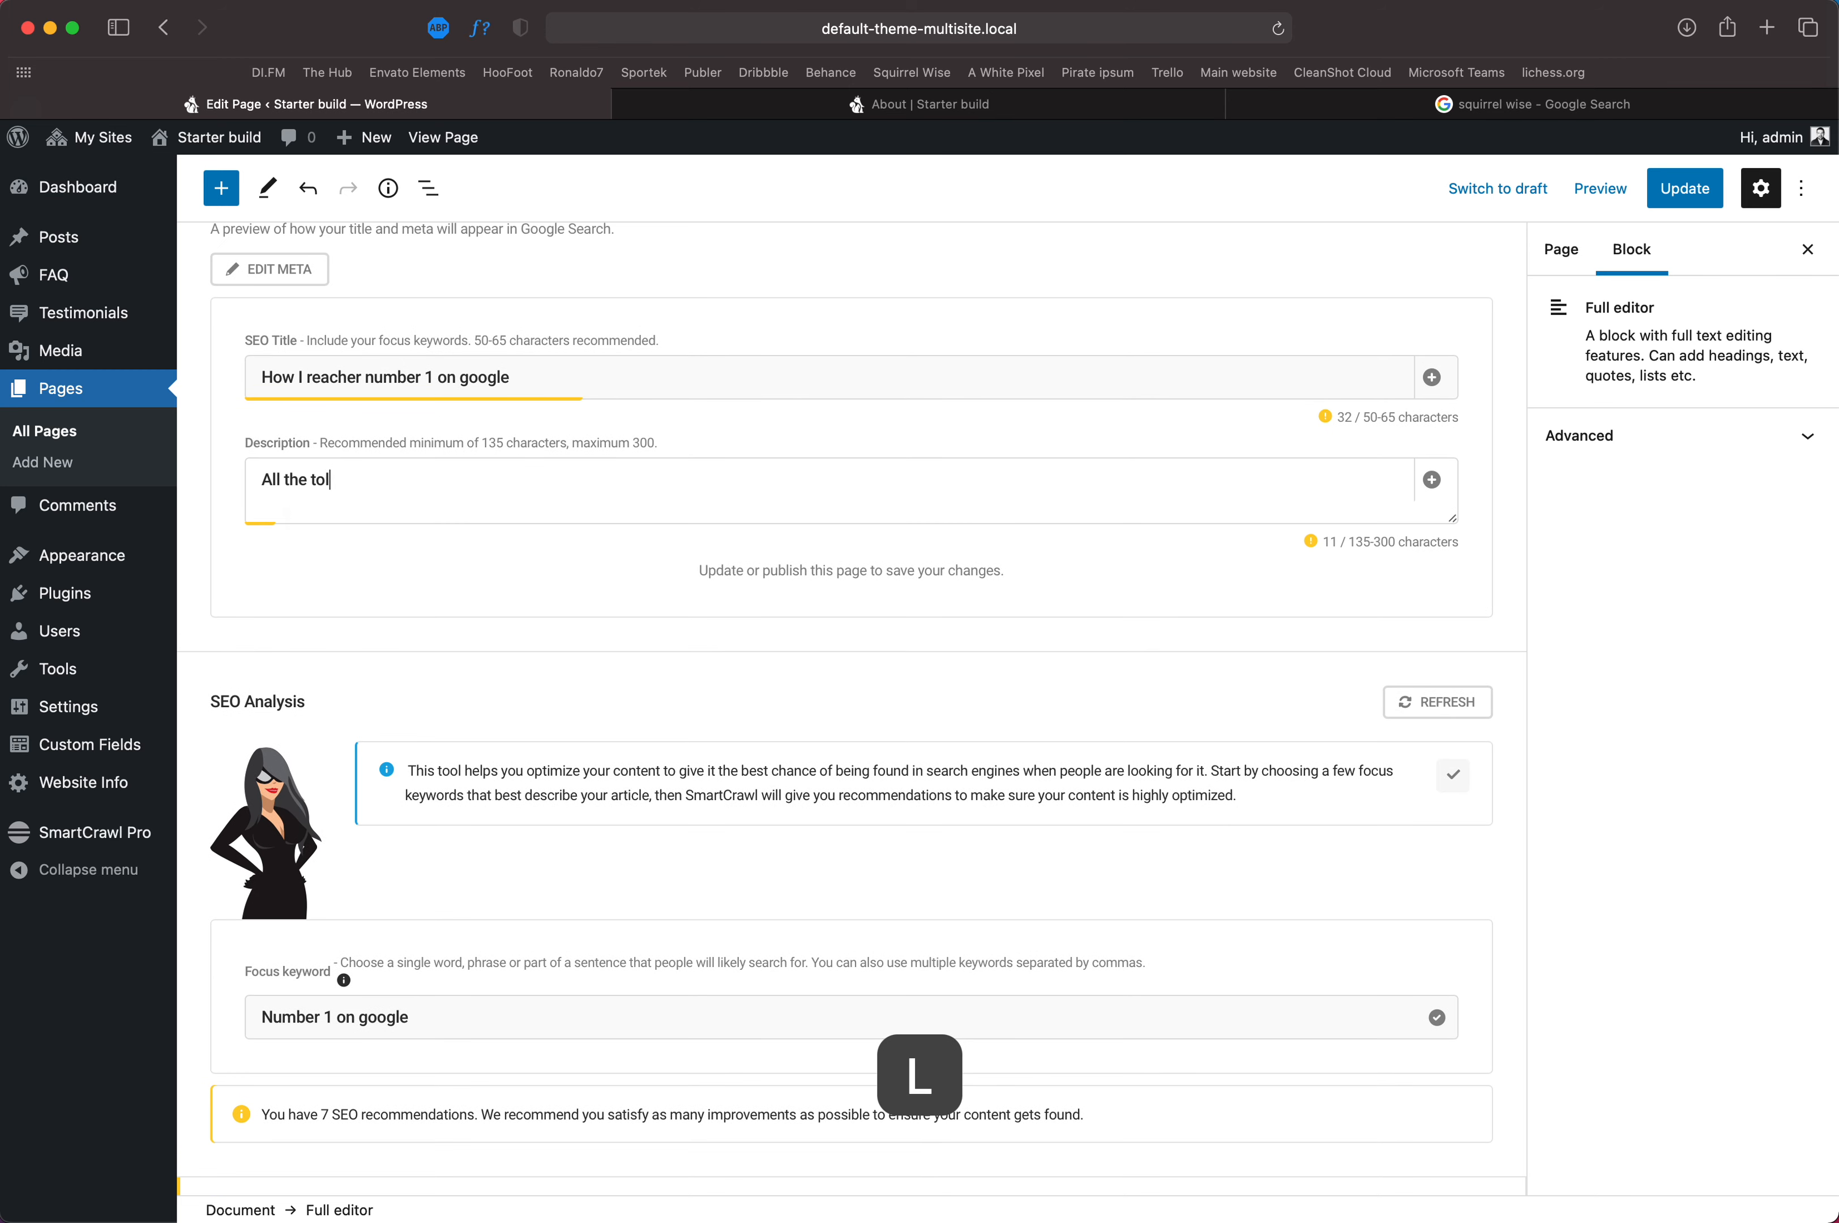
pyautogui.press('BackSpace')
pyautogui.write('ols I used to ')
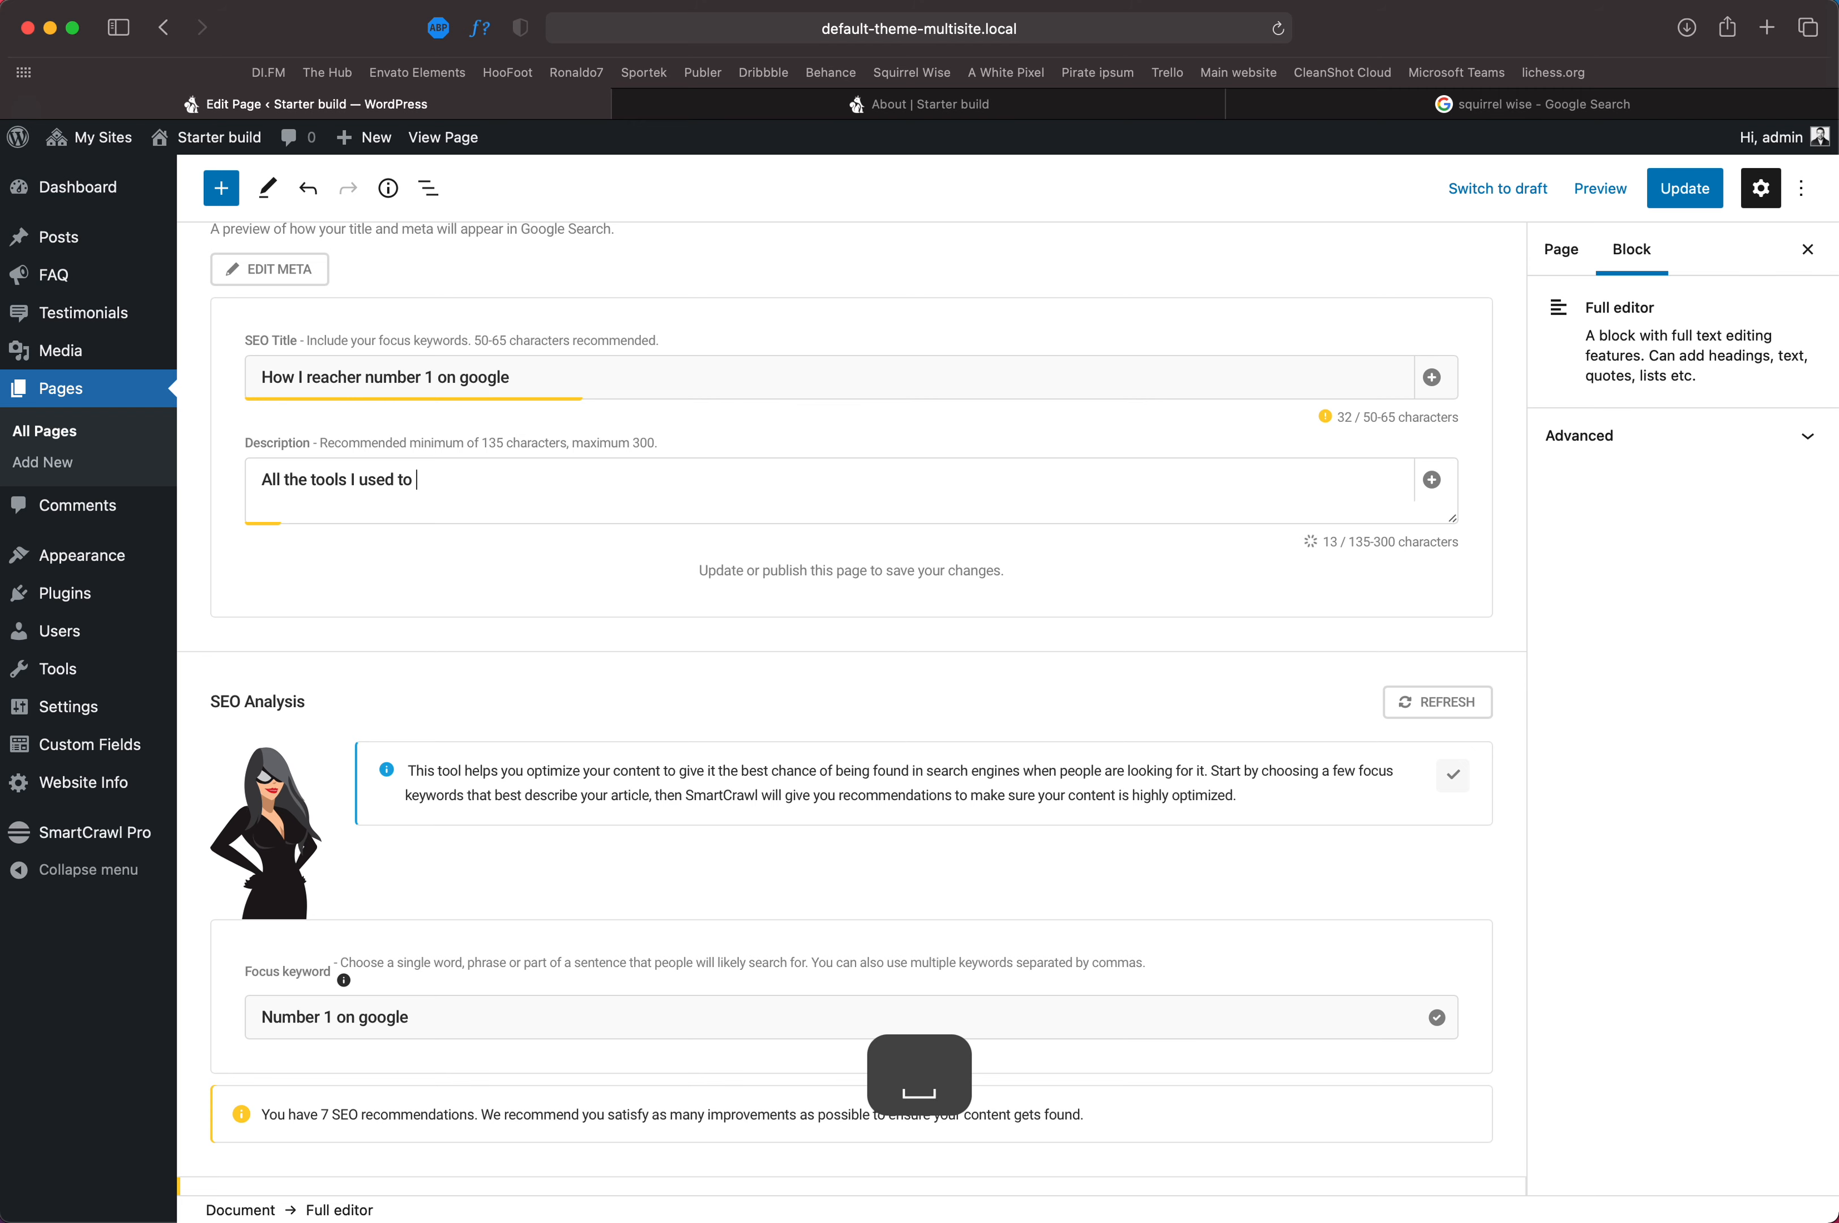
pyautogui.write('reach numb')
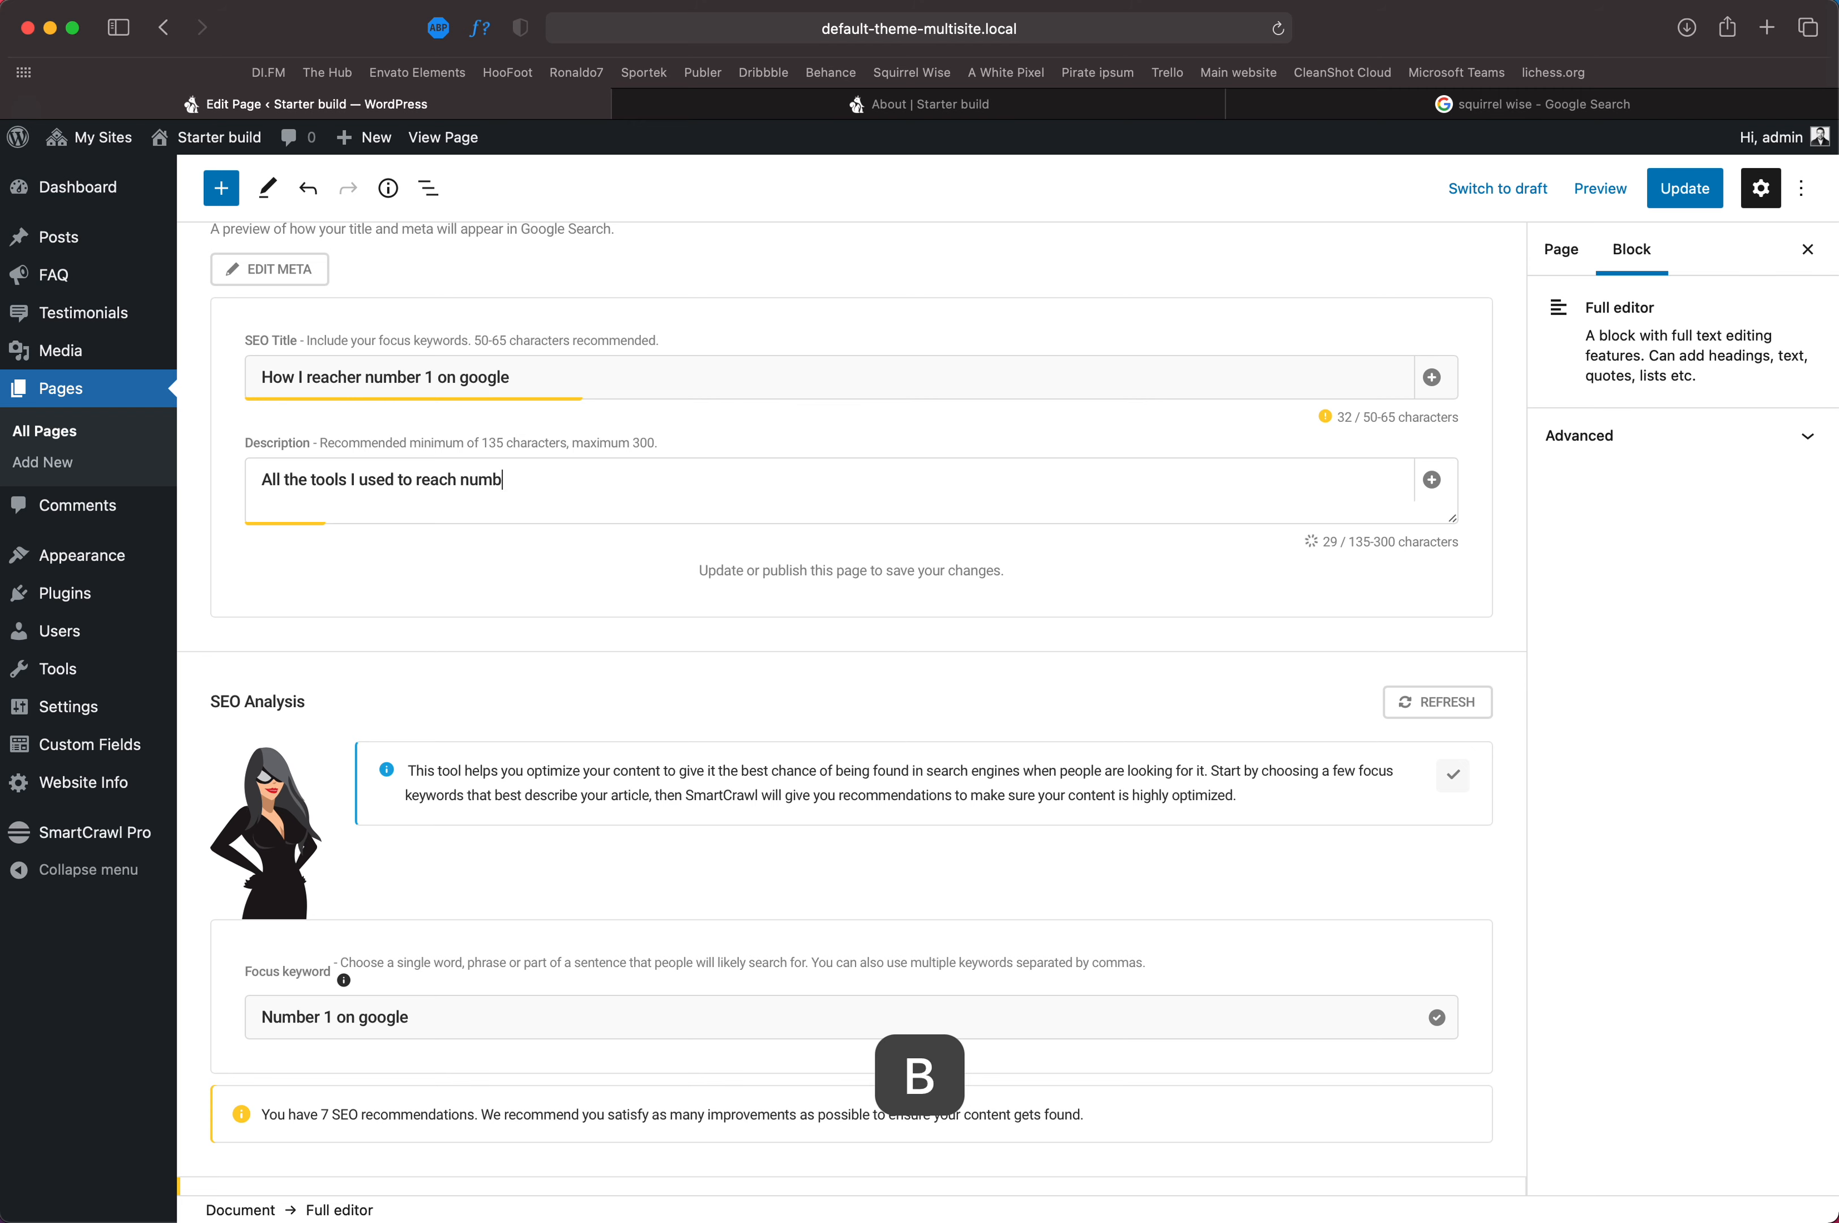
pyautogui.write('er 1 in How')
pyautogui.press('BackSpace')
pyautogui.write('Google.')
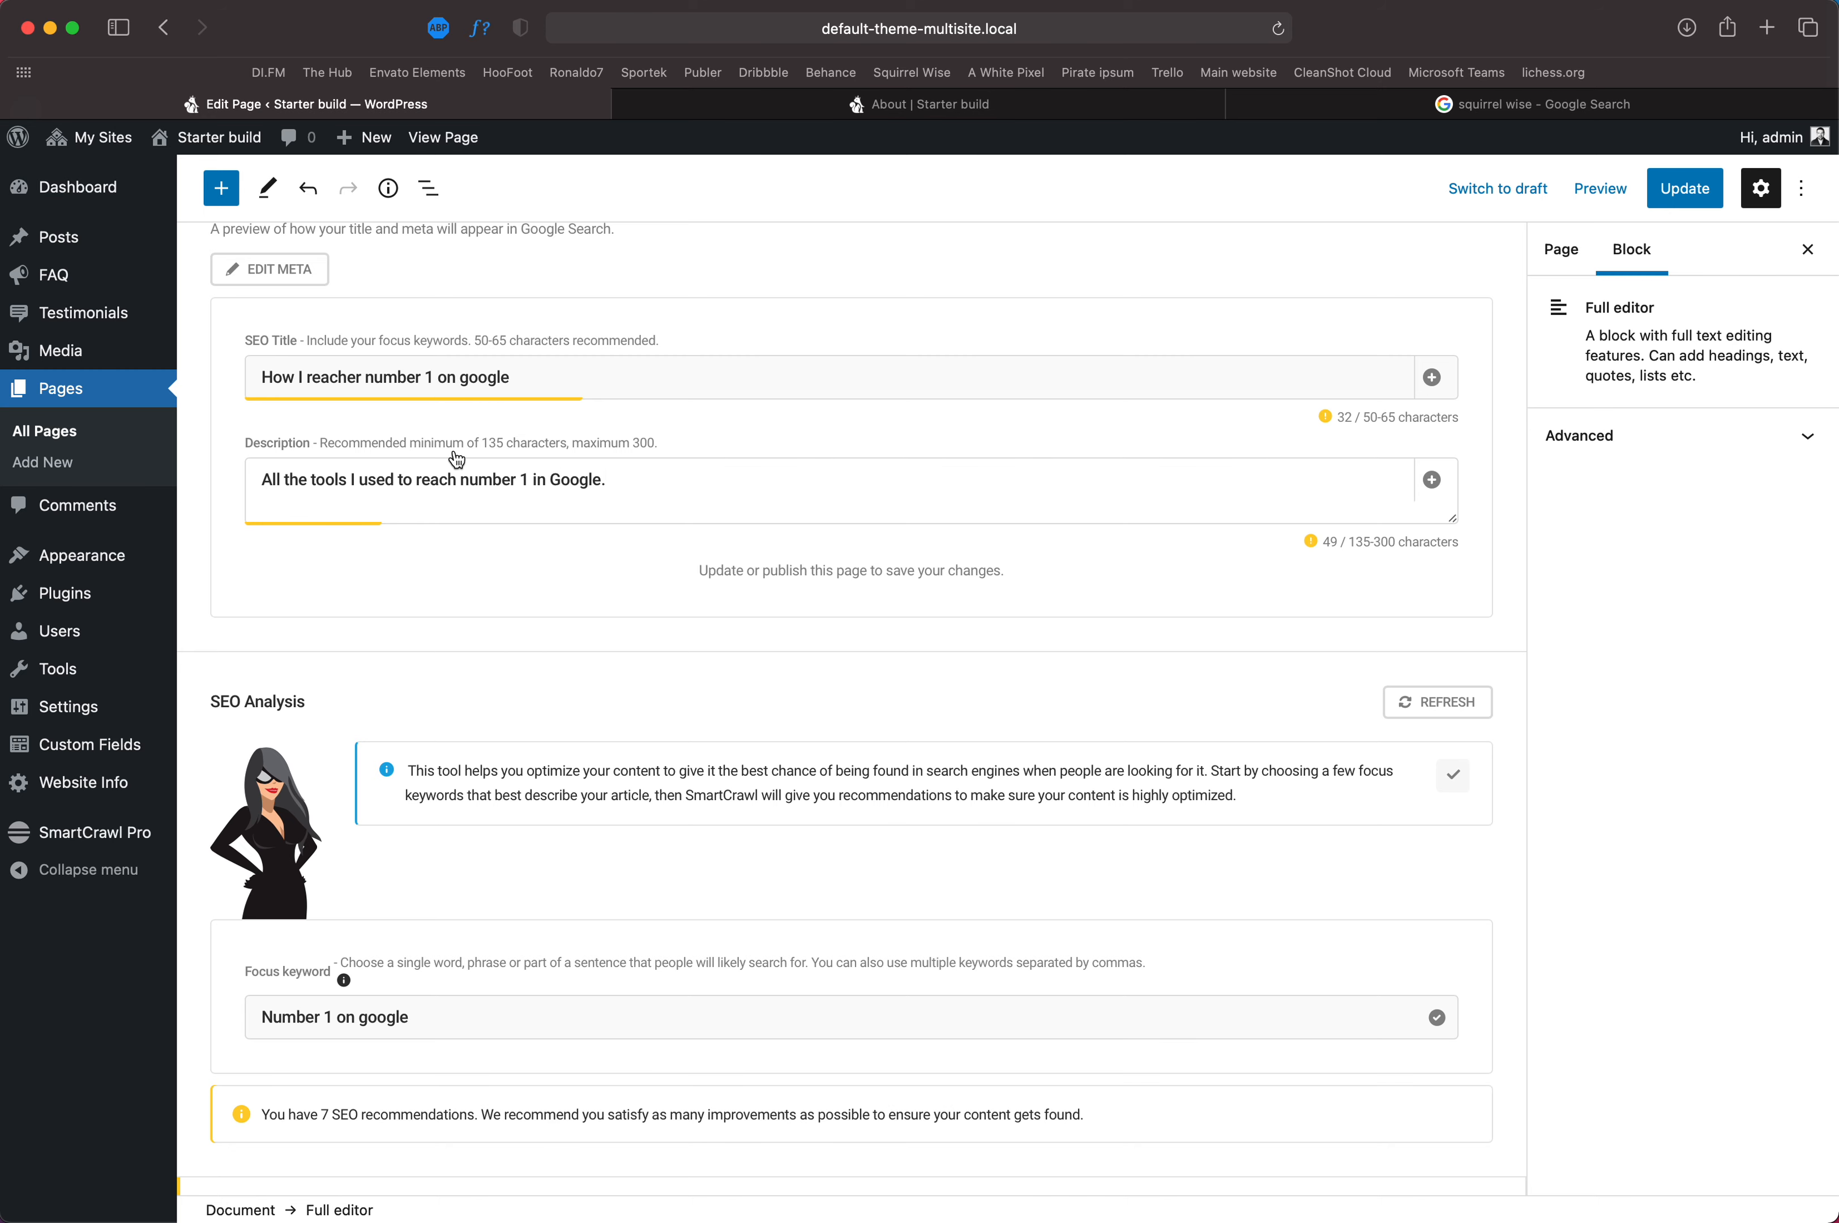
# Step: Review the updated SEO Analysis list and compare it with the keyword wording in the SEO title
pyautogui.scroll(-15, 585, 950)
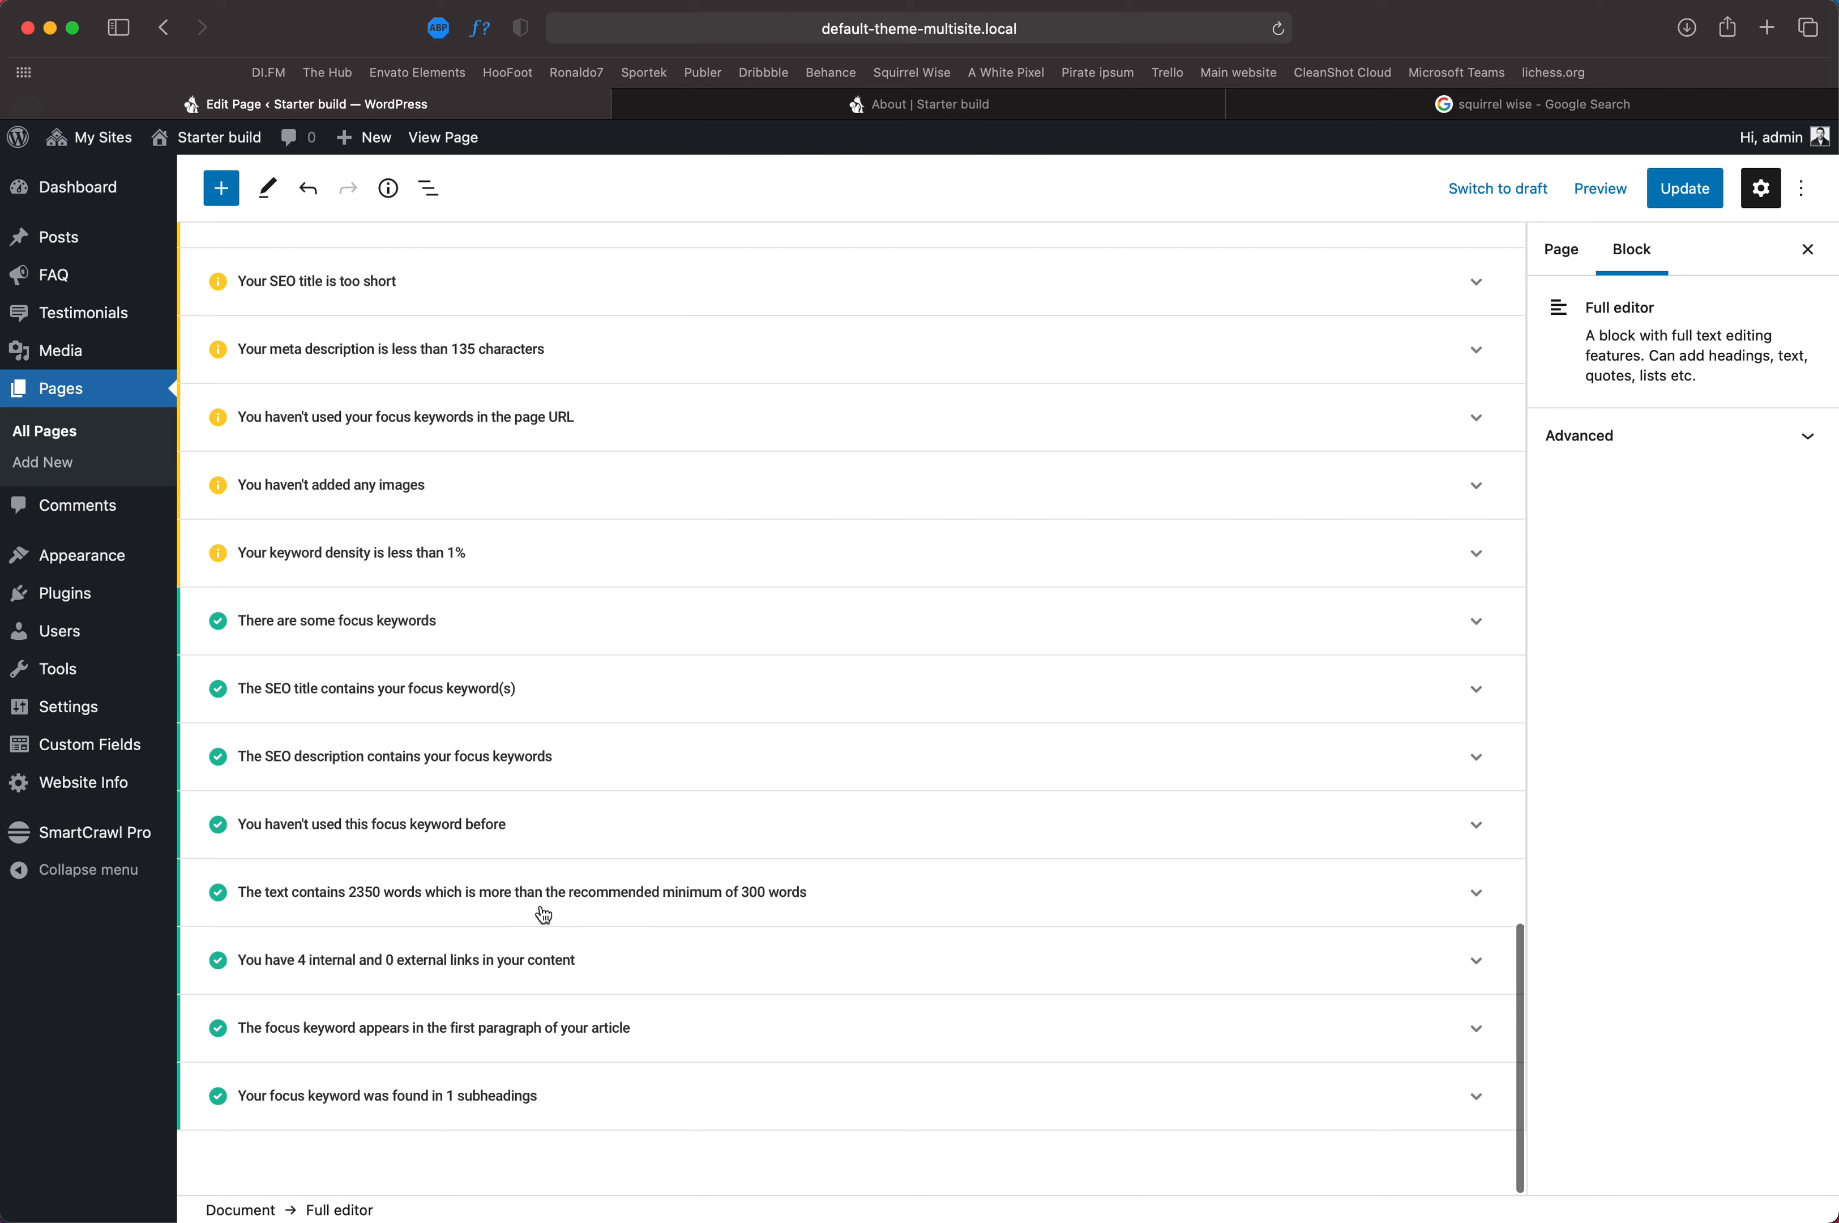
pyautogui.scroll(15, 390, 736)
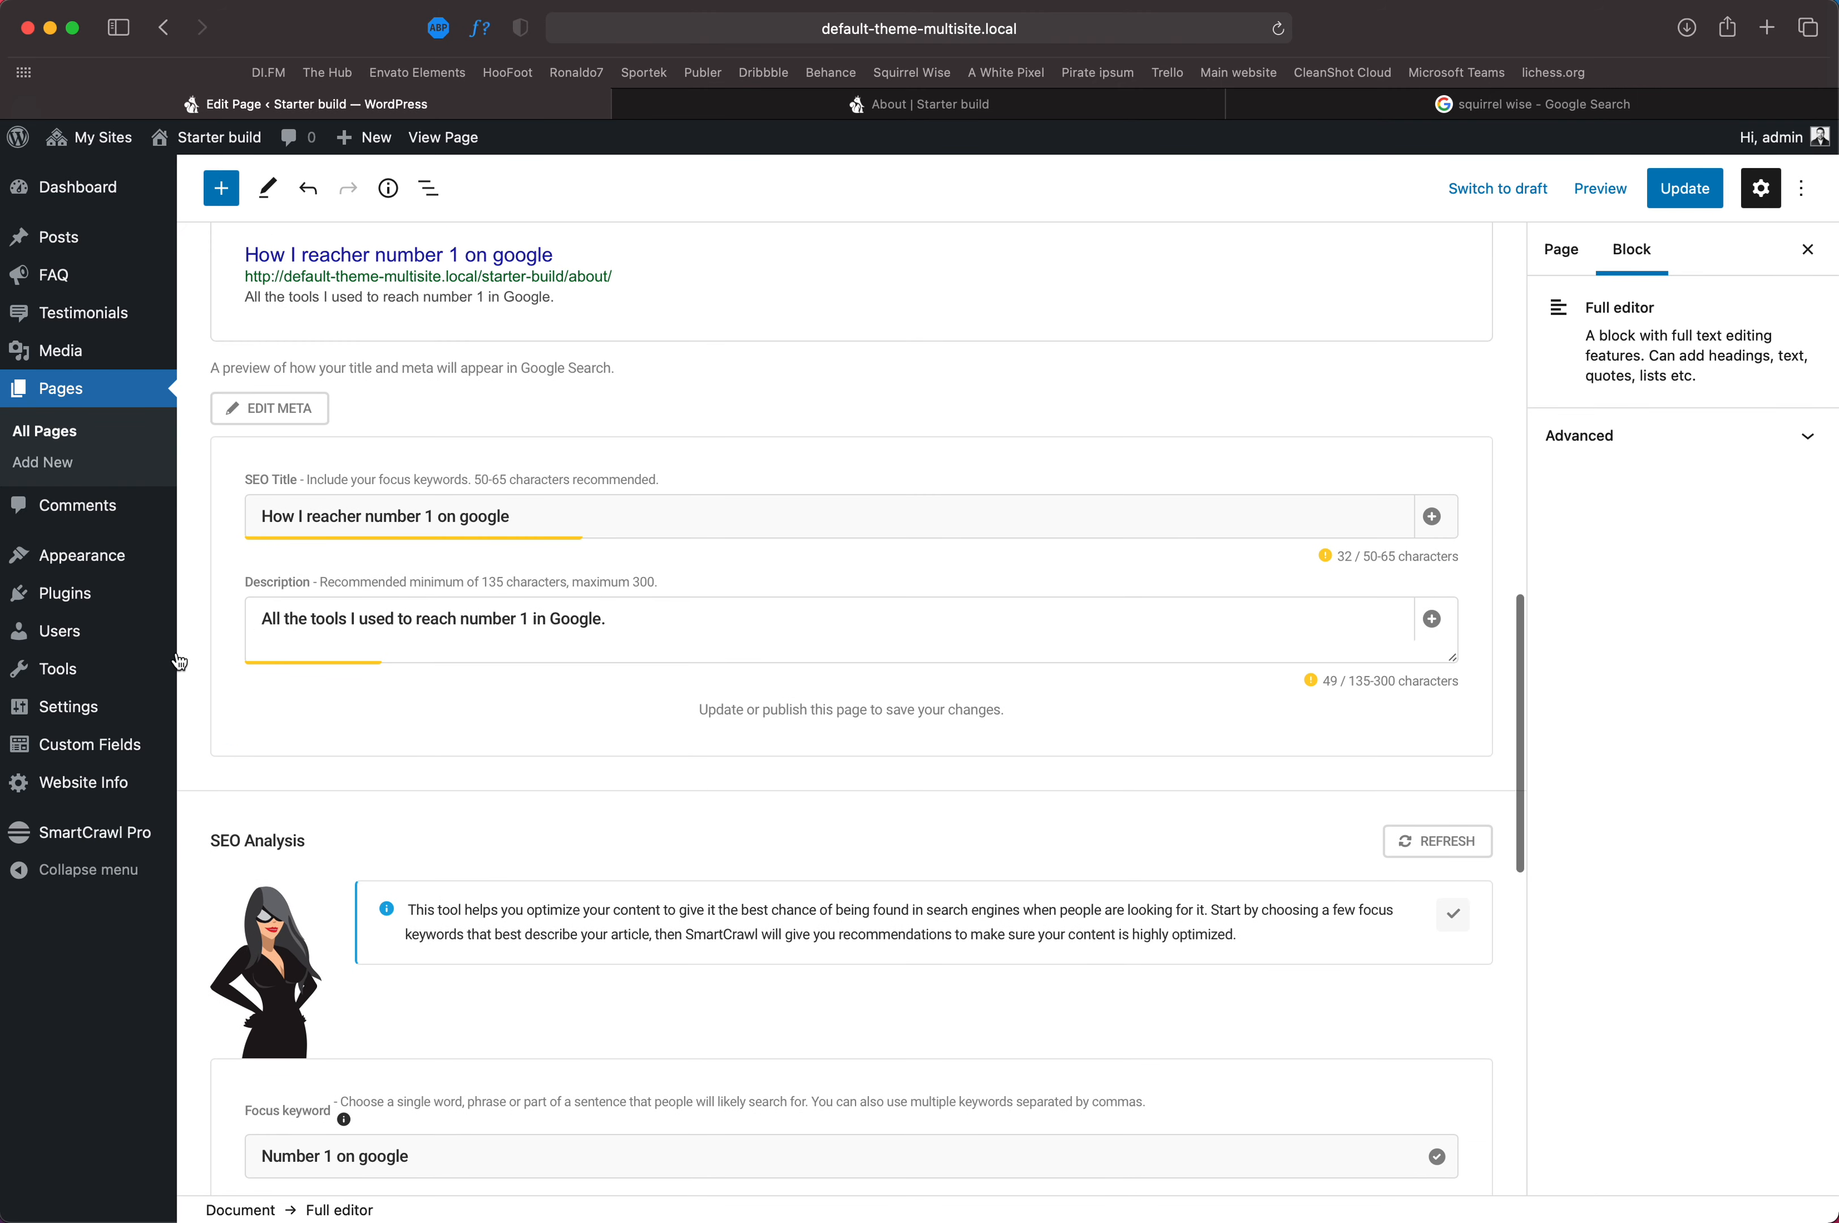
pyautogui.moveTo(539, 519); pyautogui.dragTo(368, 518)
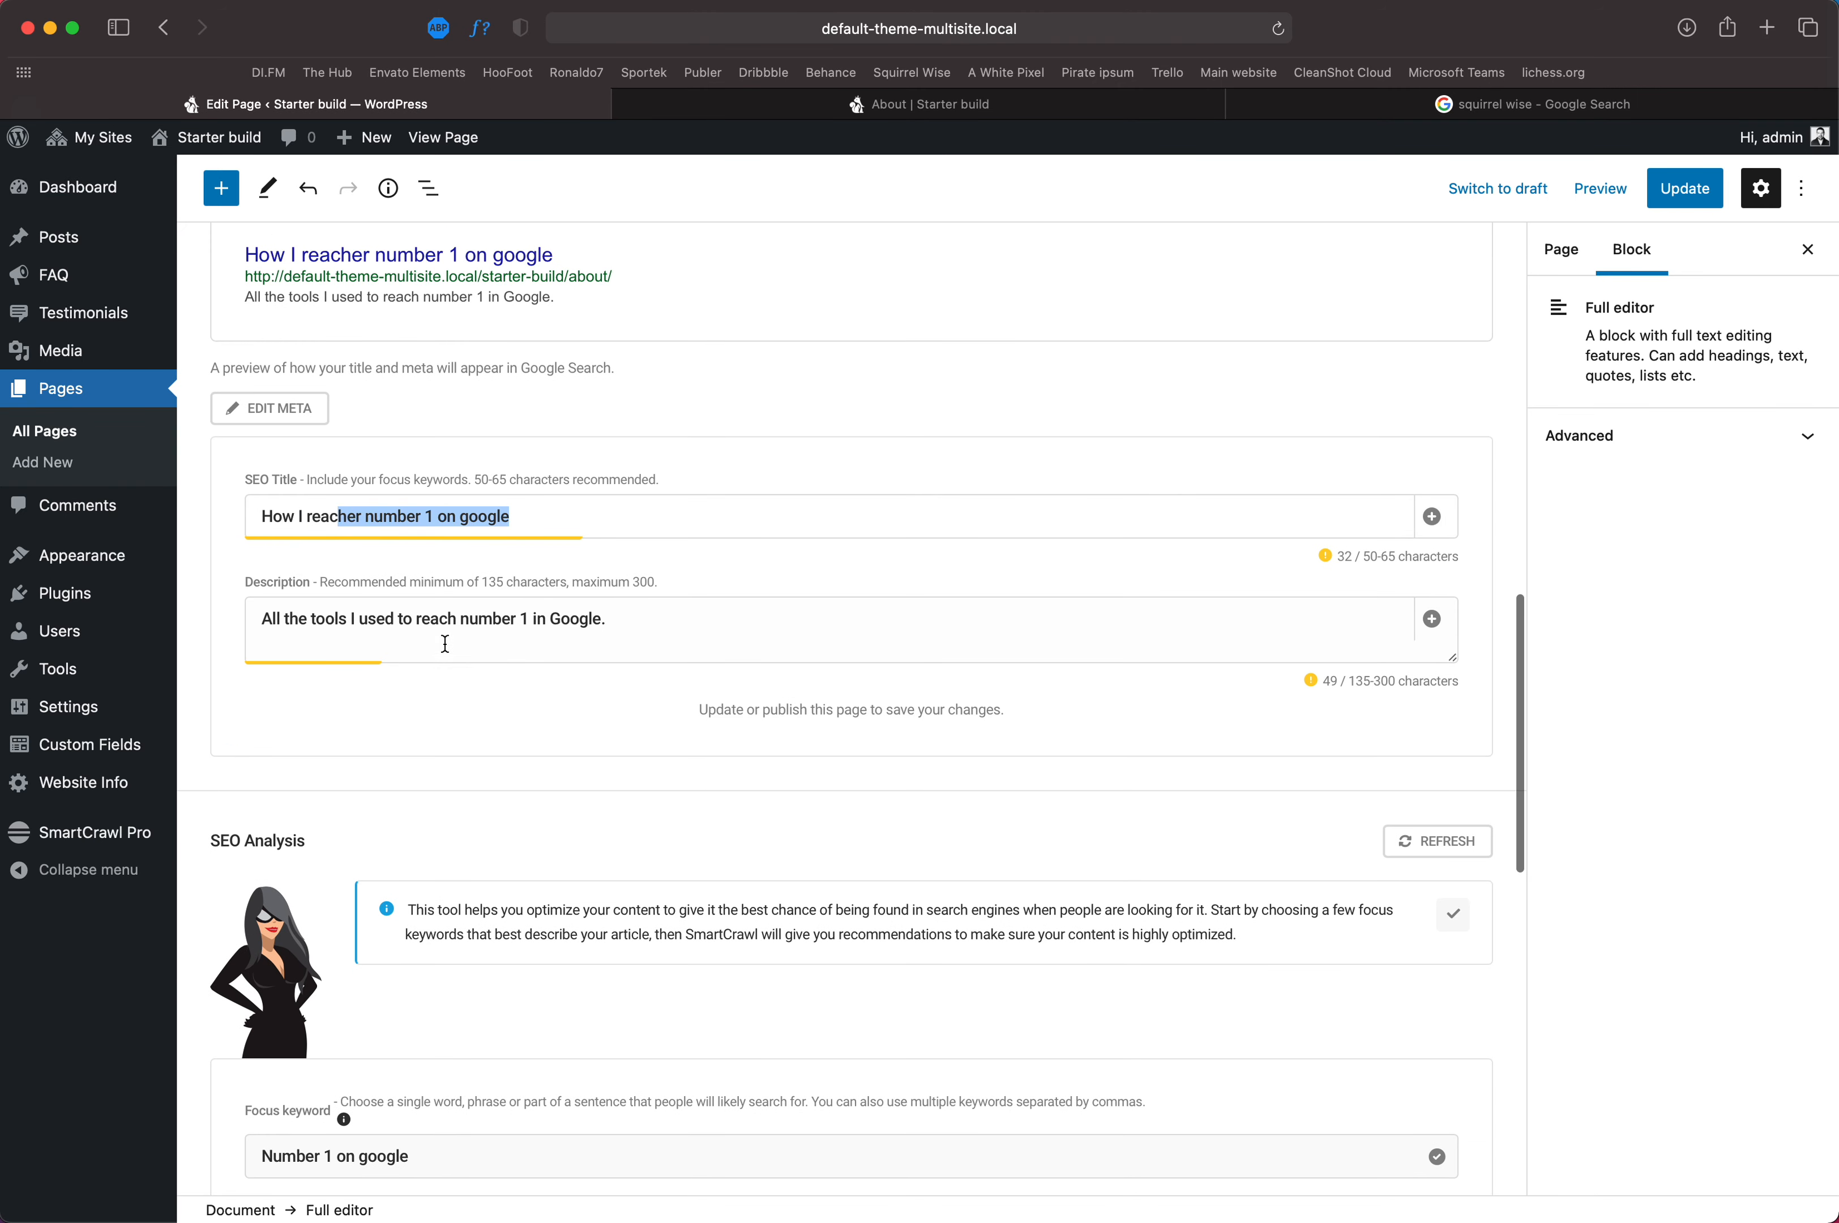
# Step: Update the About page to save its new SEO title and description
pyautogui.tripleClick(328, 619)
pyautogui.click(1684, 188)
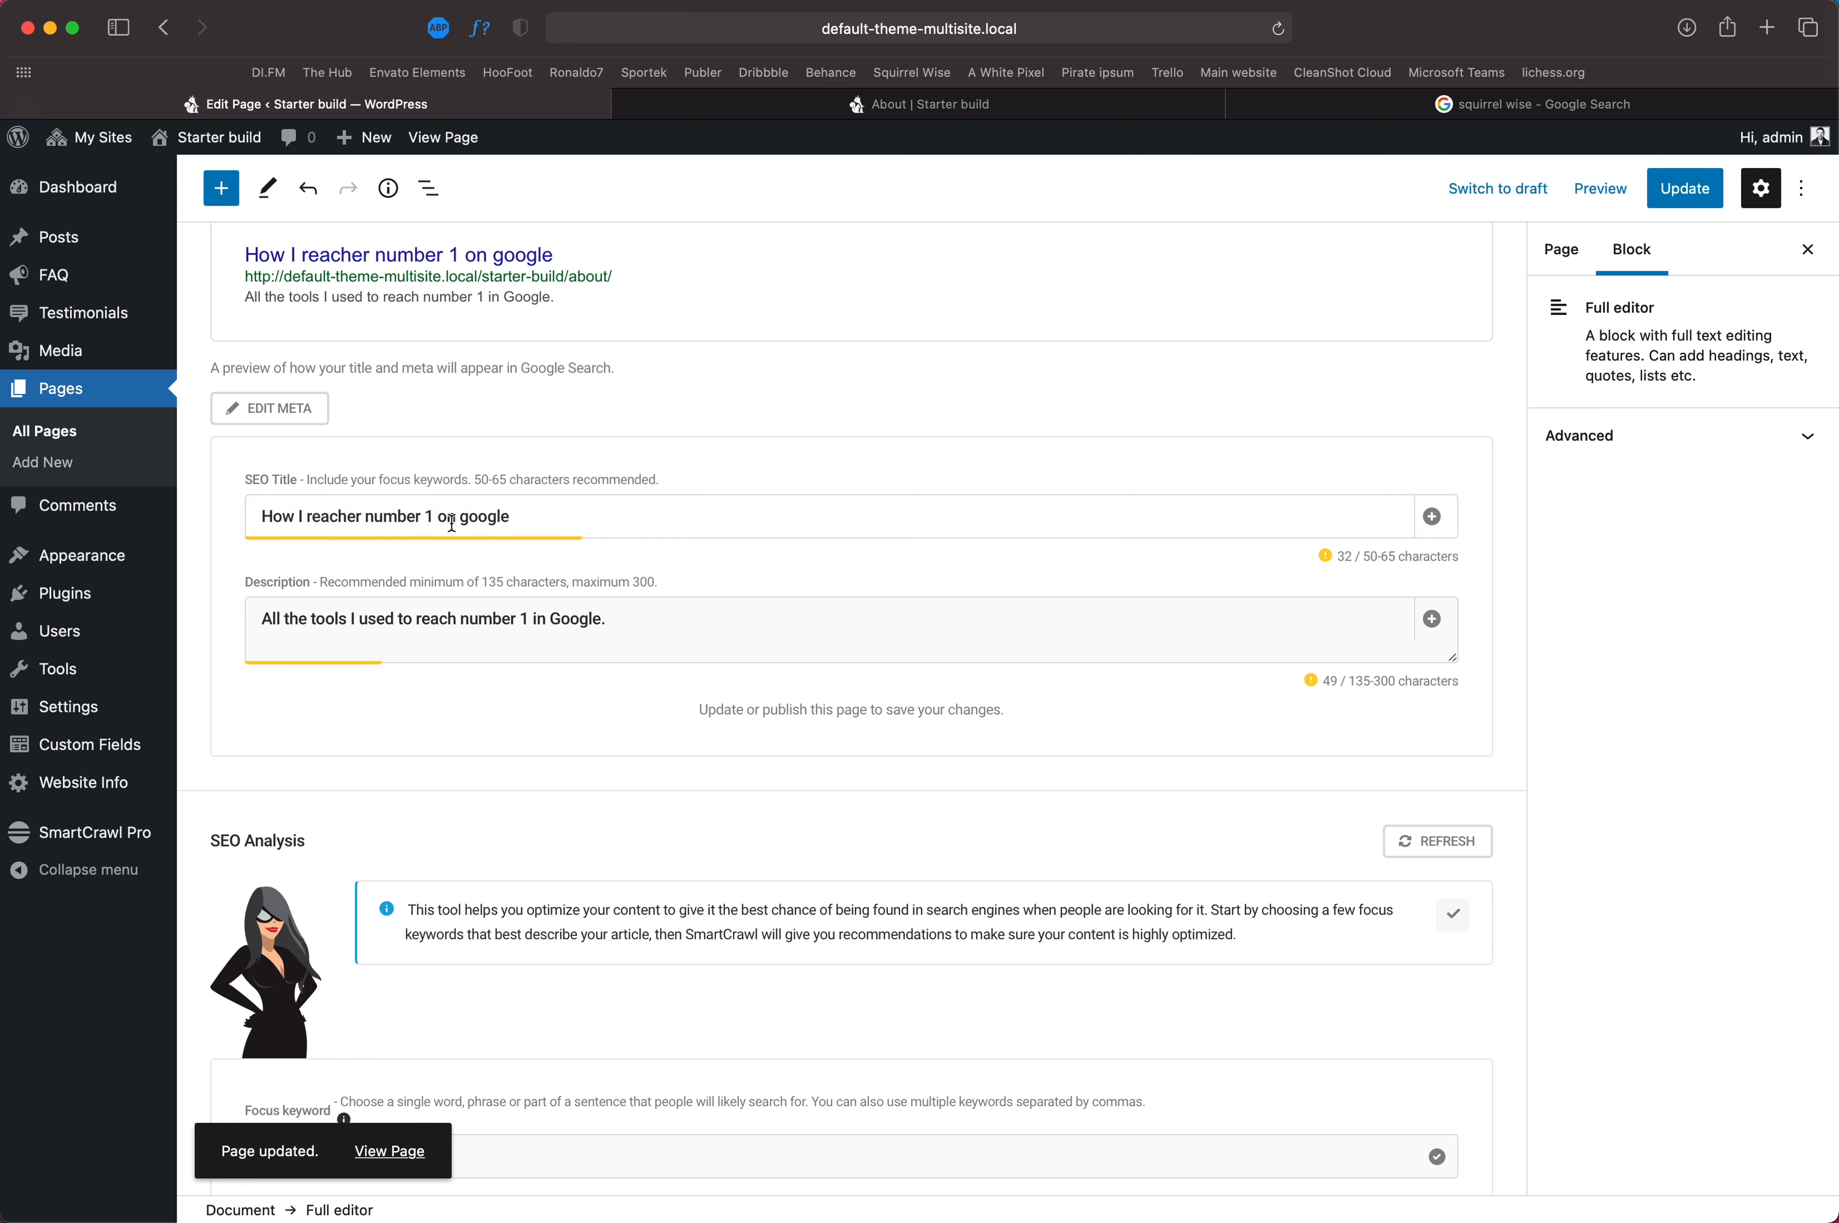
# Step: Compare the SEO title and description with the Squirrel Wise listing in the Google search results
pyautogui.moveTo(513, 518); pyautogui.dragTo(282, 518)
pyautogui.moveTo(615, 621); pyautogui.dragTo(337, 621)
pyautogui.click(1345, 103)
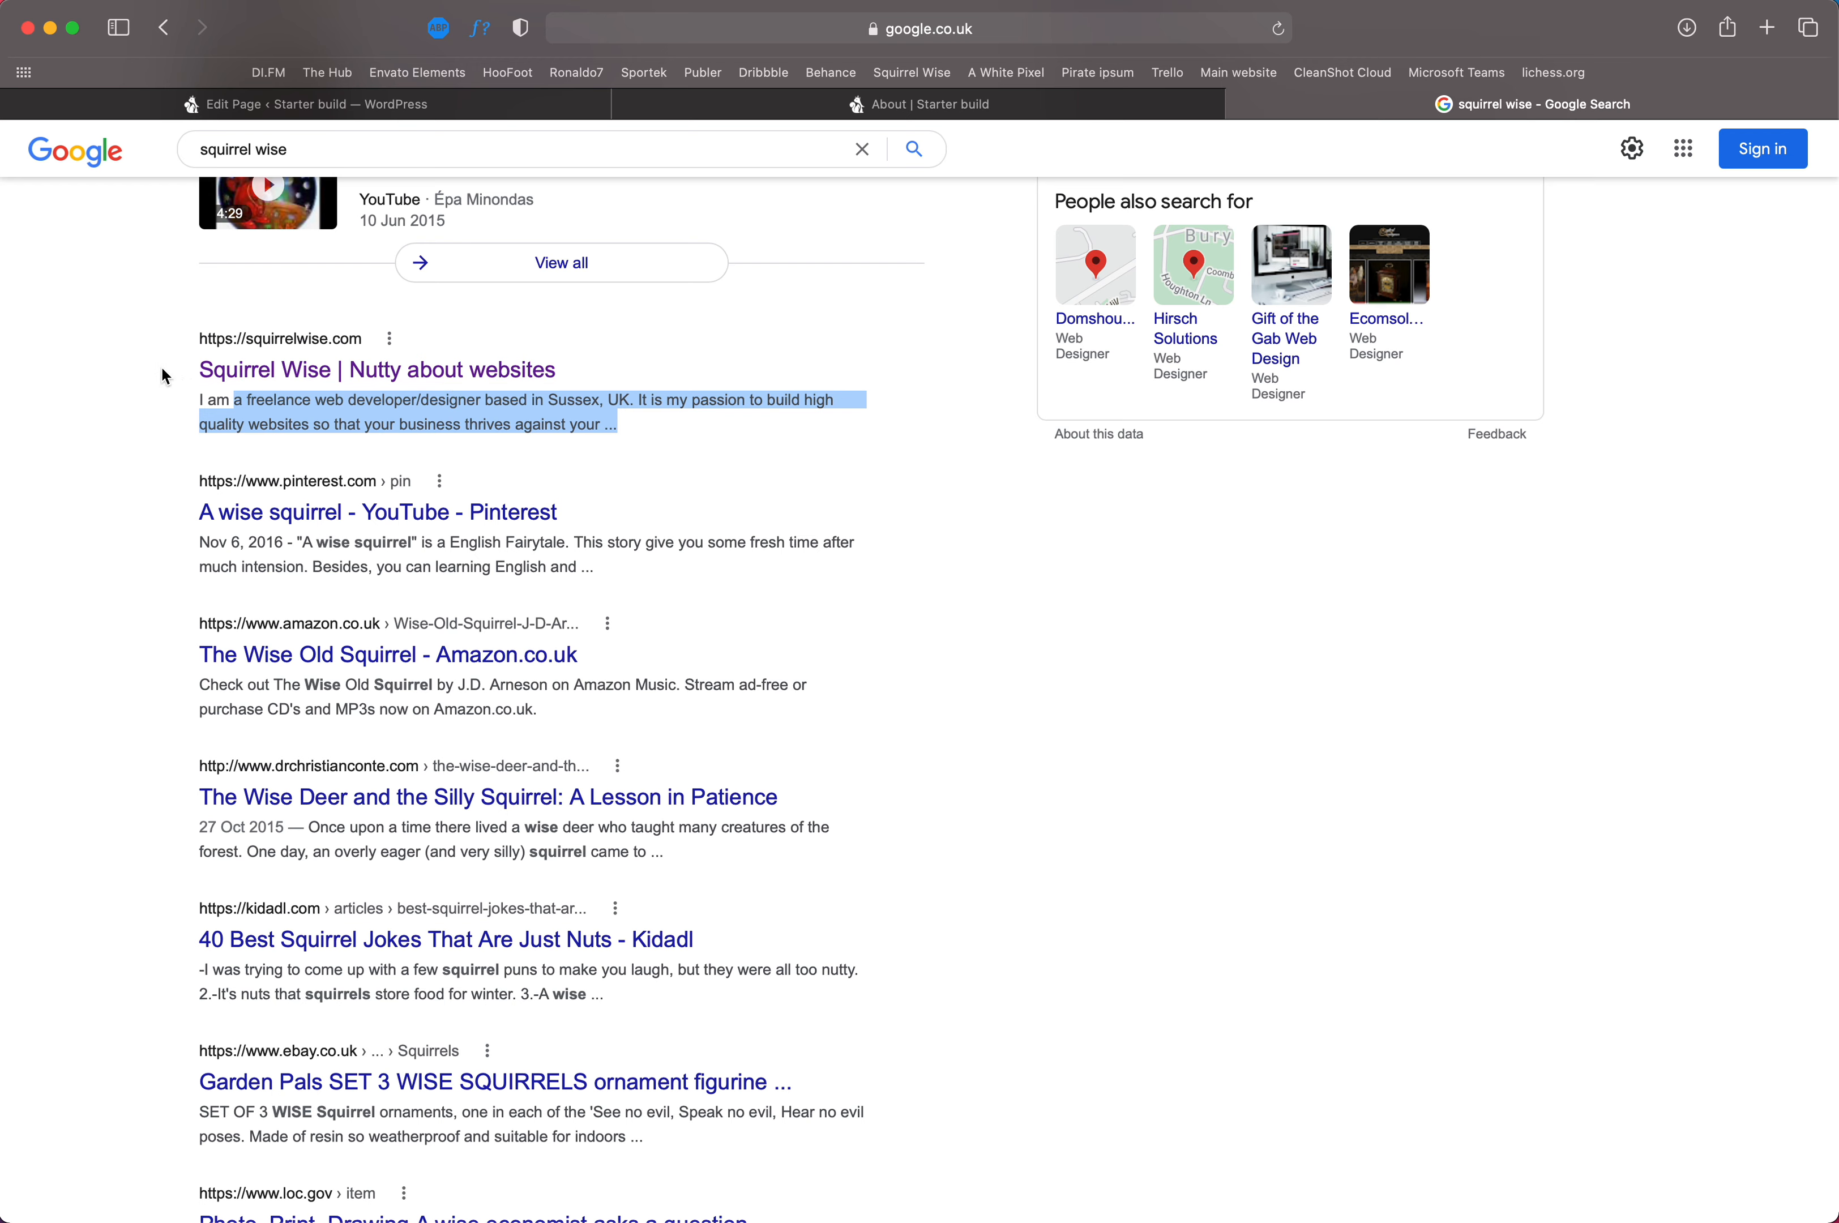
pyautogui.click(586, 104)
pyautogui.moveTo(522, 516); pyautogui.dragTo(197, 520)
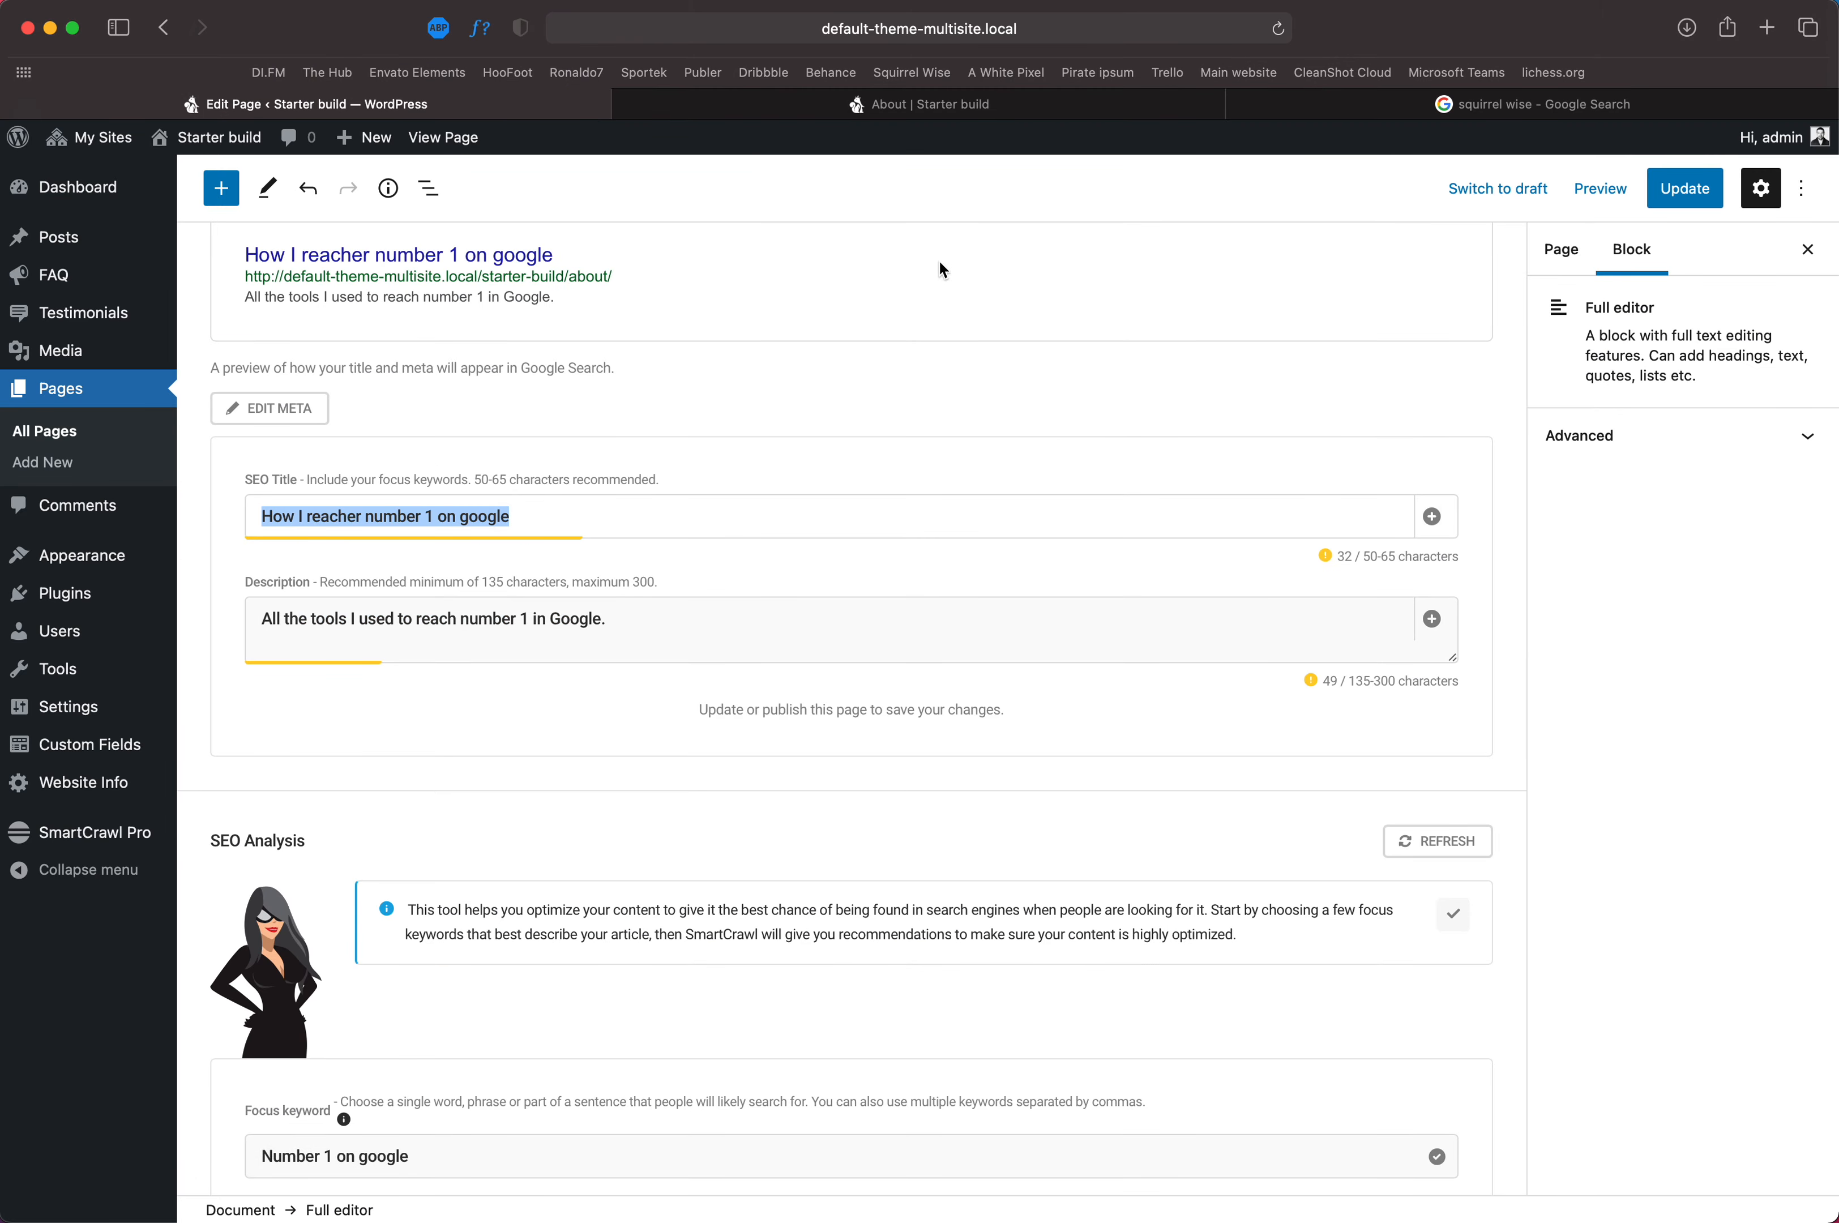
pyautogui.click(1392, 104)
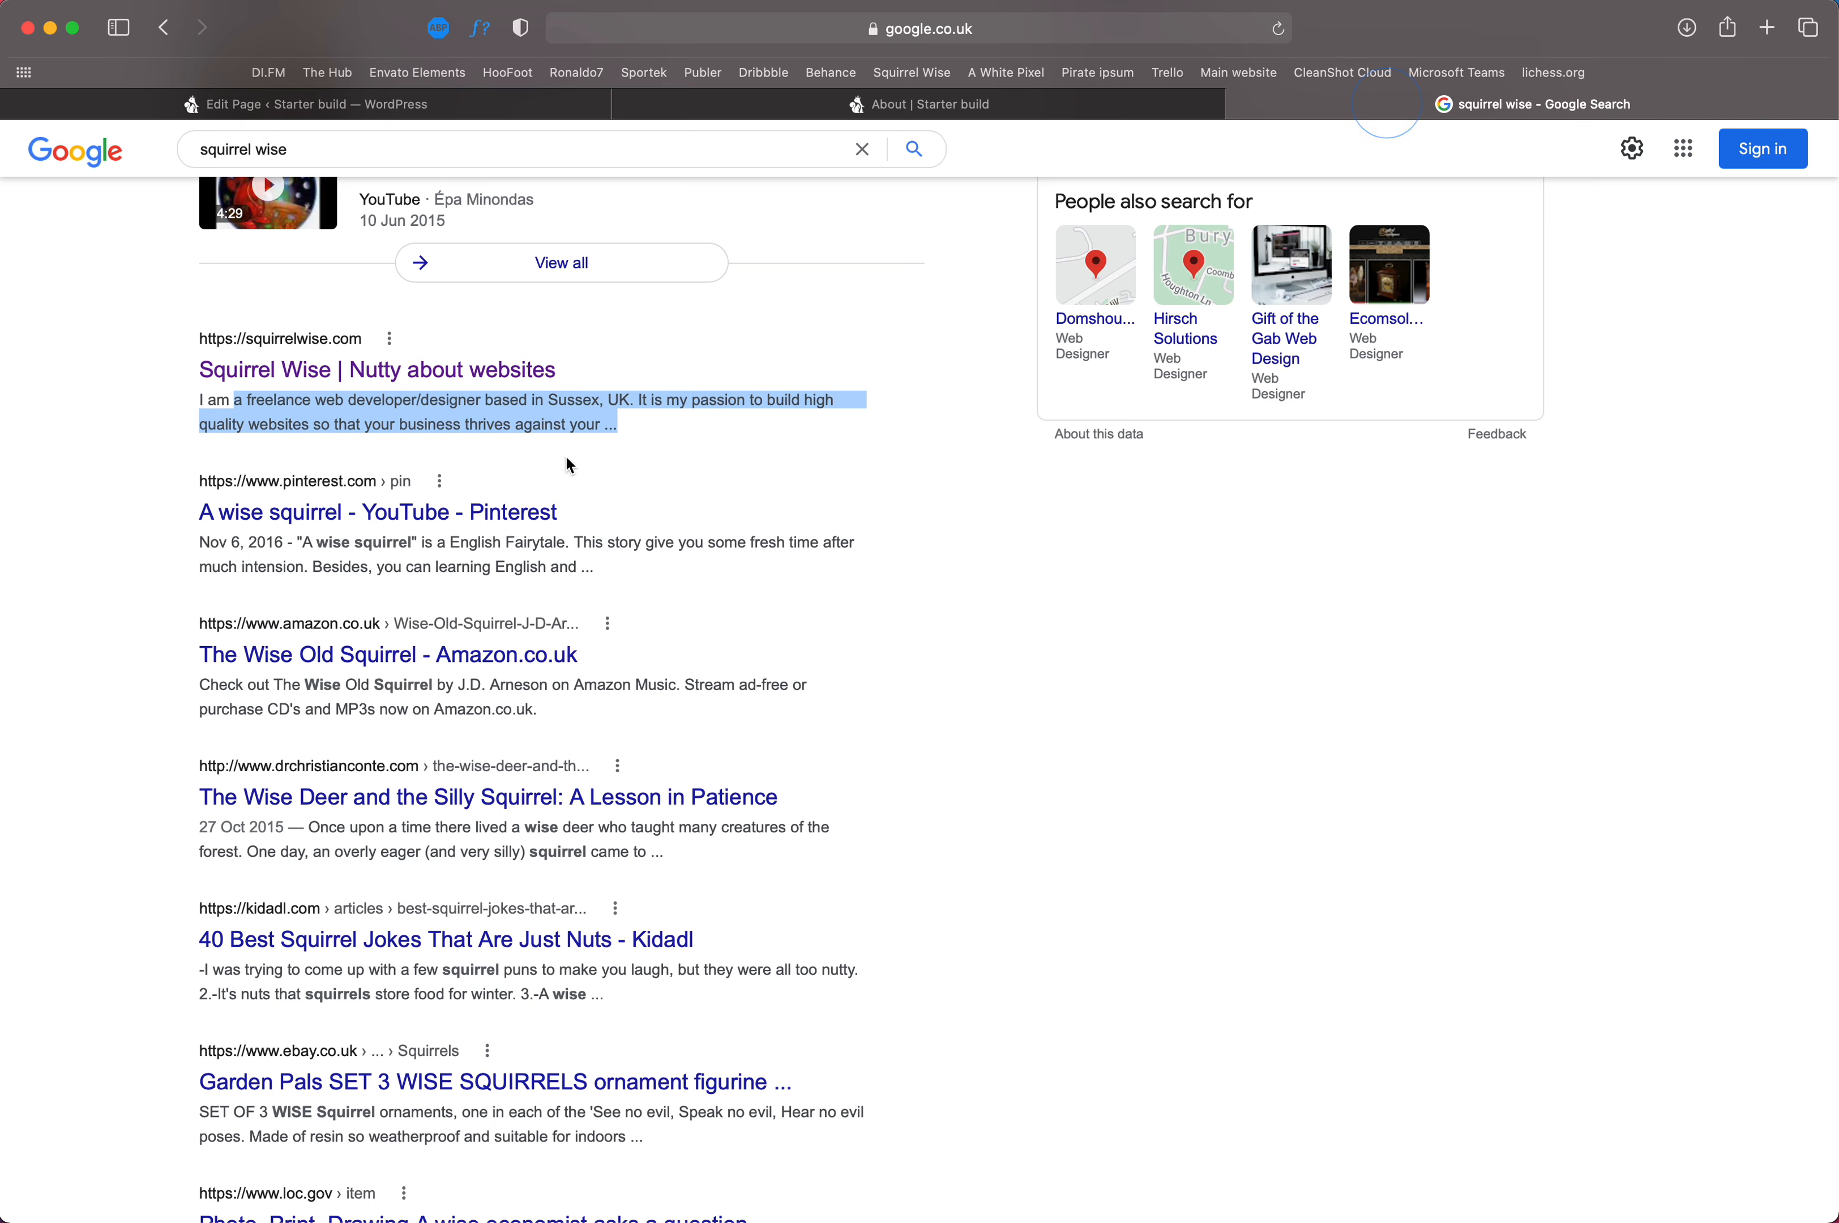
pyautogui.moveTo(625, 427); pyautogui.dragTo(281, 409)
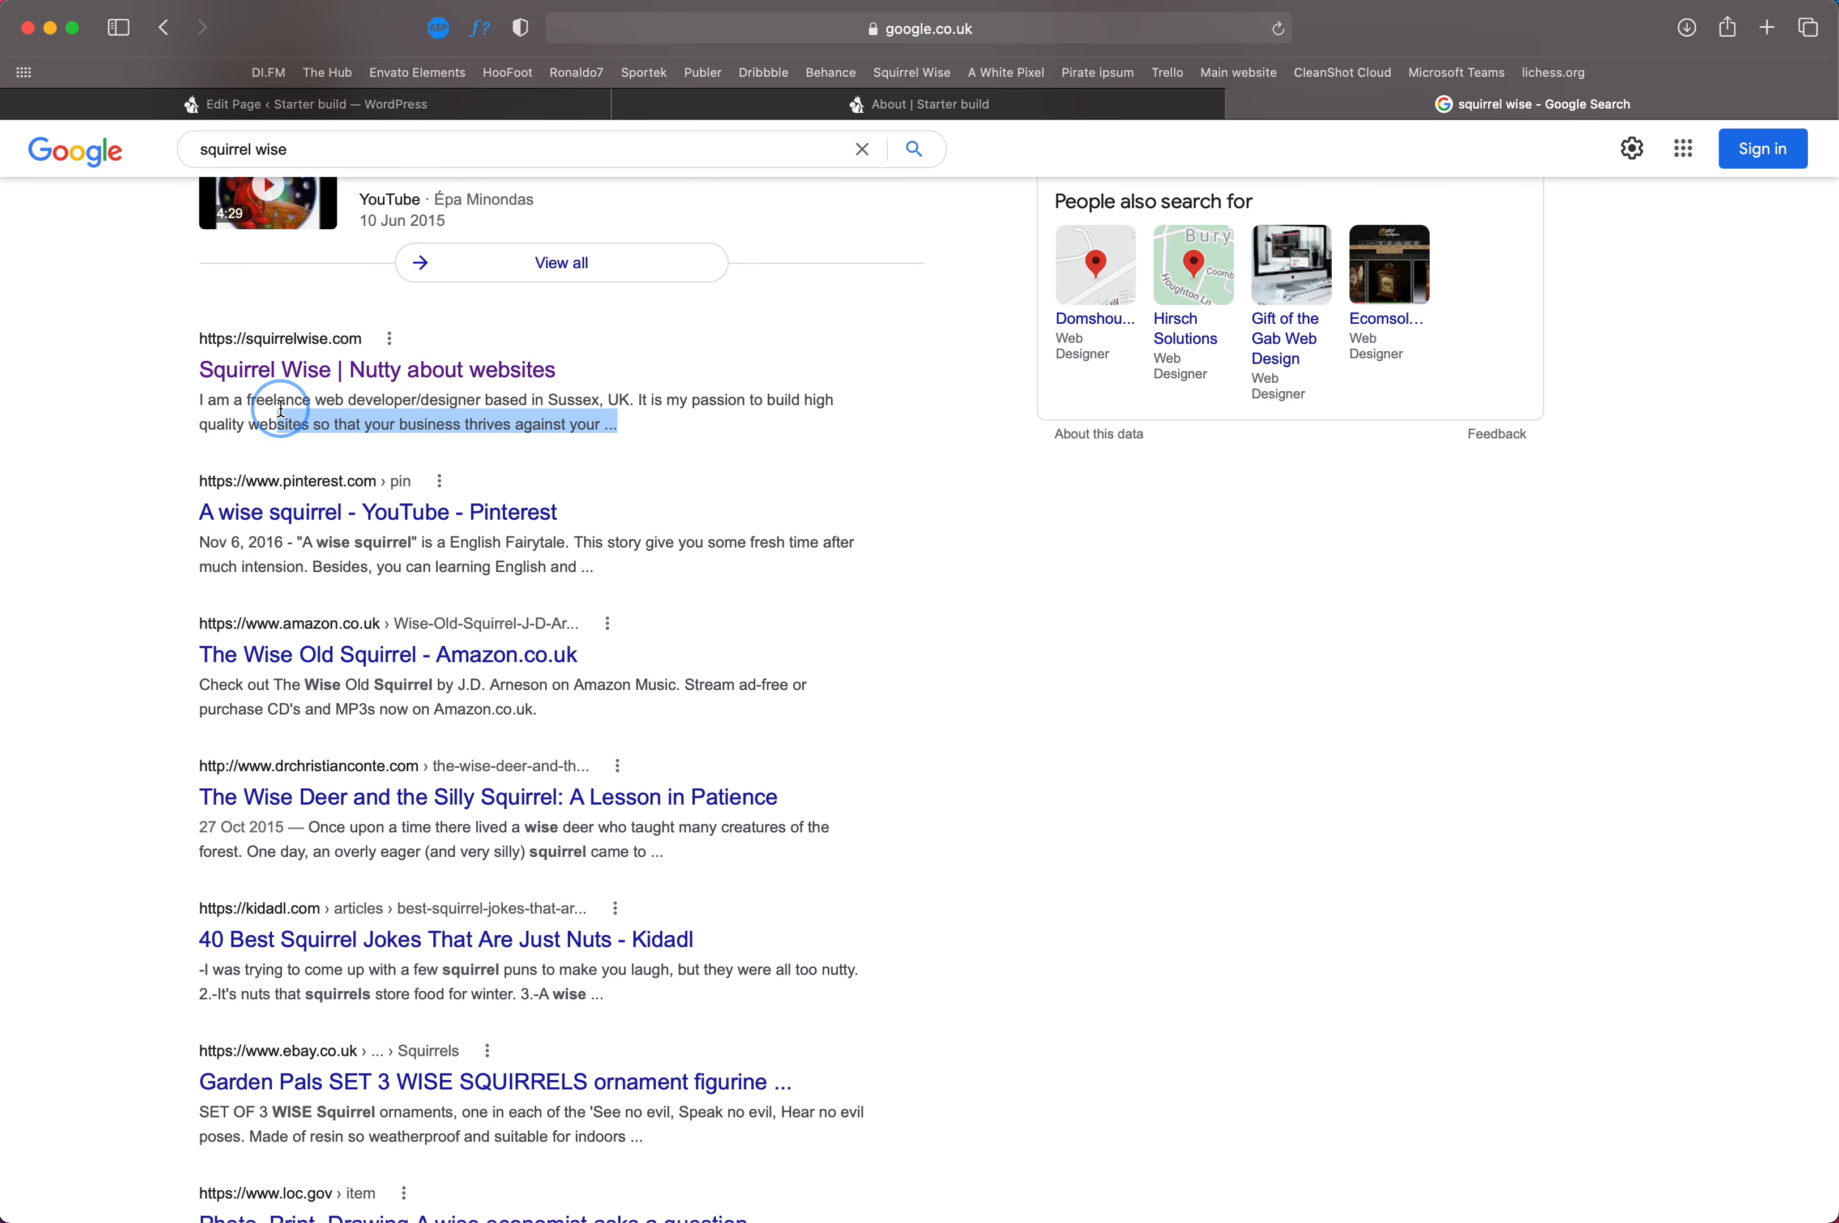
pyautogui.click(471, 107)
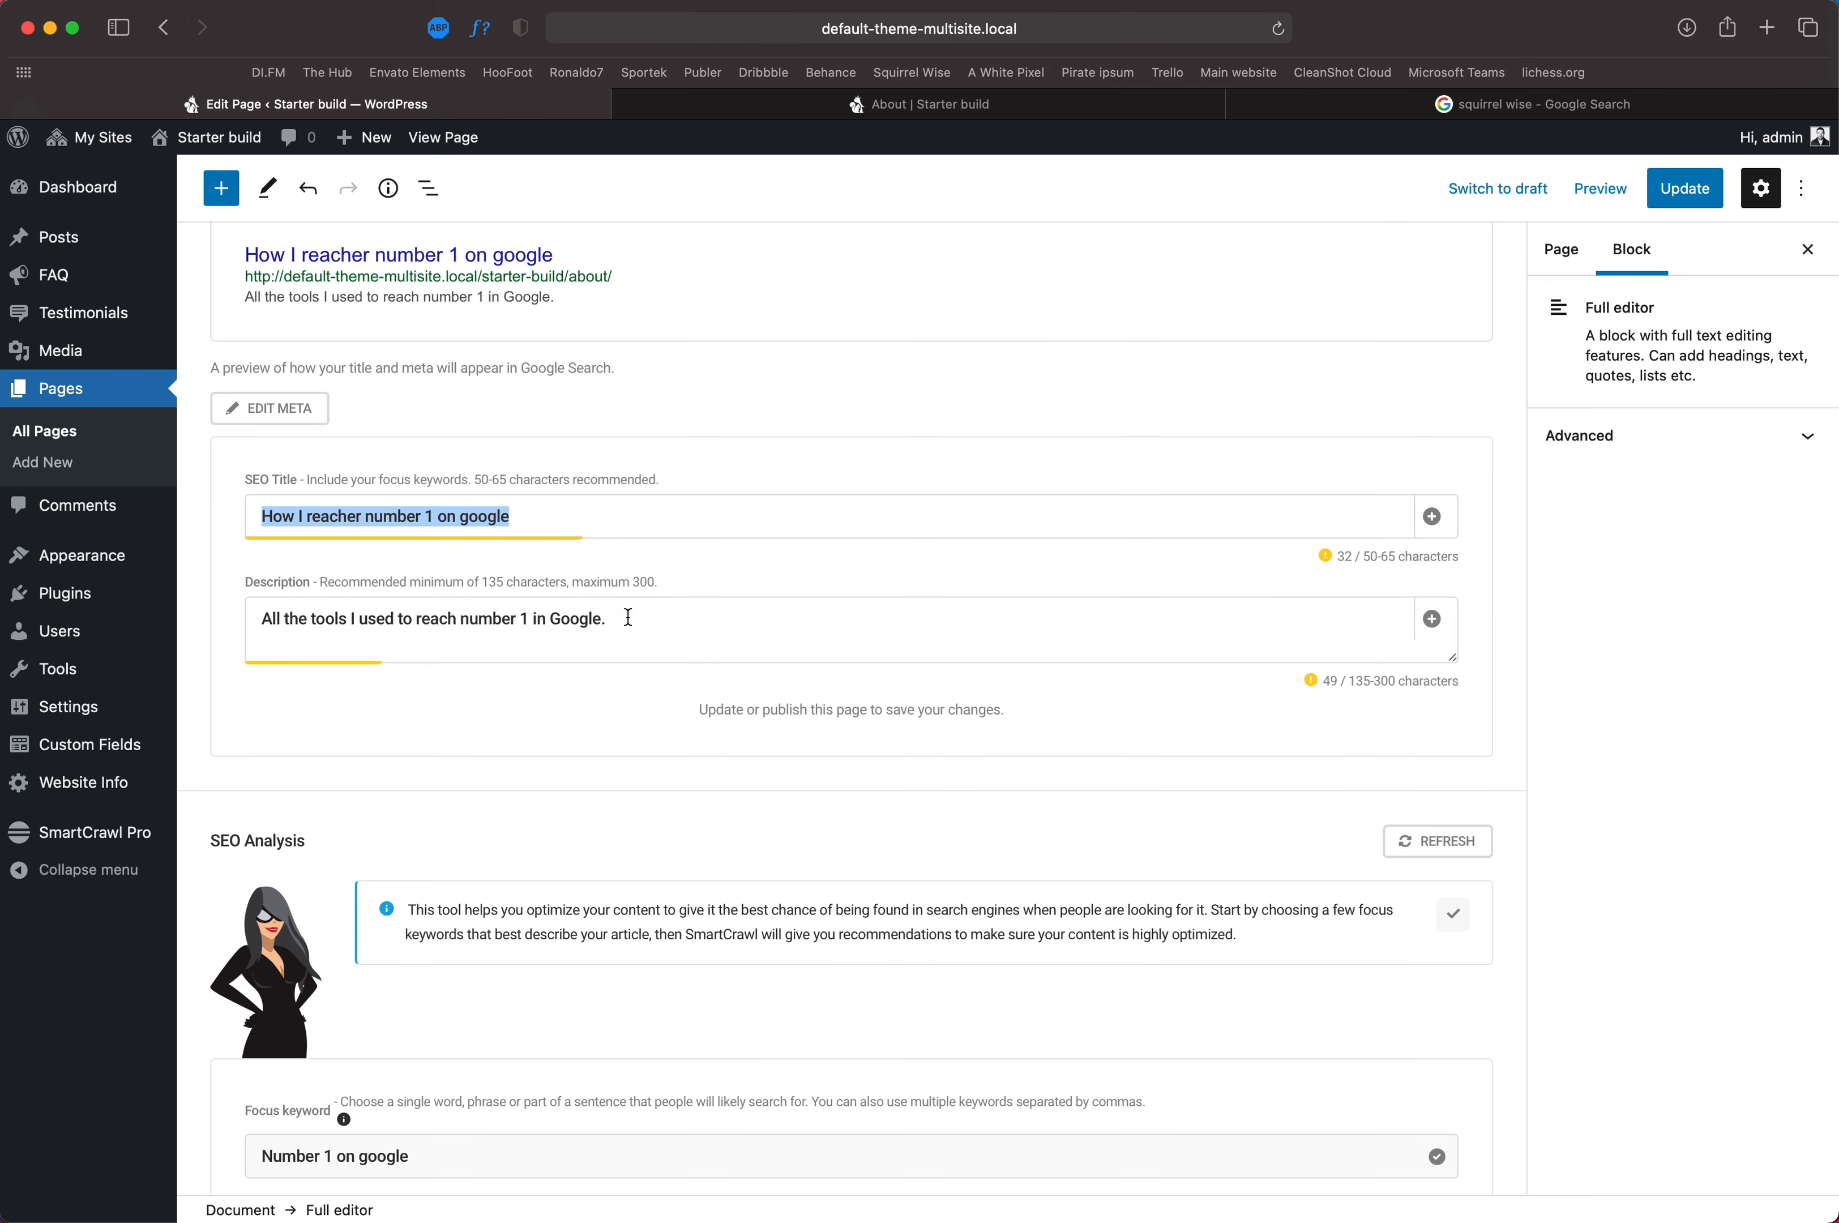
# Step: Review the remaining SEO Analysis recommendations and the page's SmartCrawl readability score
pyautogui.scroll(-3, 851, 587)
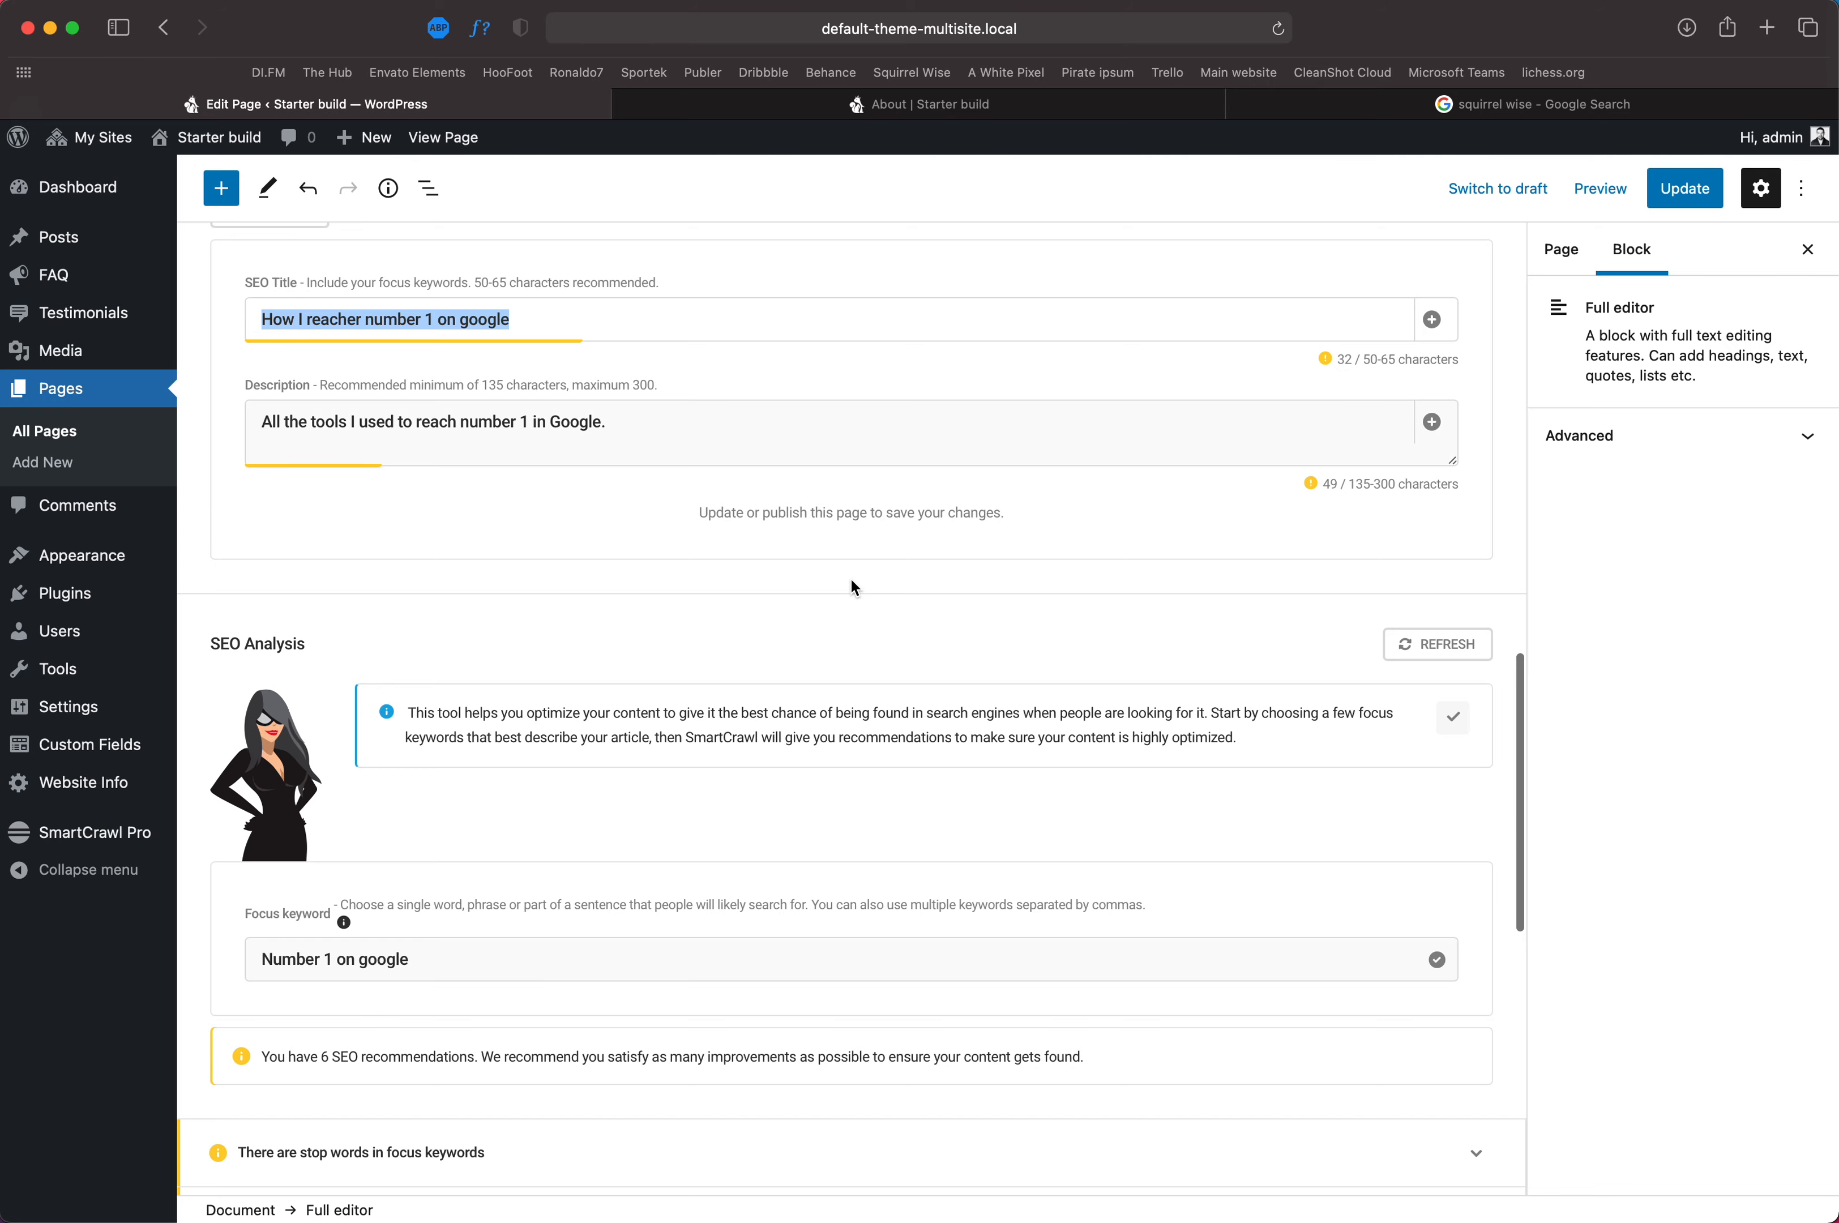
pyautogui.scroll(-10, 850, 588)
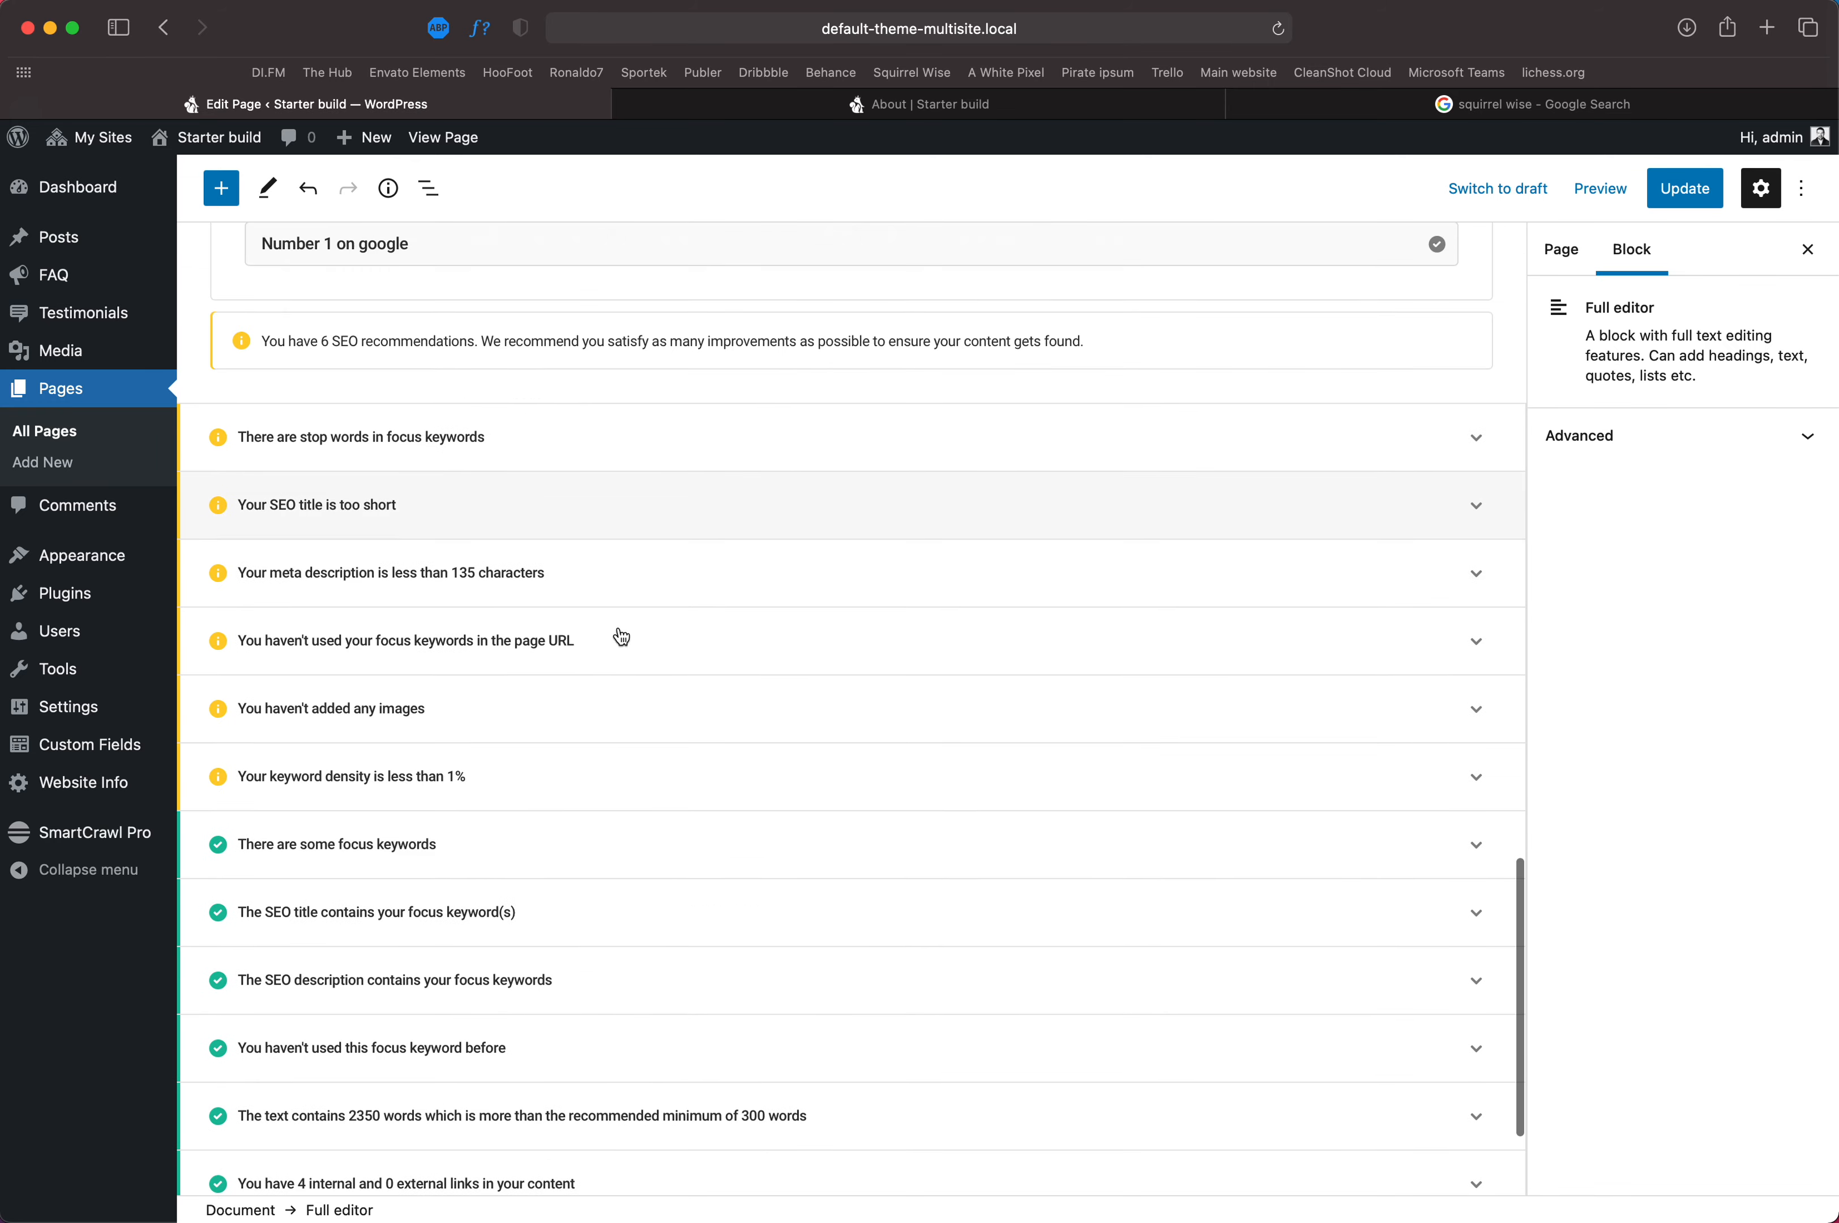
pyautogui.scroll(15, 621, 637)
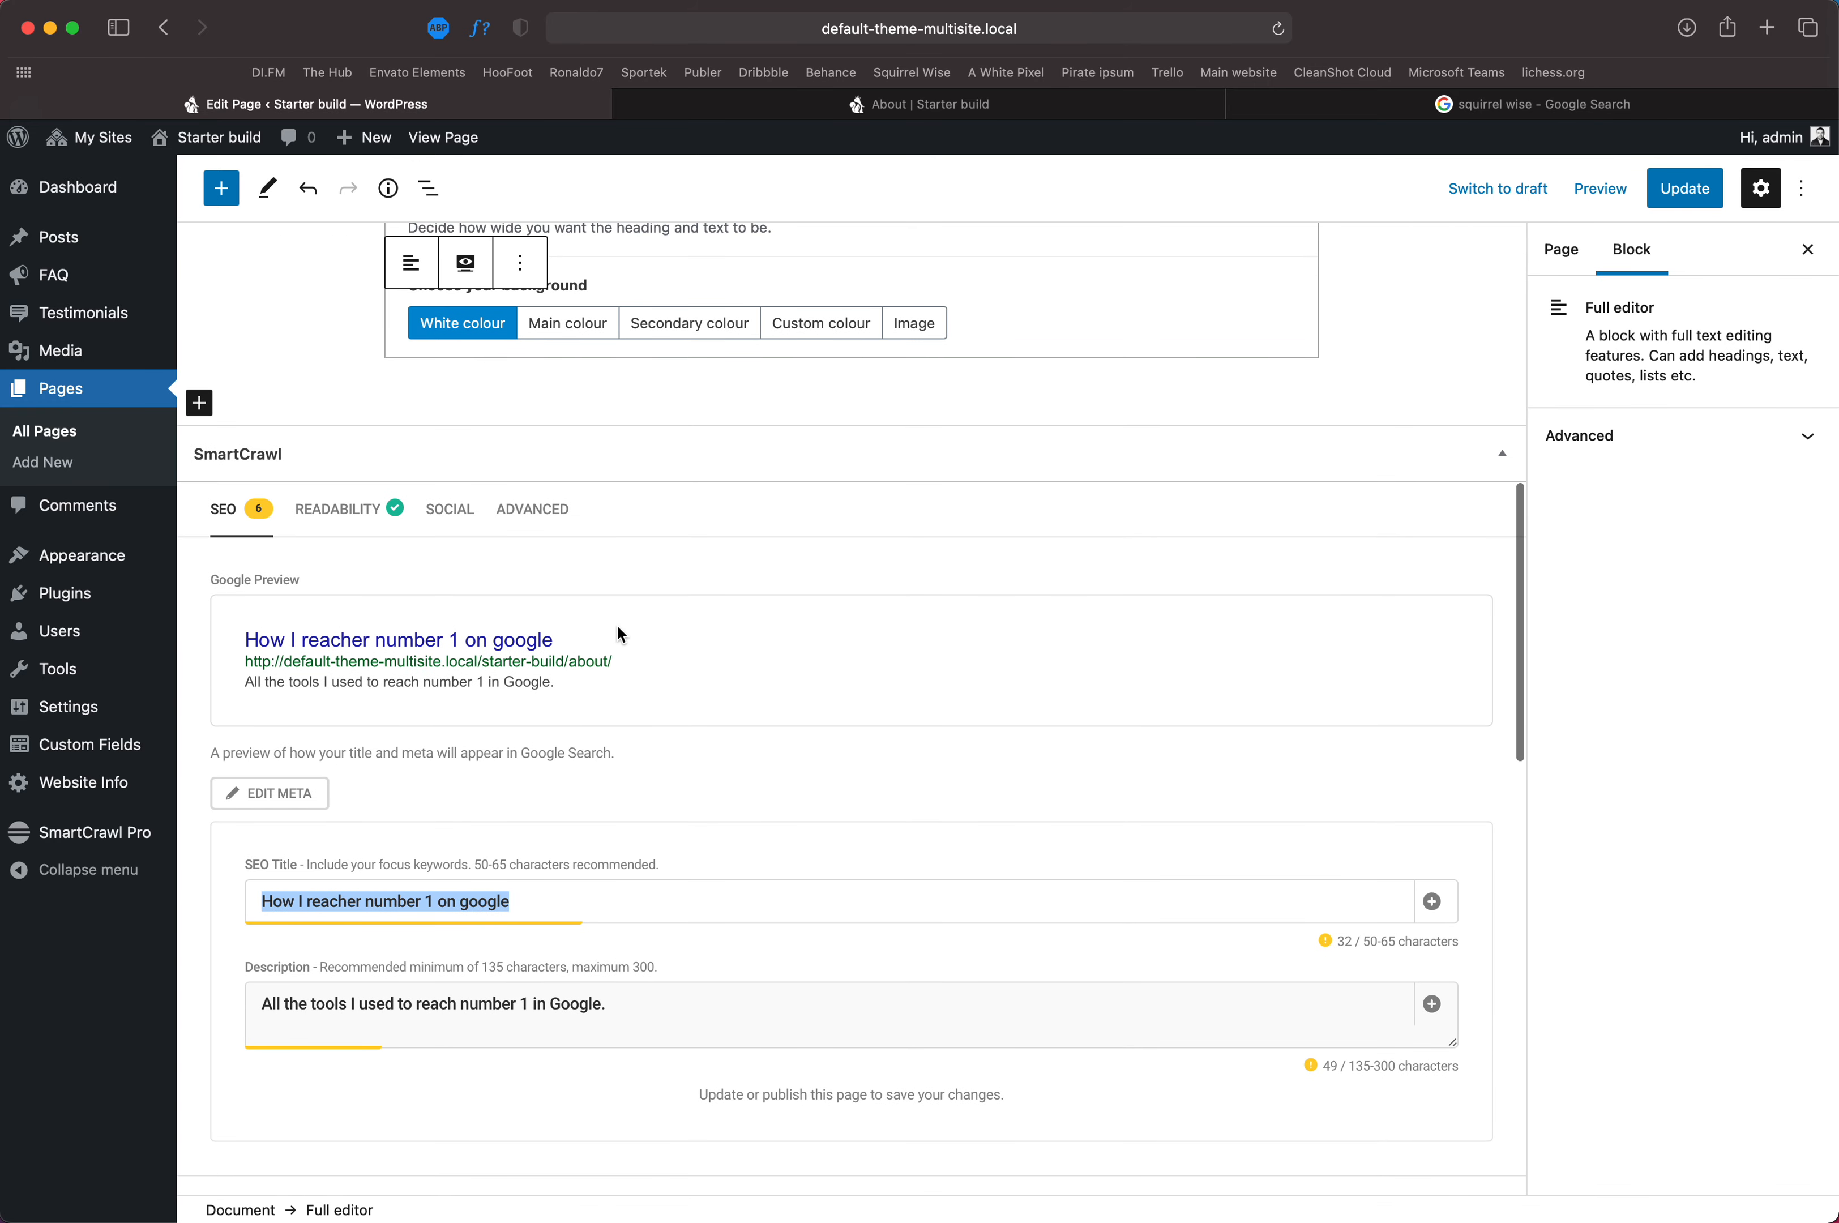
pyautogui.click(330, 510)
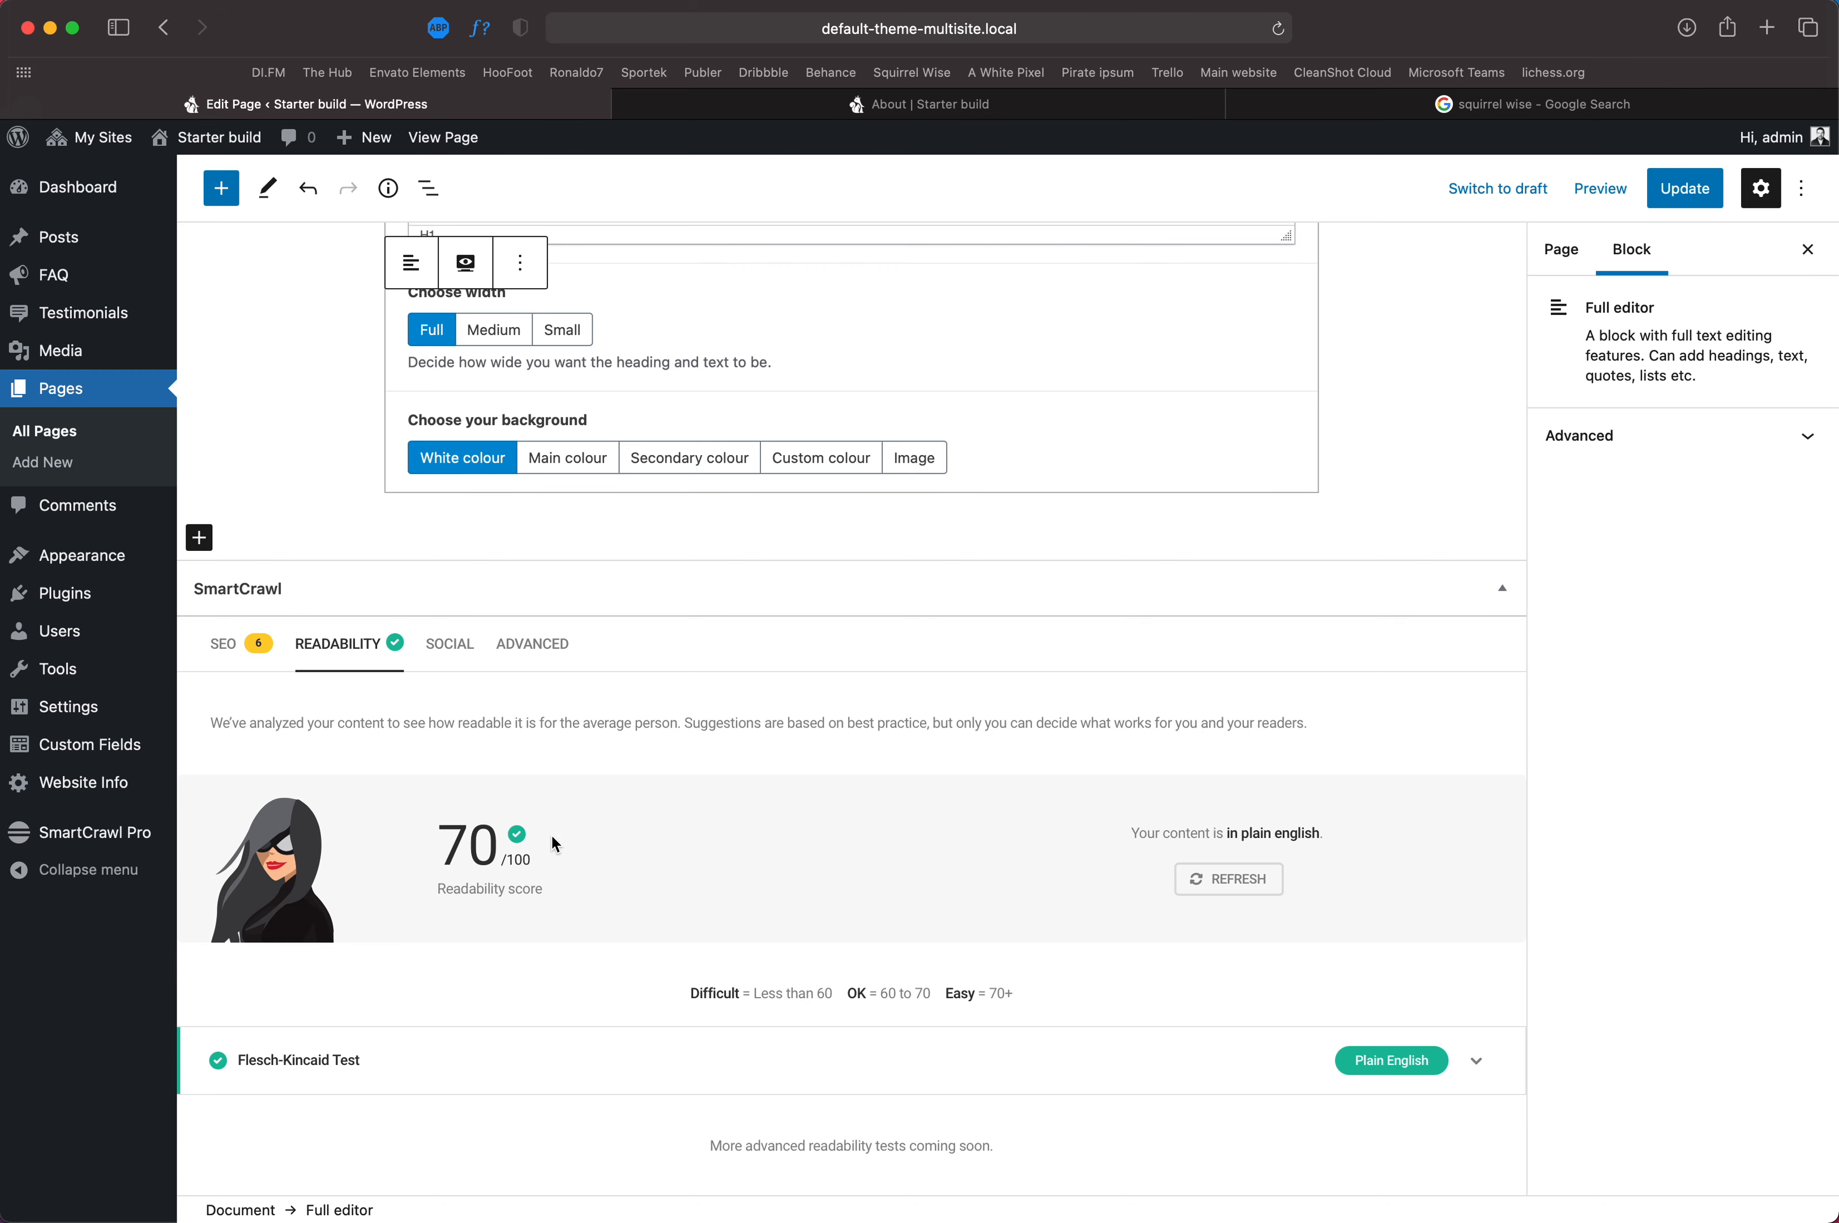
# Step: Examine SmartCrawl's social sharing settings for the page, starting with the OpenGraph section
pyautogui.click(462, 657)
pyautogui.scroll(-5, 513, 807)
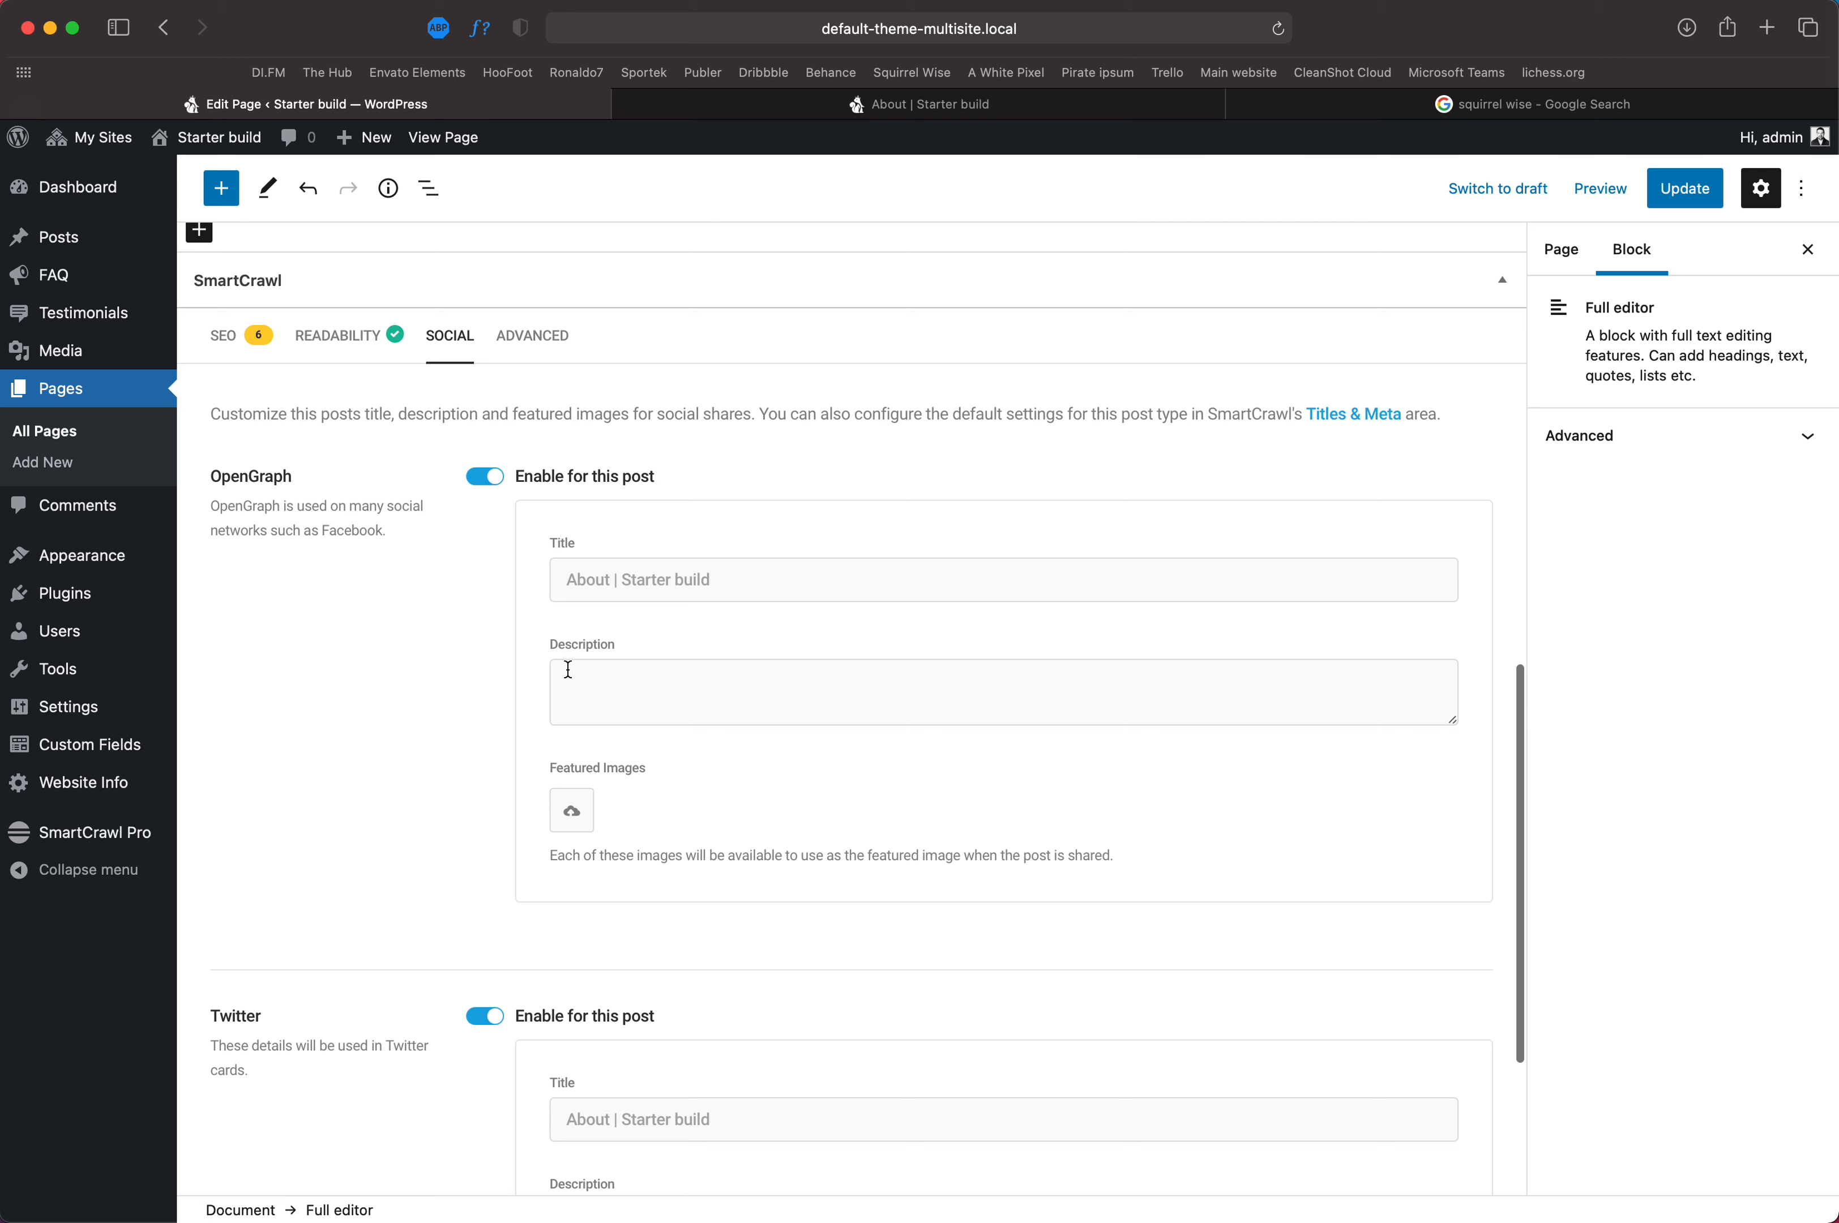
pyautogui.moveTo(208, 479); pyautogui.dragTo(307, 484)
pyautogui.click(303, 482)
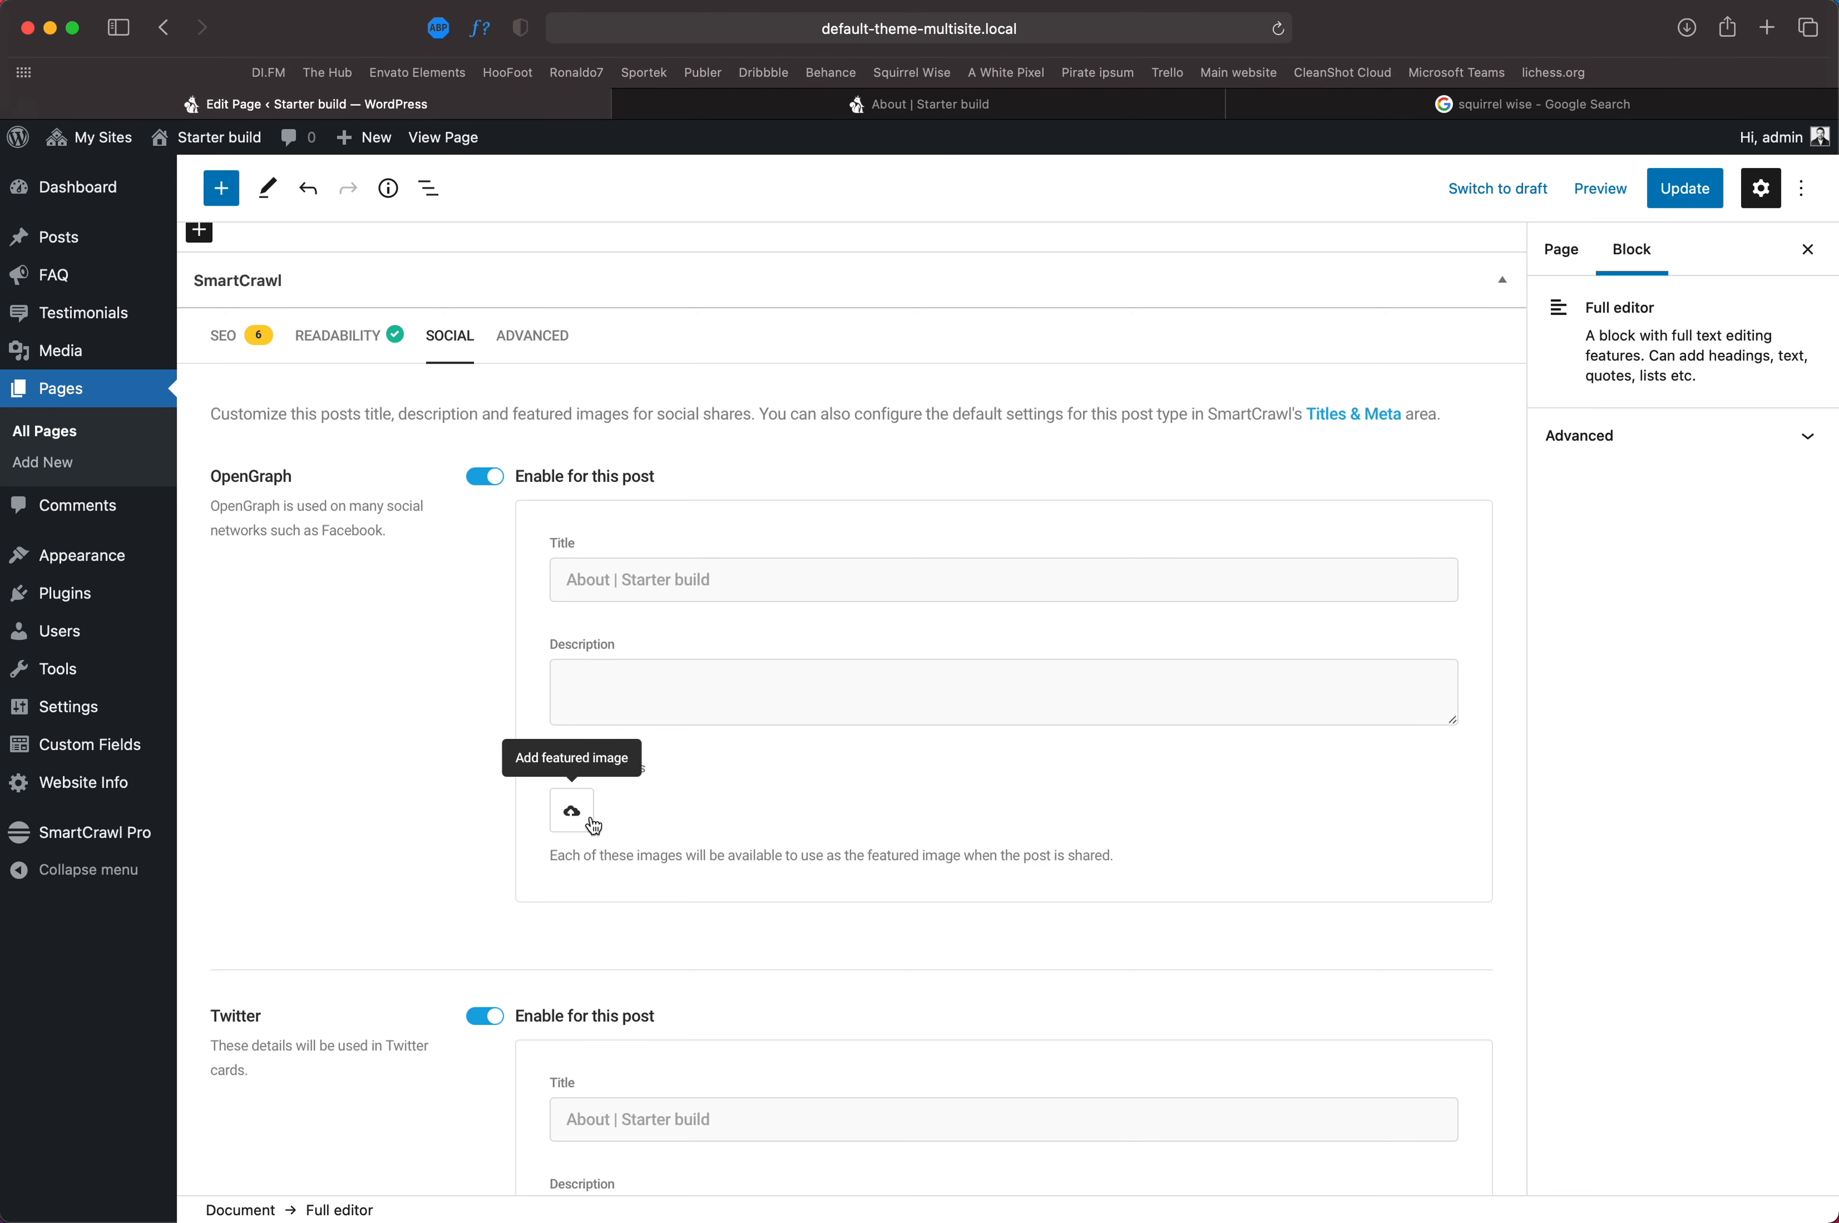
# Step: Compare the page's title, body text and featured image with the OpenGraph title, description and image fields
pyautogui.scroll(15, 585, 743)
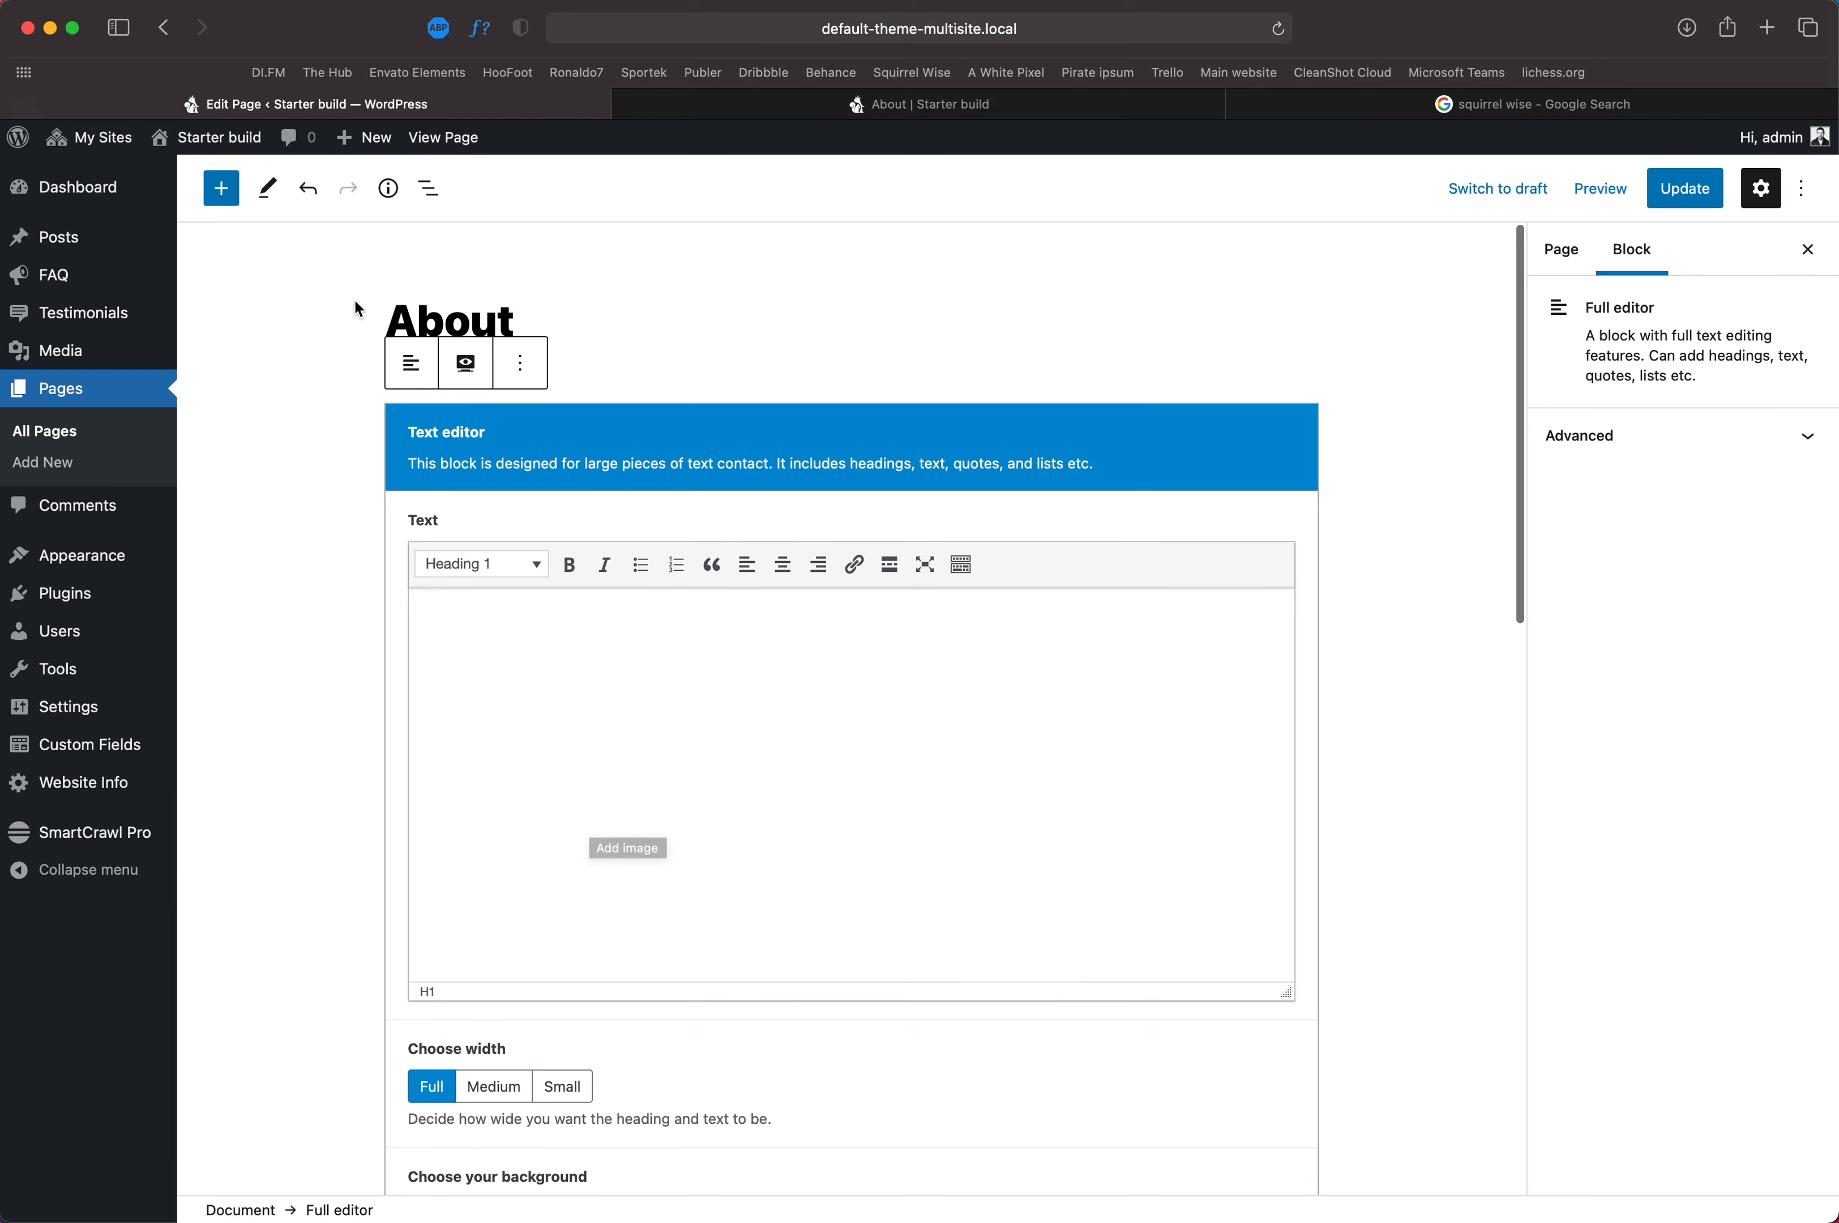
pyautogui.moveTo(384, 317); pyautogui.dragTo(535, 315)
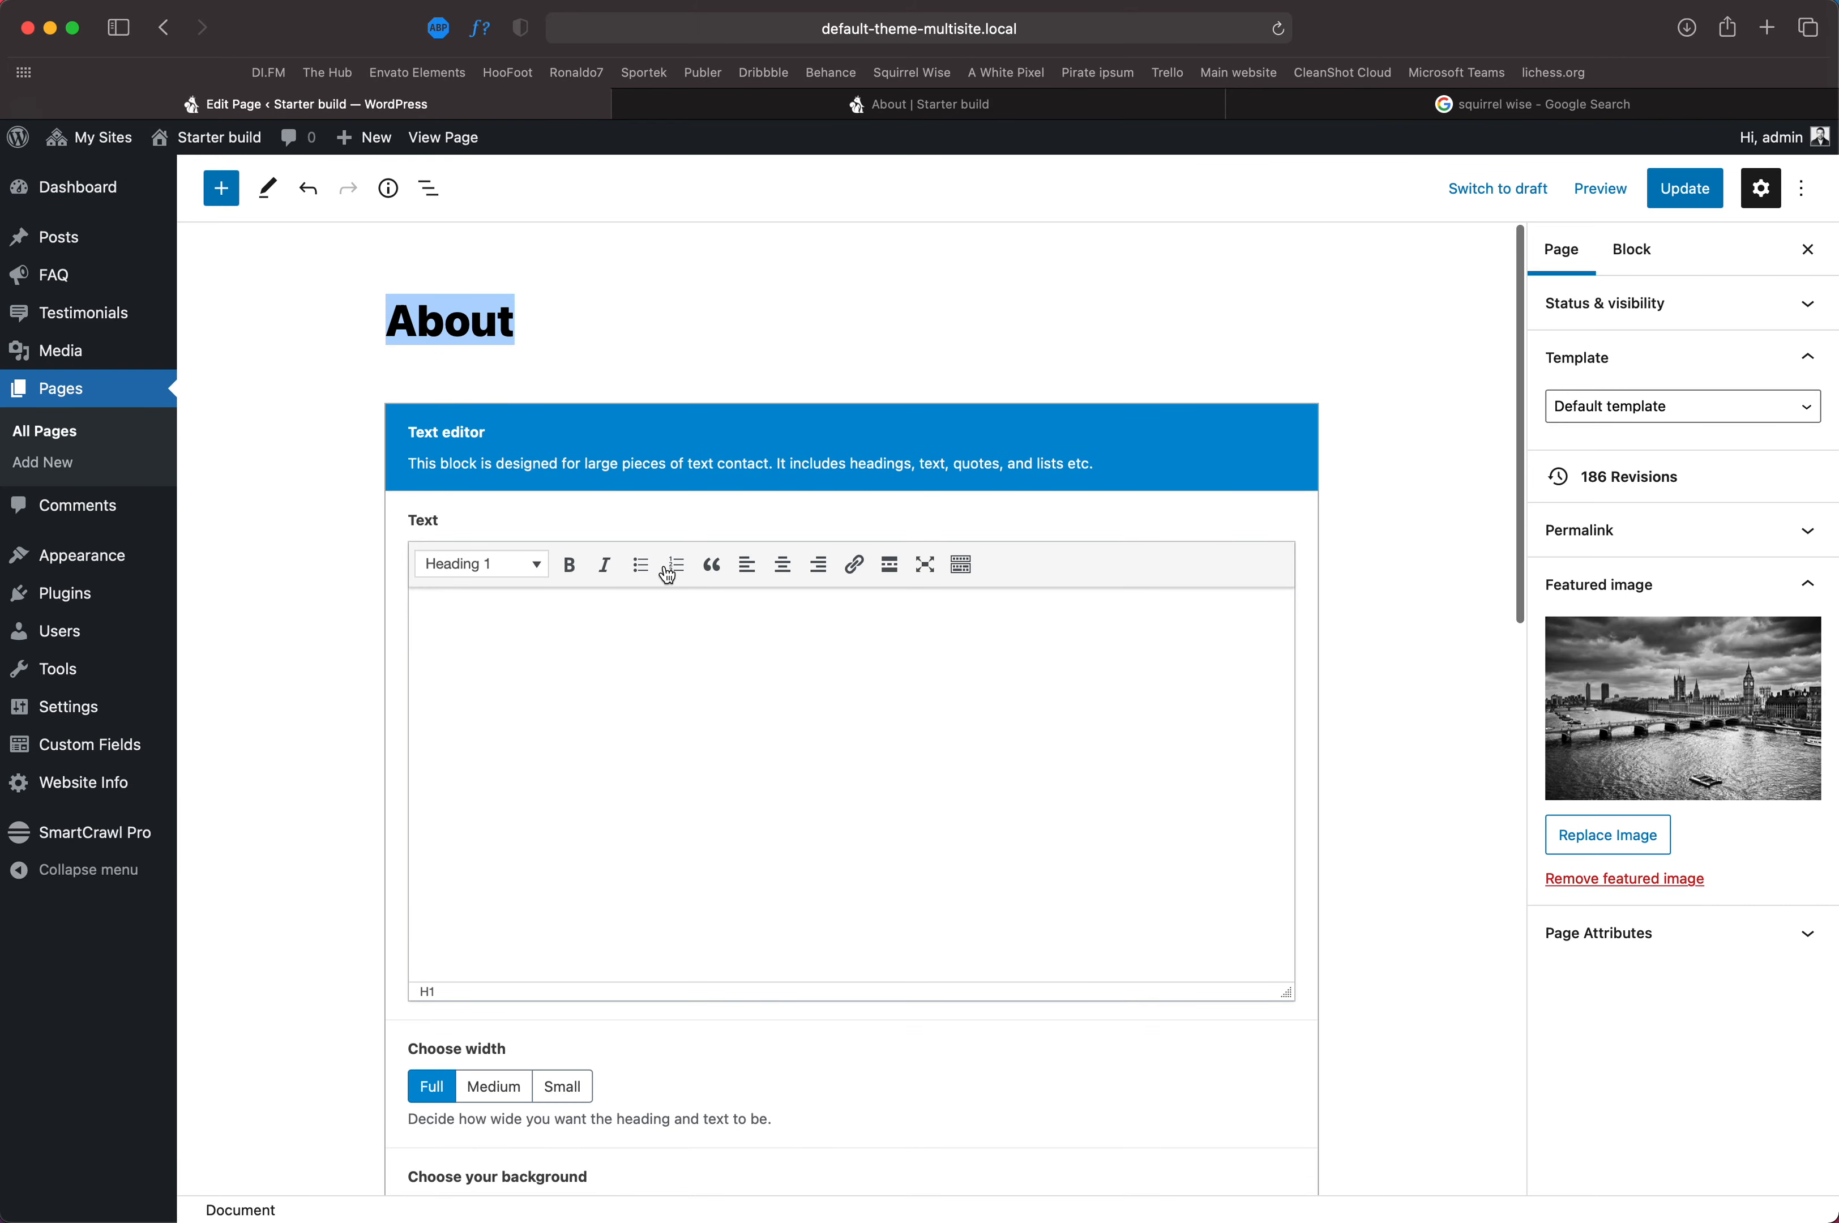
pyautogui.scroll(-5, 658, 771)
pyautogui.scroll(-10, 659, 775)
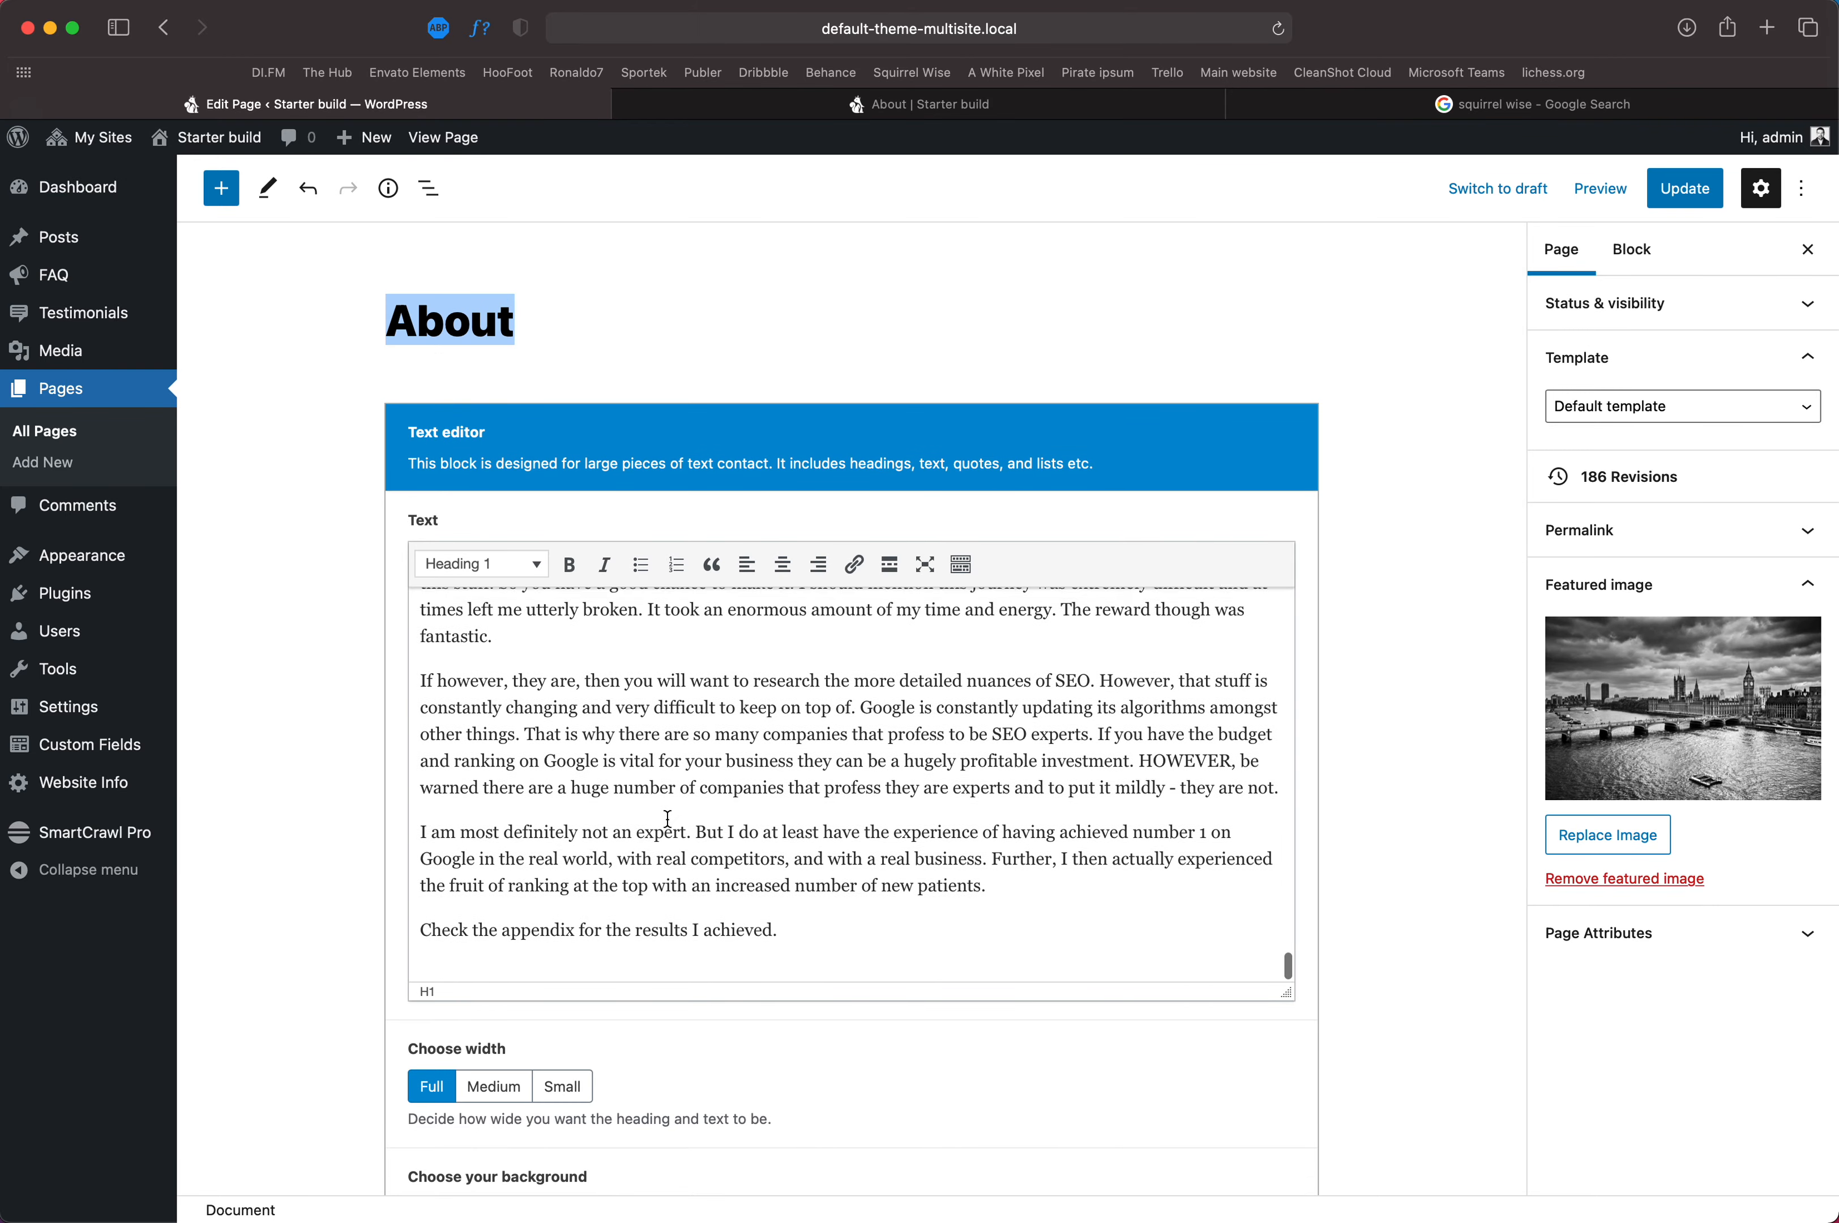
pyautogui.scroll(-15, 1293, 1027)
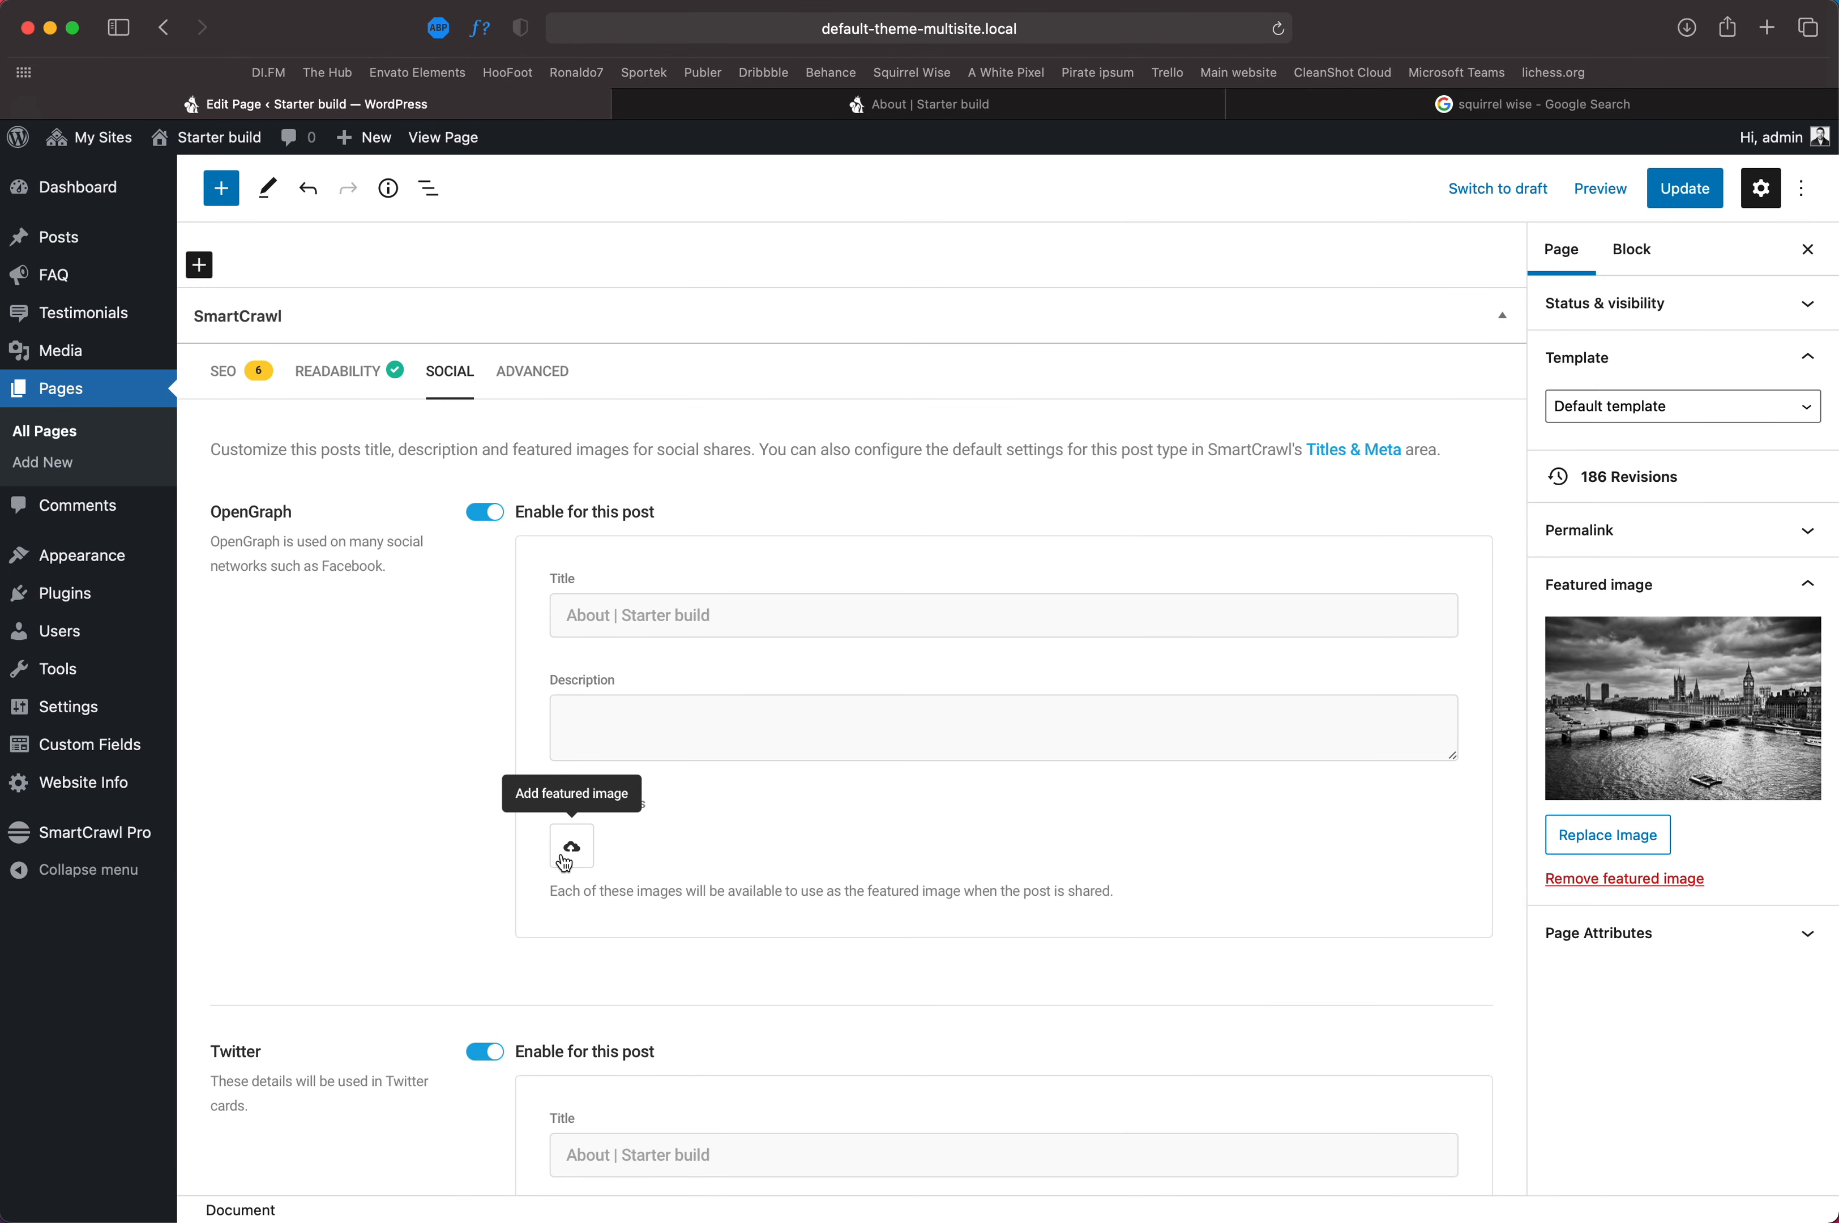
pyautogui.scroll(-3, 661, 940)
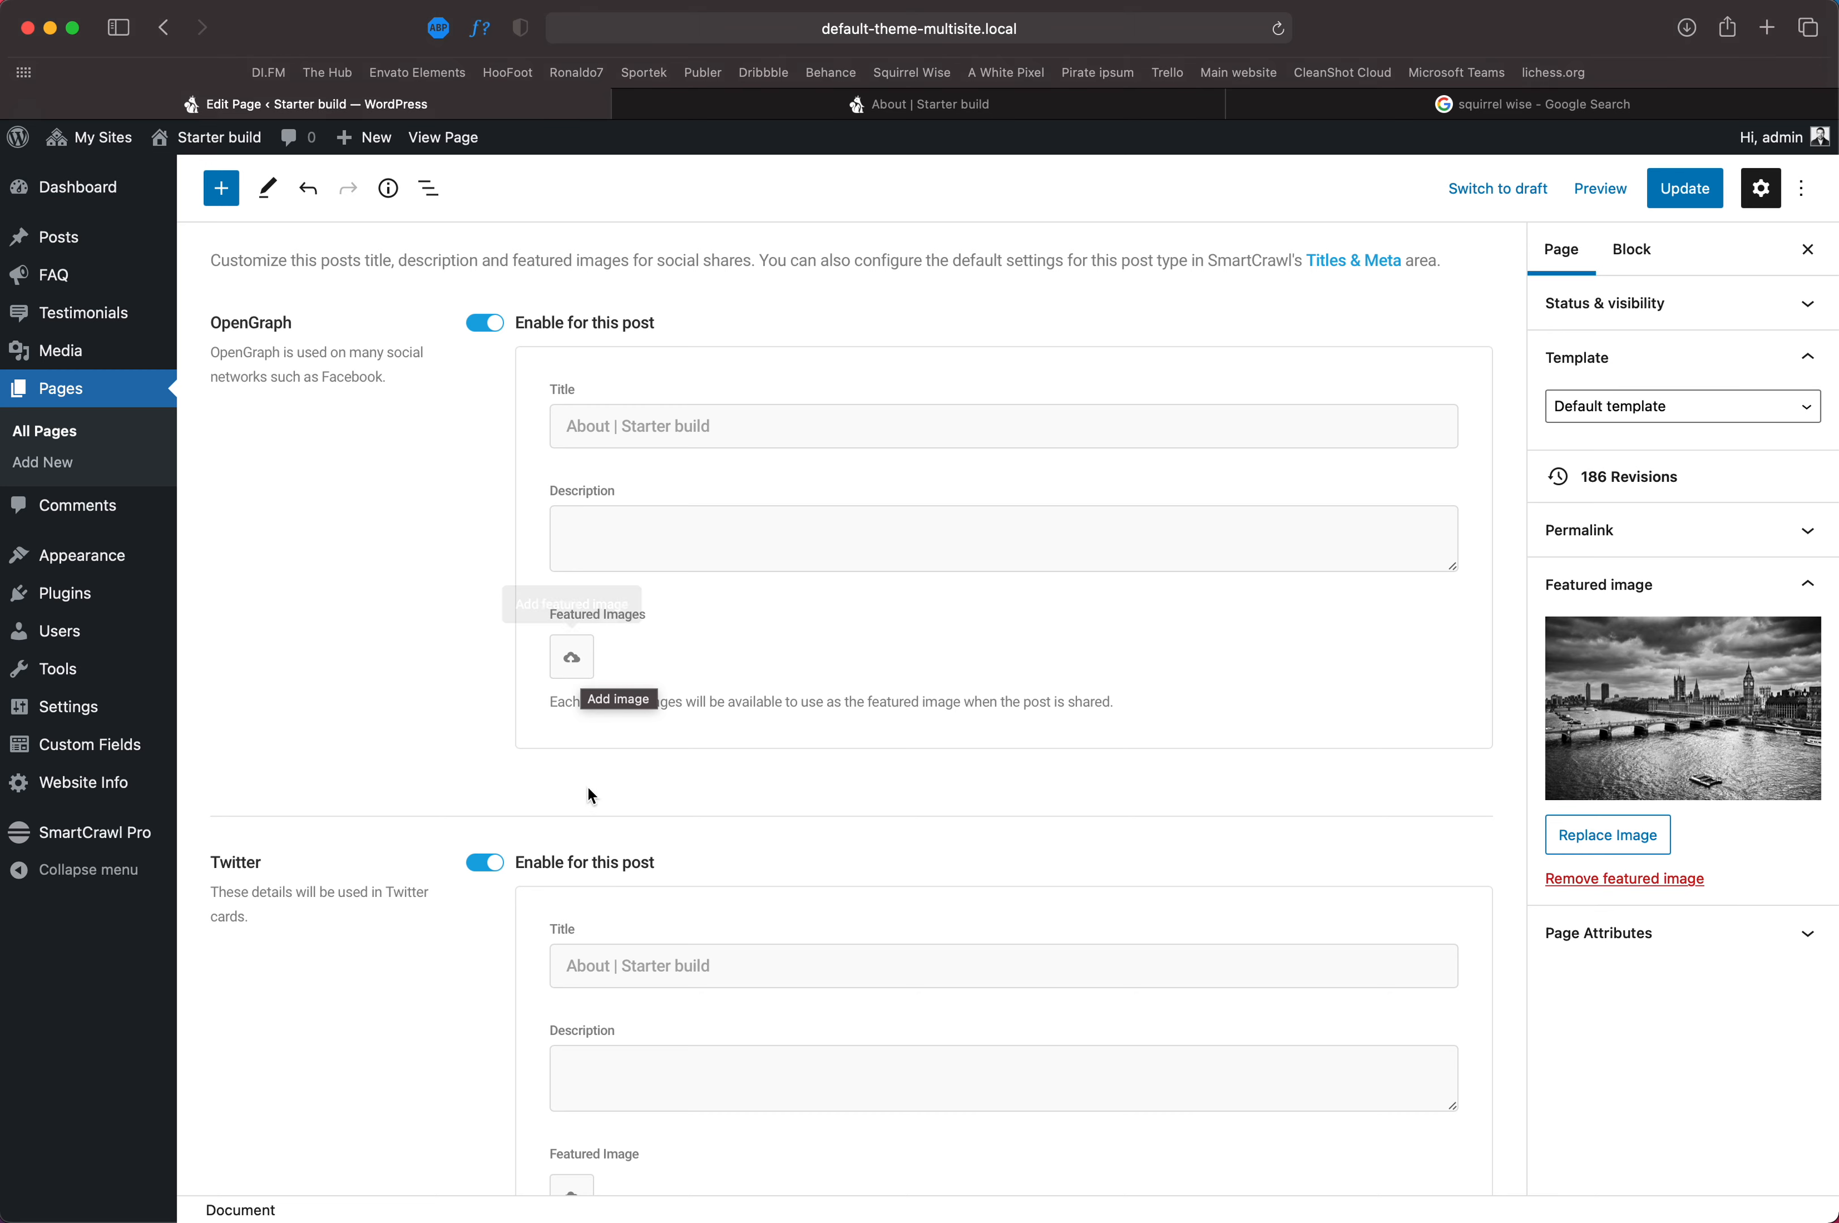
pyautogui.scroll(5, 472, 337)
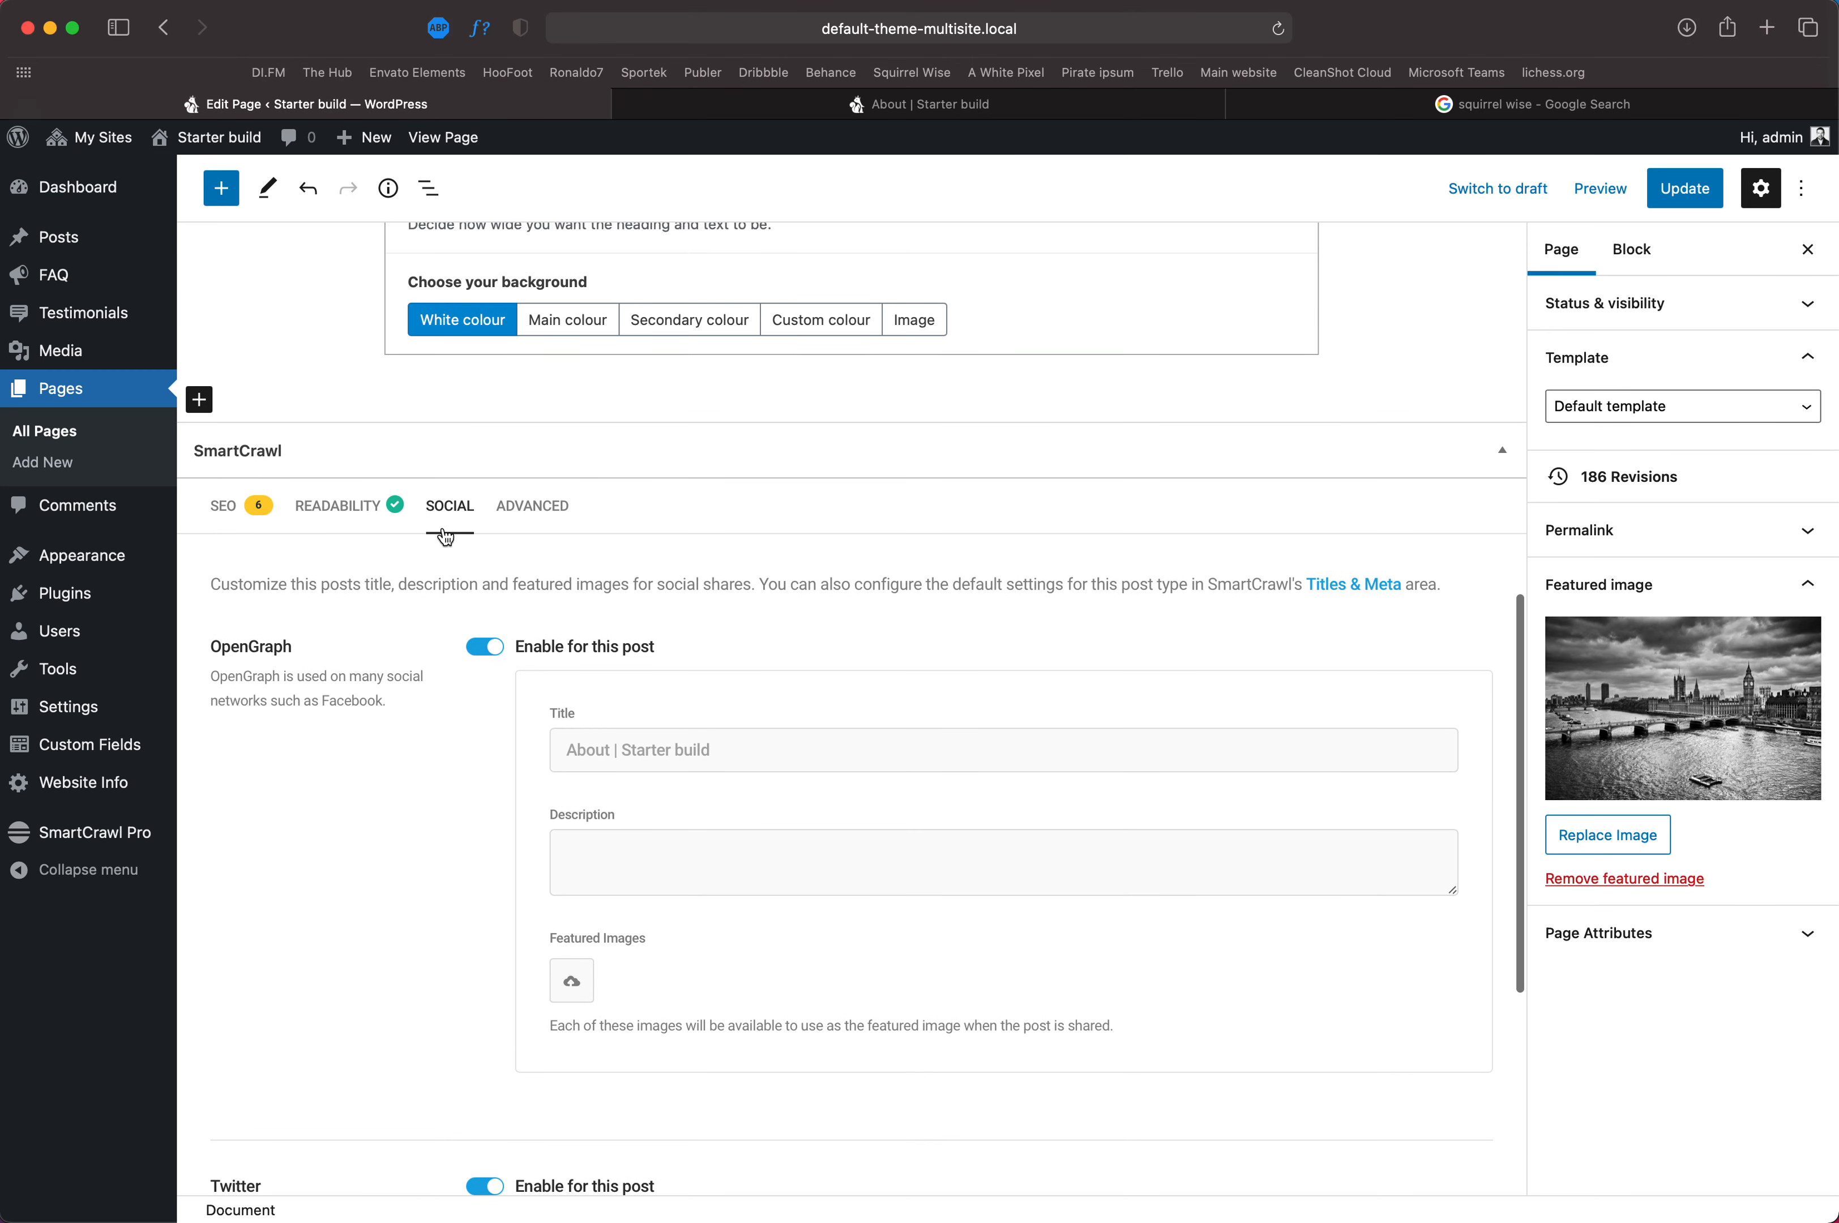
pyautogui.scroll(-2, 279, 759)
pyautogui.scroll(-3, 341, 806)
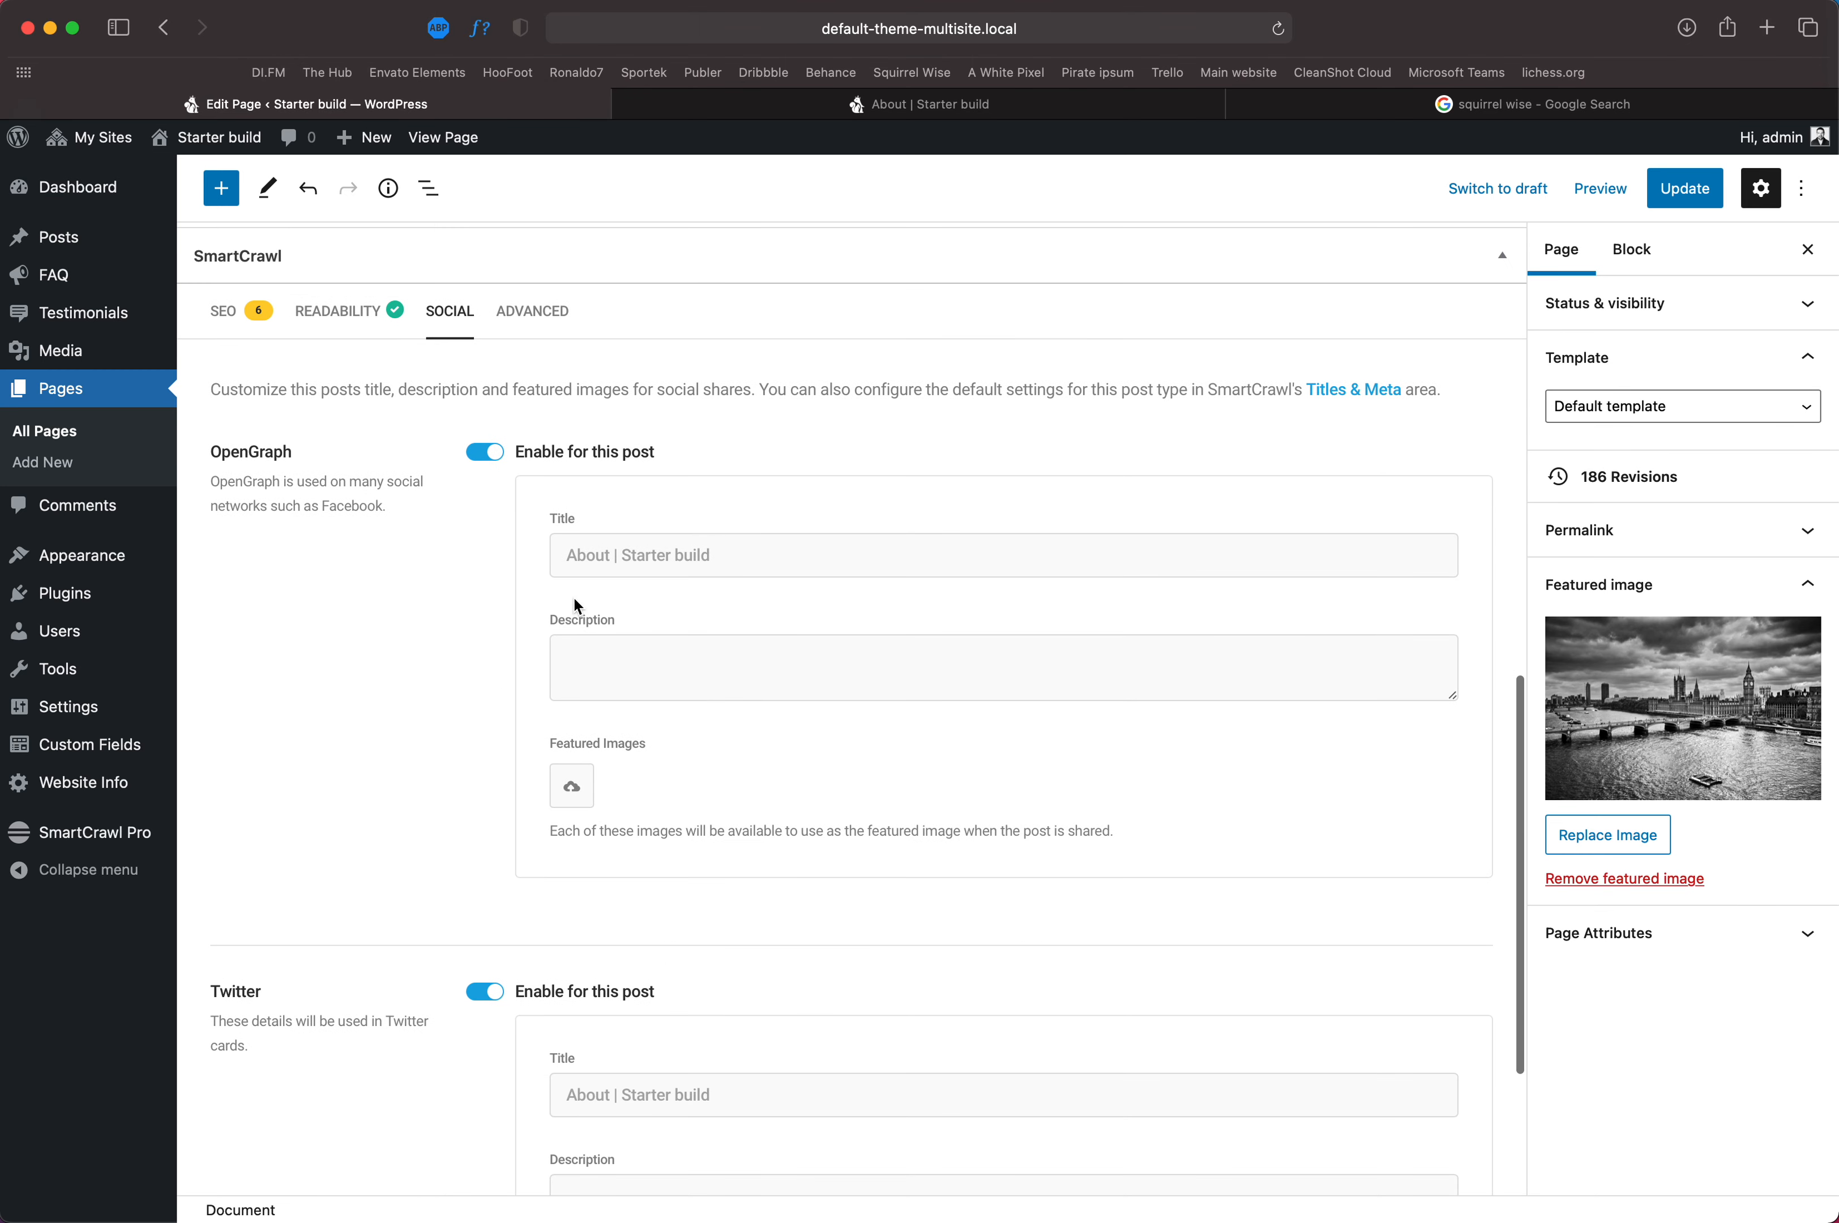
# Step: Turn OpenGraph off for this post and enable it again
pyautogui.click(485, 455)
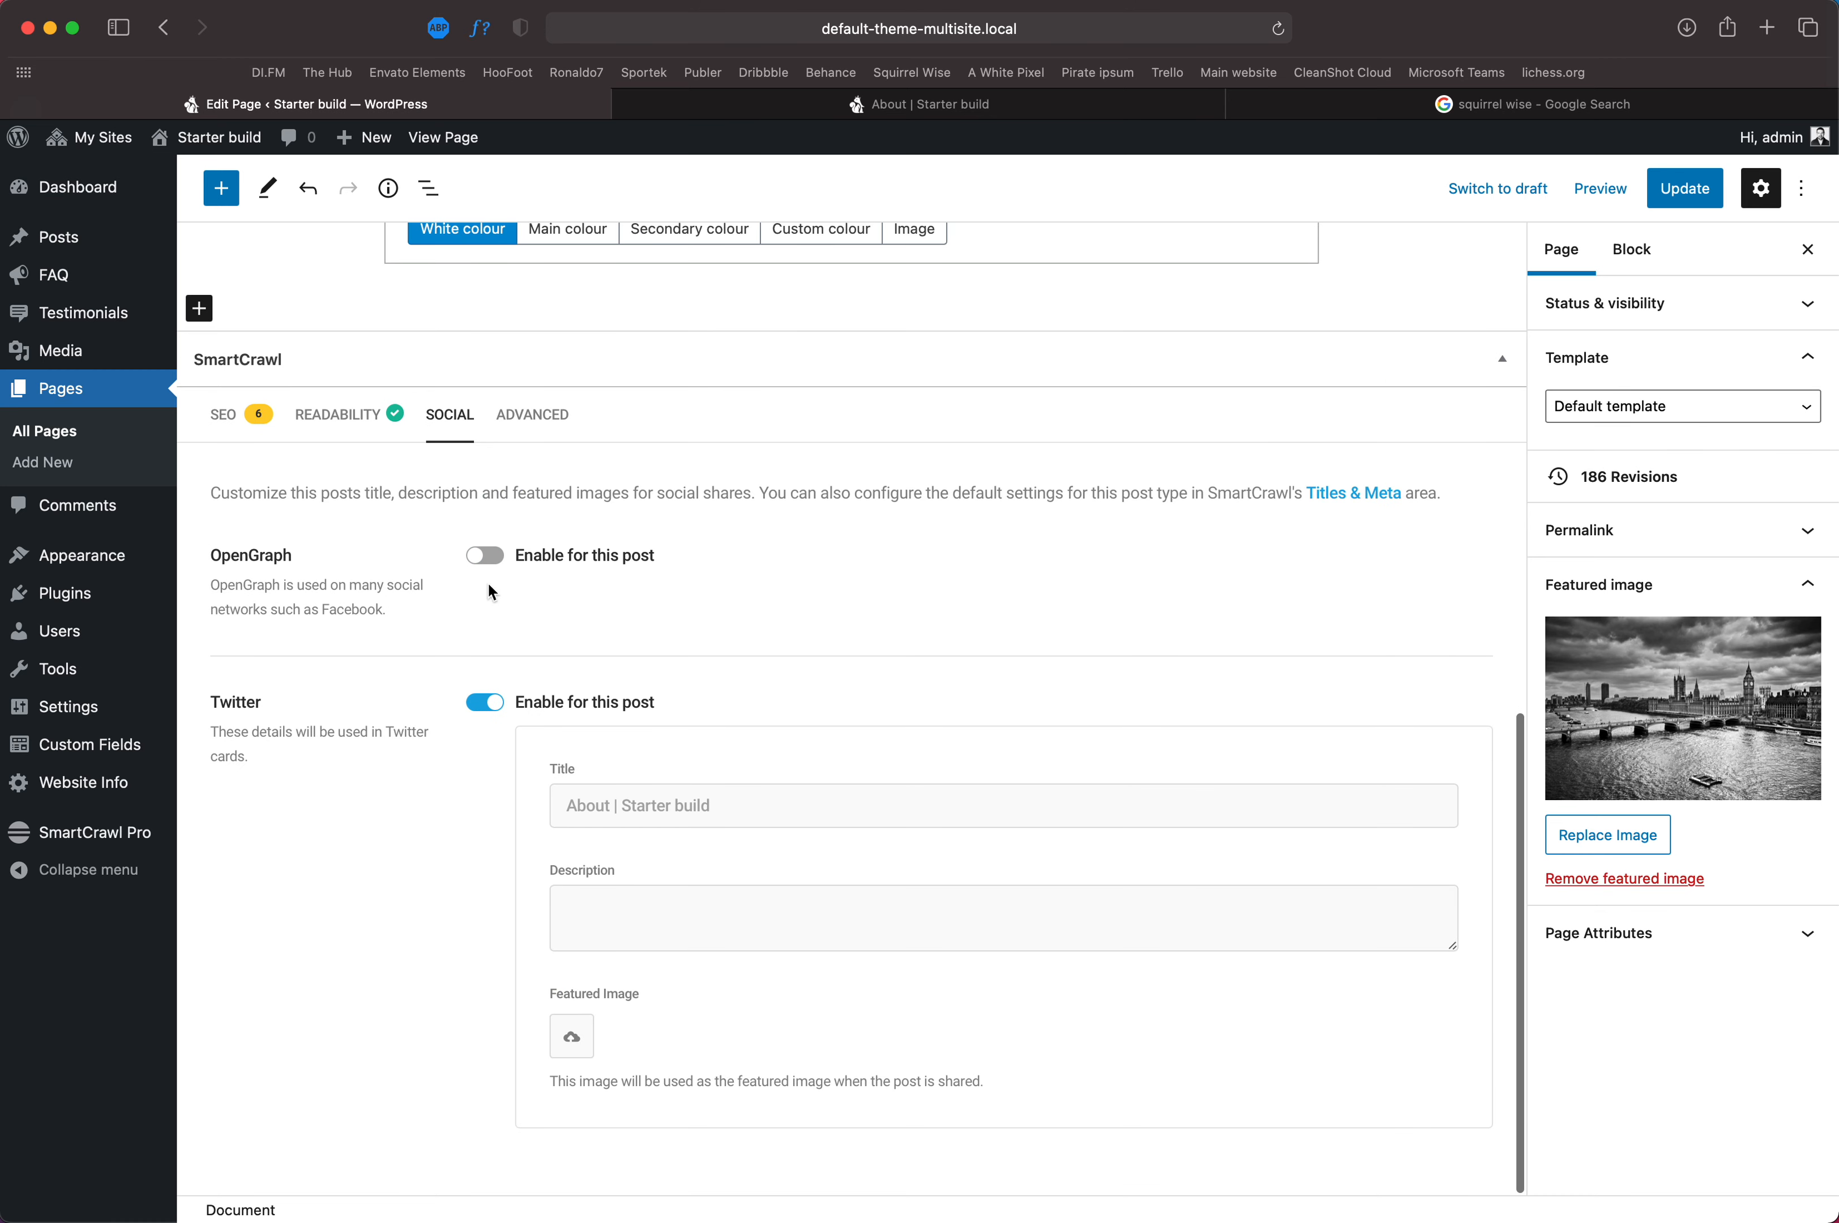
pyautogui.click(483, 558)
pyautogui.scroll(-3, 443, 807)
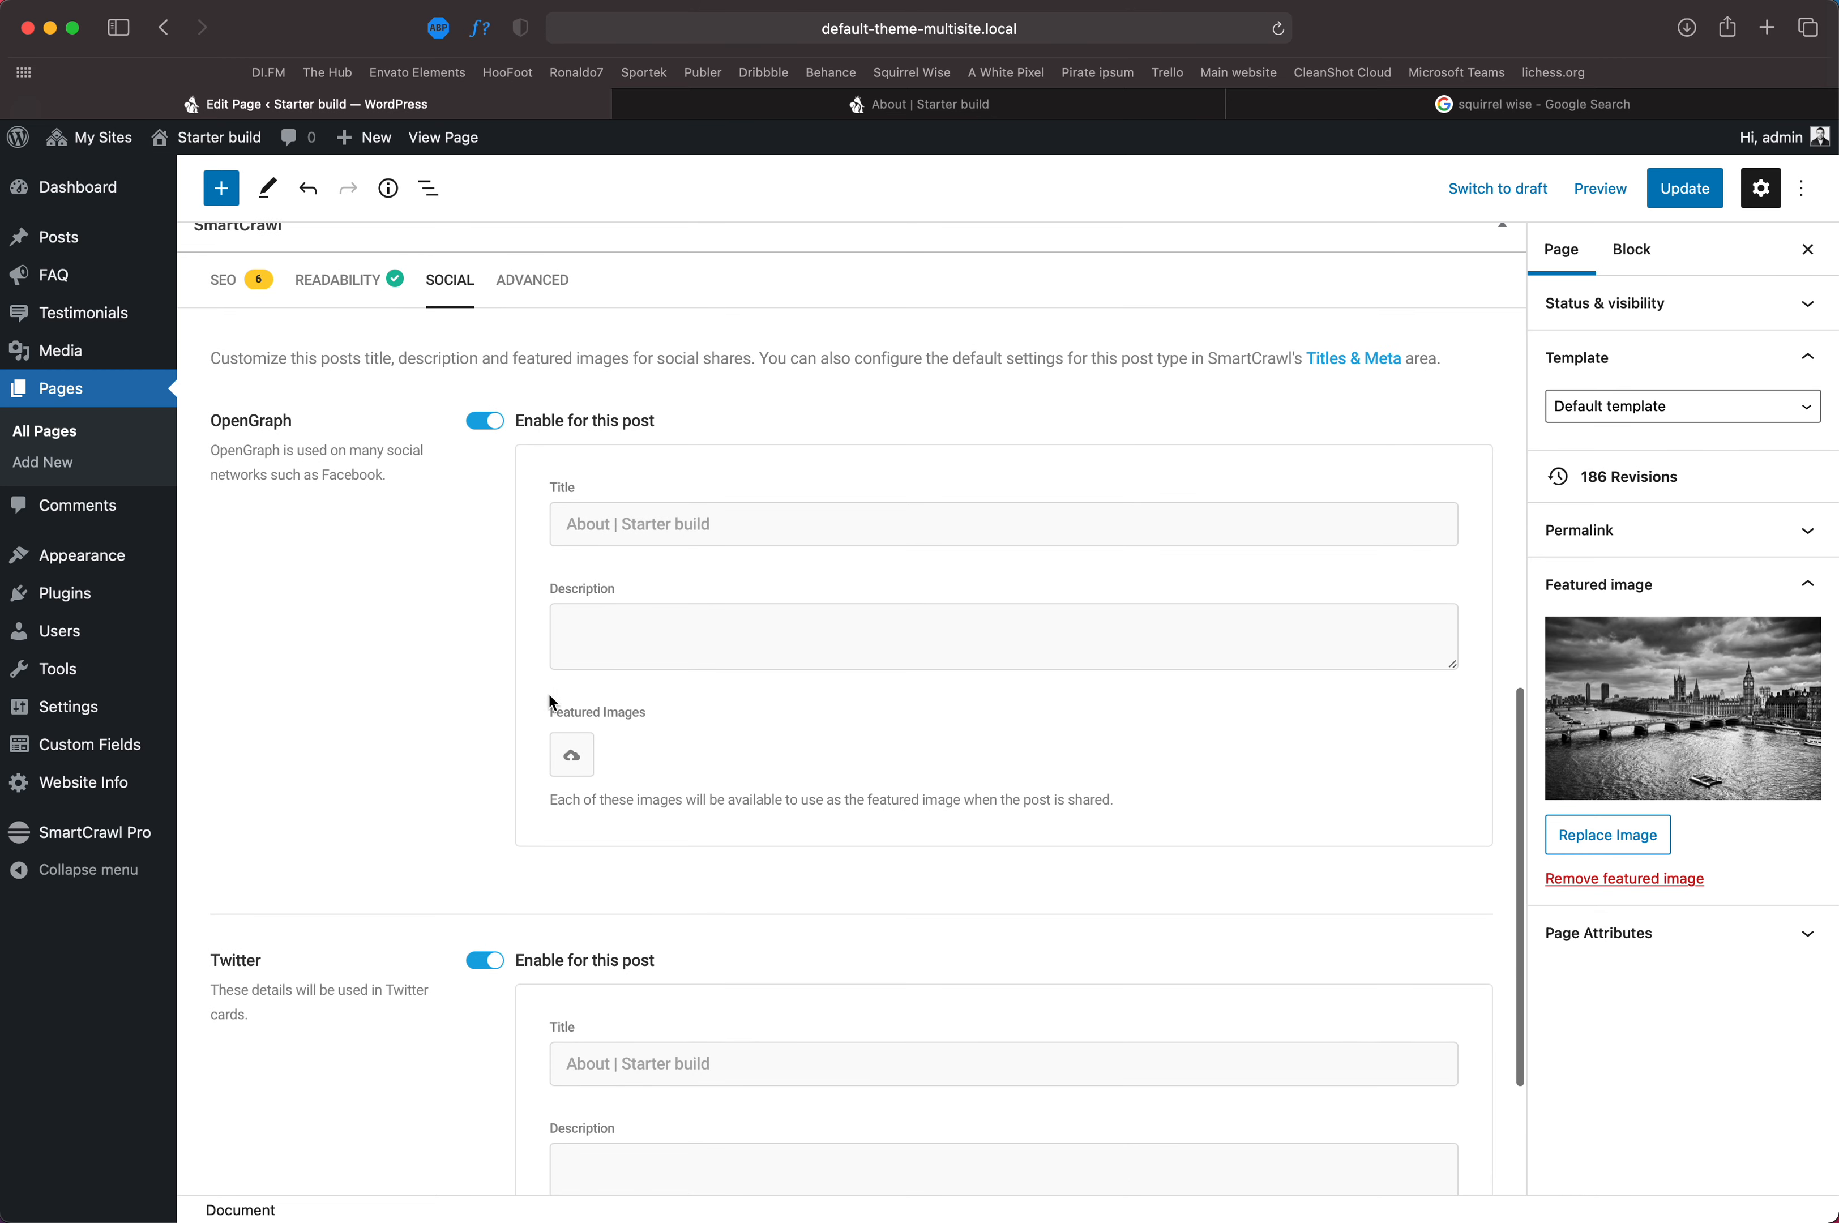
# Step: Inspect the OpenGraph title, description and featured image fields without entering custom values
pyautogui.click(595, 528)
pyautogui.click(685, 528)
pyautogui.click(575, 527)
pyautogui.click(591, 625)
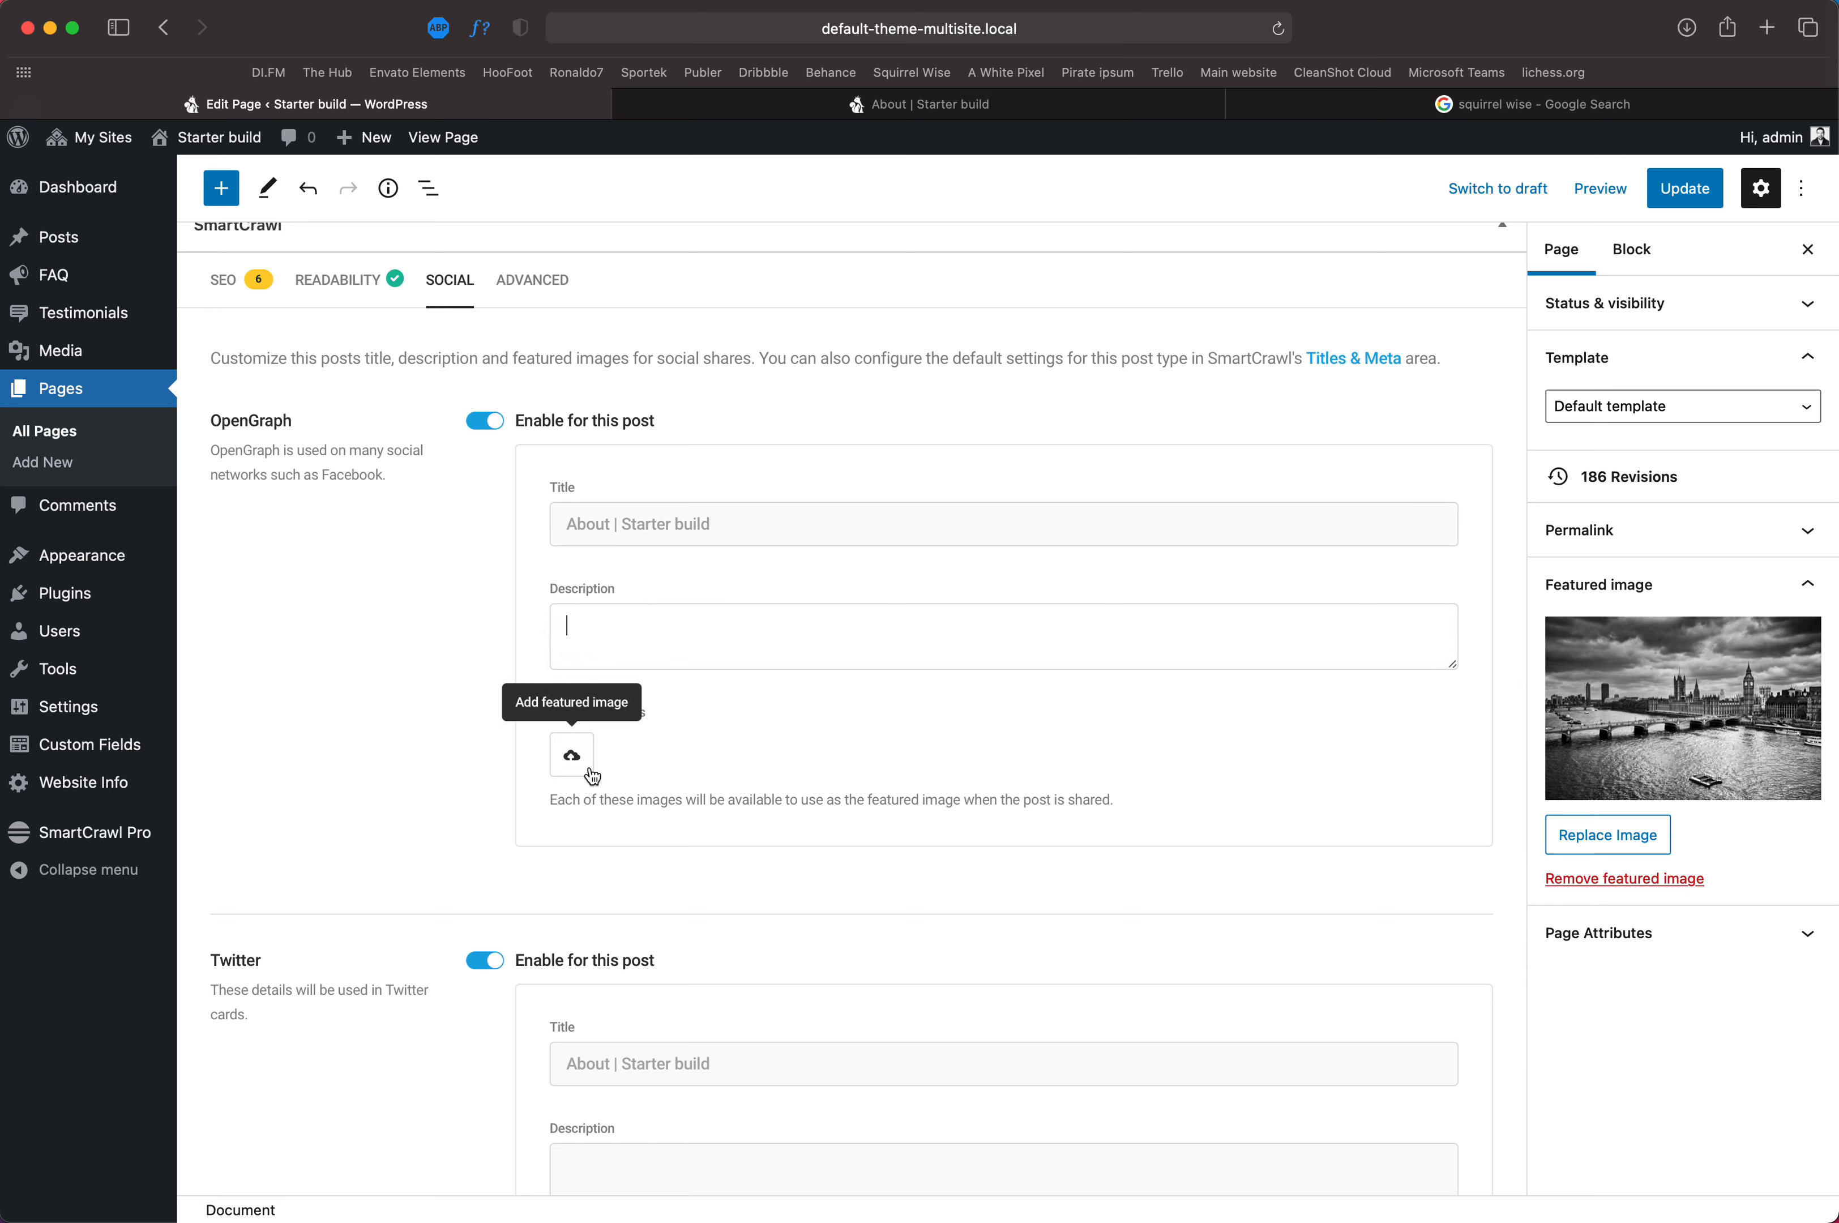
# Step: Compare the Twitter card's title, description and featured image fields with the OpenGraph ones
pyautogui.scroll(-4, 592, 775)
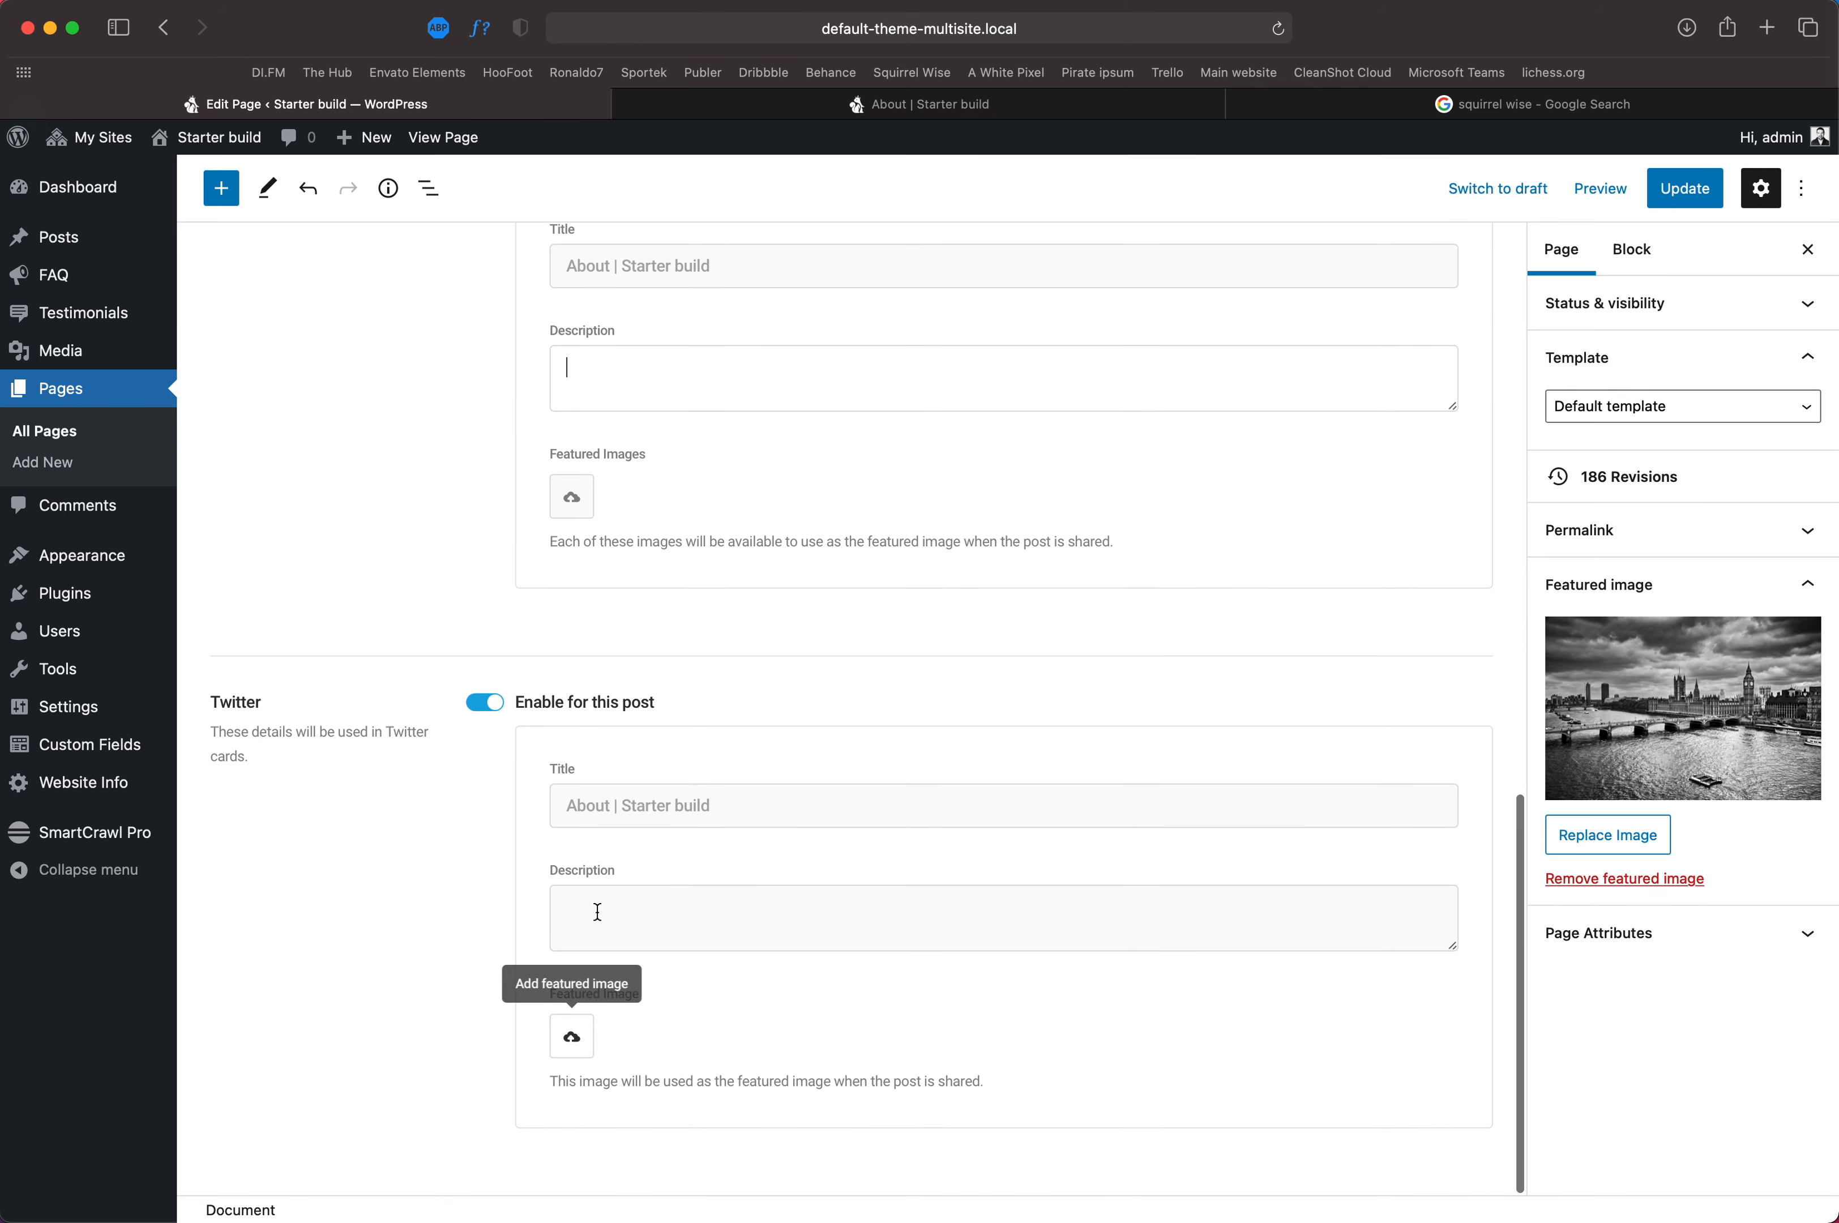
pyautogui.scroll(4, 601, 791)
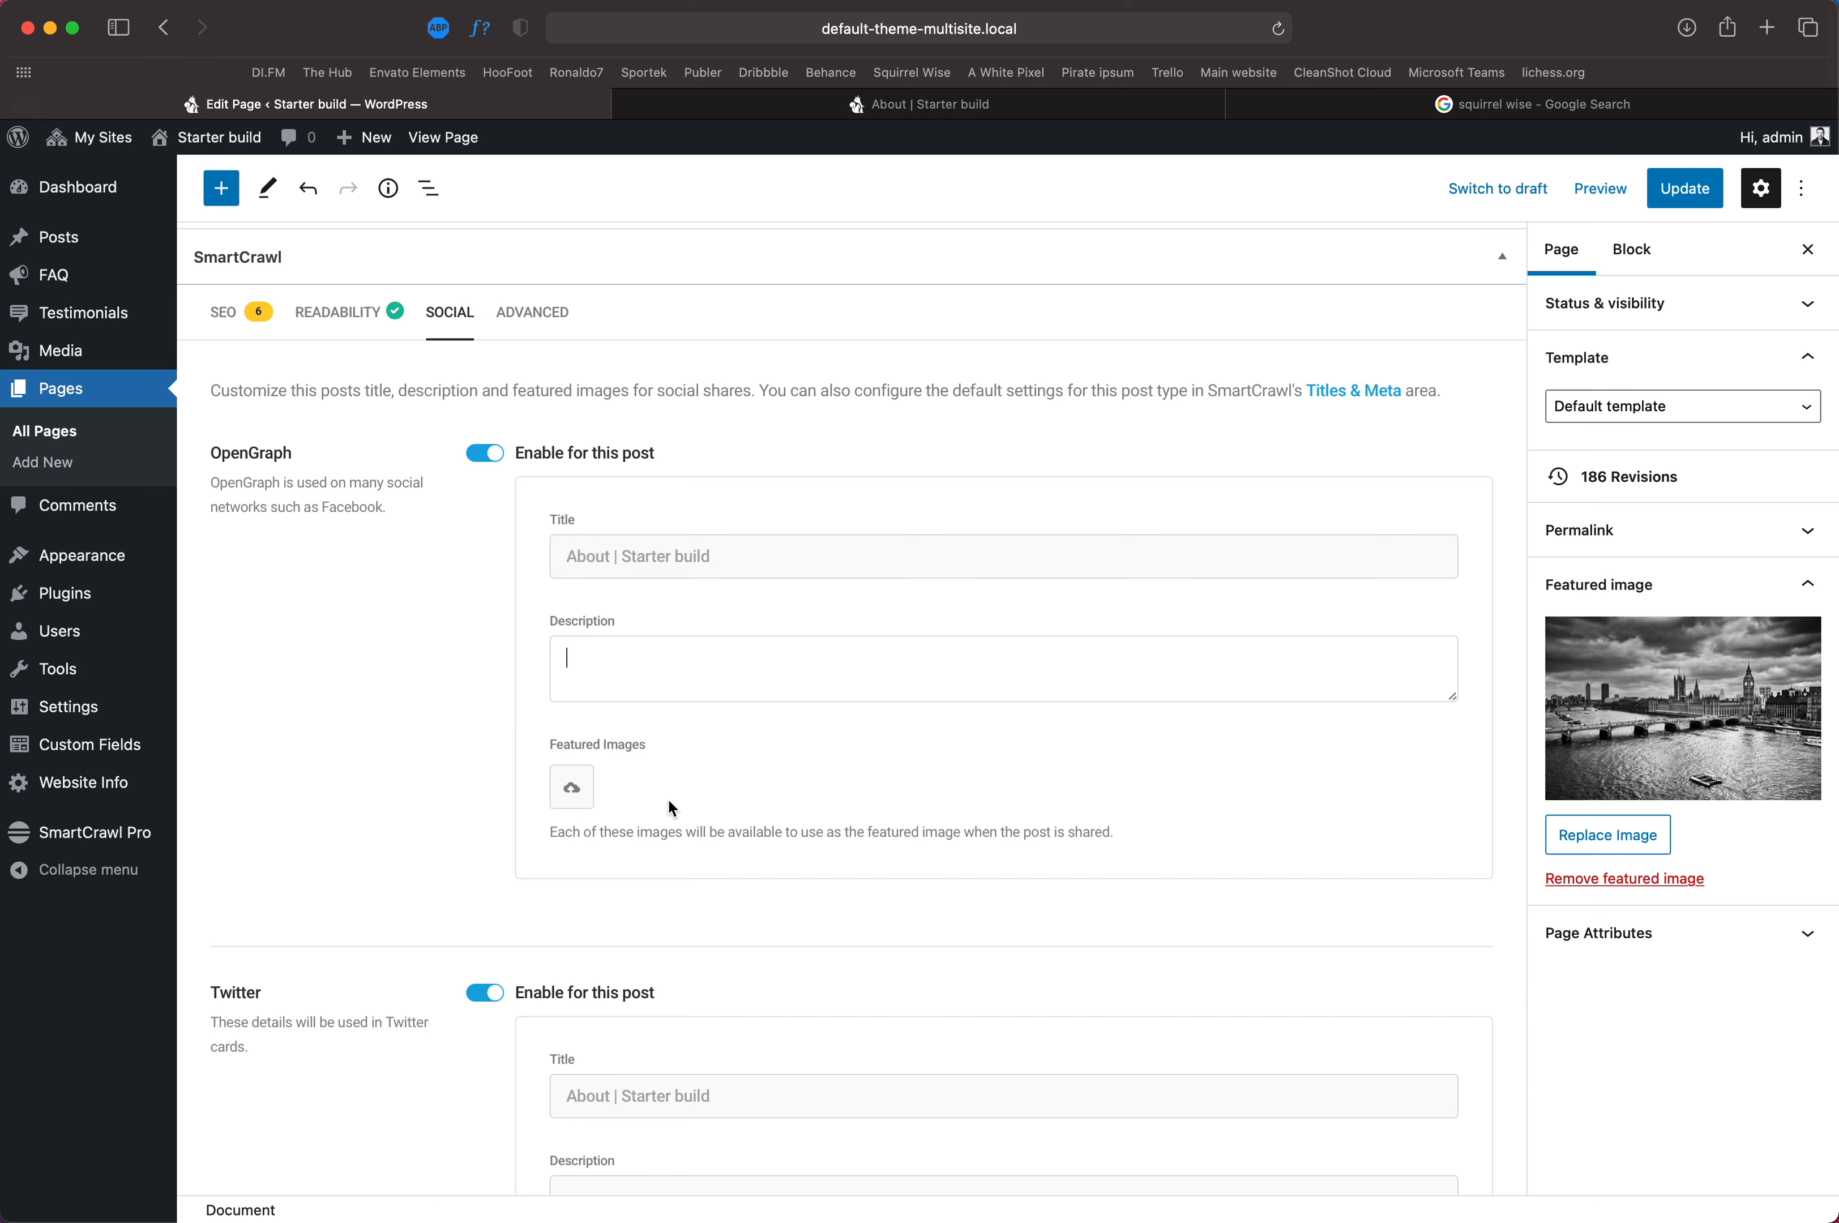
pyautogui.scroll(-4, 671, 806)
pyautogui.scroll(7, 670, 800)
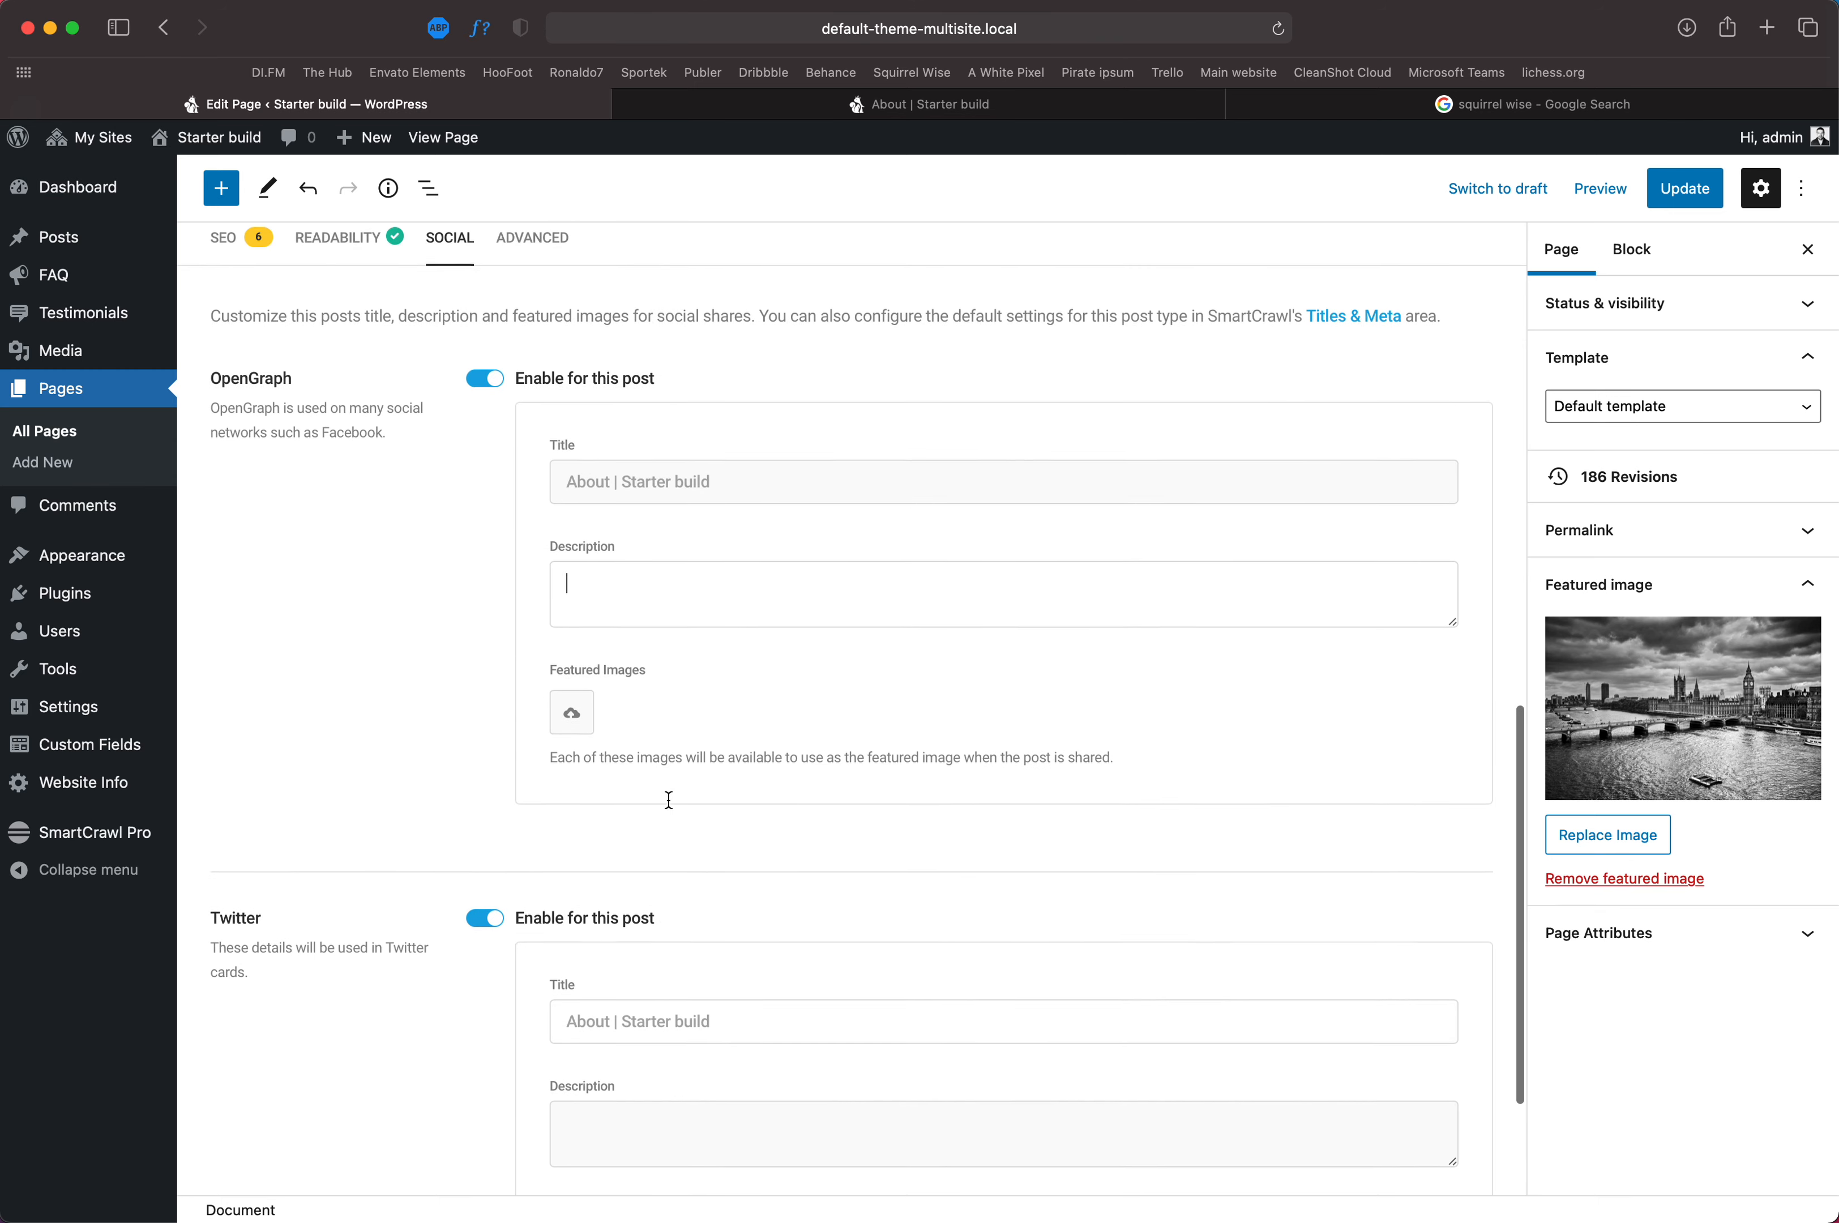
pyautogui.scroll(-7, 651, 751)
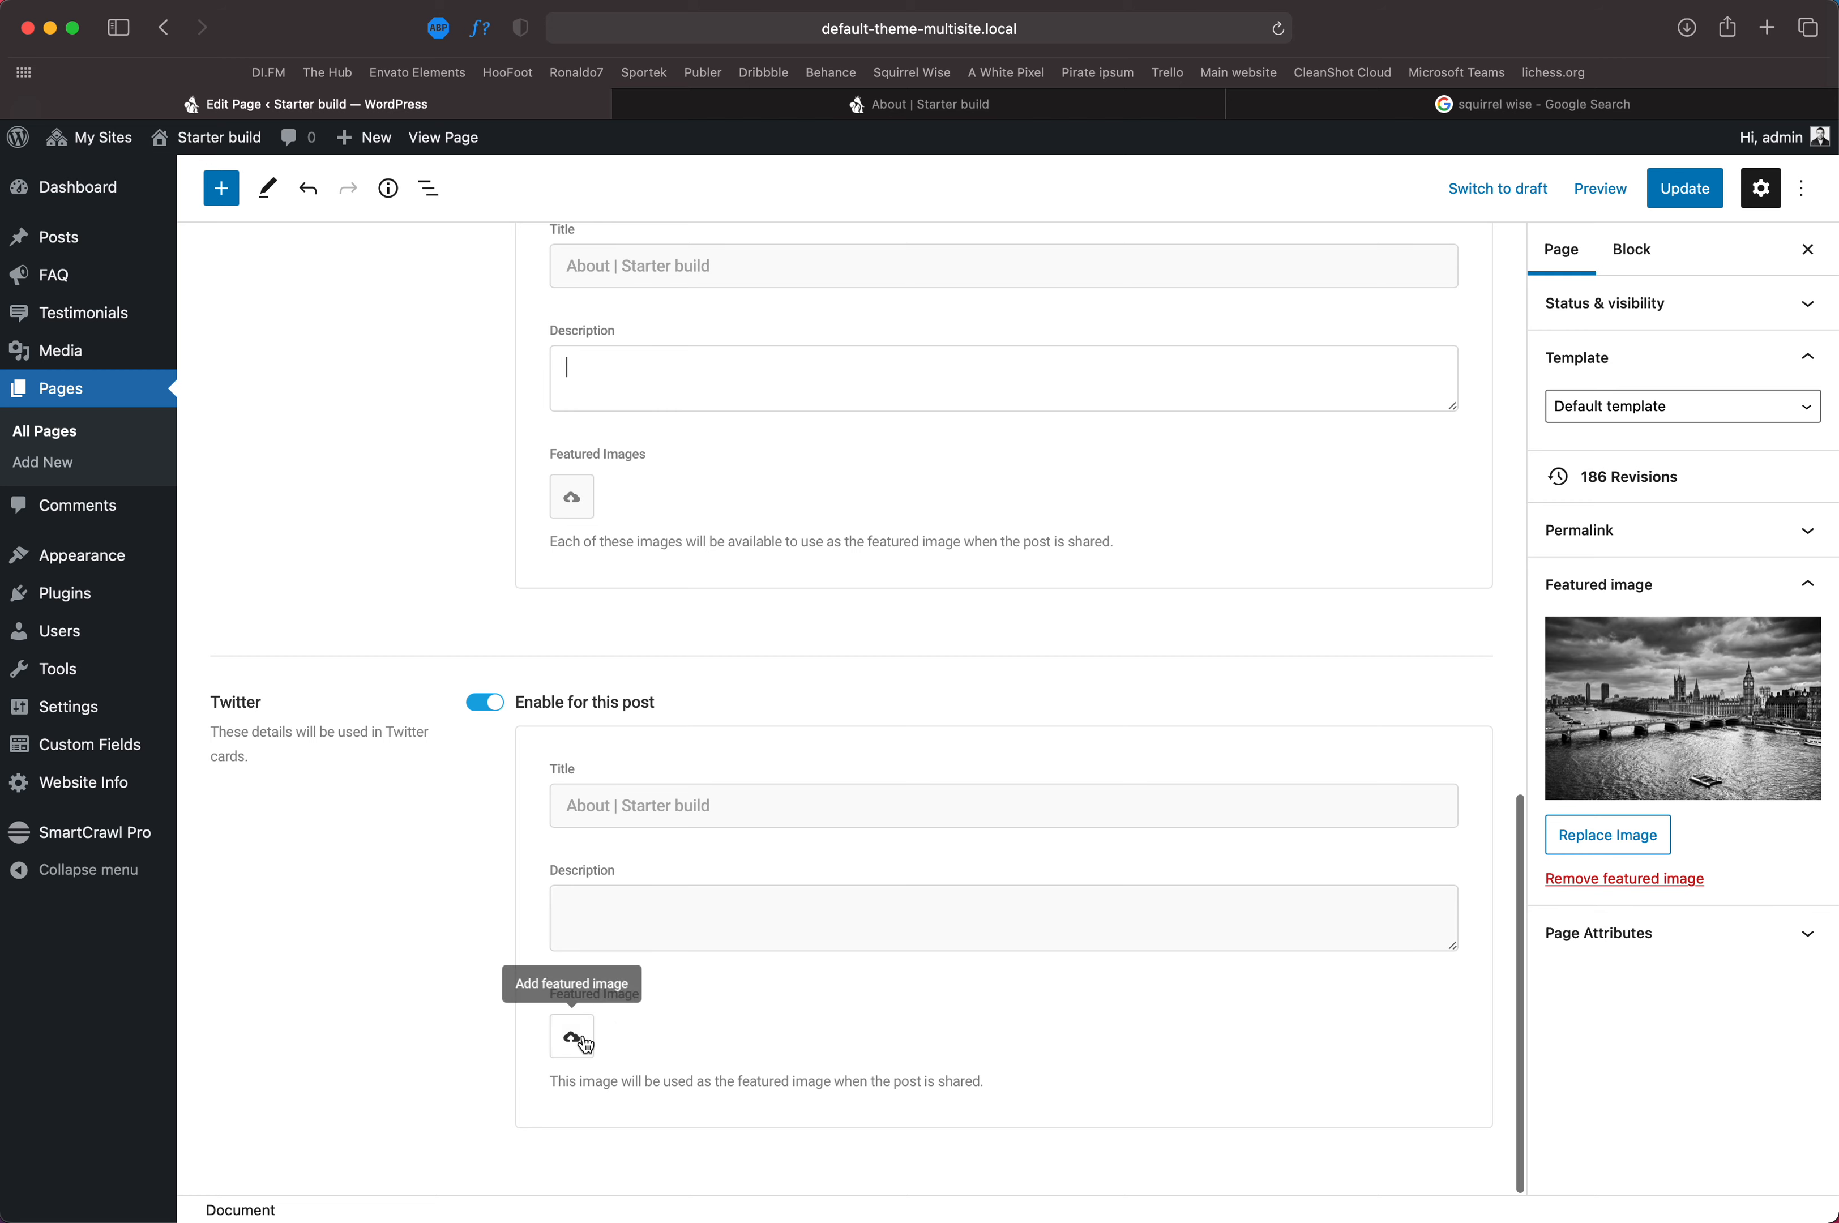
pyautogui.scroll(3, 587, 949)
pyautogui.scroll(-3, 633, 842)
pyautogui.scroll(2, 615, 707)
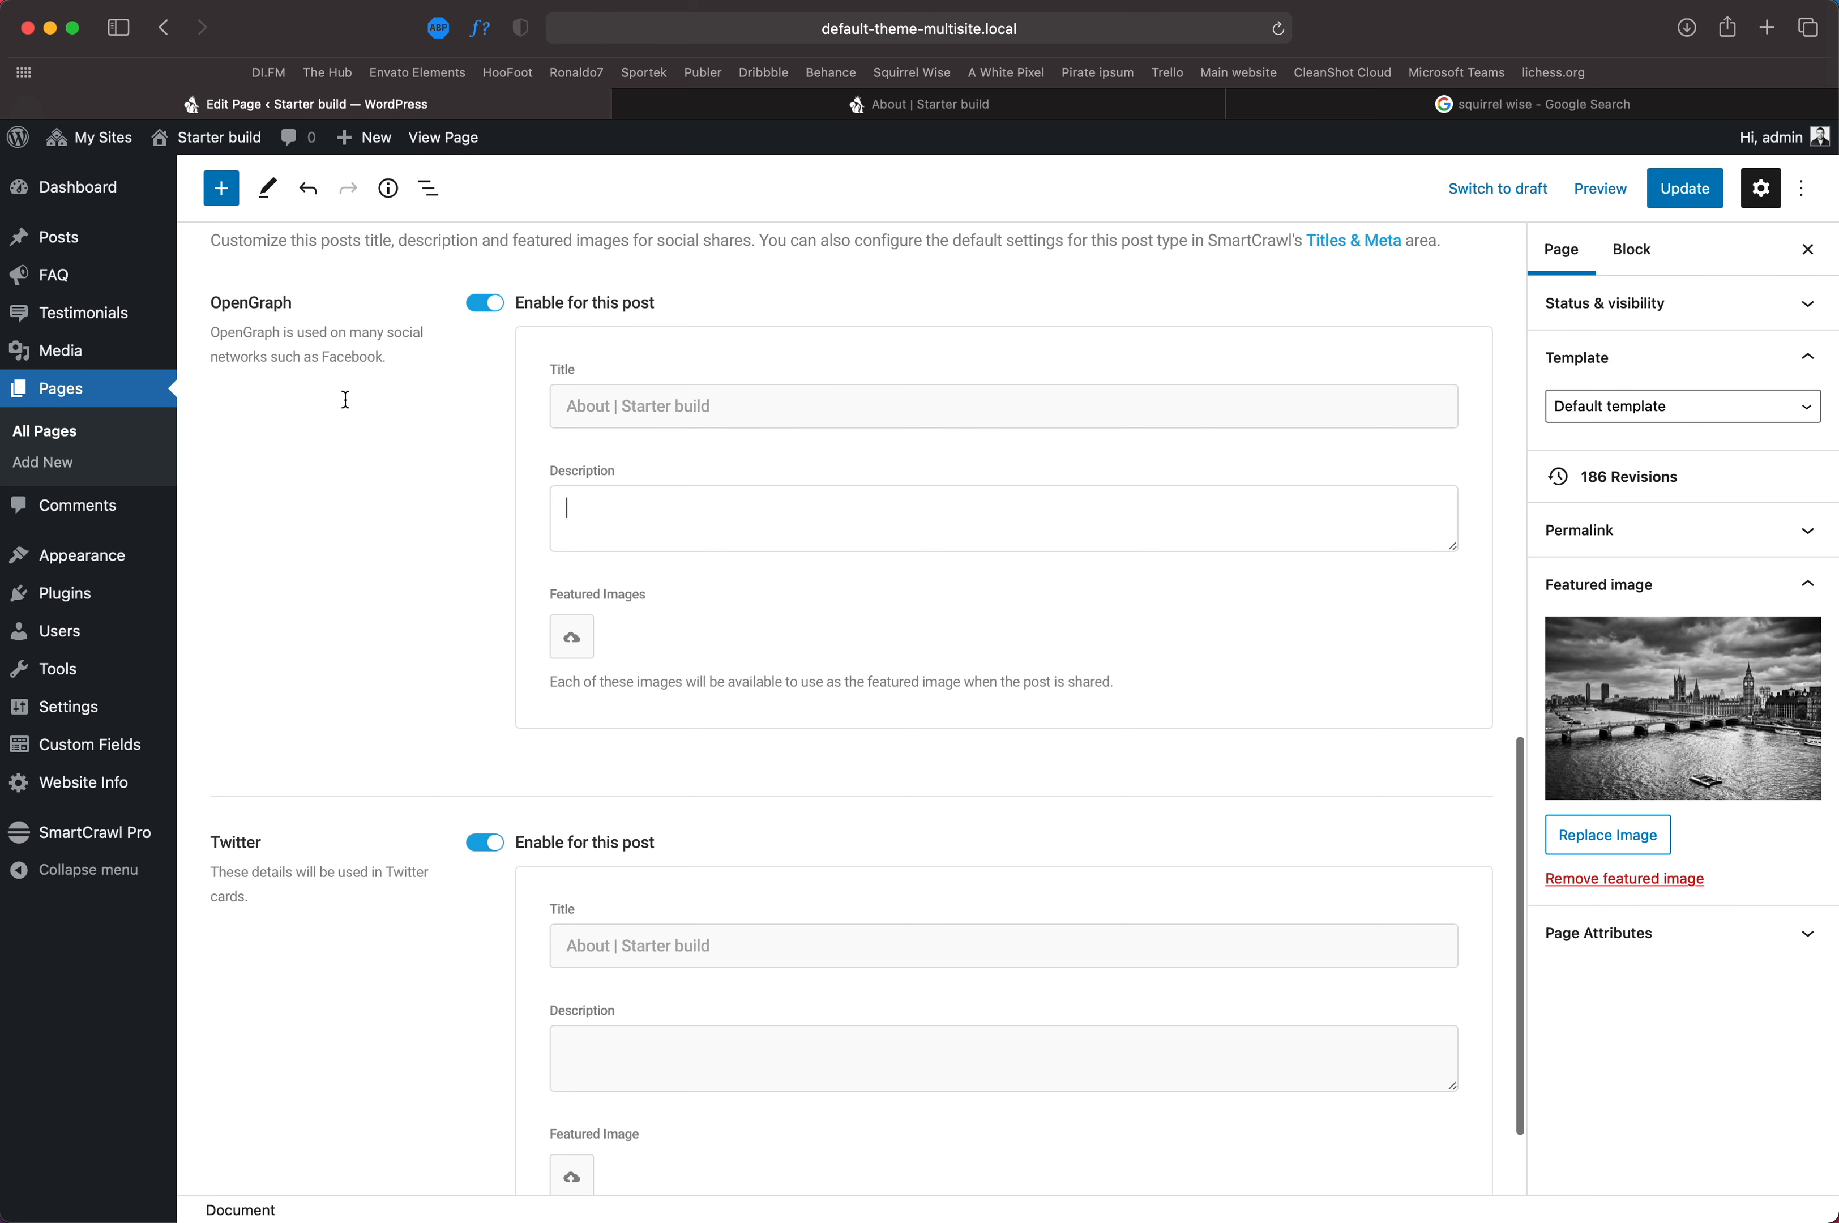
pyautogui.scroll(4, 346, 399)
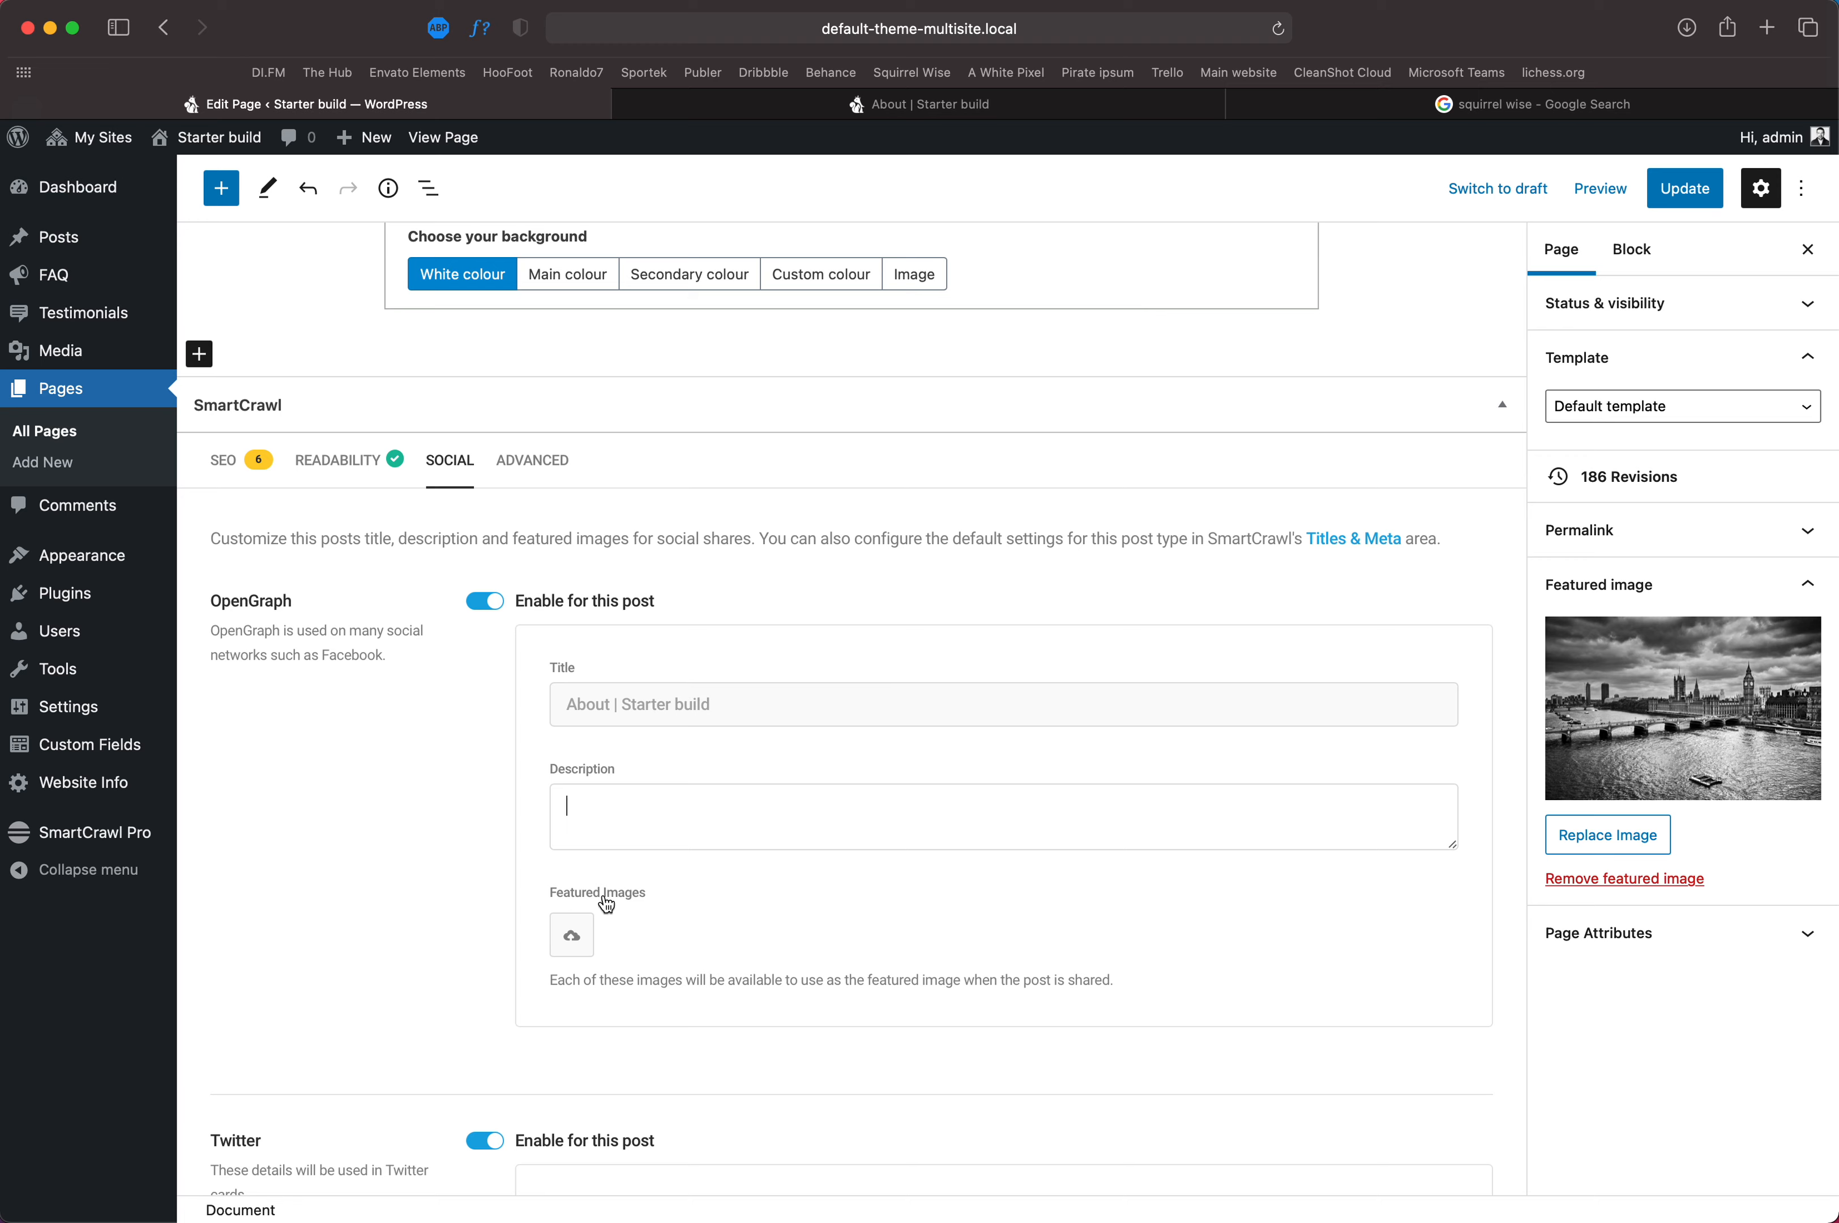
# Step: Check the About page's body text and featured image against the featured image options for social sharing
pyautogui.scroll(12, 625, 793)
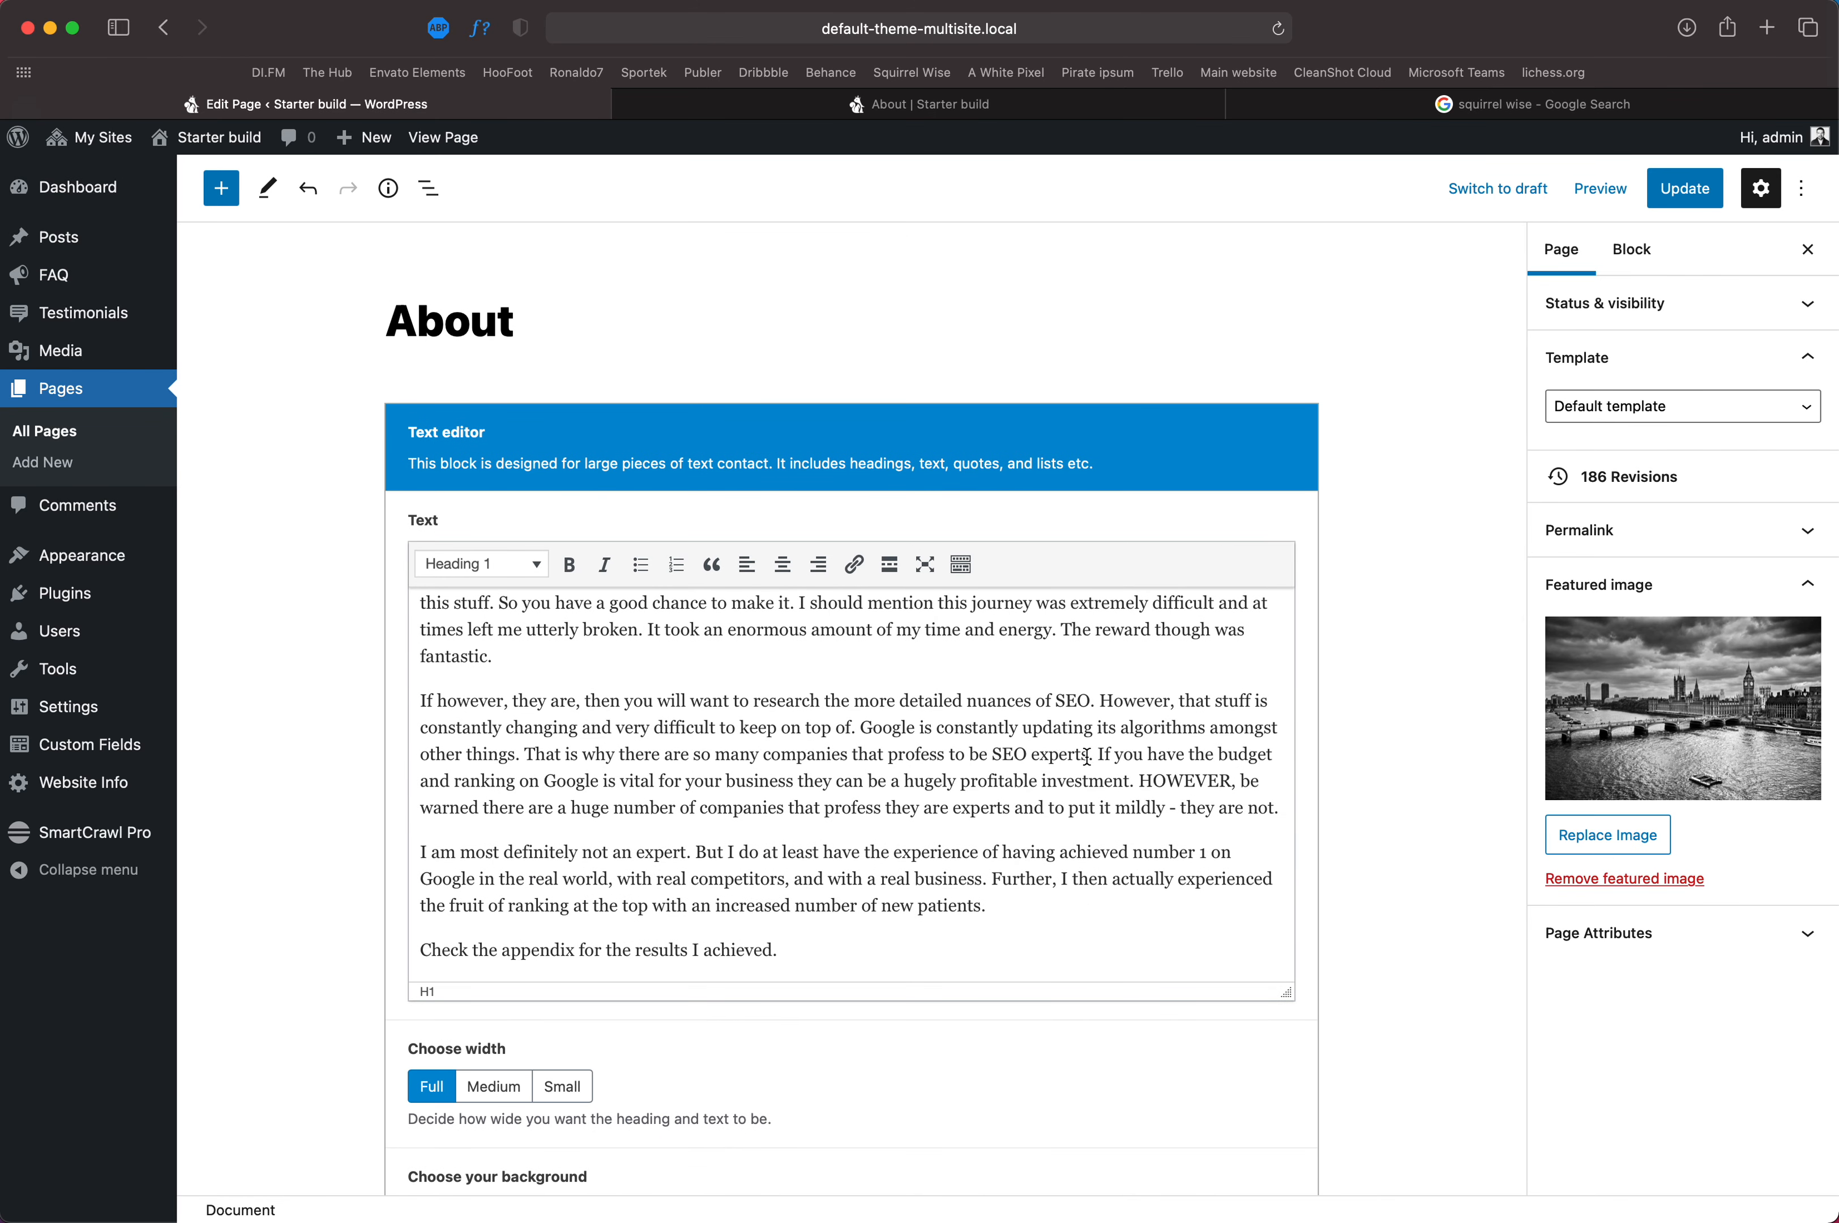
pyautogui.scroll(-12, 842, 788)
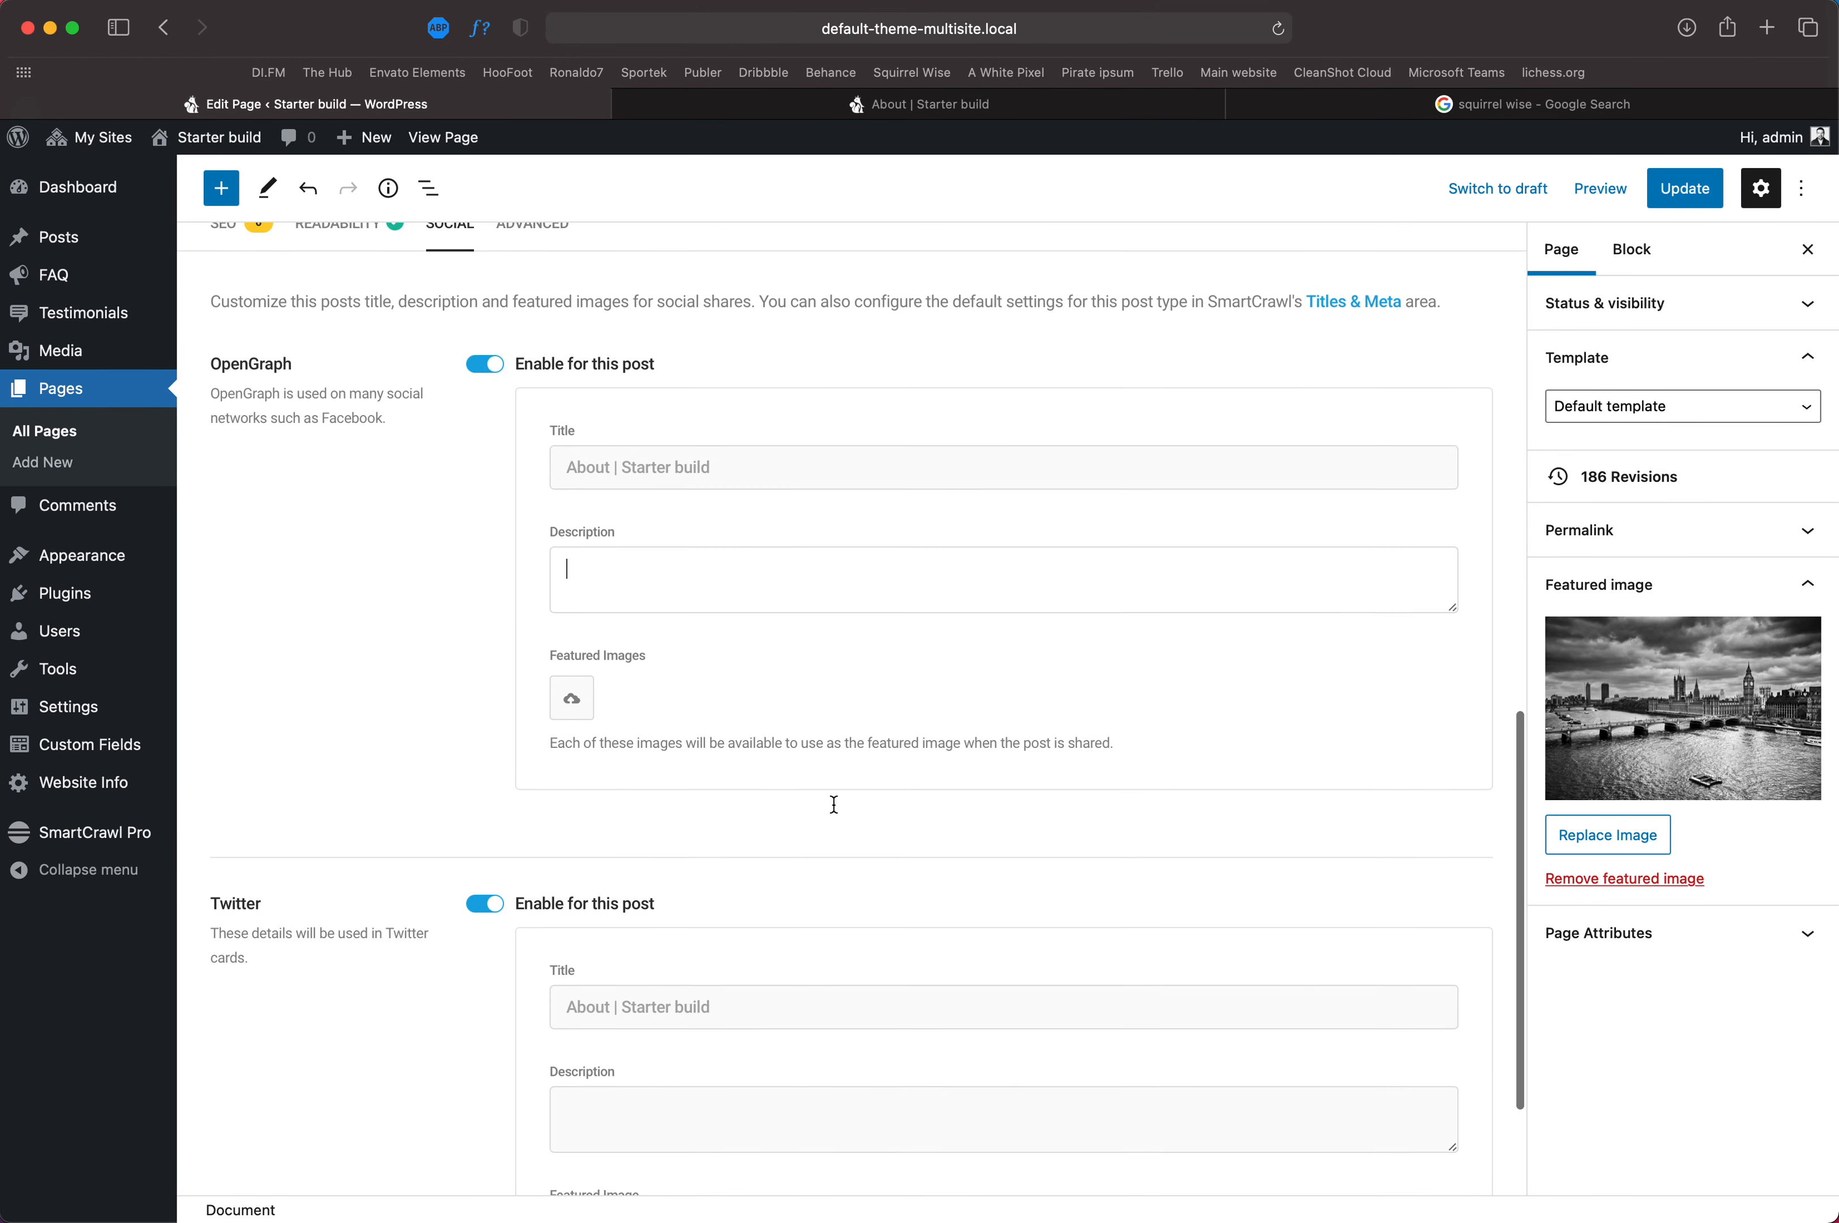
pyautogui.scroll(3, 599, 734)
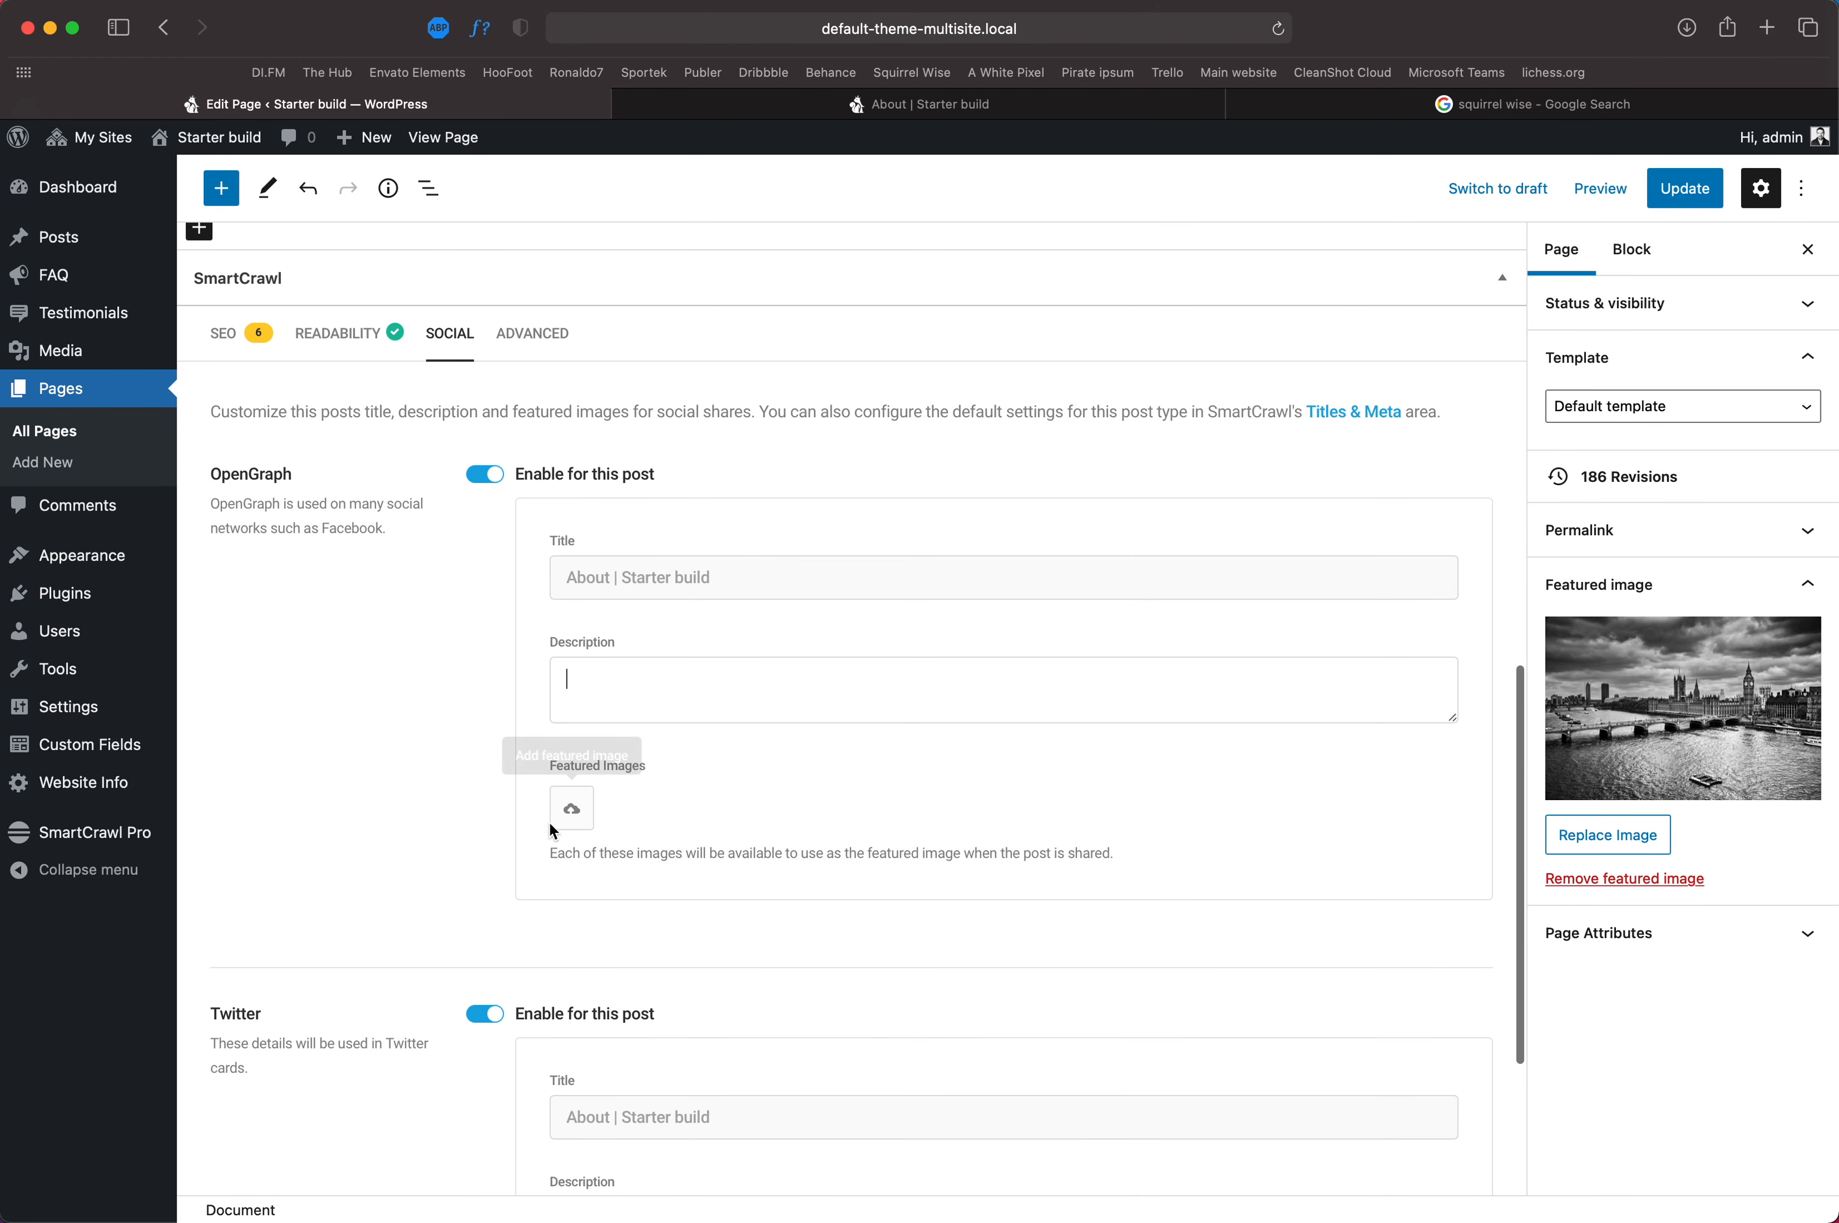
# Step: Review SmartCrawl's advanced settings for indexing, canonical URL, 301 redirect and automatic linking
pyautogui.click(535, 458)
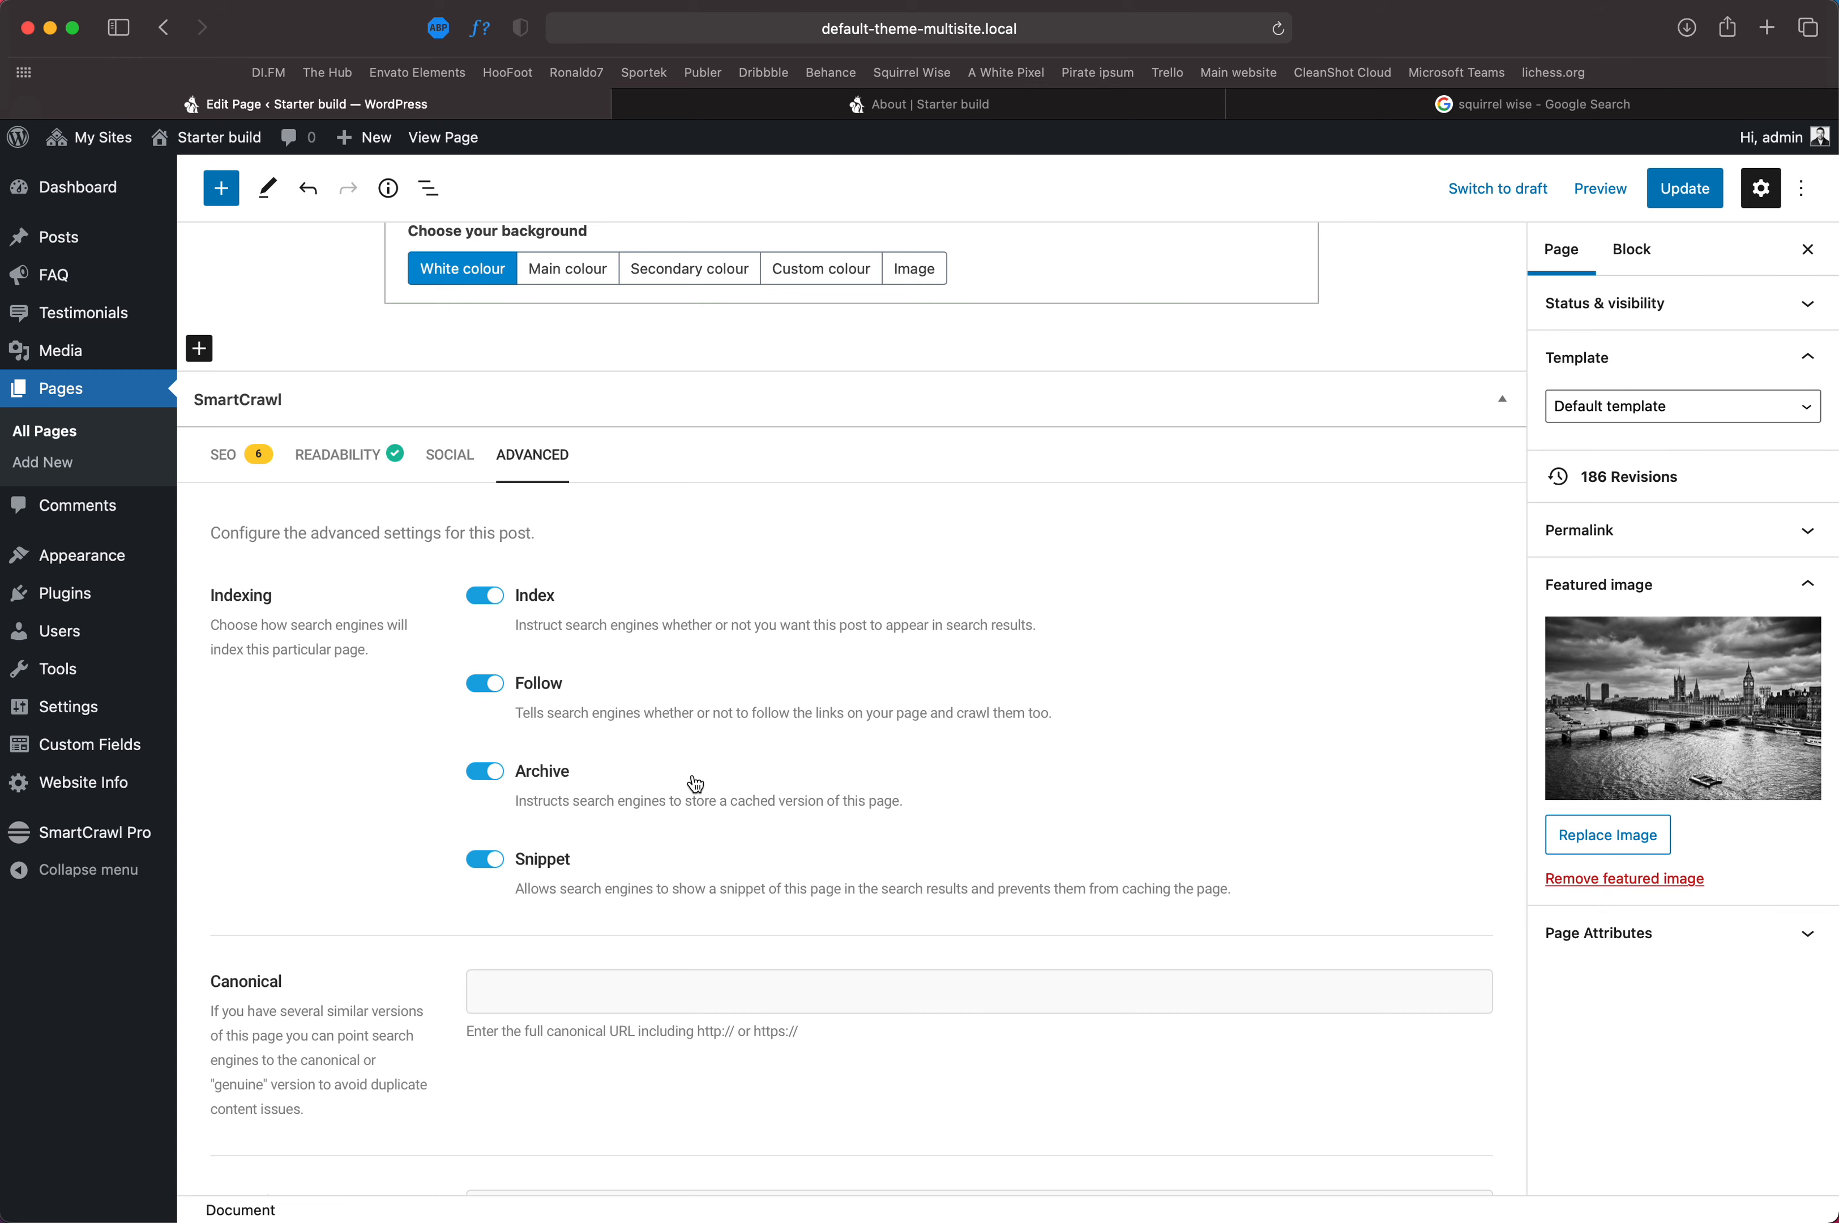
pyautogui.scroll(-3, 696, 784)
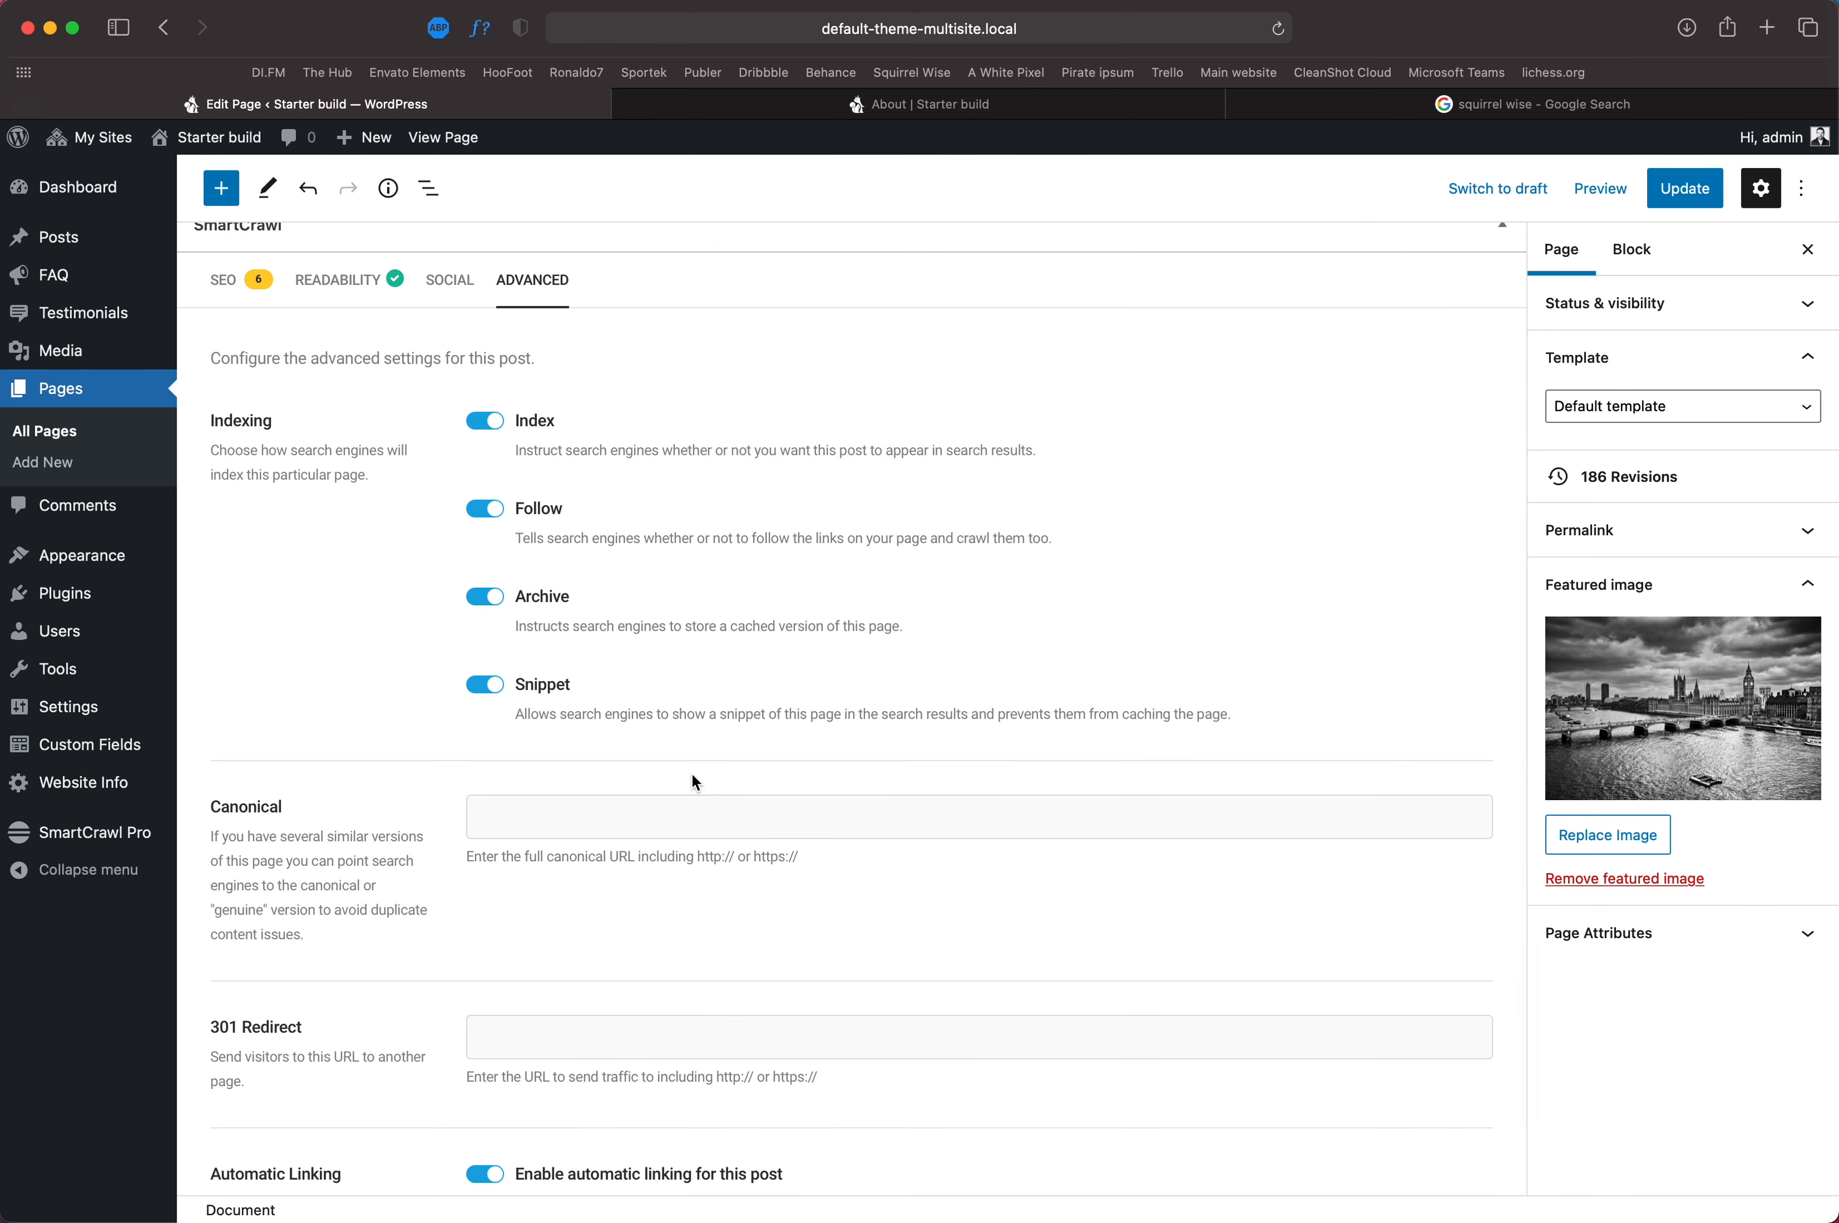
pyautogui.scroll(-1, 691, 774)
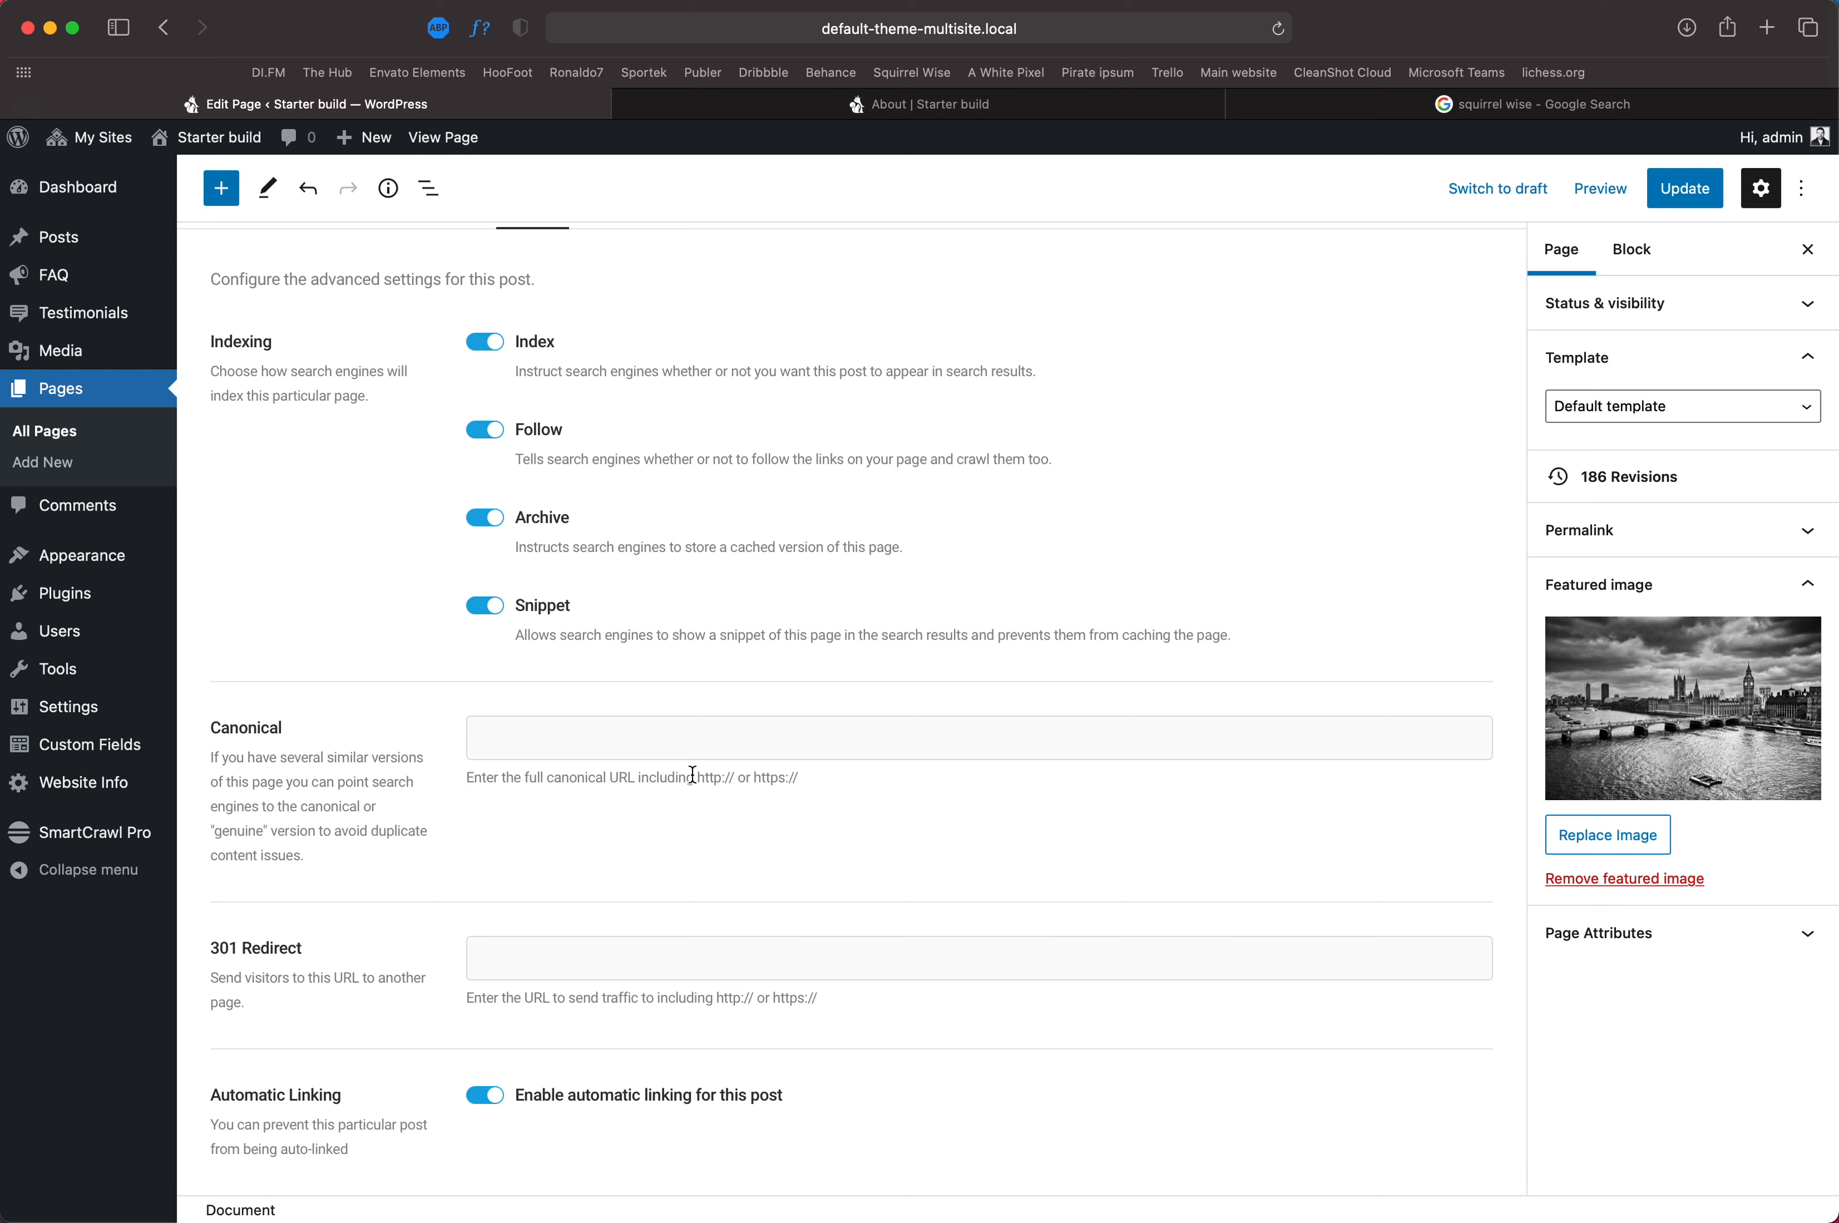
pyautogui.scroll(3, 693, 773)
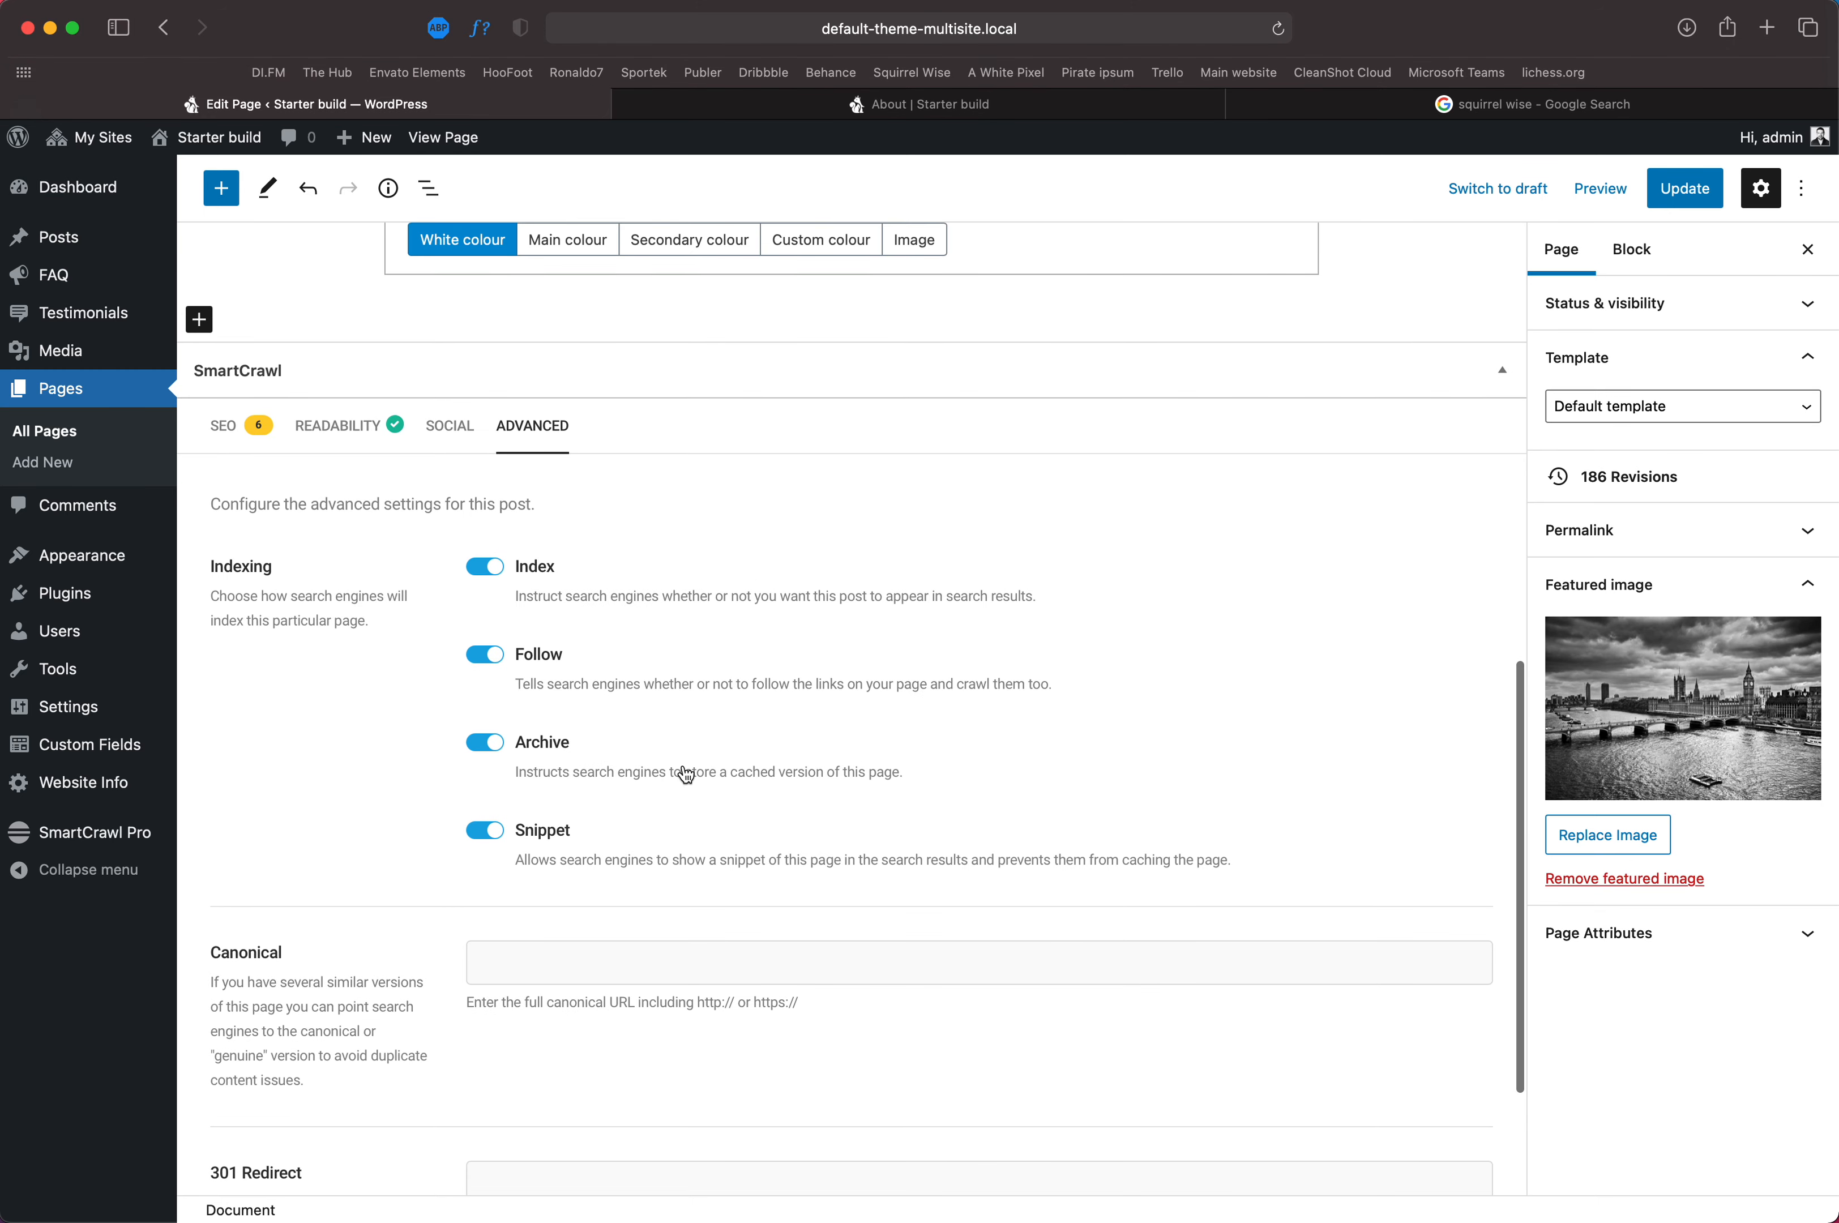
# Step: Return from the advanced settings to SmartCrawl's SEO settings and review the Google preview above the title and description fields
pyautogui.scroll(-3, 685, 771)
pyautogui.scroll(4, 645, 609)
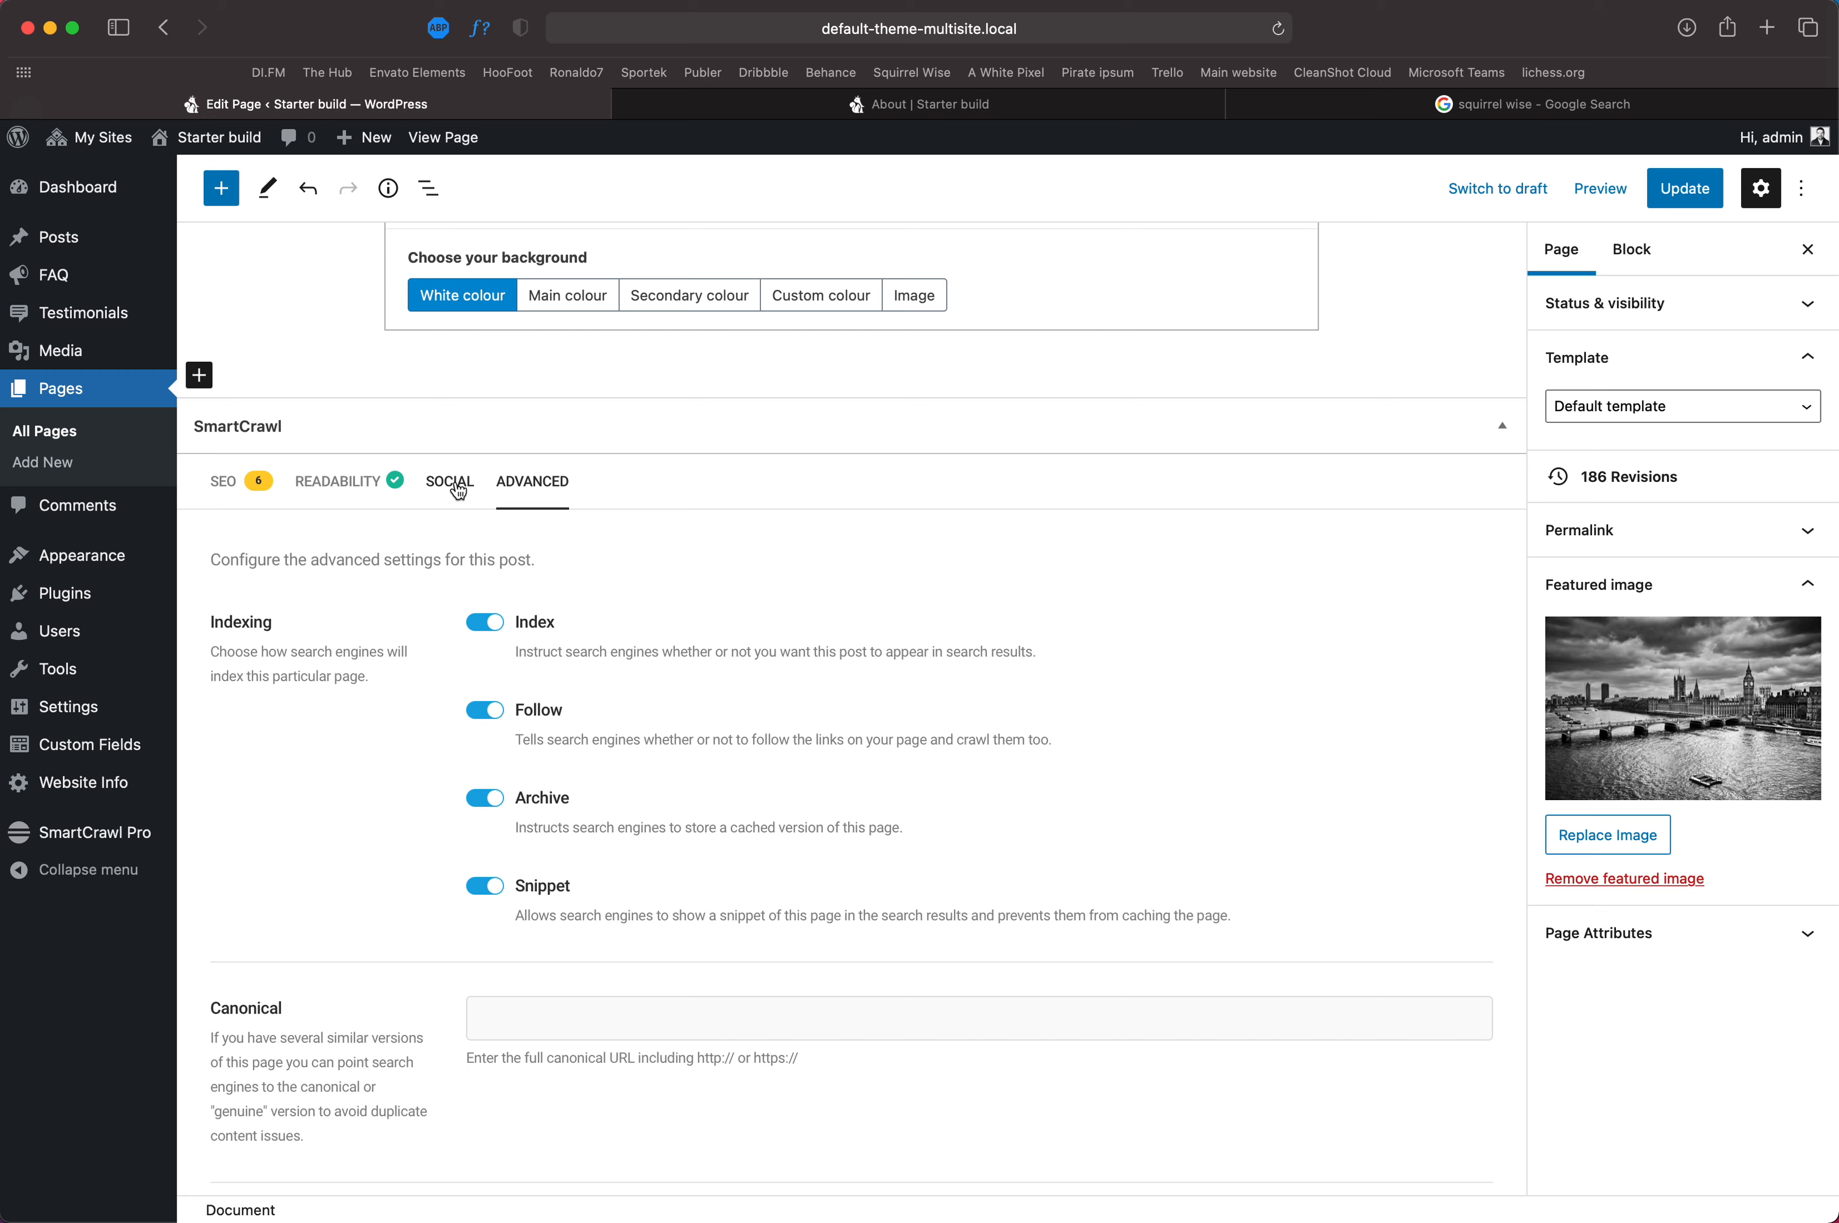
pyautogui.click(221, 482)
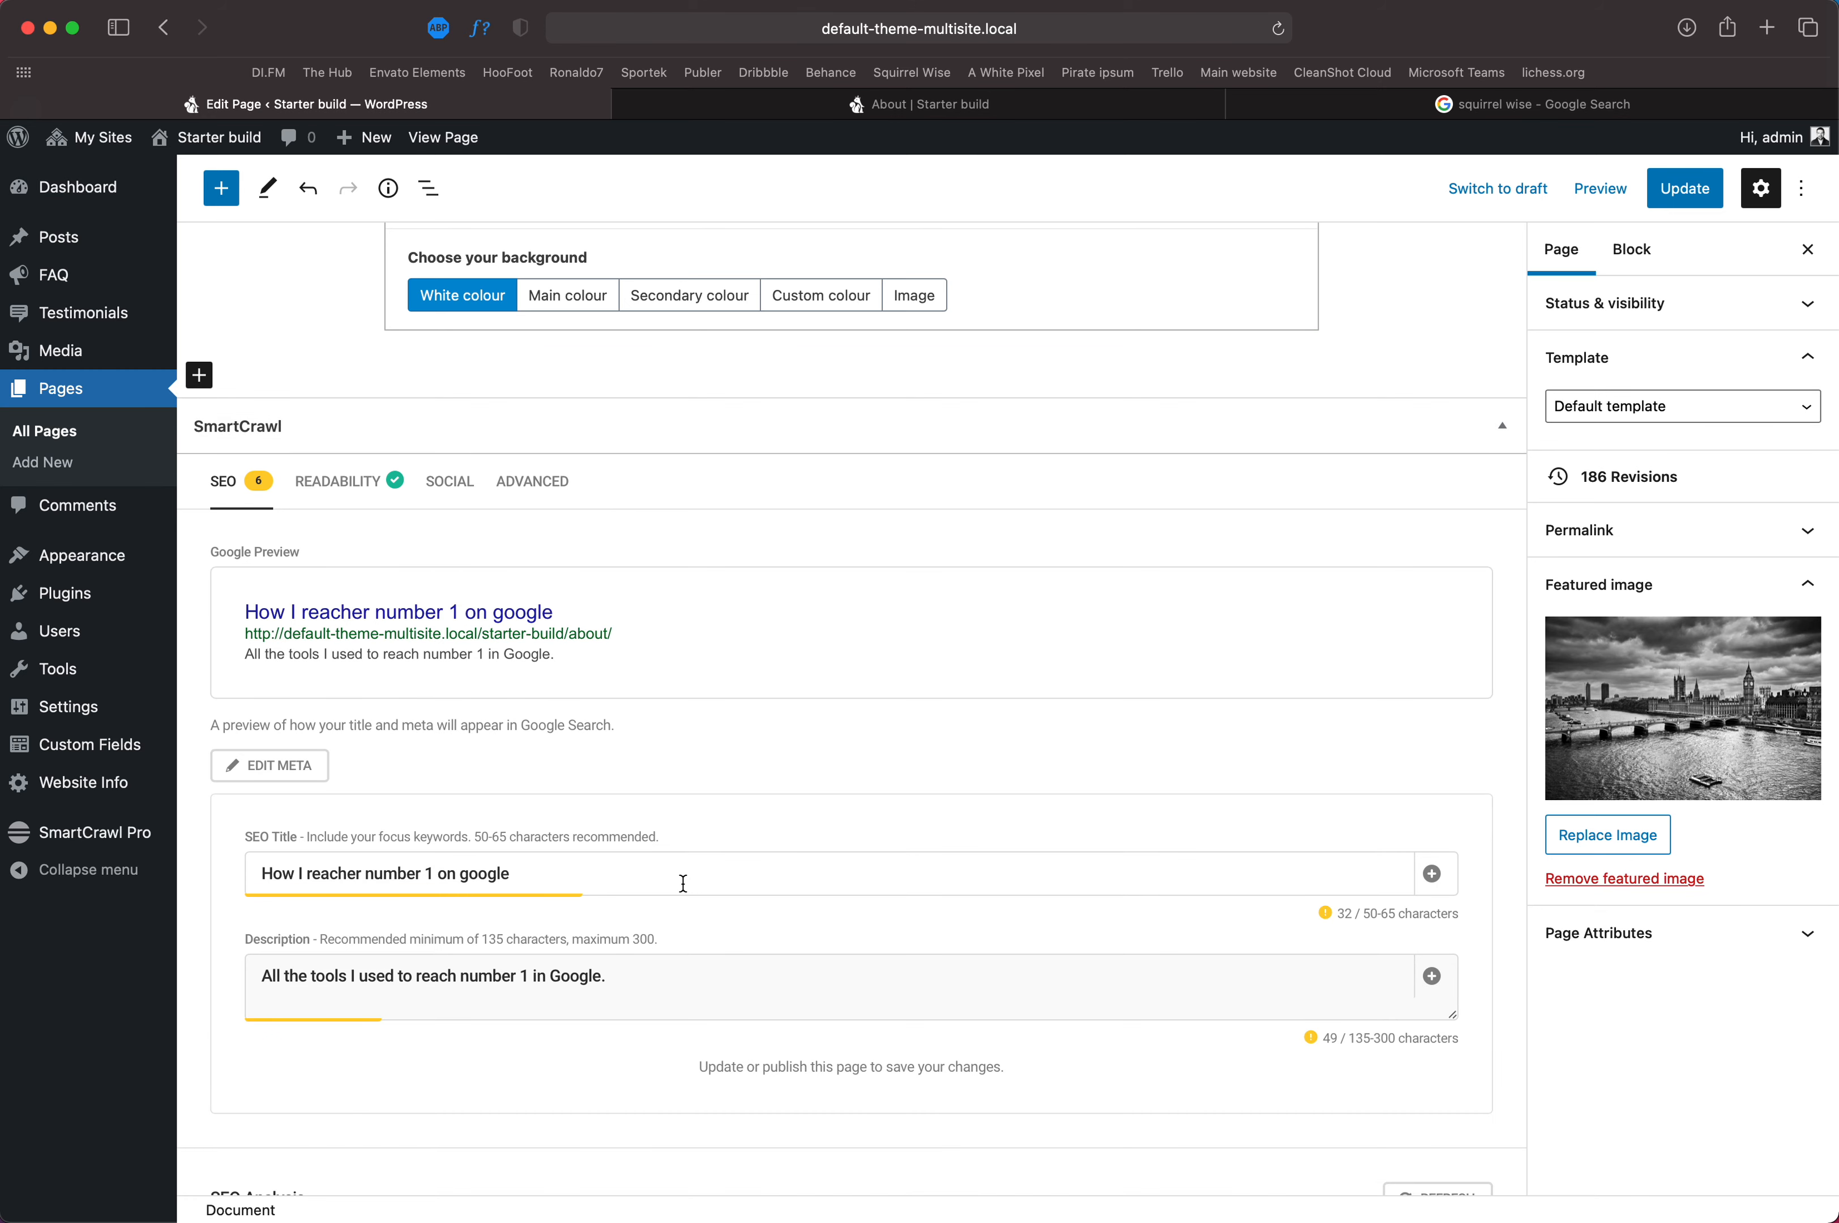
pyautogui.scroll(-5, 683, 884)
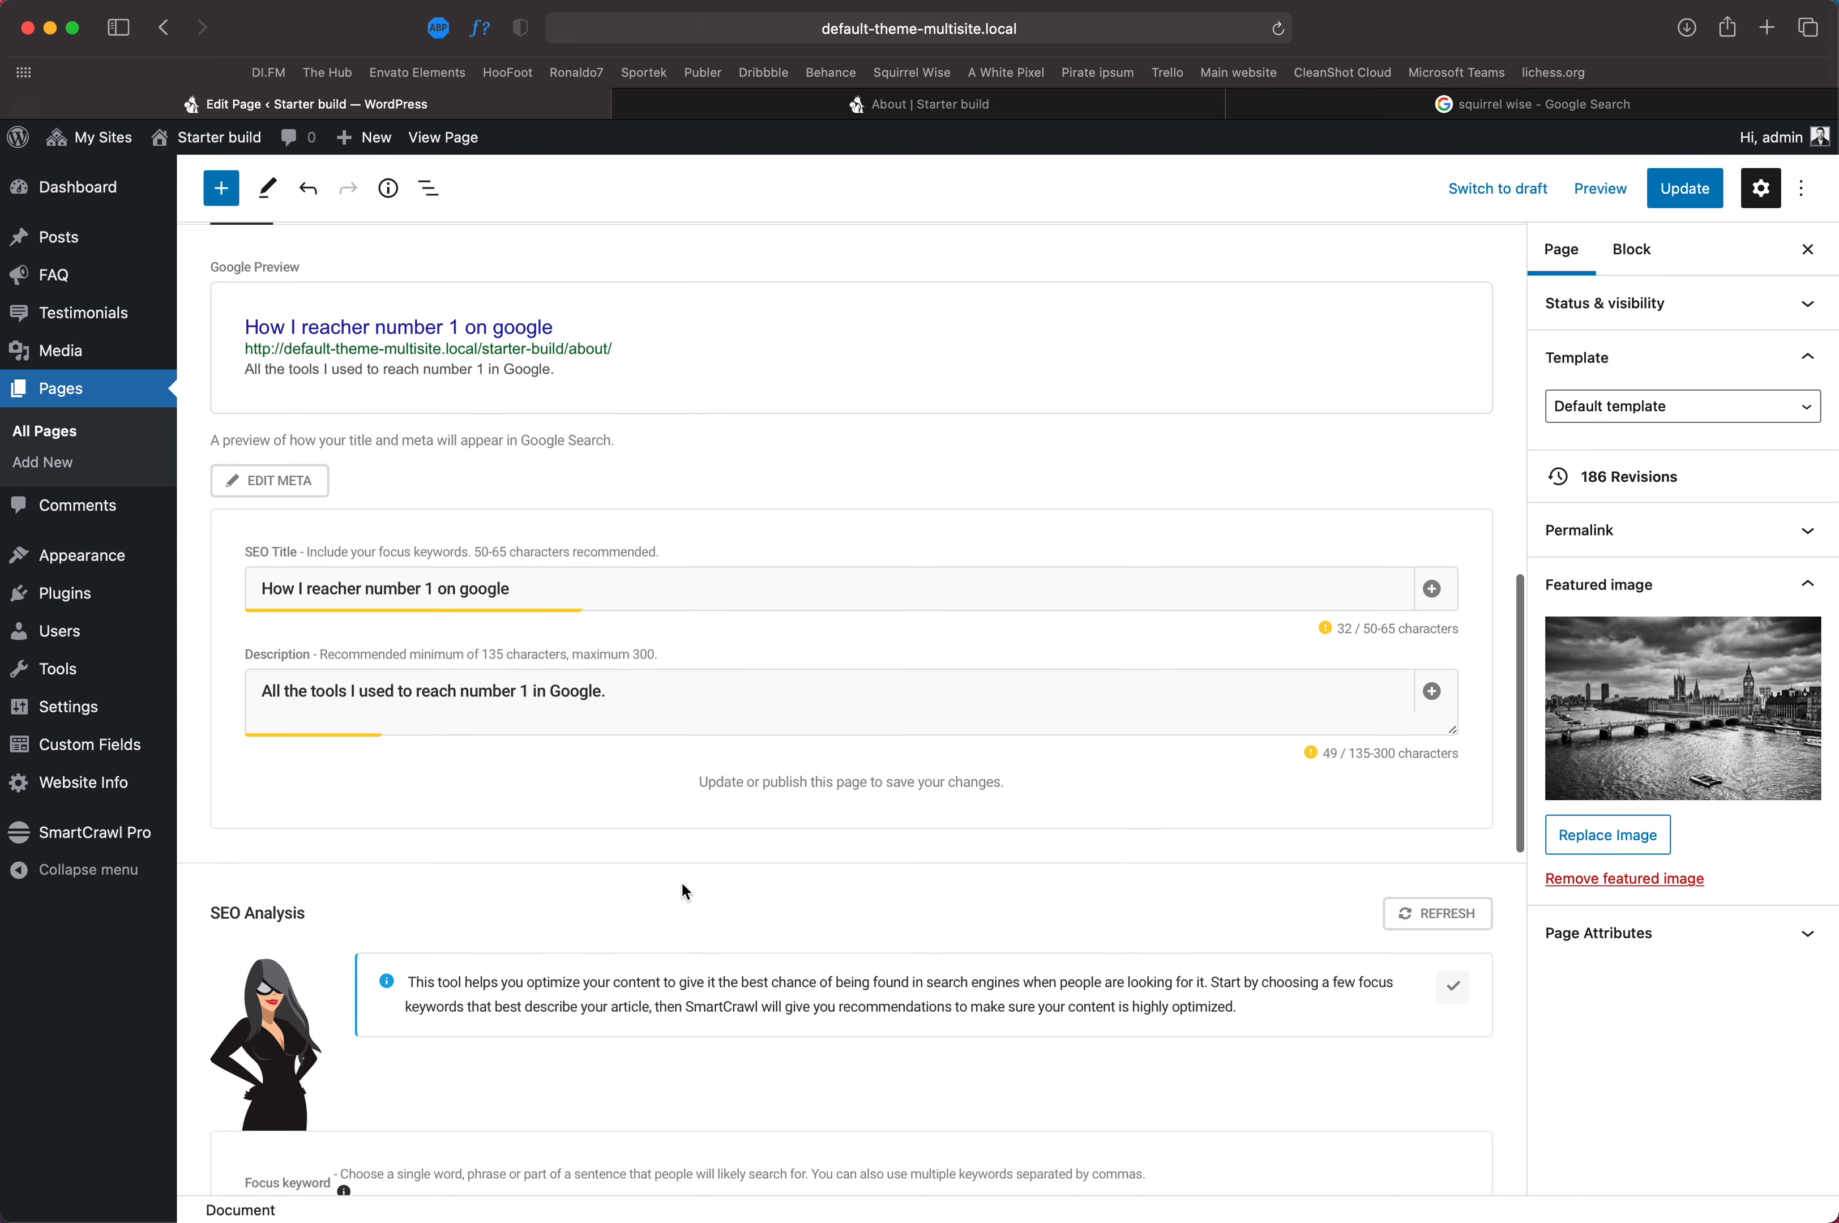
pyautogui.scroll(6, 683, 884)
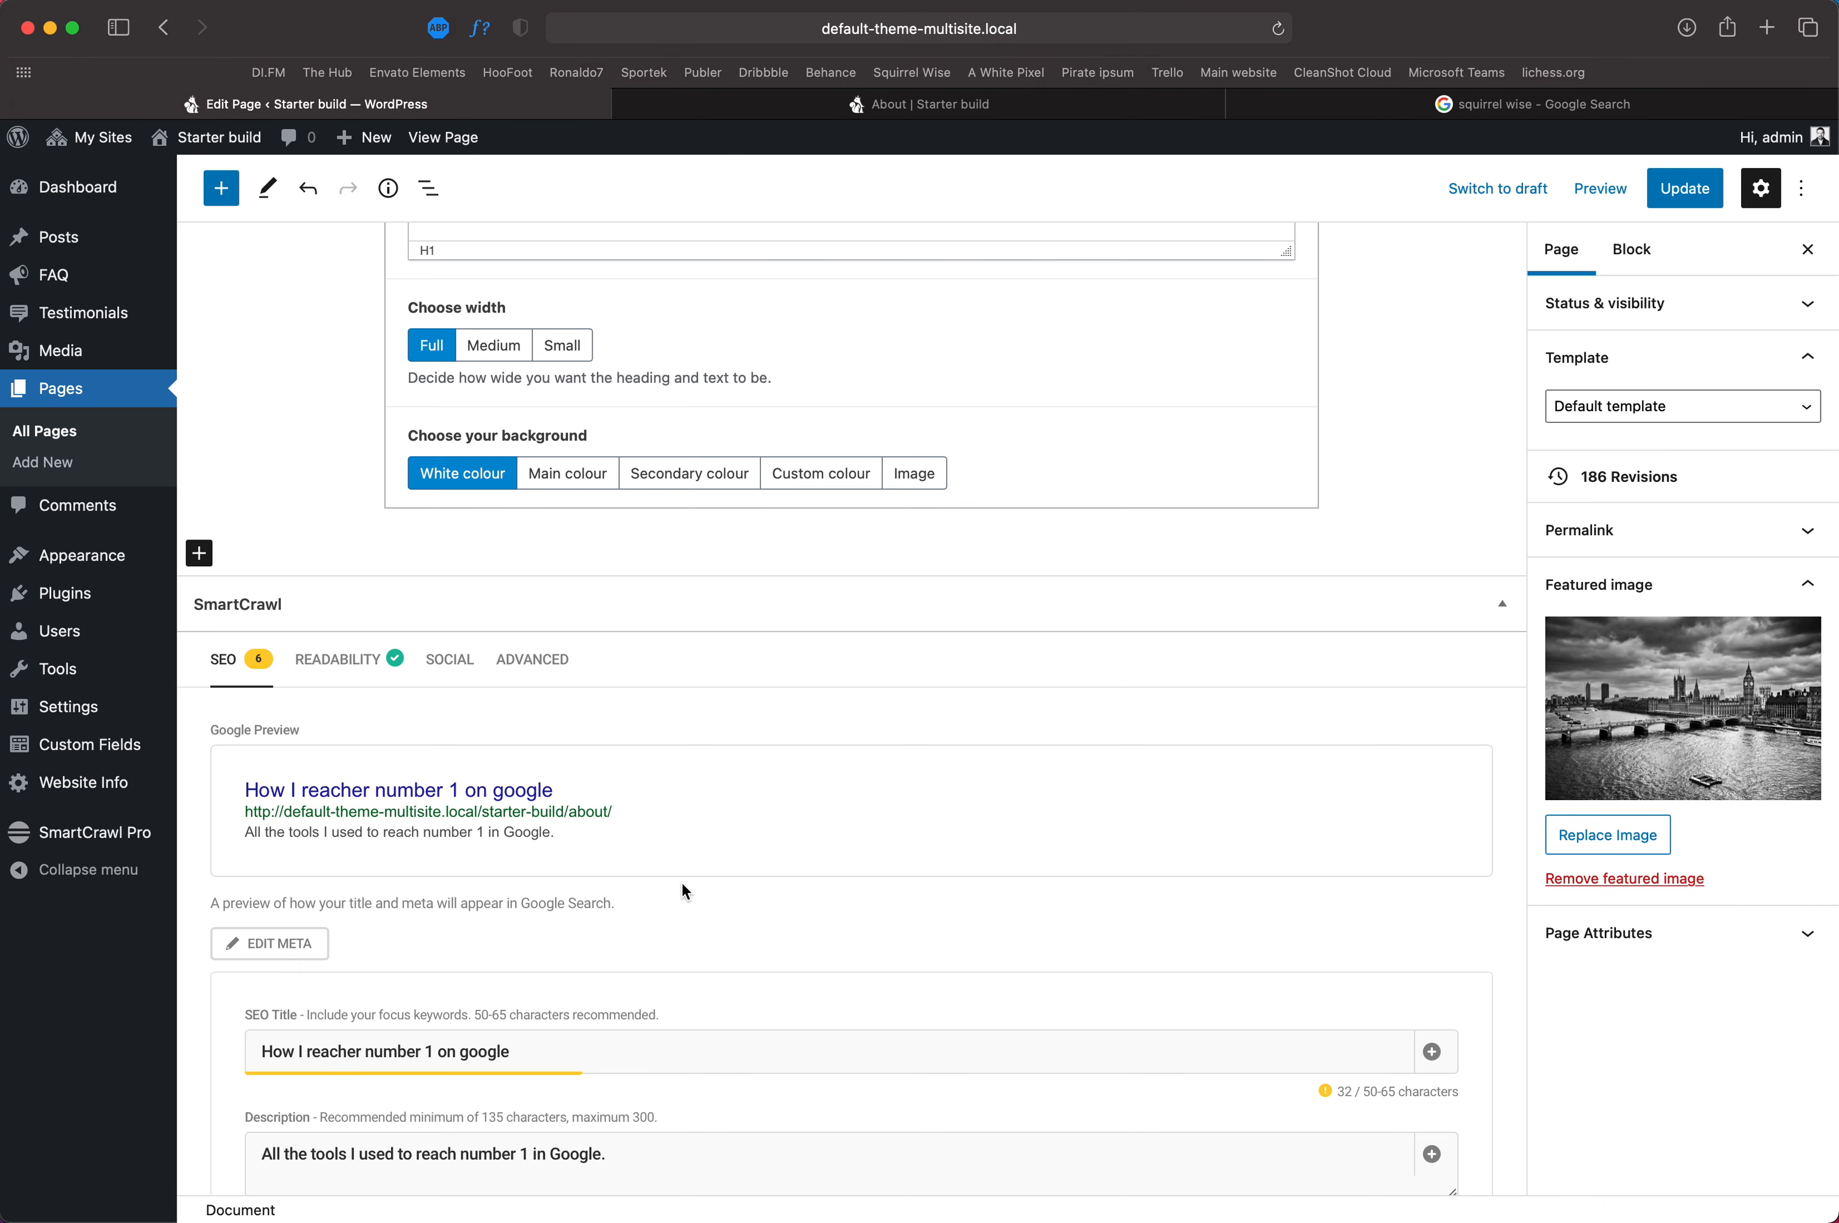
pyautogui.scroll(-5, 685, 892)
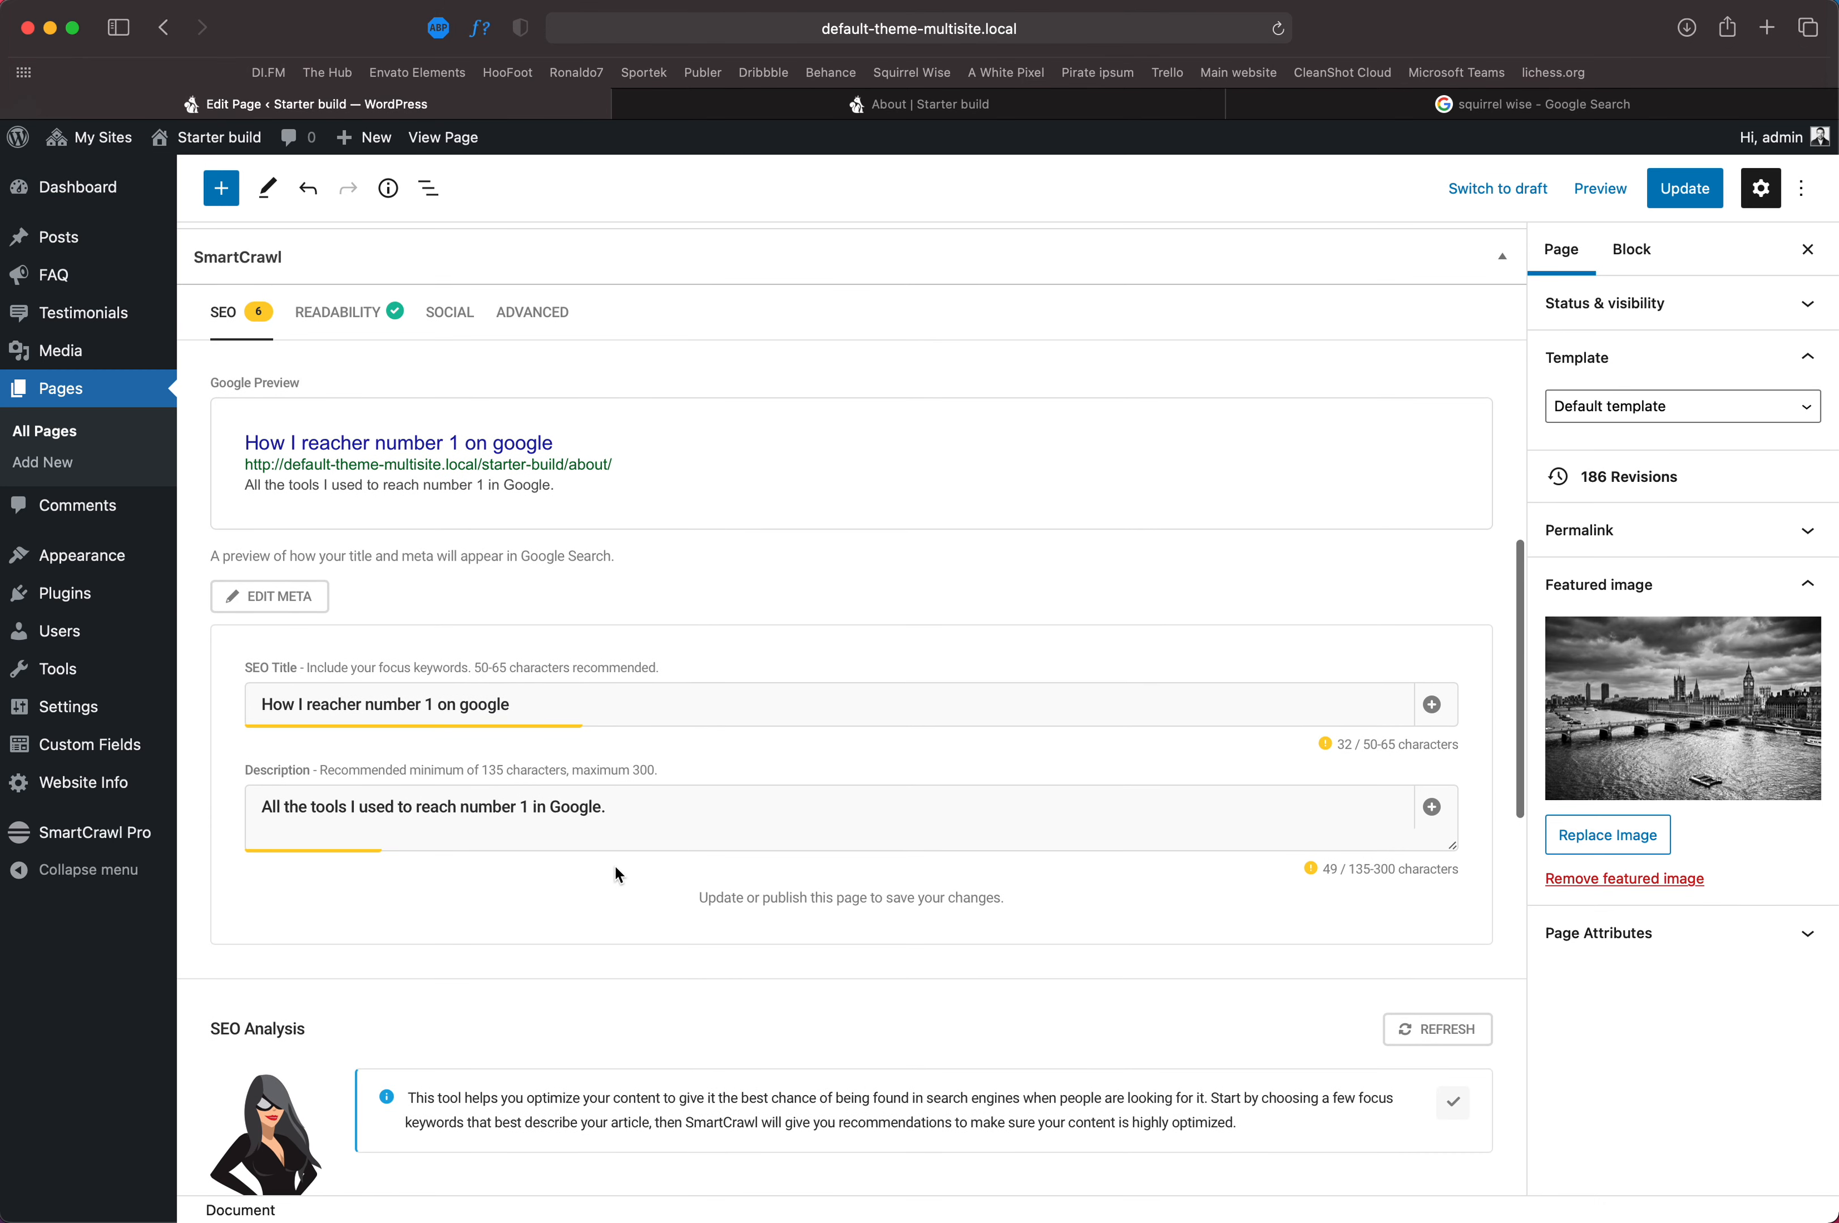
# Step: Review the meta description, the focus keyword and the list of SEO recommendations for the About page
pyautogui.moveTo(609, 808); pyautogui.dragTo(440, 809)
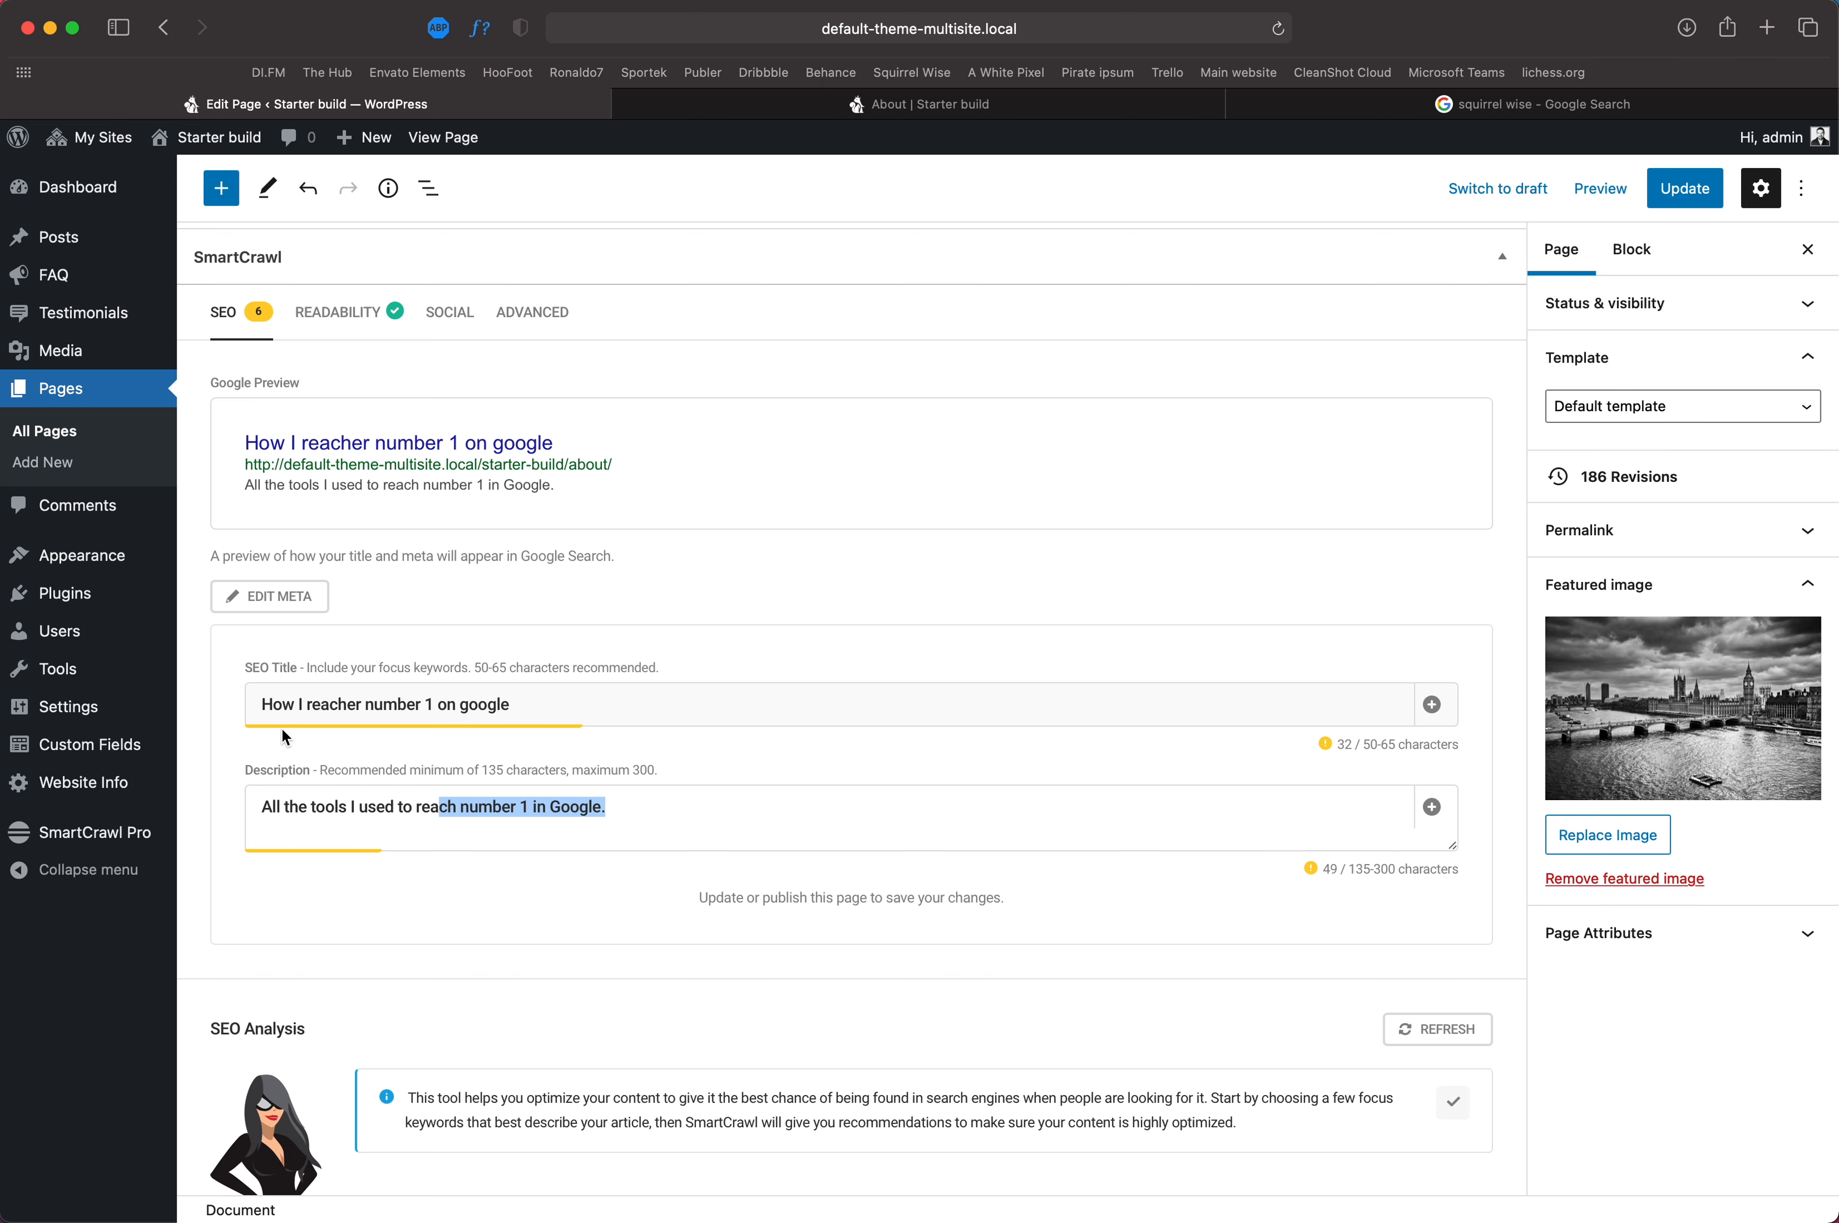
pyautogui.scroll(-5, 407, 891)
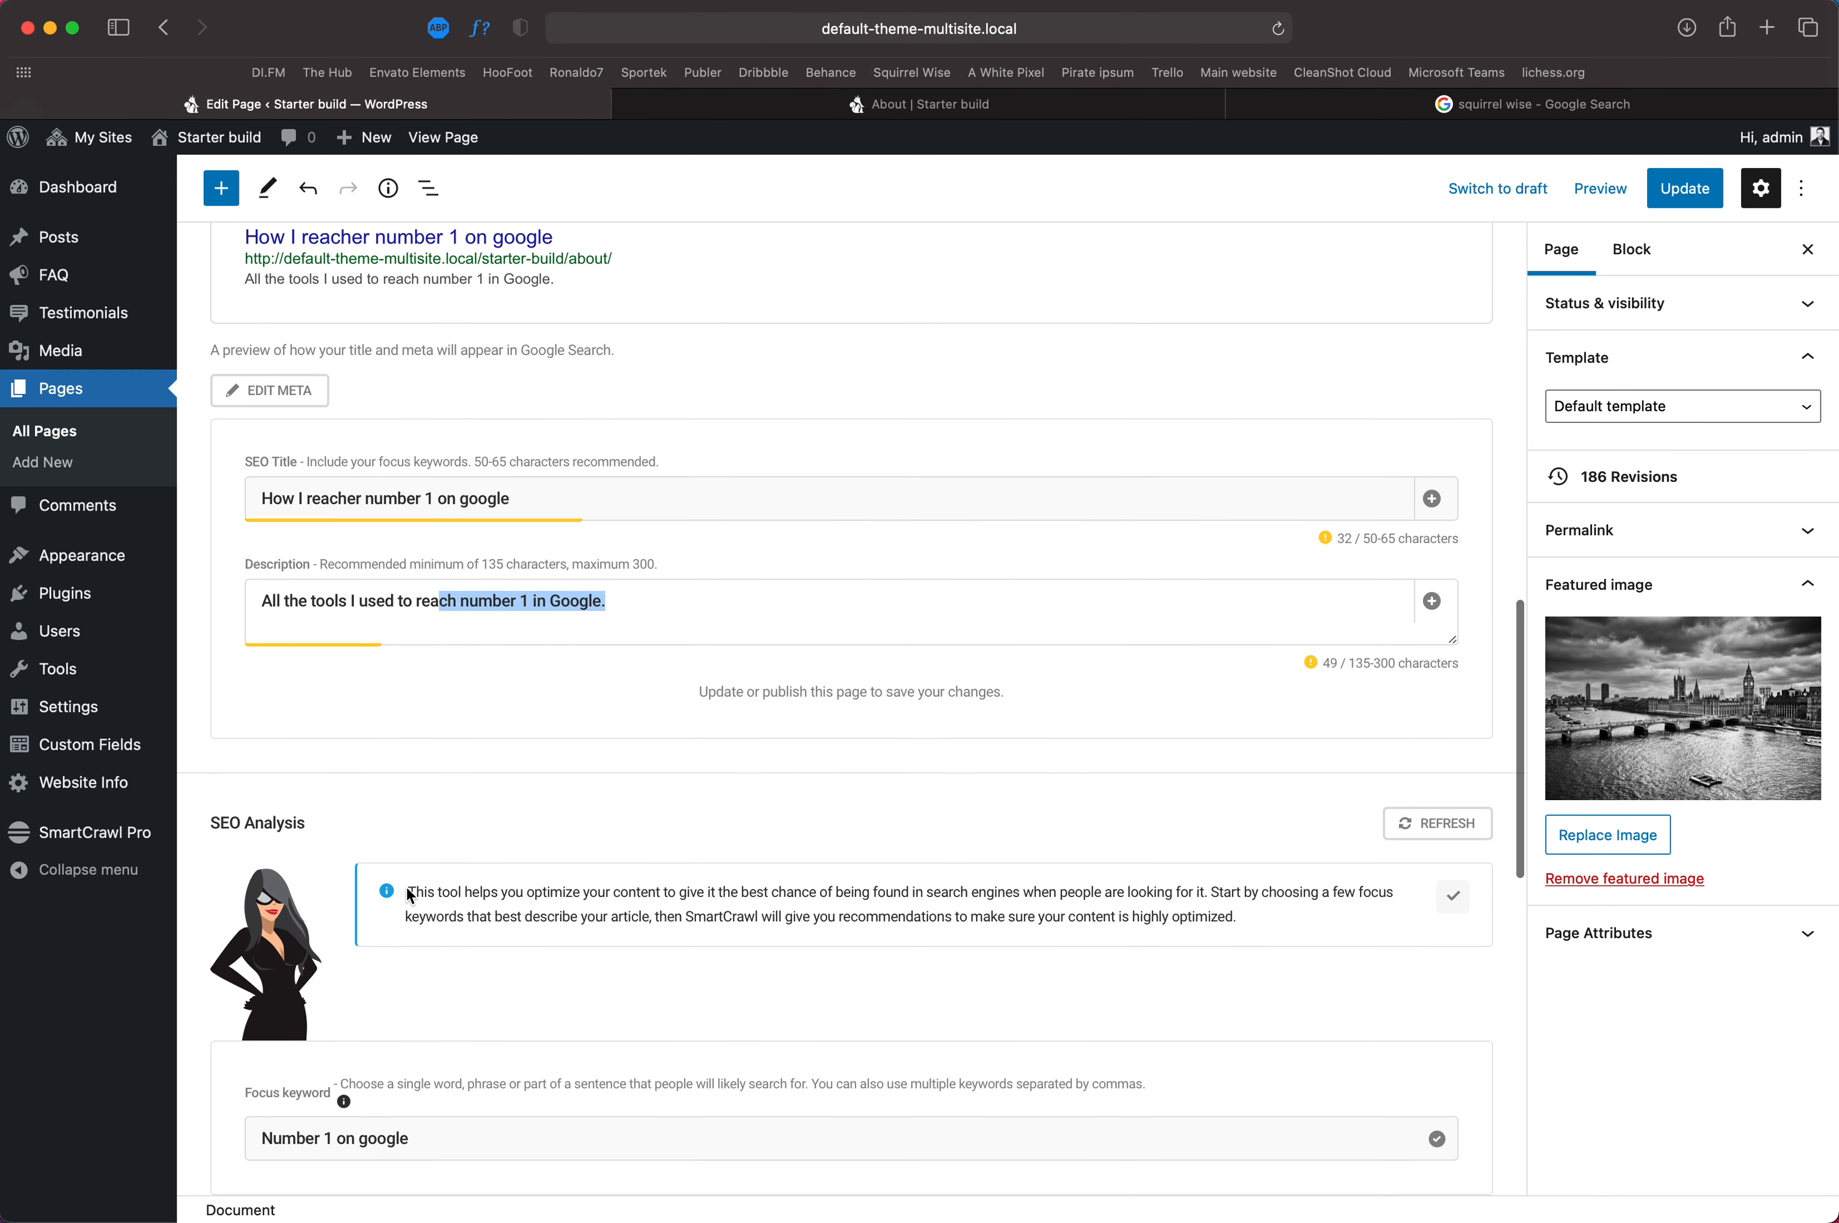
pyautogui.scroll(-3, 409, 894)
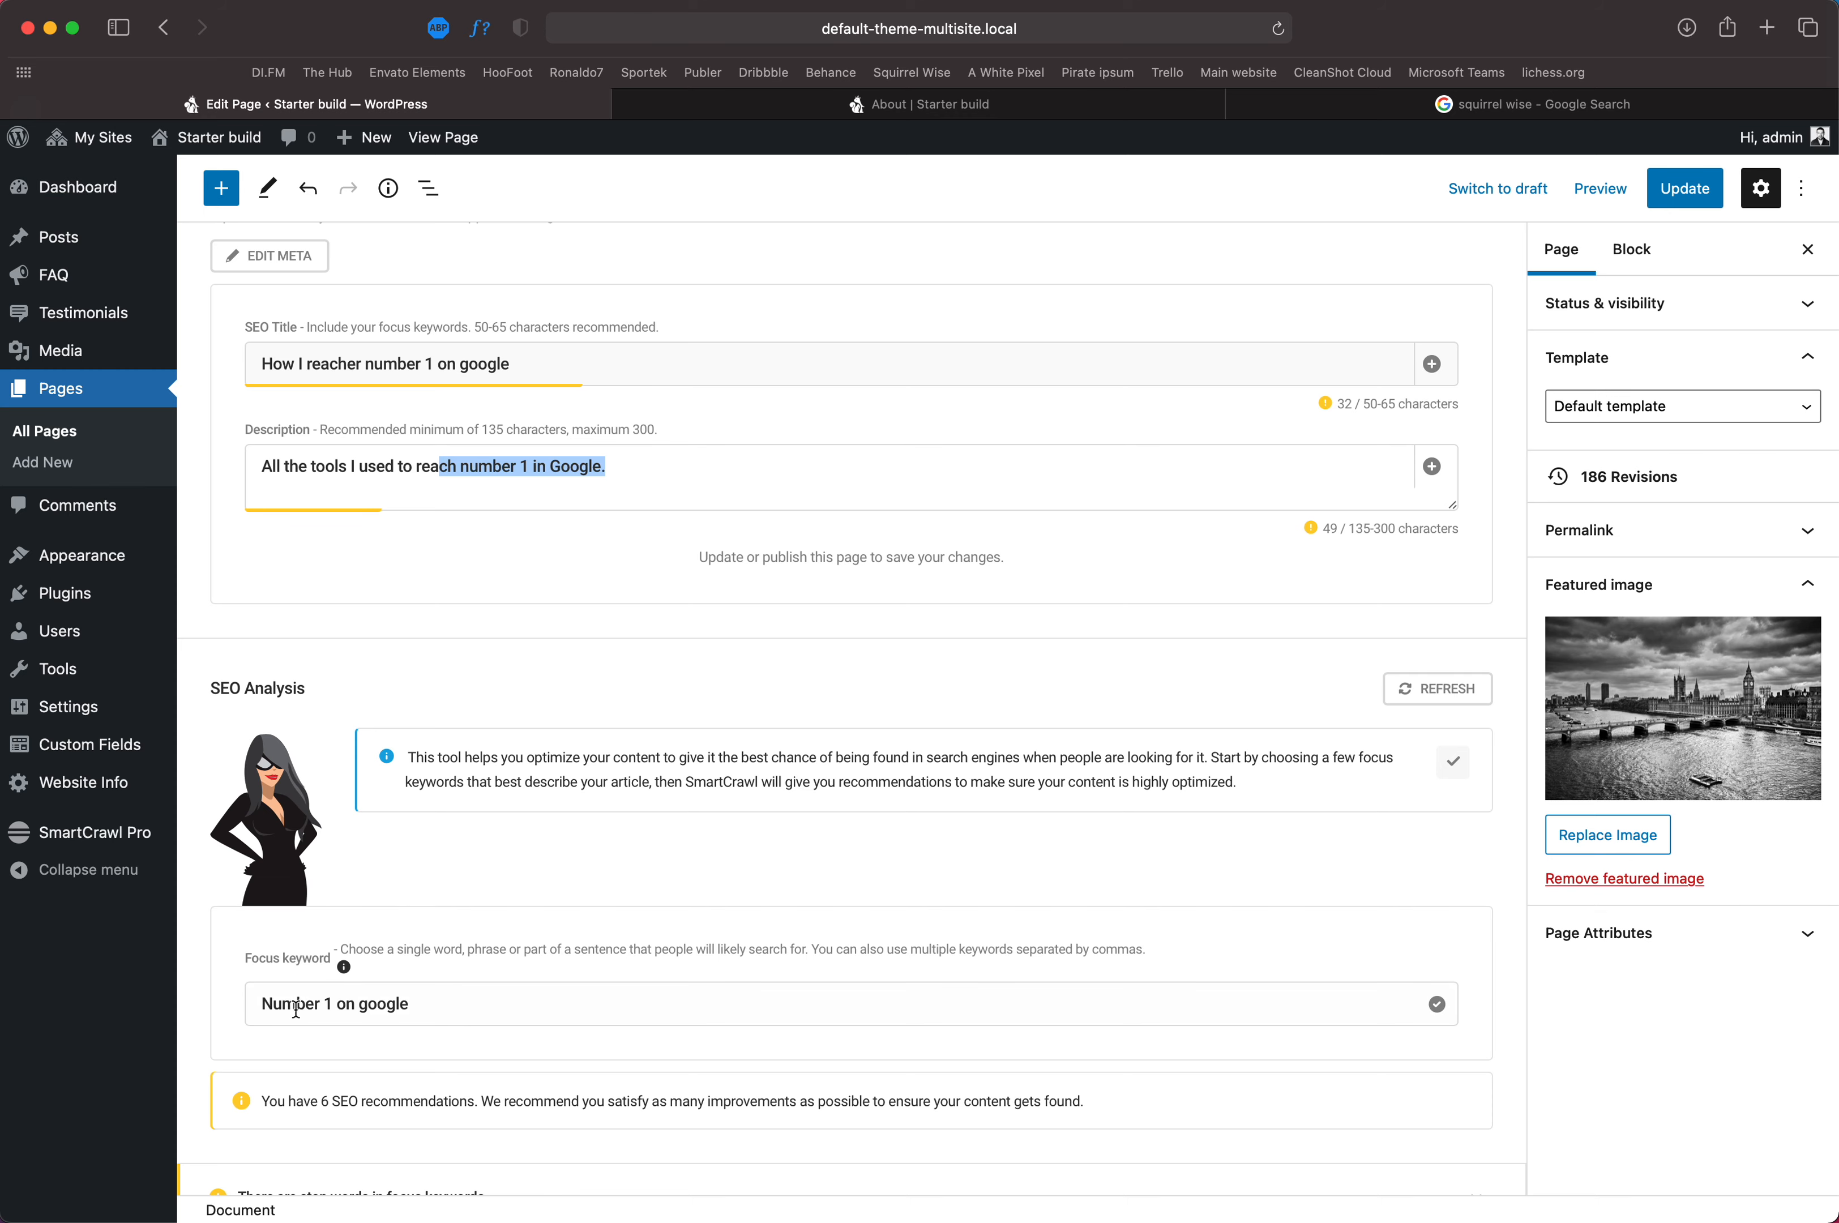
pyautogui.scroll(-5, 455, 1053)
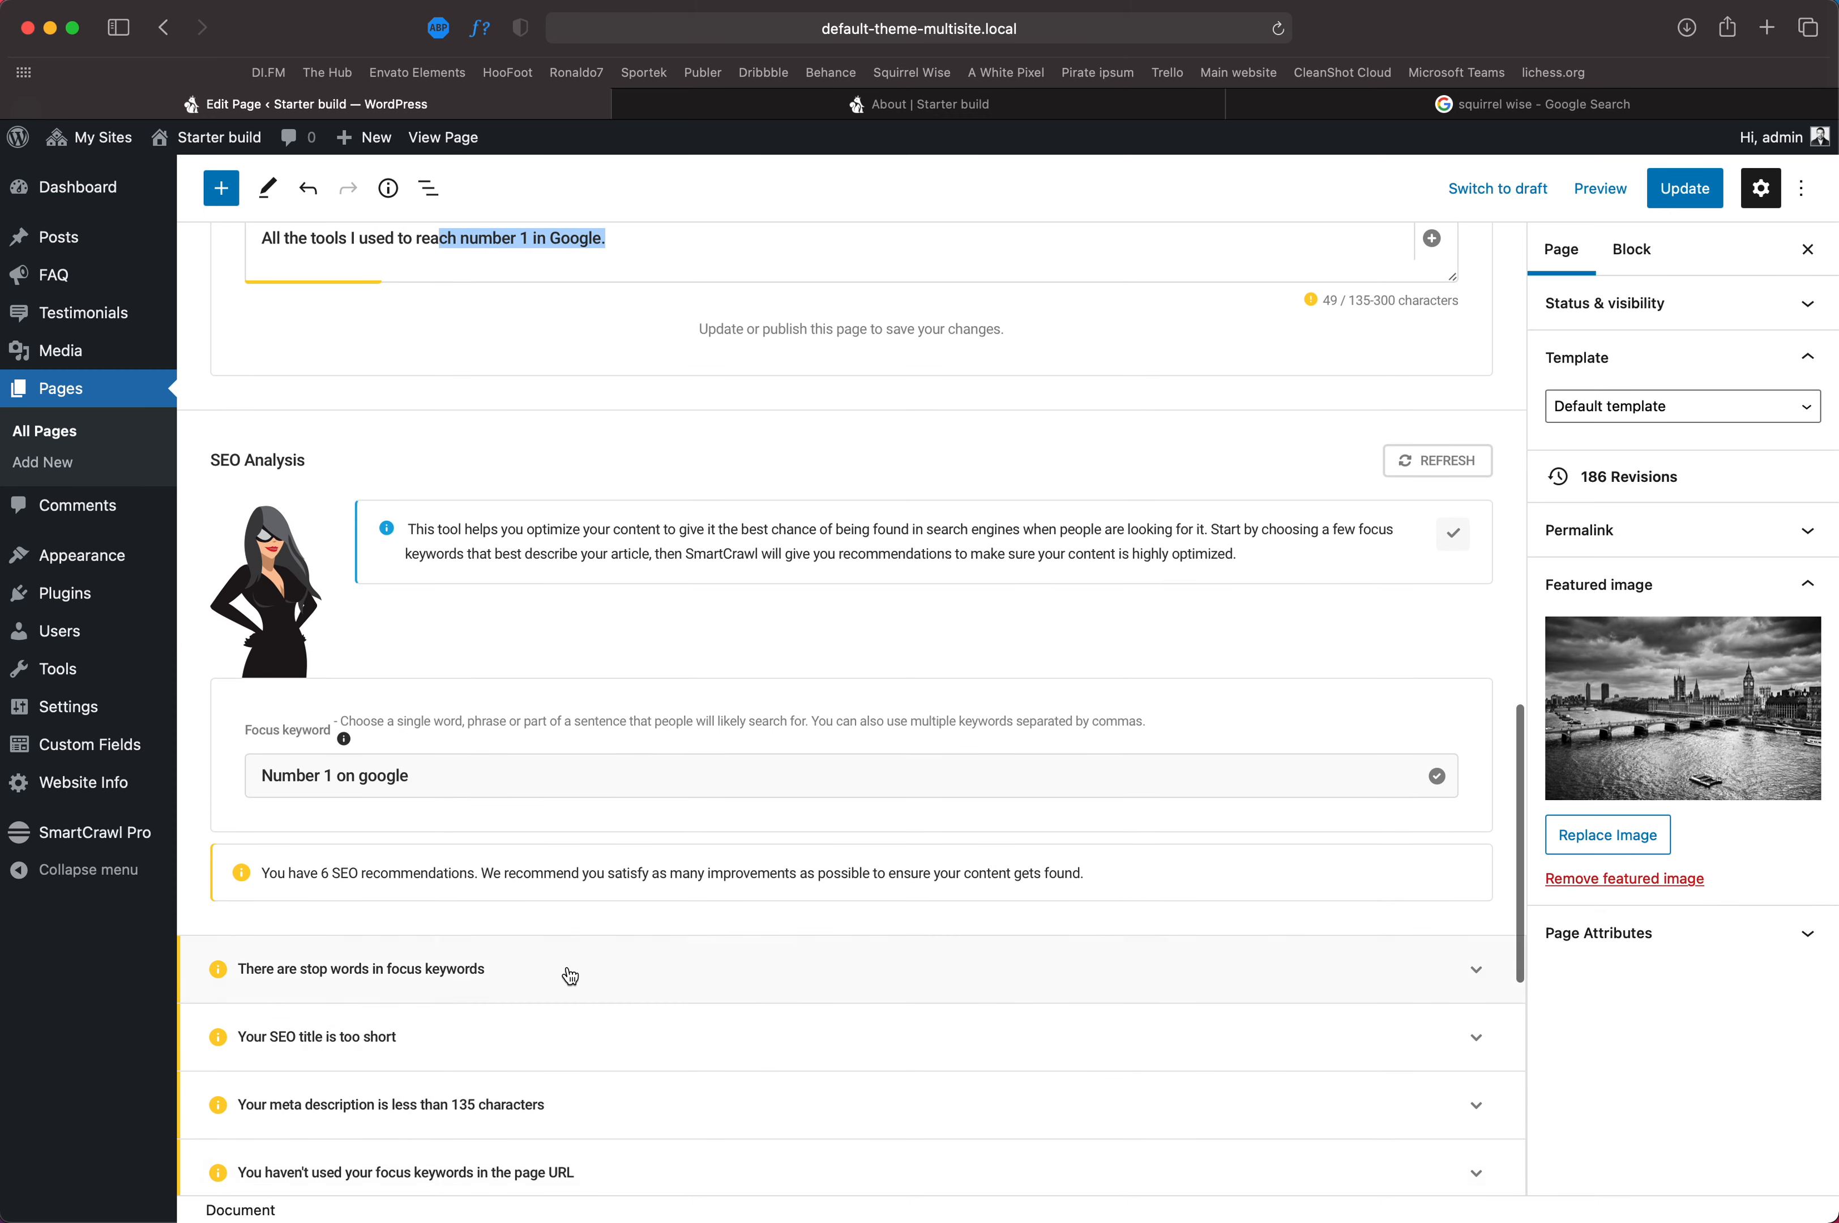
pyautogui.scroll(5, 570, 979)
pyautogui.scroll(3, 621, 735)
pyautogui.click(633, 649)
pyautogui.click(624, 522)
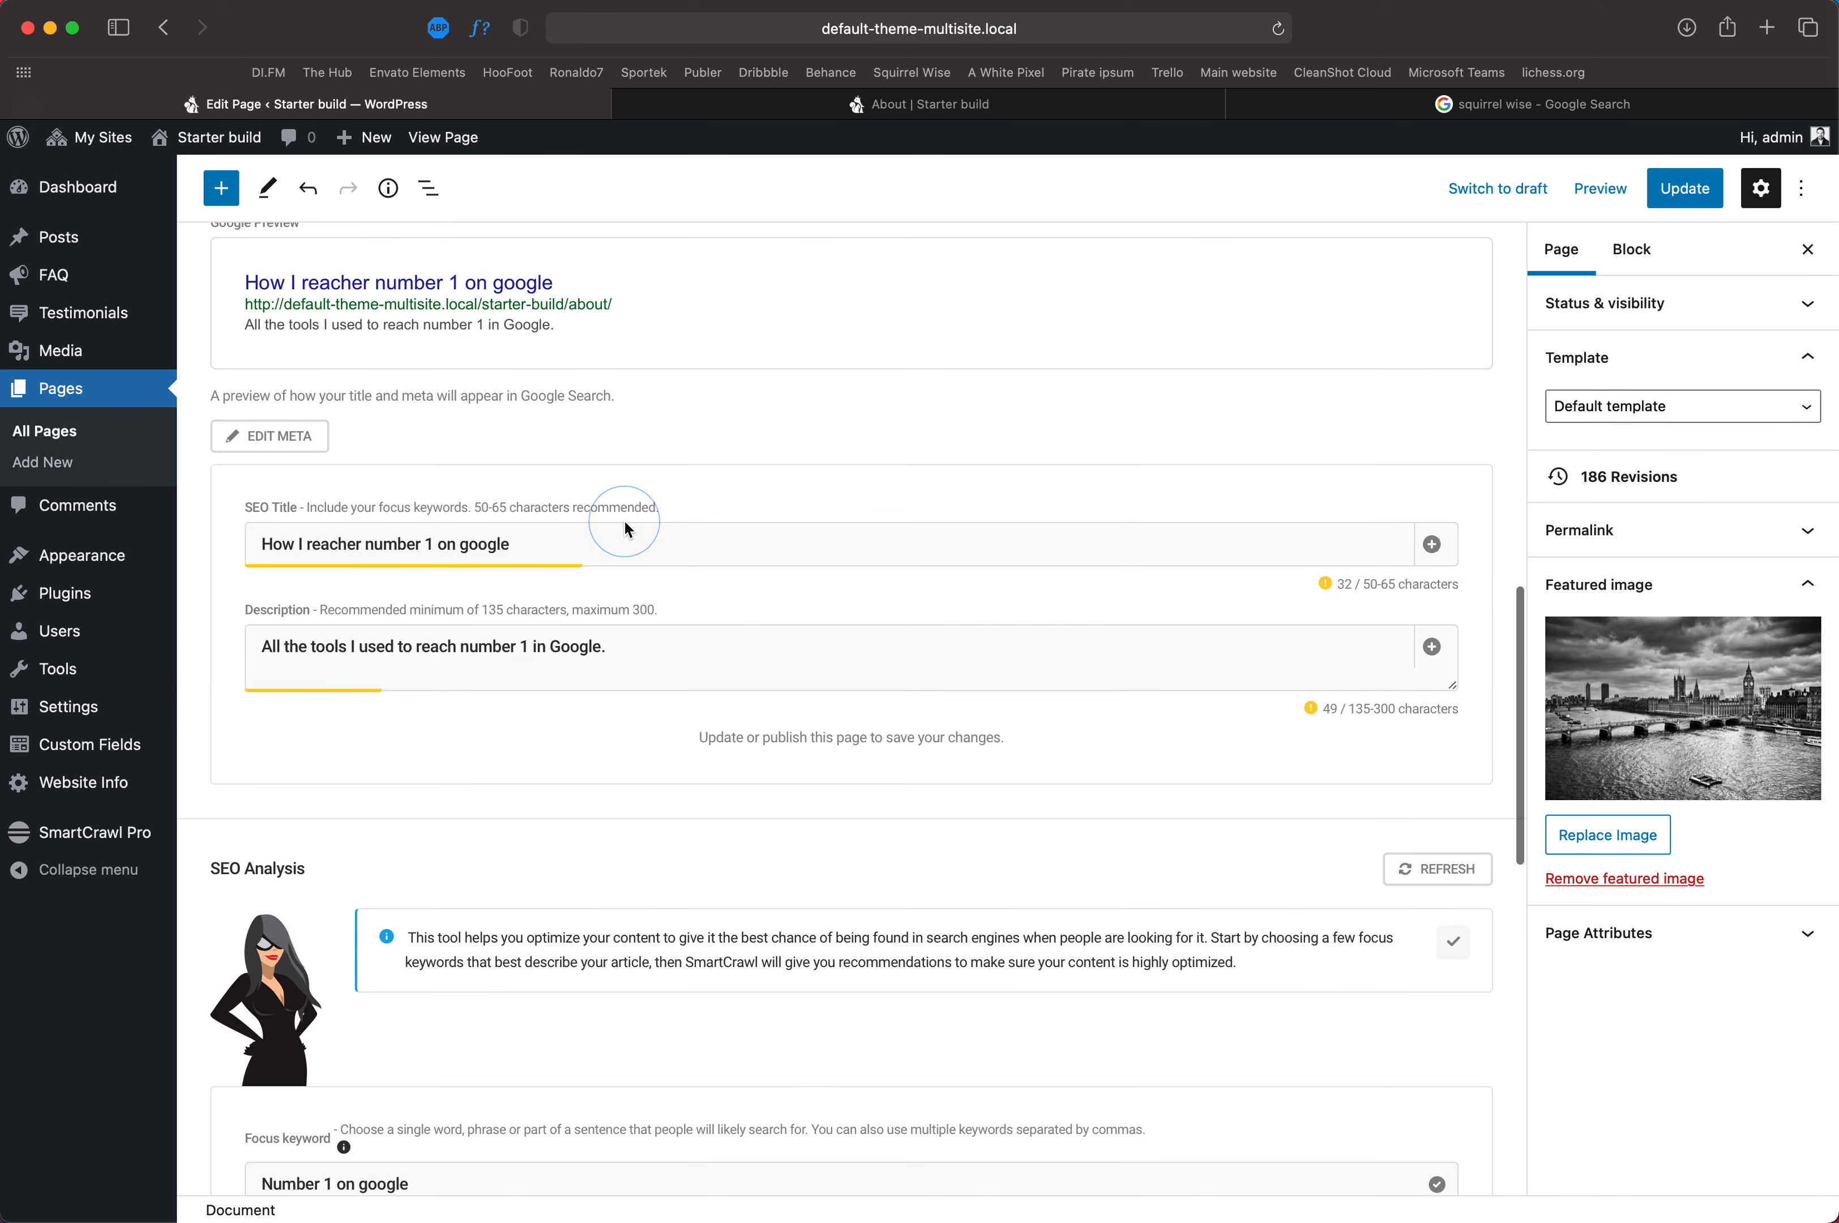
# Step: Examine the Squirrel Wise listing in the Google search results and compare it with the About page's Google preview in the editor
pyautogui.click(1309, 115)
pyautogui.moveTo(455, 408); pyautogui.dragTo(252, 364)
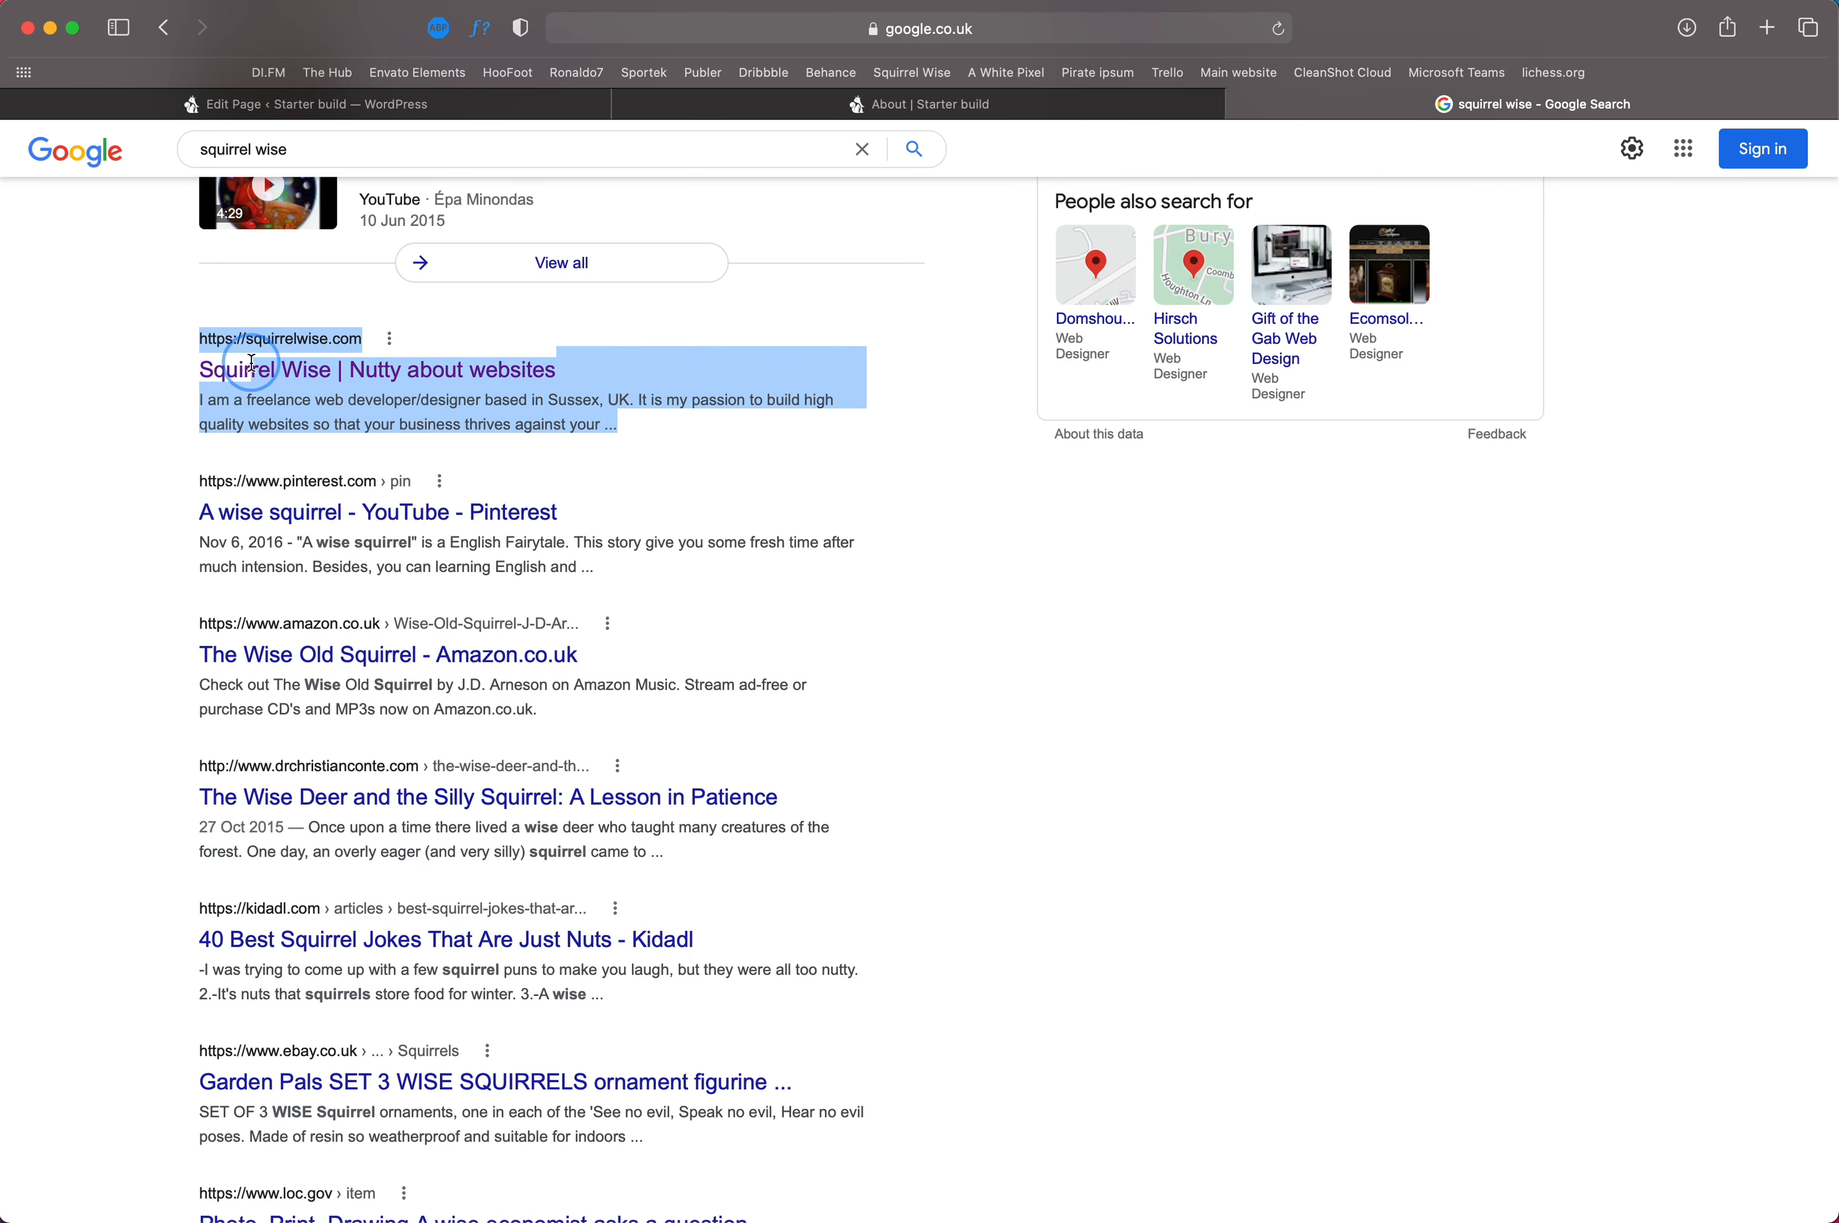
pyautogui.click(522, 106)
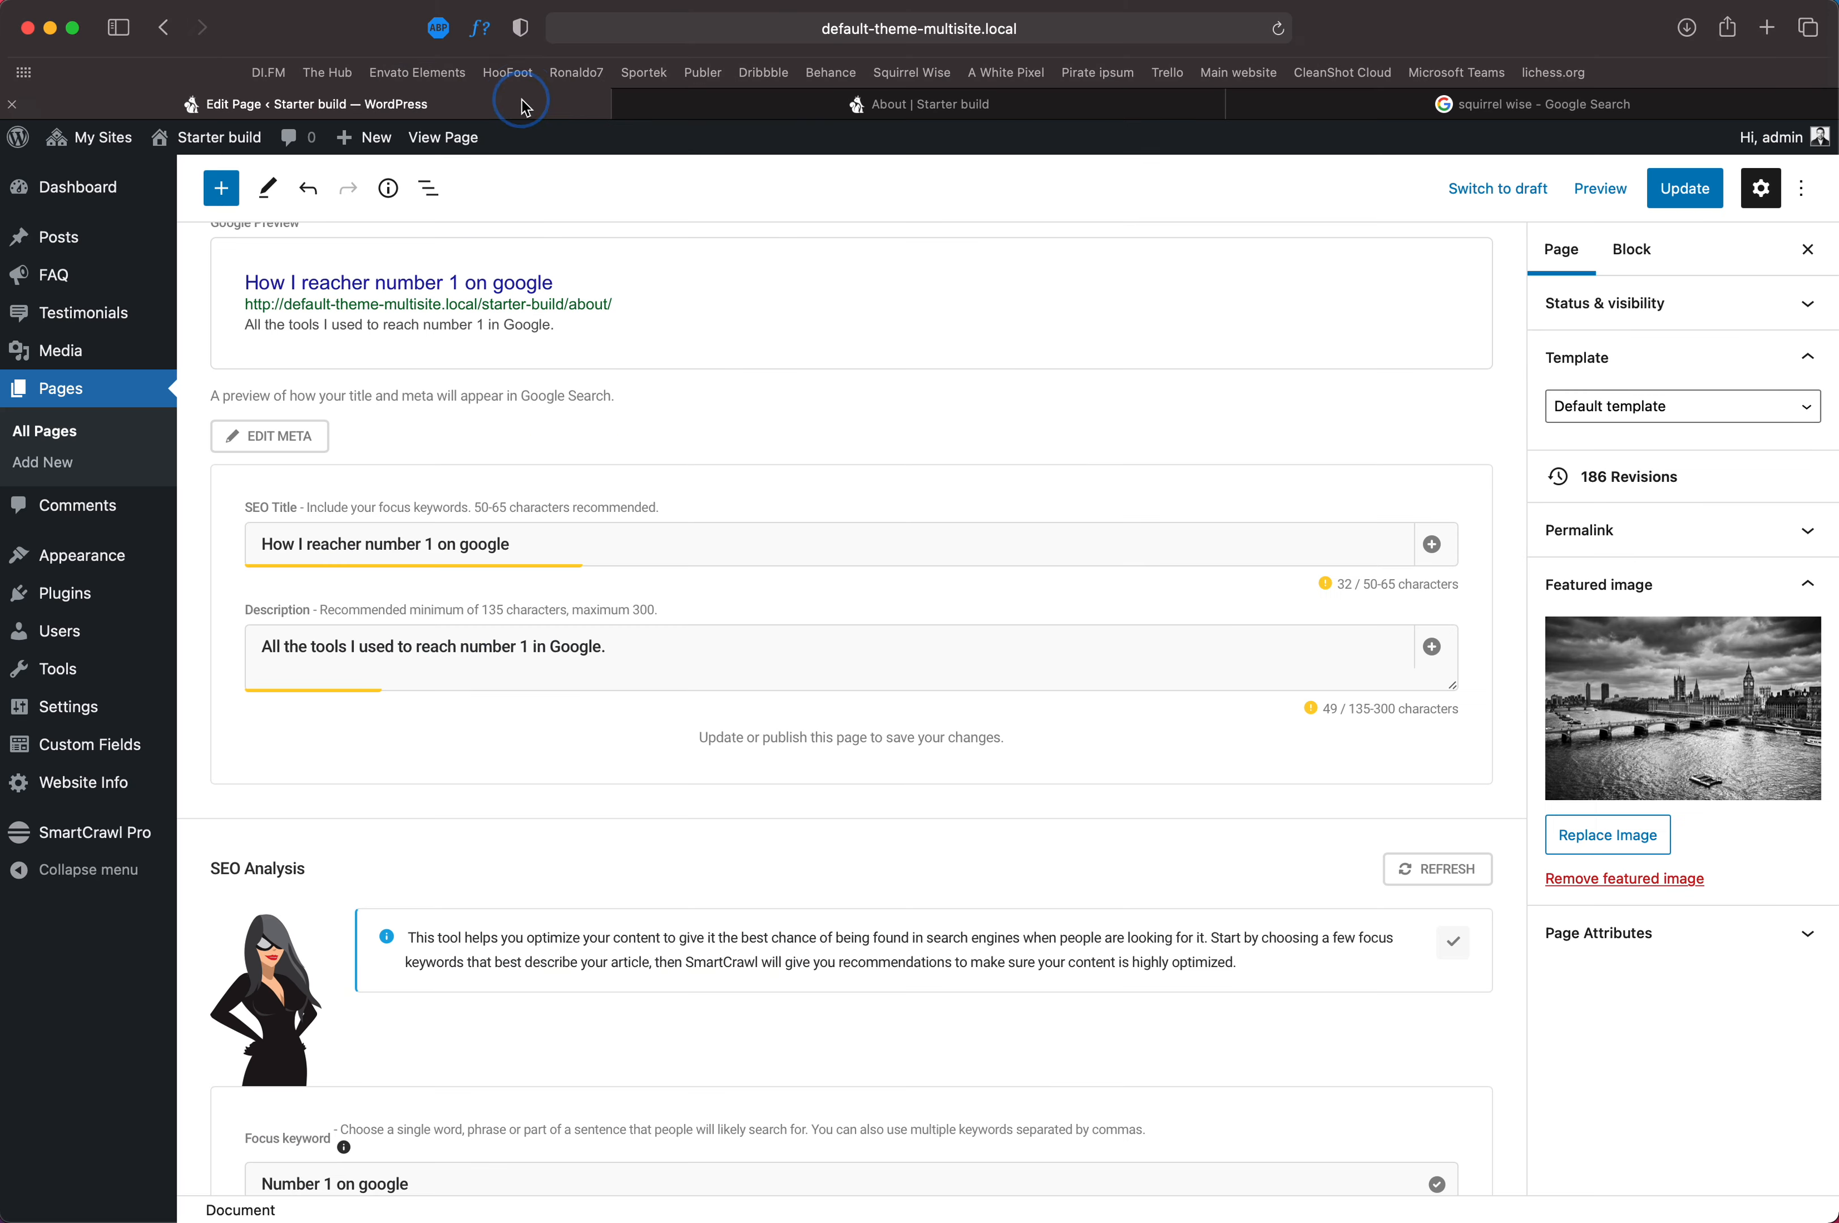
pyautogui.scroll(3, 497, 645)
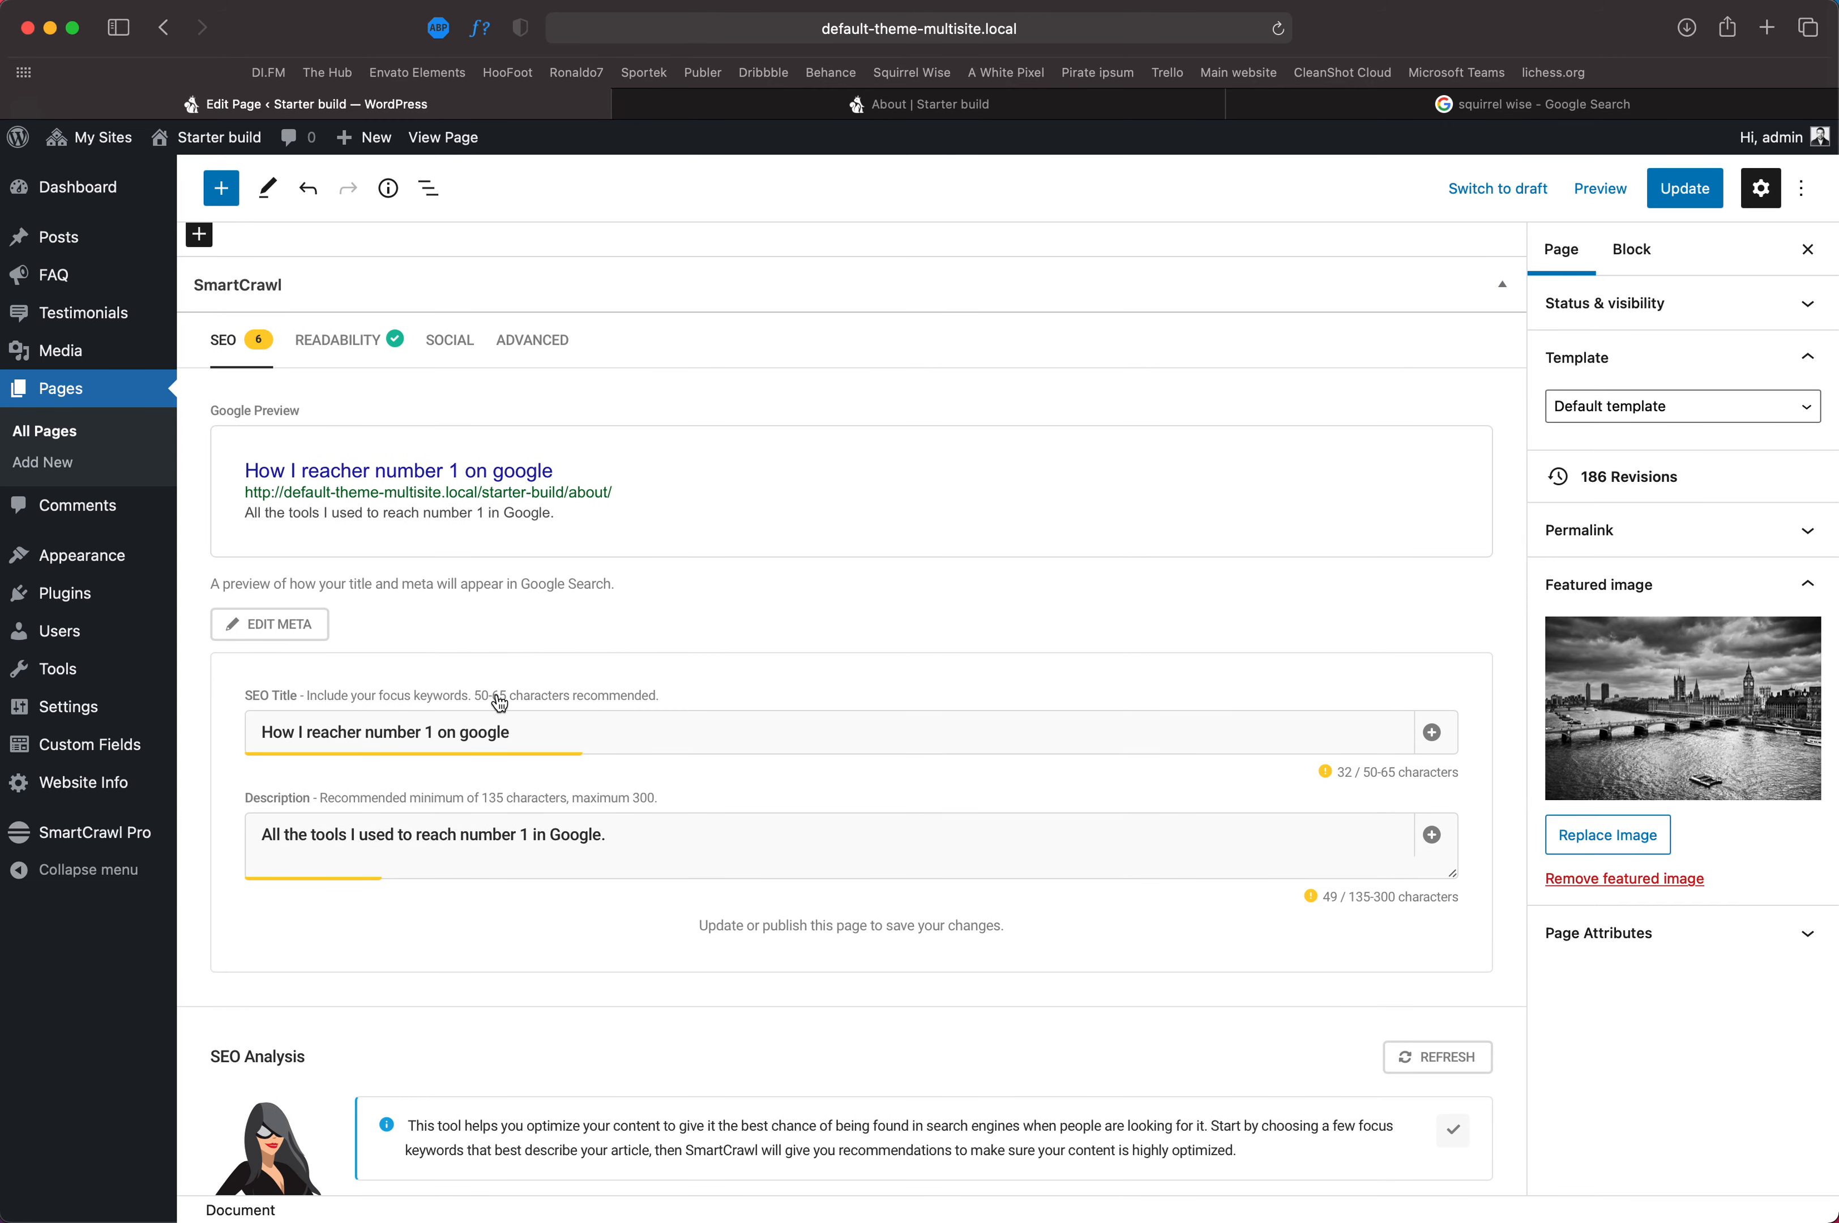
pyautogui.scroll(3, 557, 568)
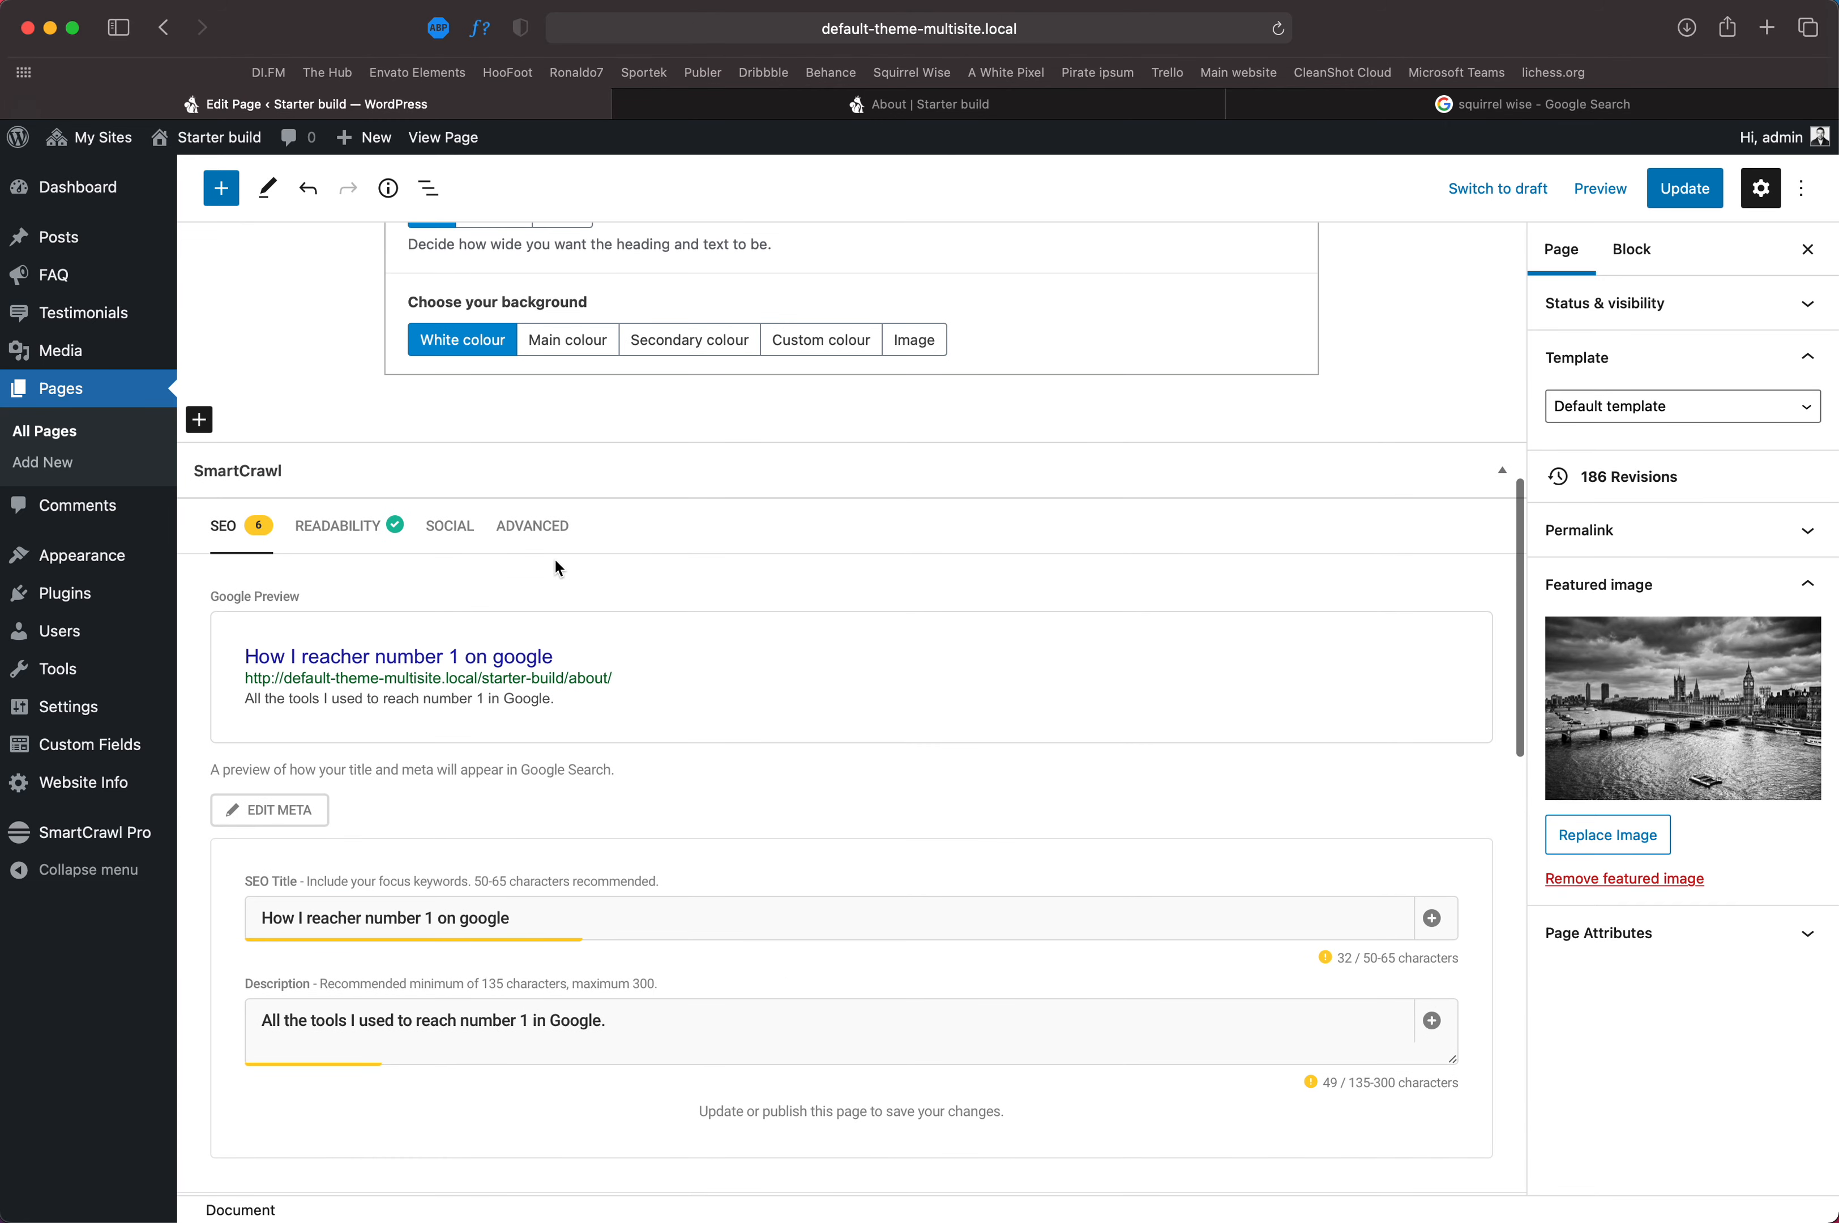